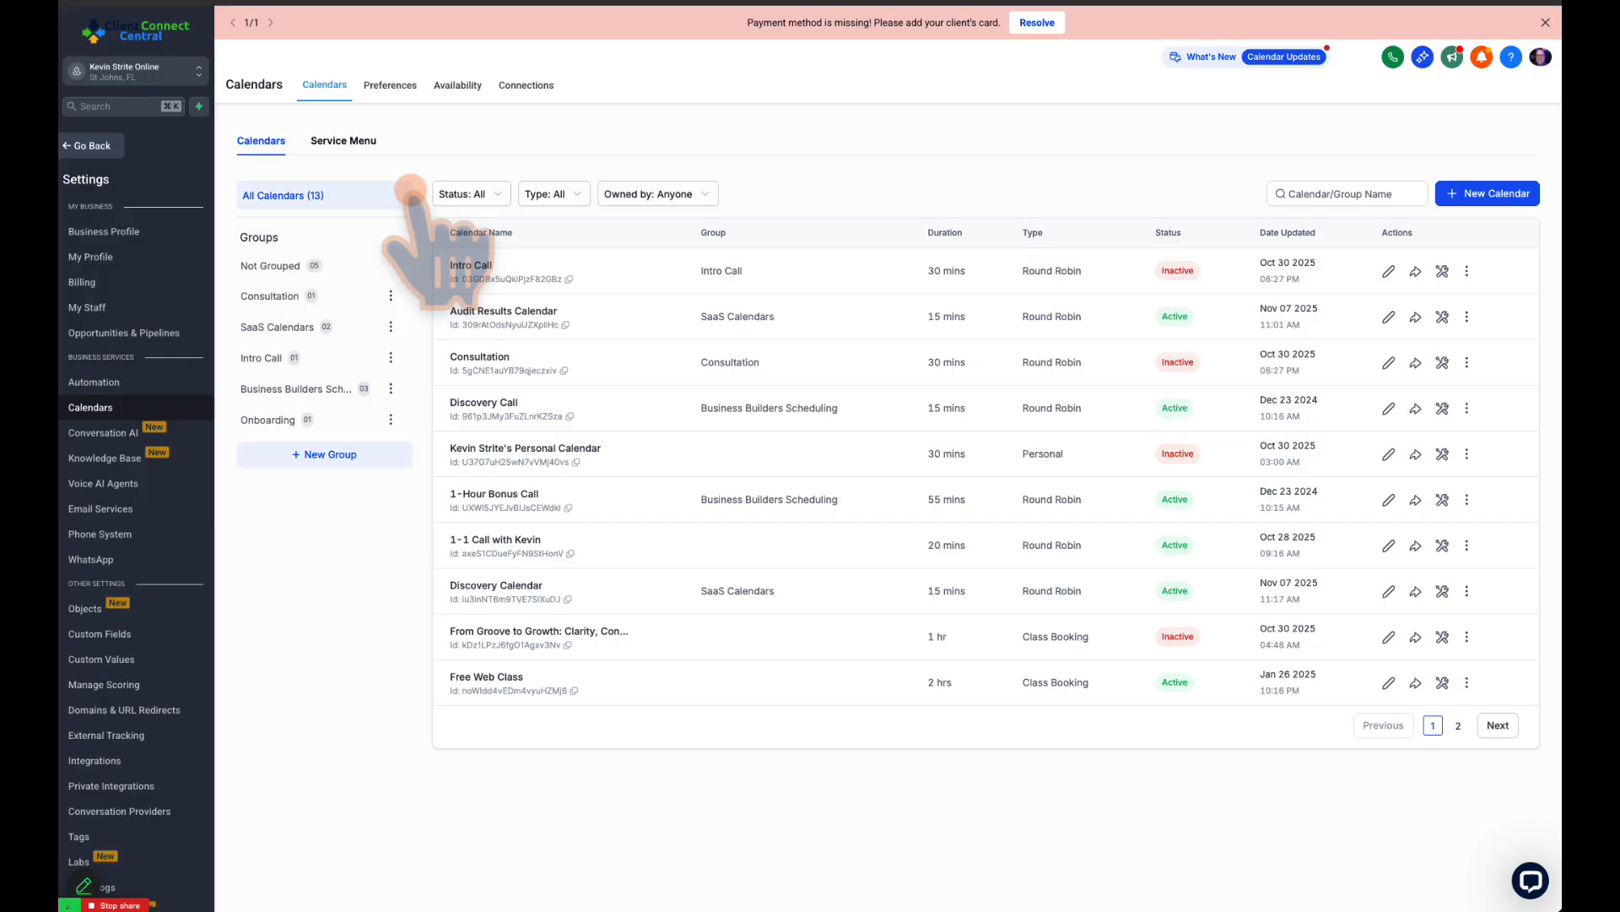
Dismiss the payment method banner and review the group, duration and type of the entries in the calendar list
left_click(1545, 23)
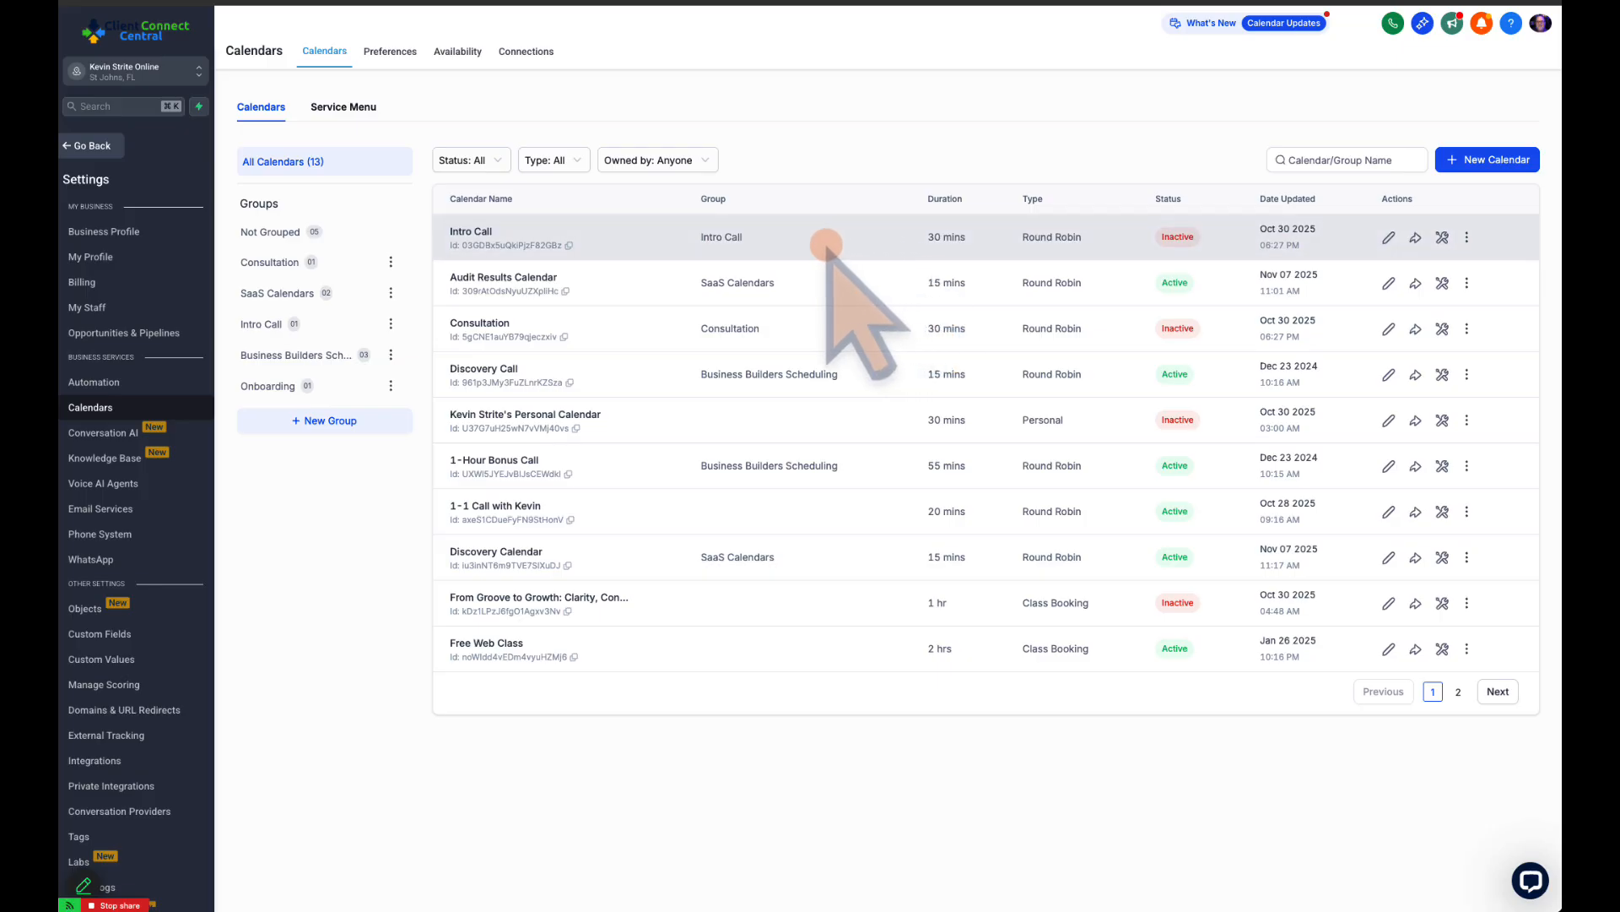
left_click_drag(691, 237, 815, 233)
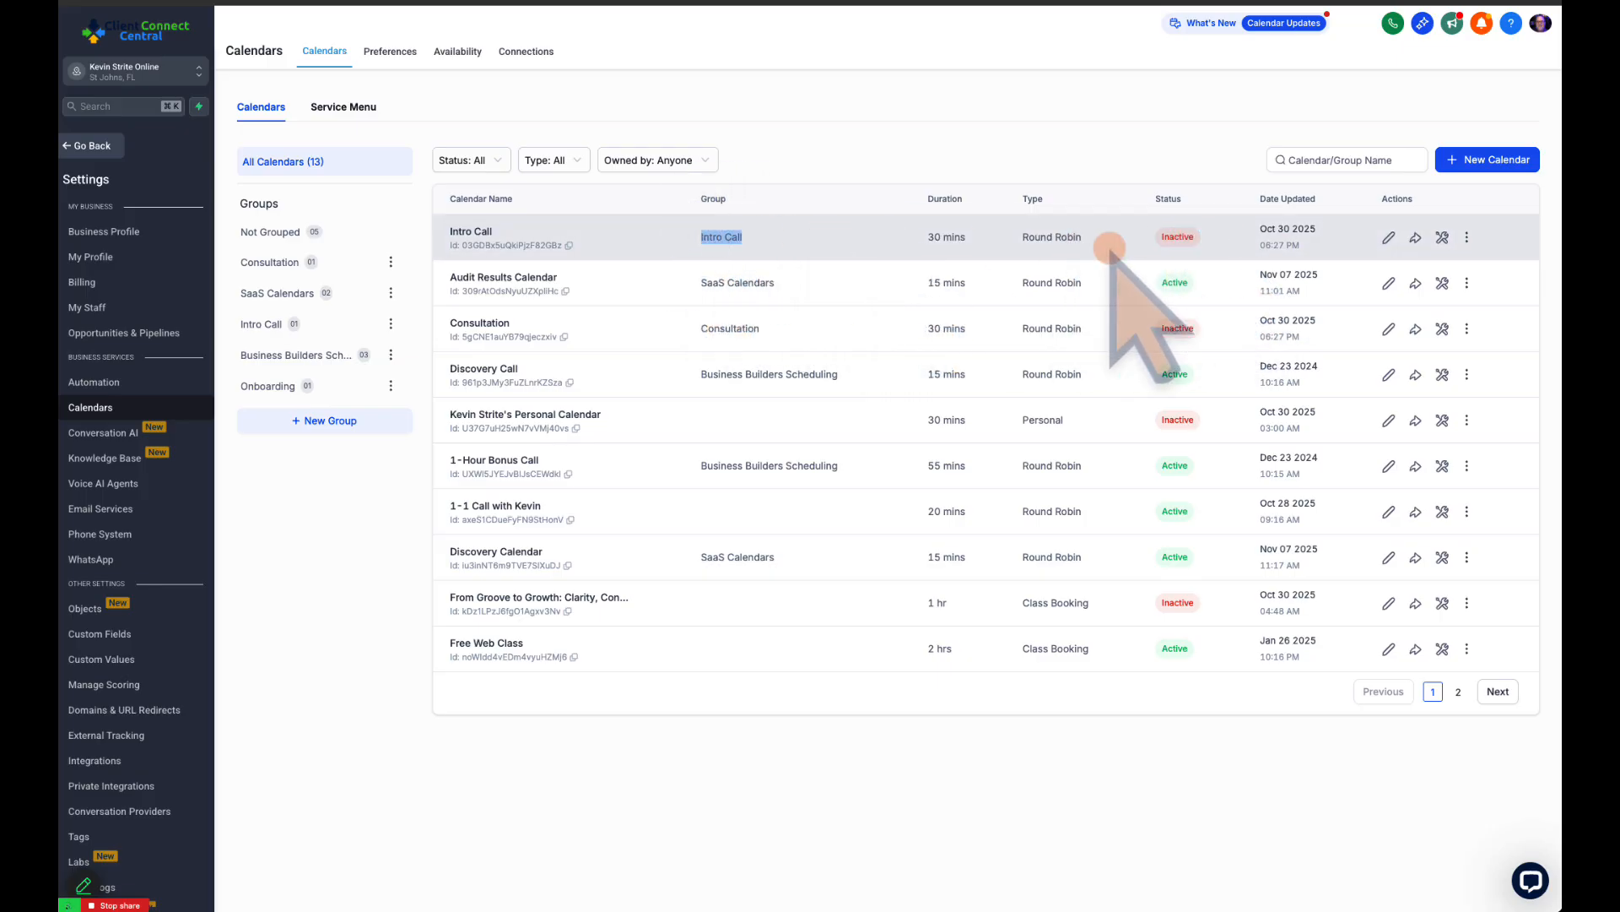
left_click(810, 283)
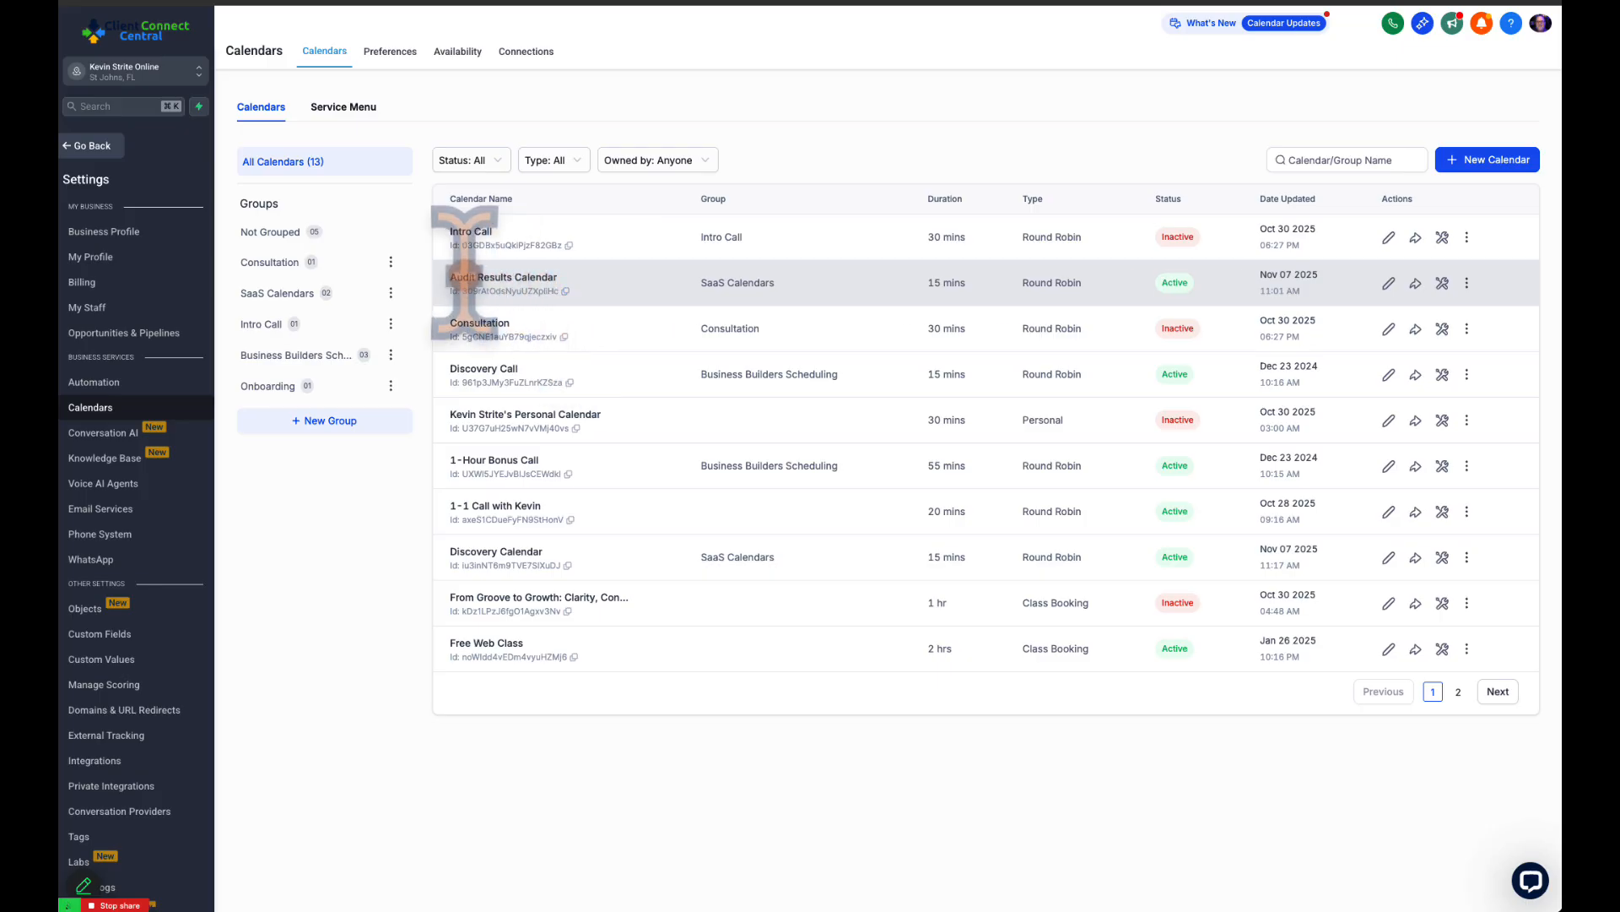
left_click_drag(440, 276, 557, 277)
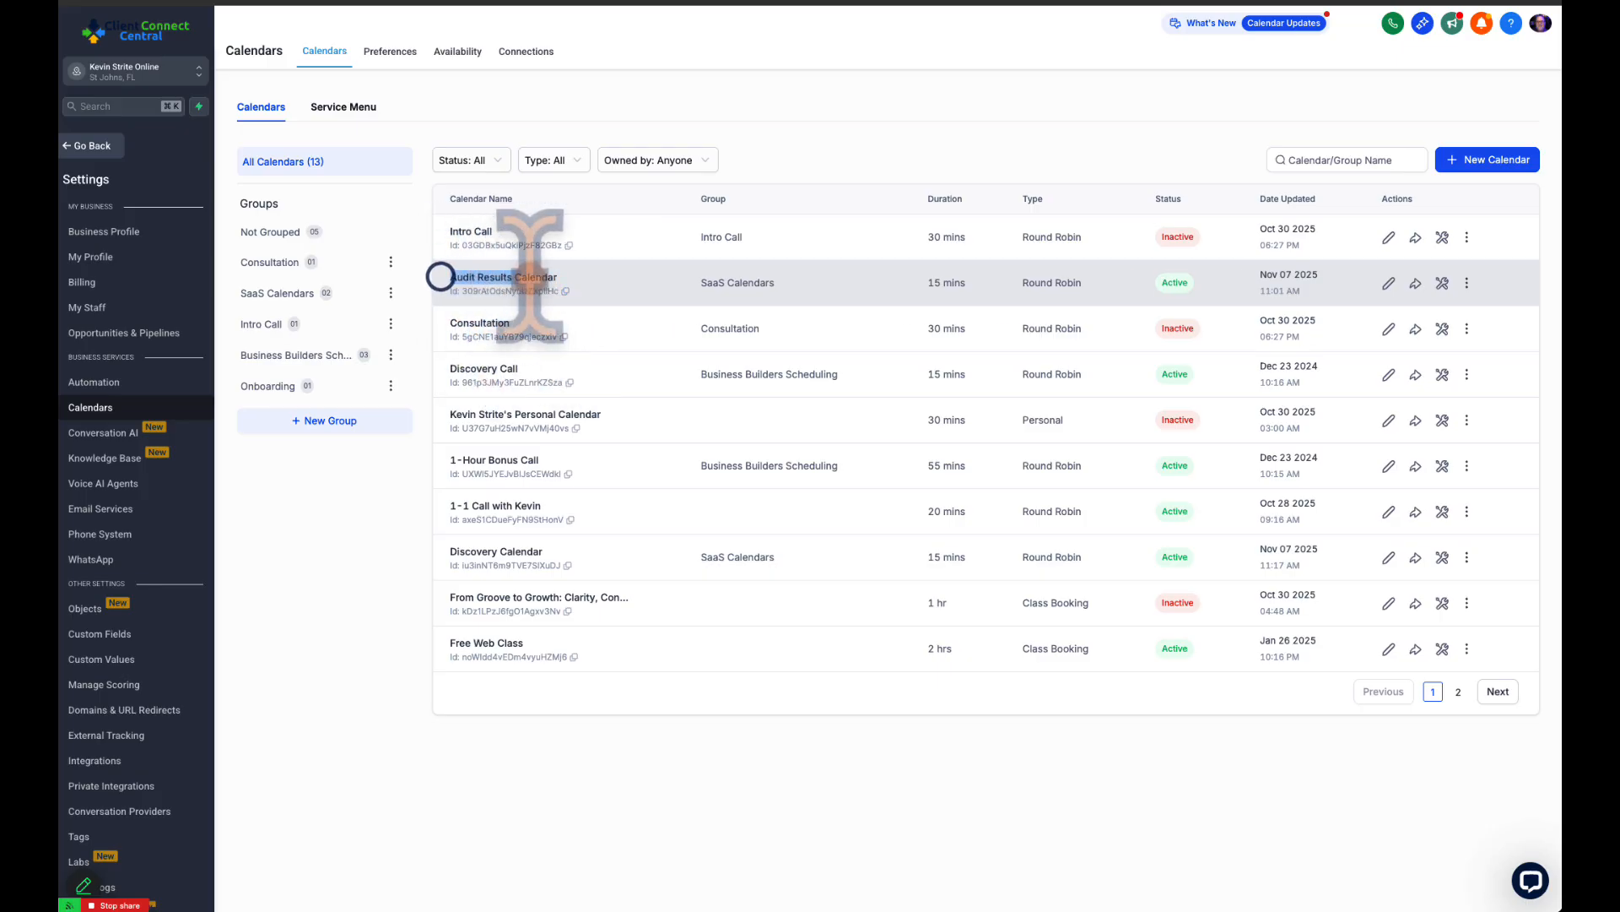
left_click(601, 282)
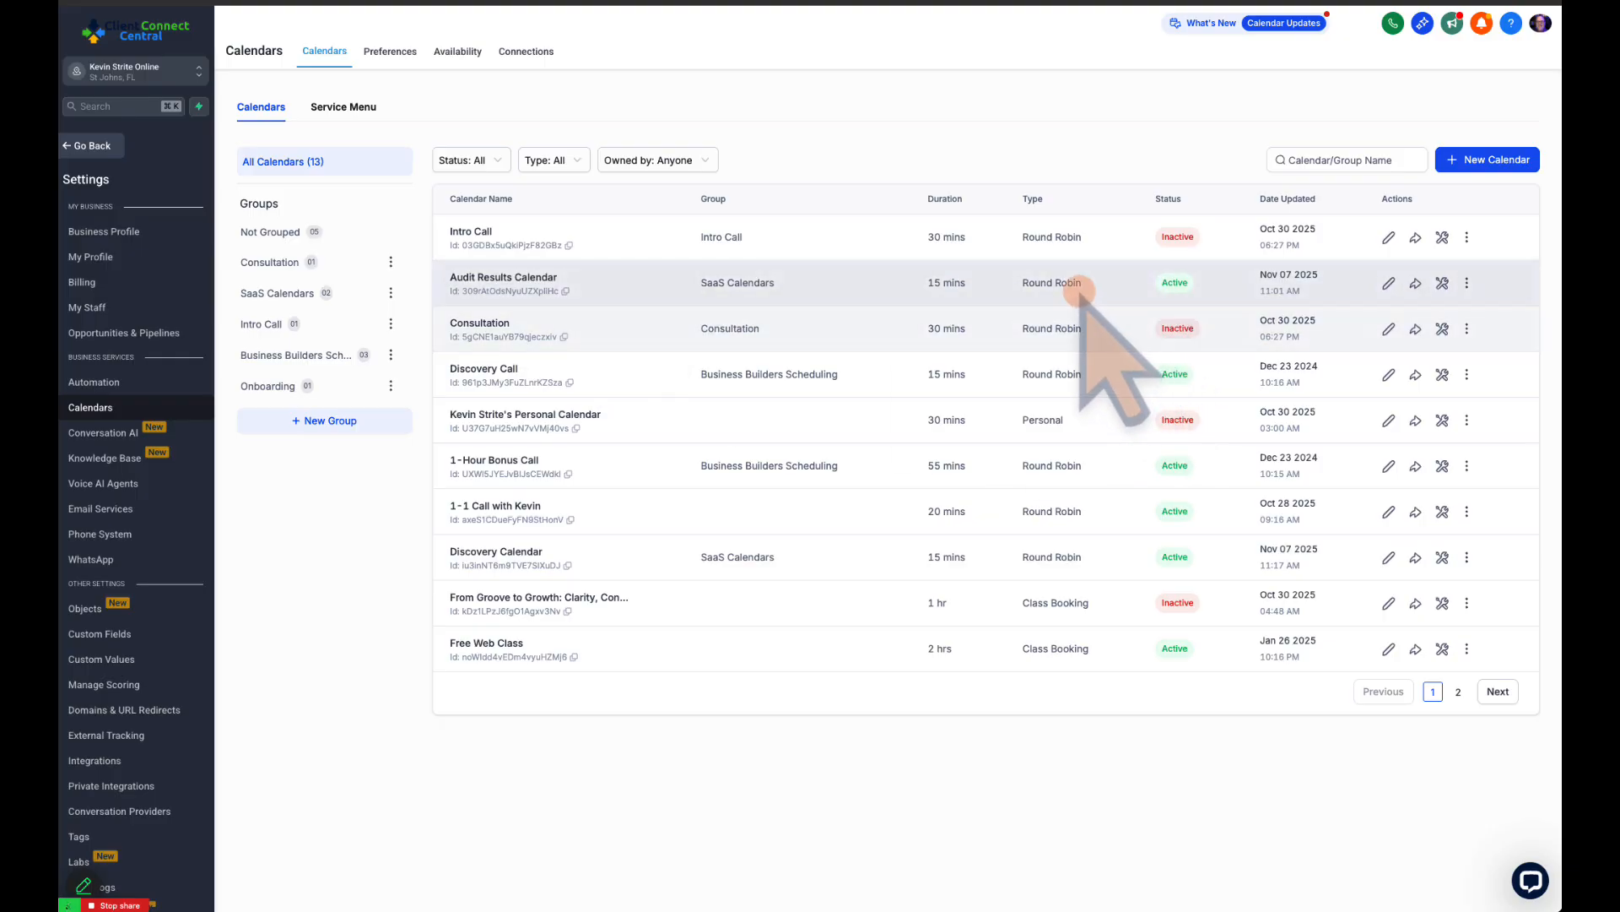
left_click_drag(699, 282, 978, 282)
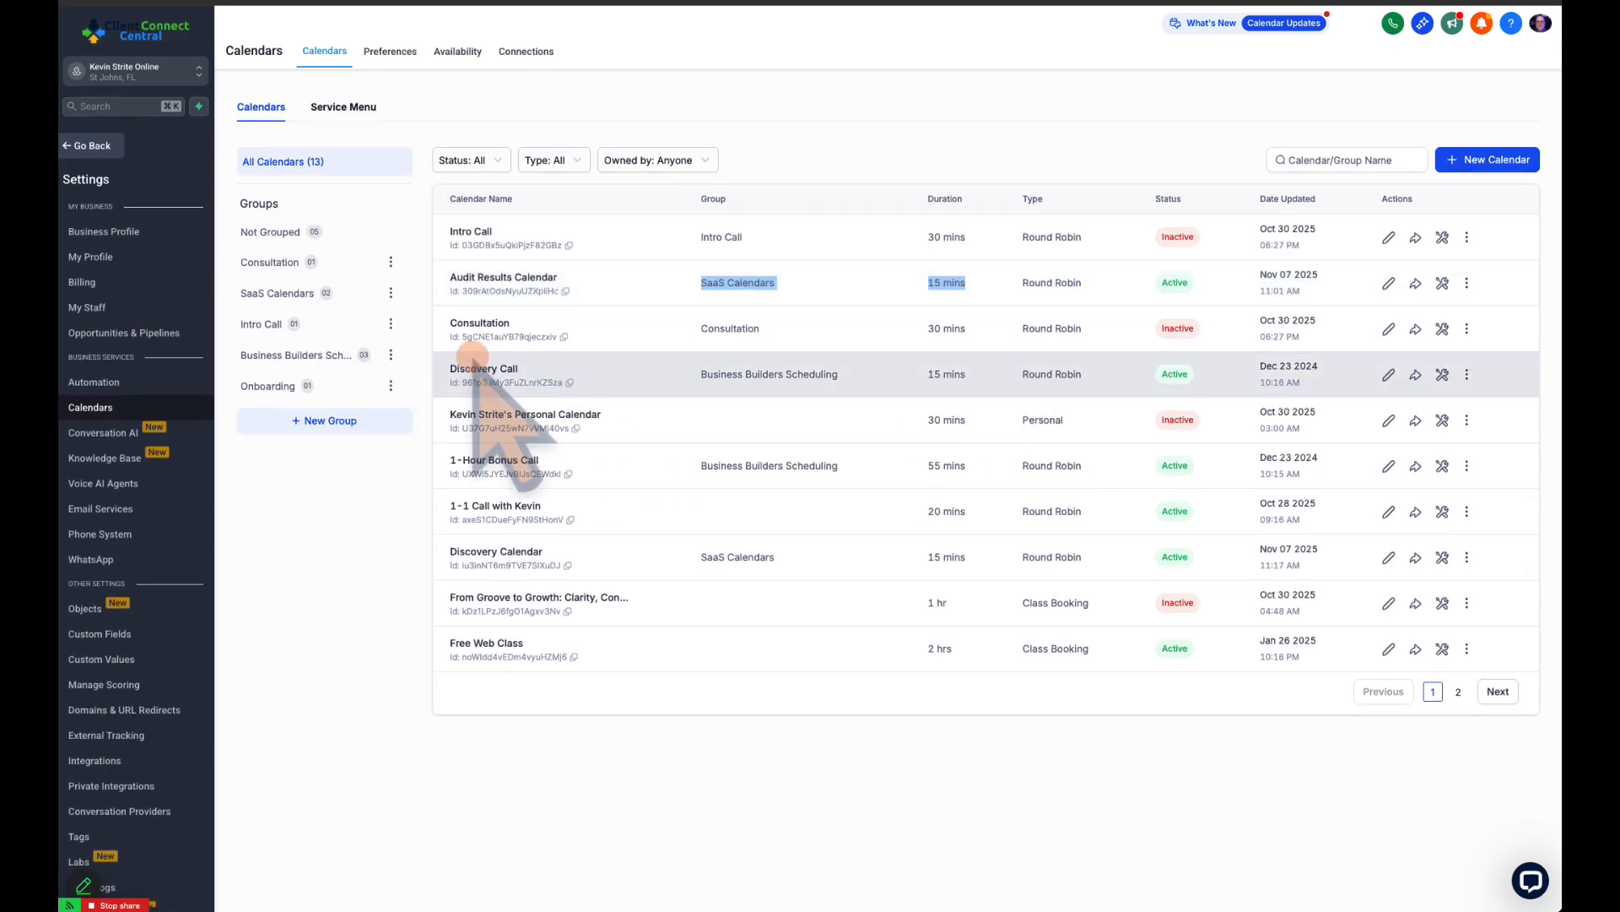
left_click_drag(669, 372, 1093, 375)
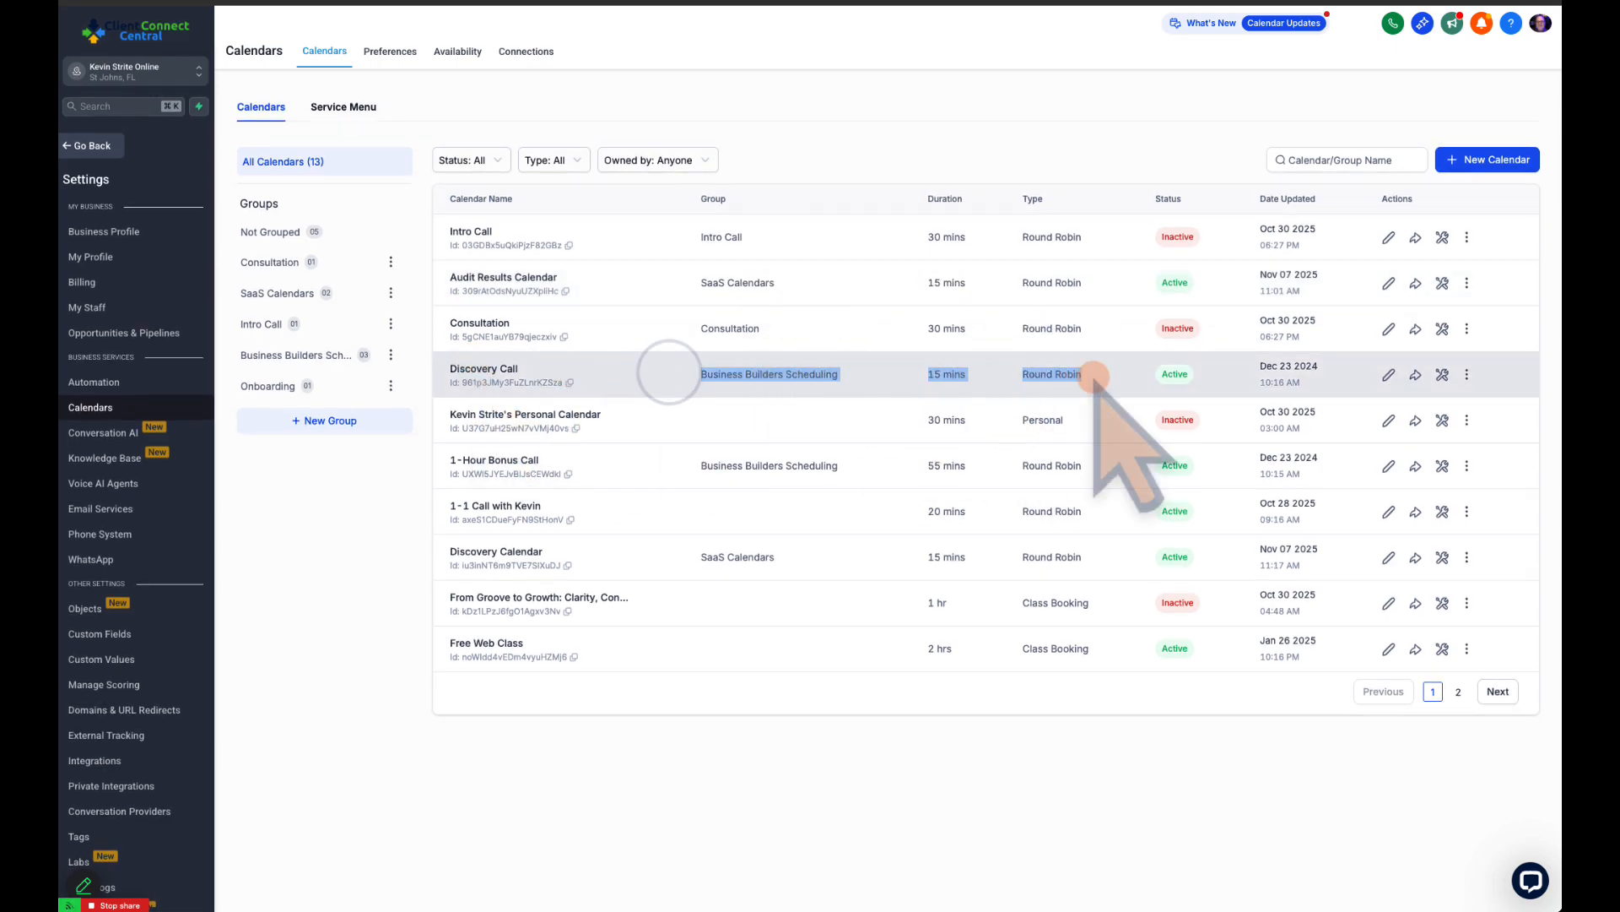
left_click(926, 376)
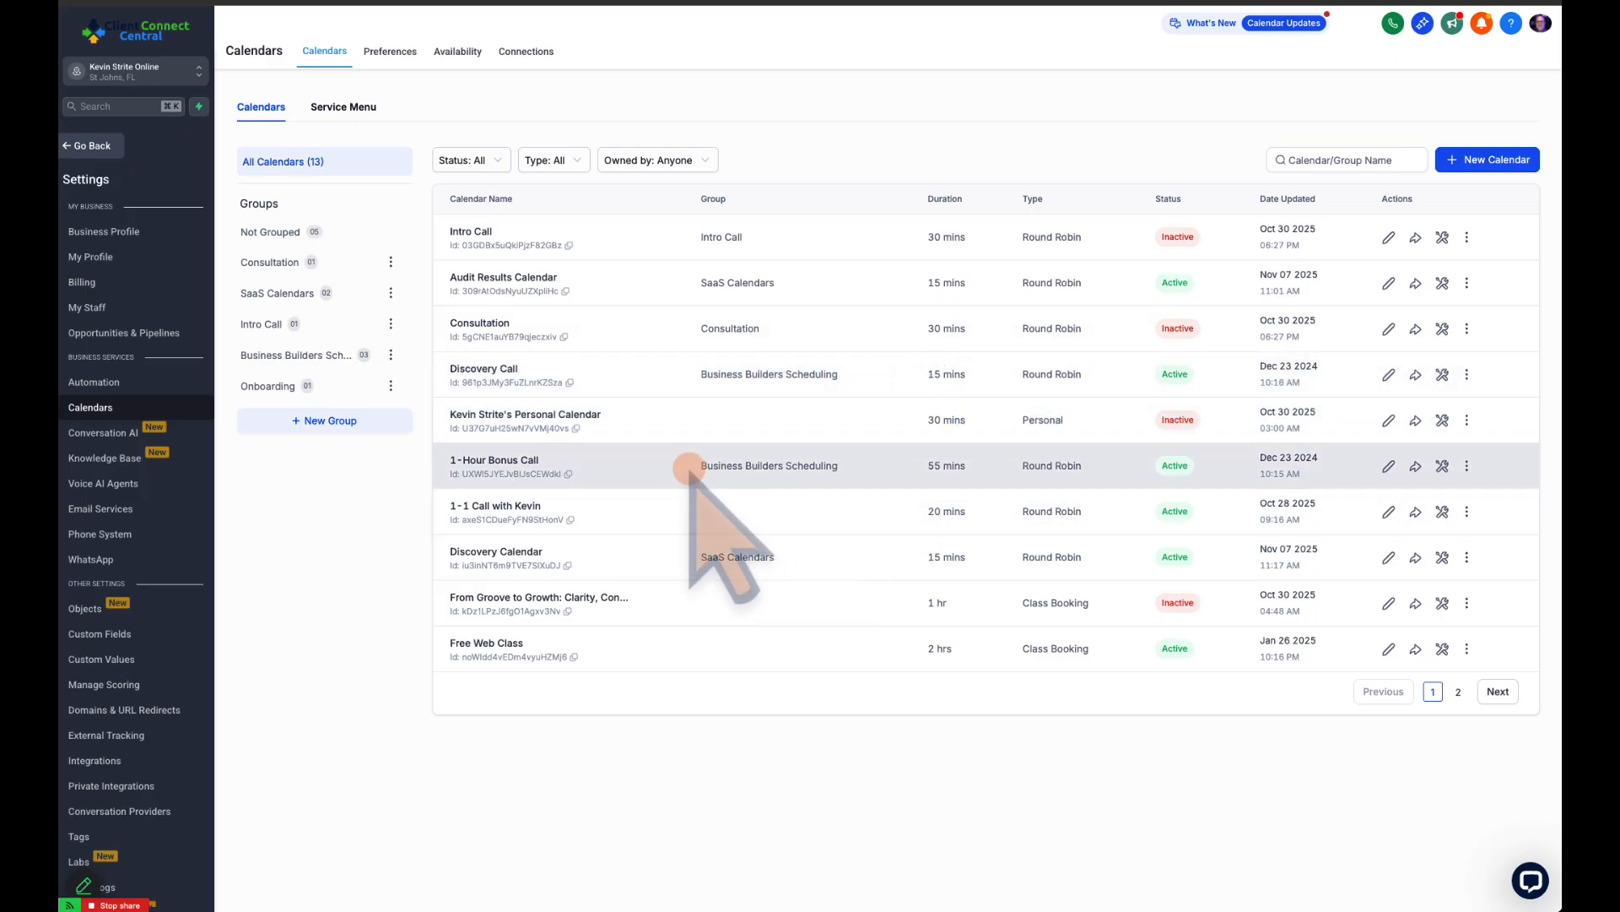
left_click_drag(686, 466, 1123, 474)
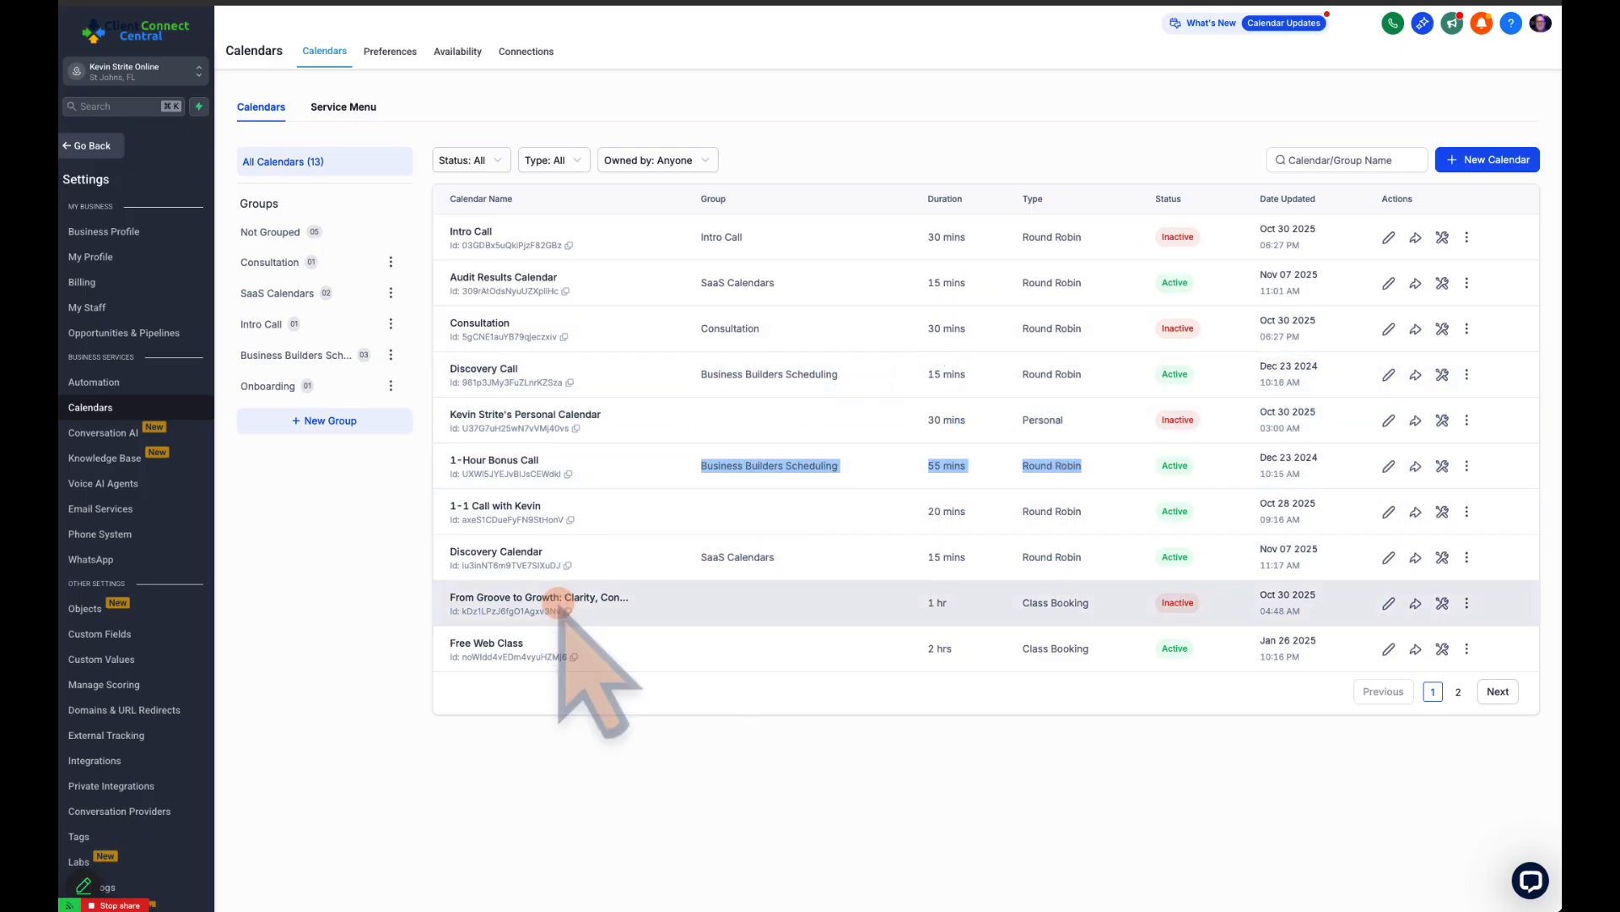
left_click_drag(705, 512, 1101, 512)
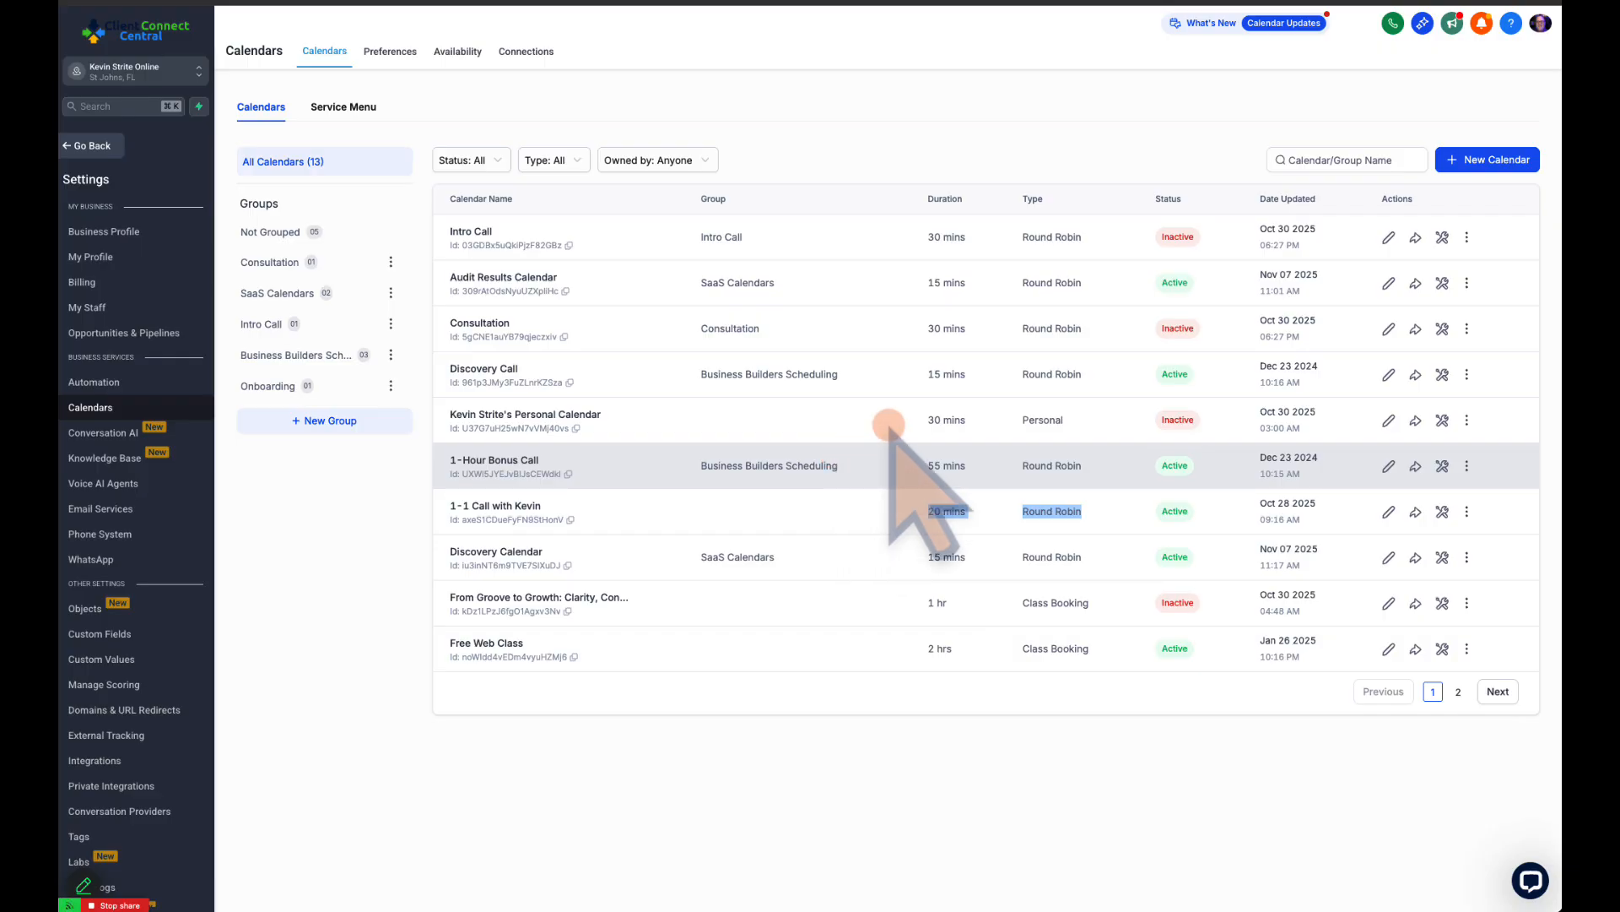
left_click_drag(1023, 374, 1092, 381)
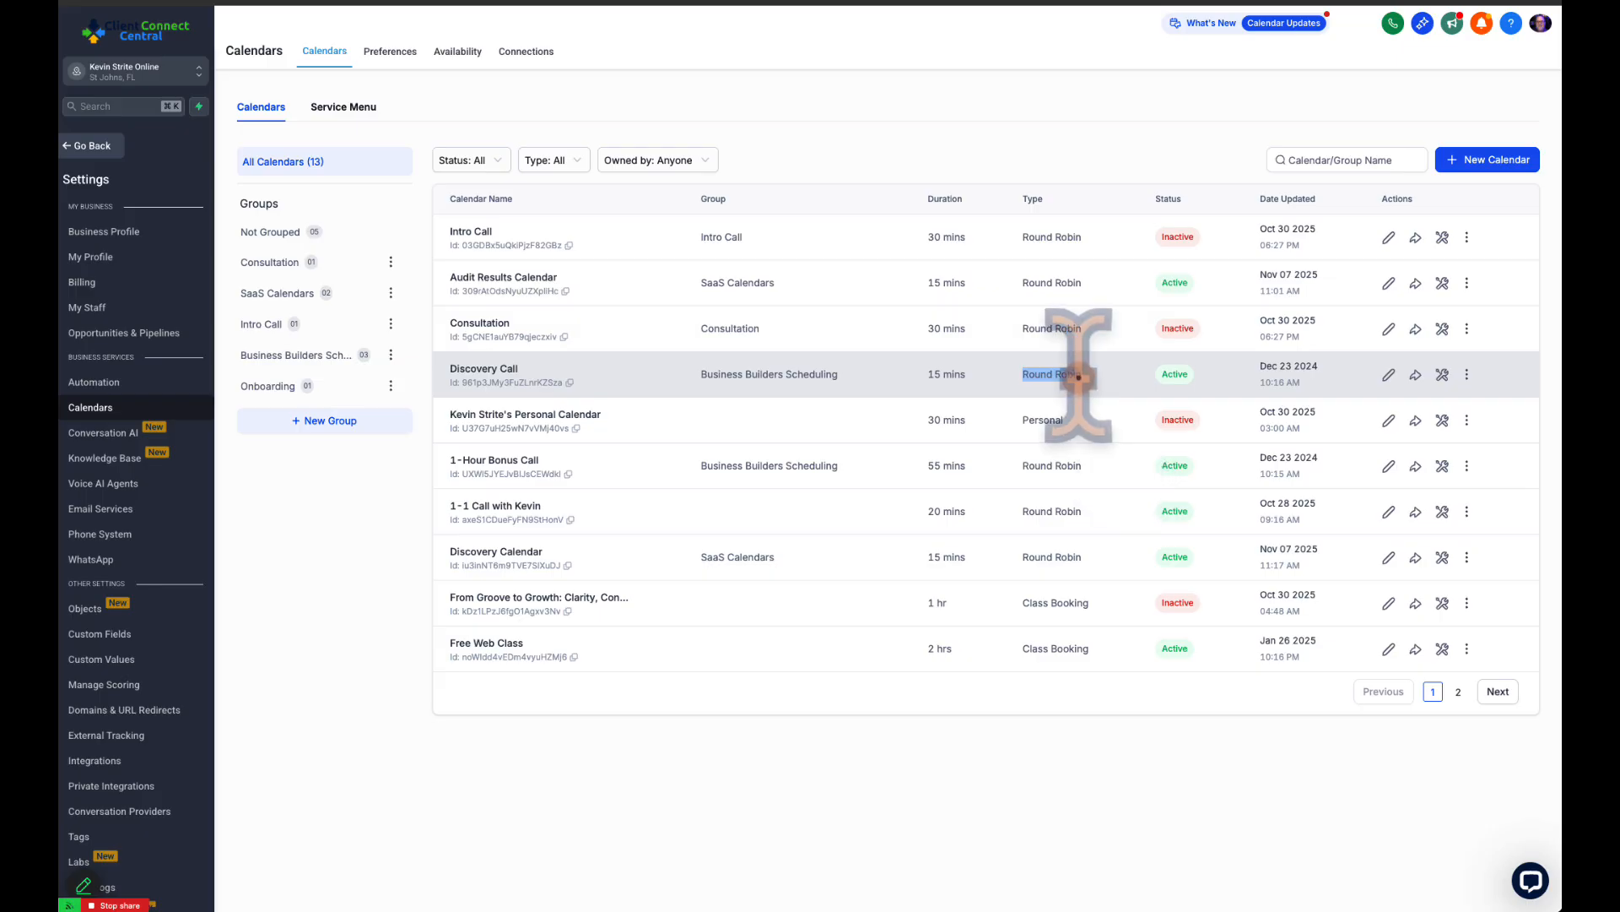
left_click(1079, 376)
left_click_drag(1023, 374, 1083, 374)
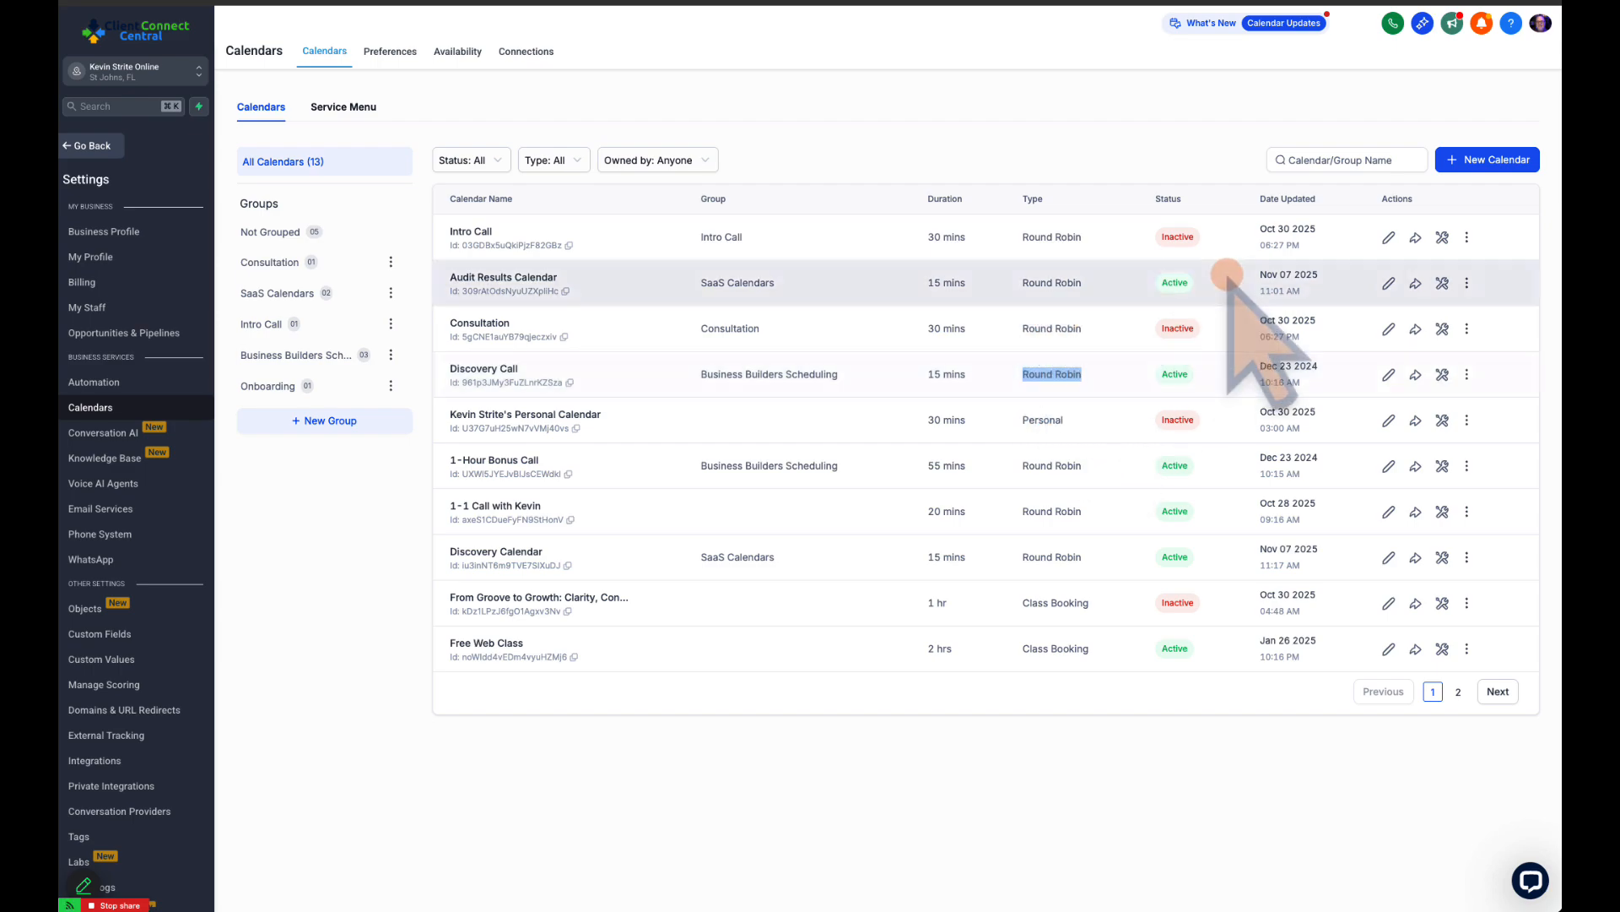
Review the types offered for a new calendar, including the additional ones, and leave without creating one
left_click(1453, 163)
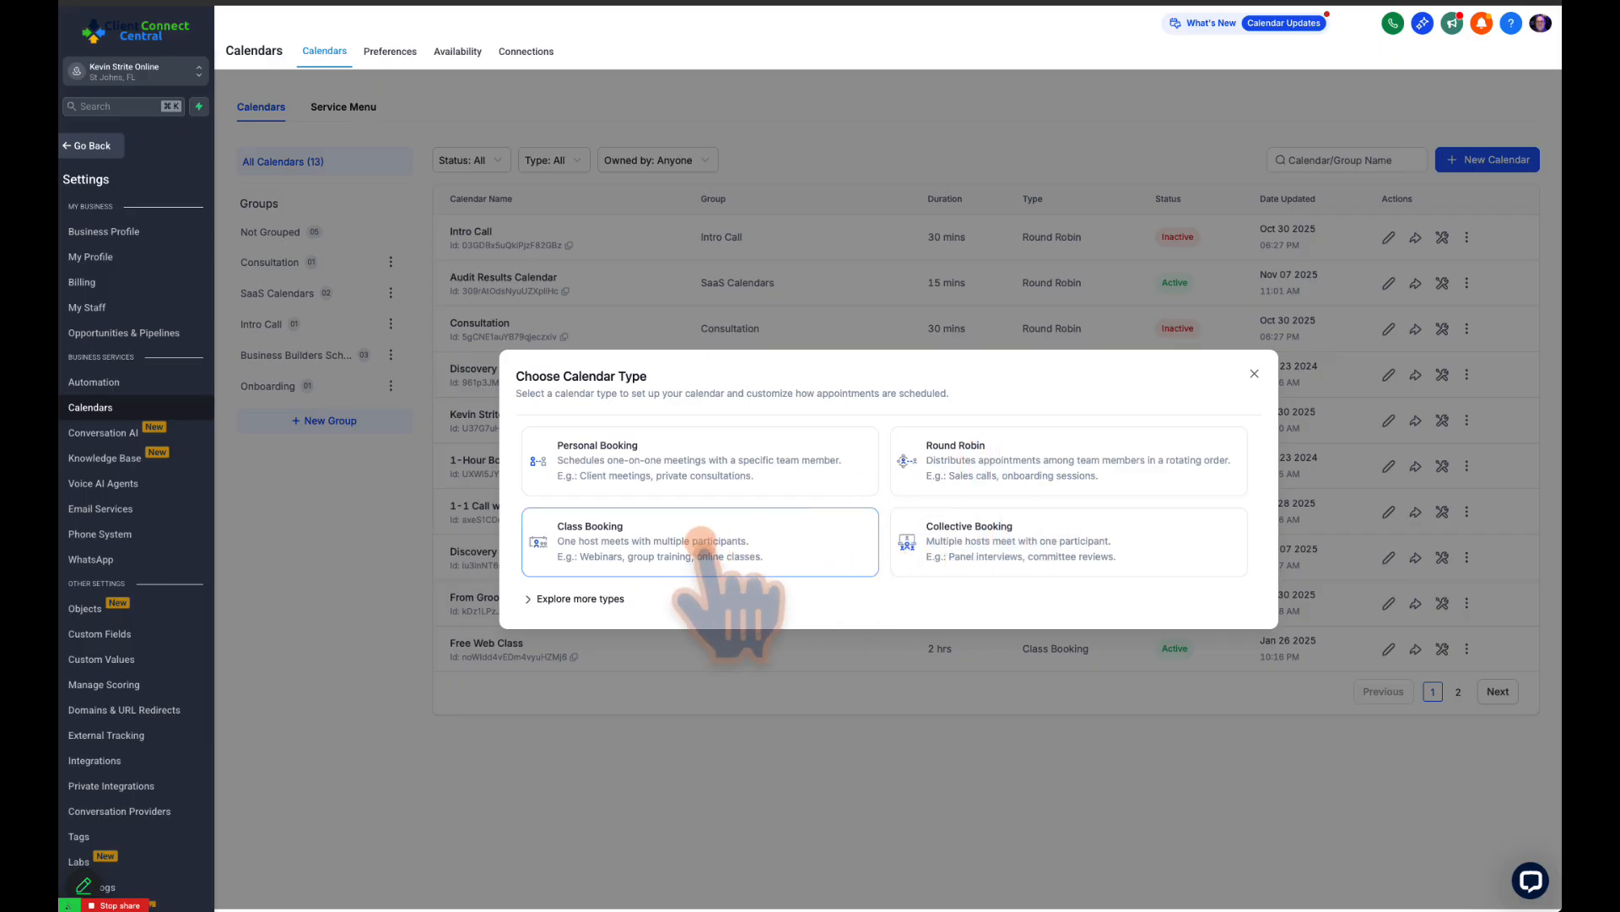
left_click(530, 598)
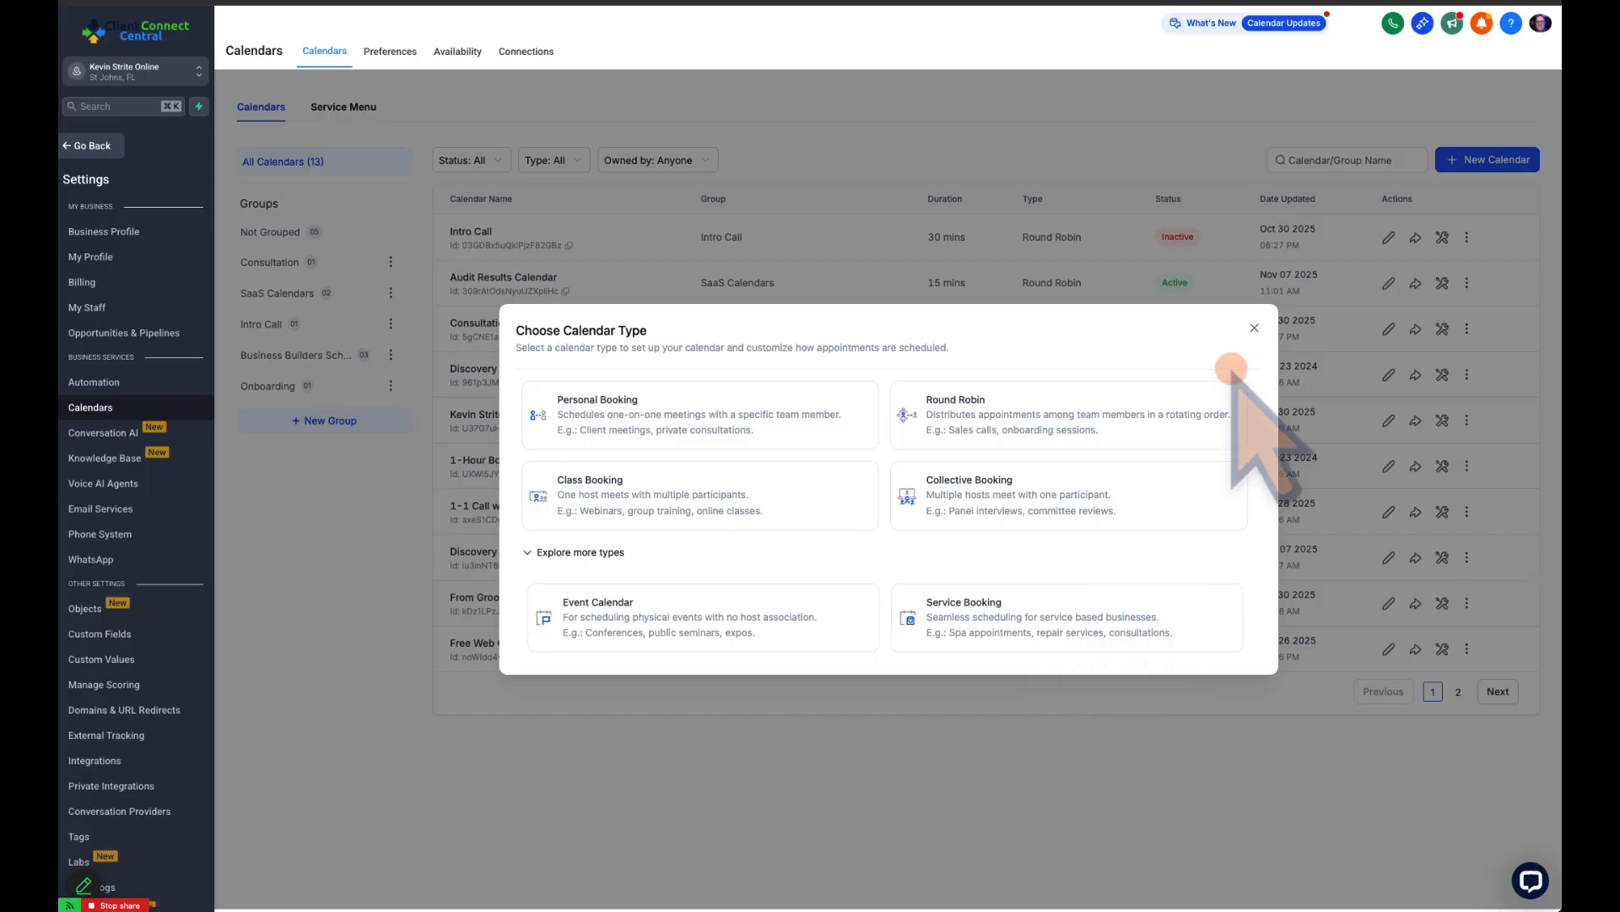
left_click(1254, 329)
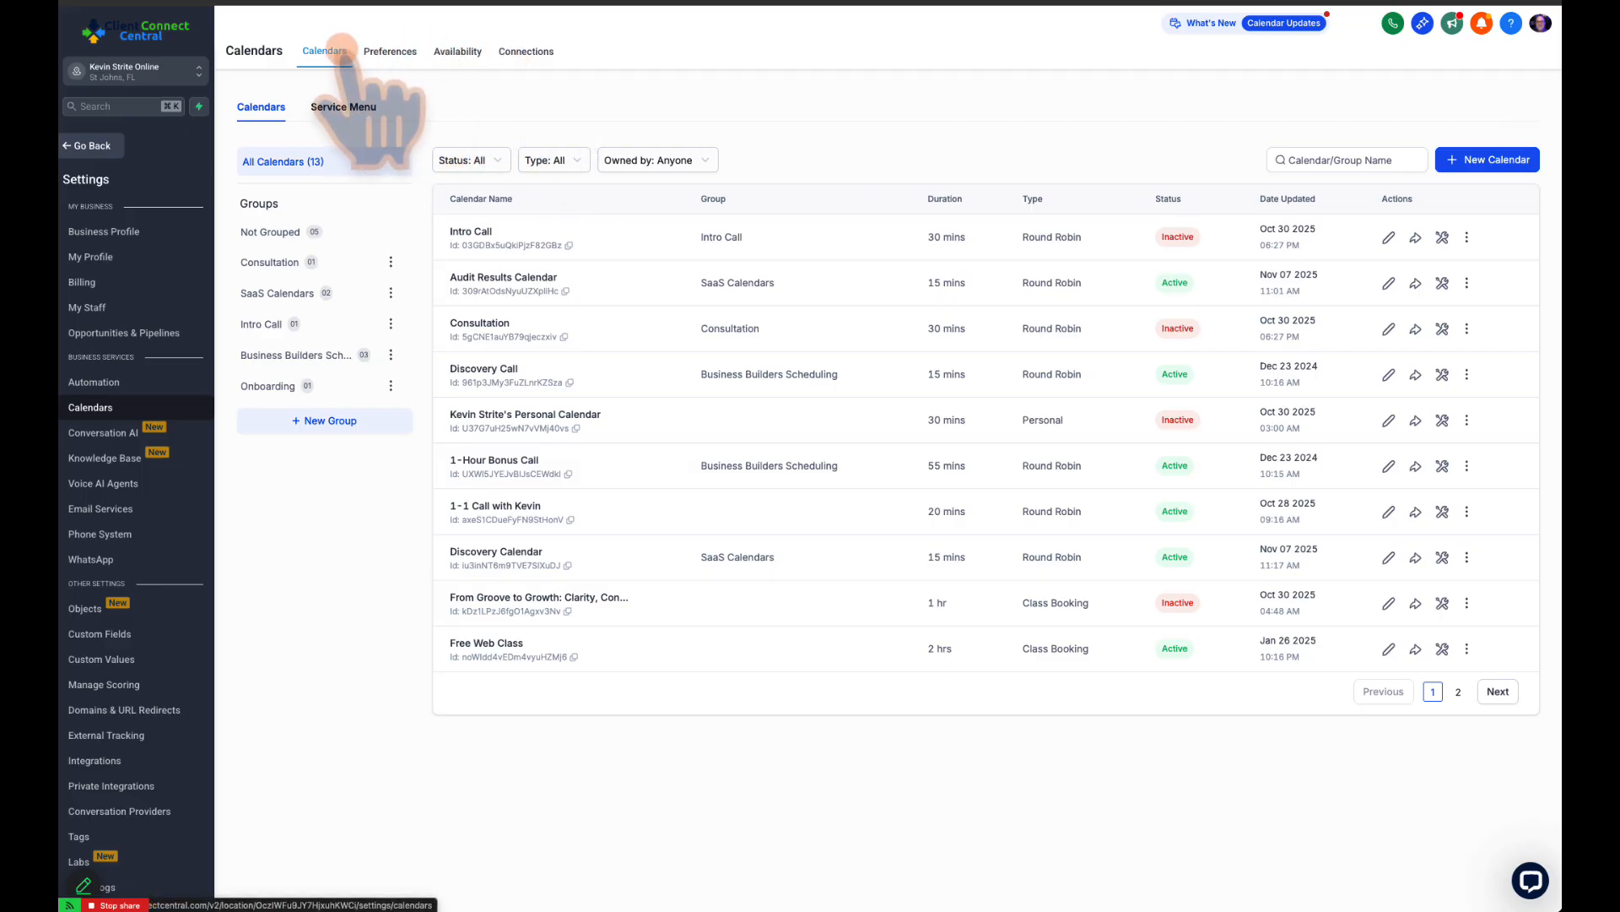
Open the calendar preferences and review the meeting location options without changing the selection
left_click(390, 49)
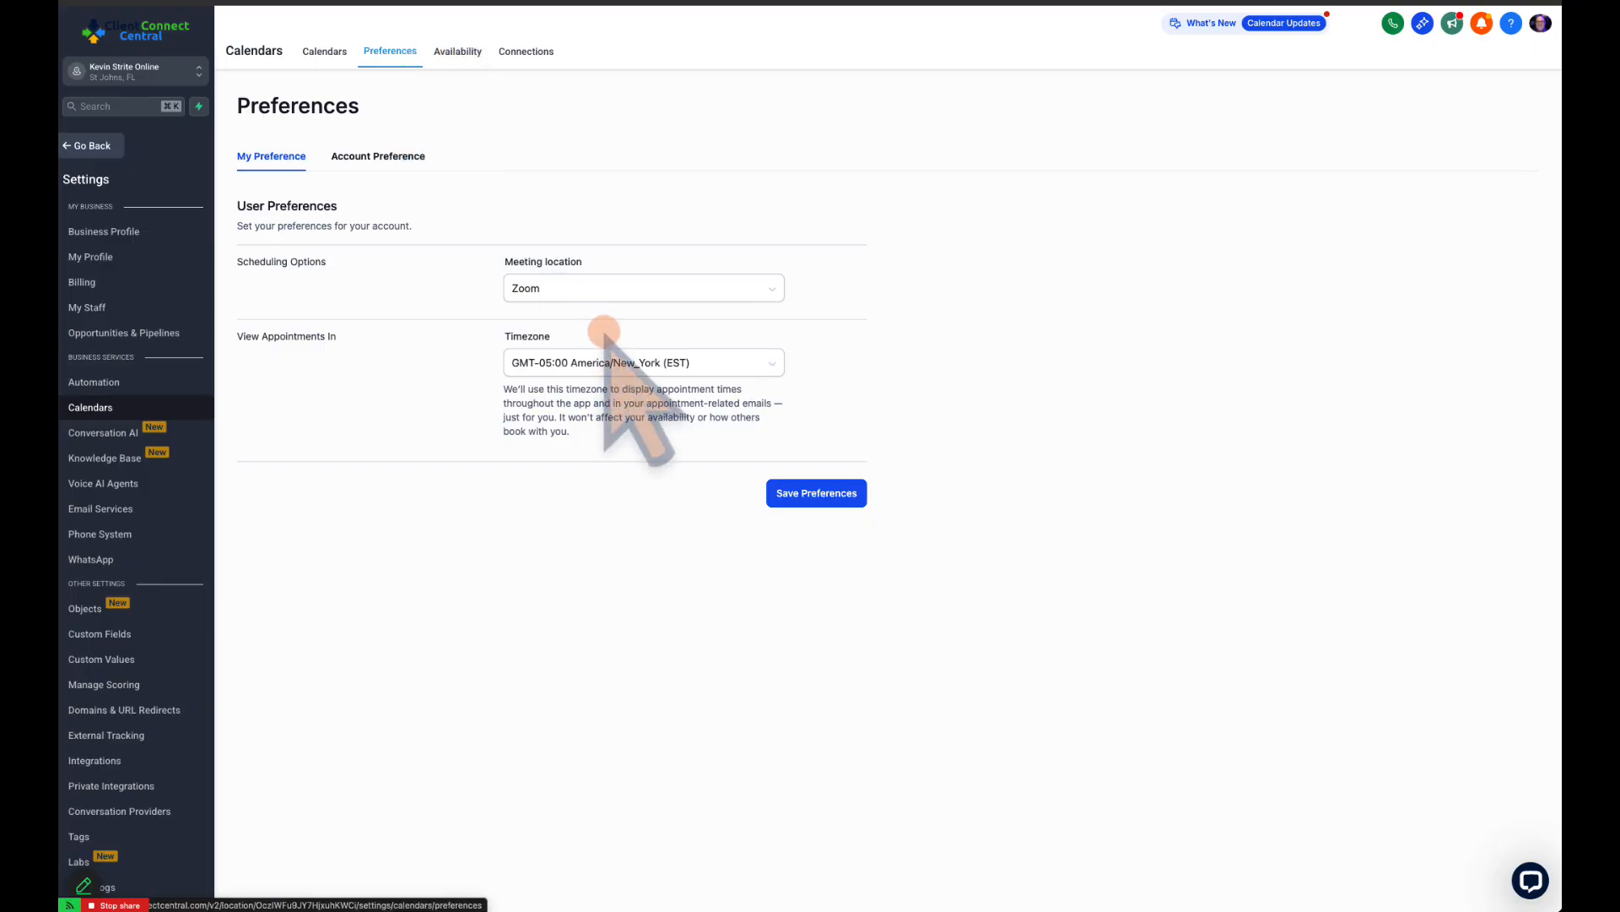
left_click(623, 285)
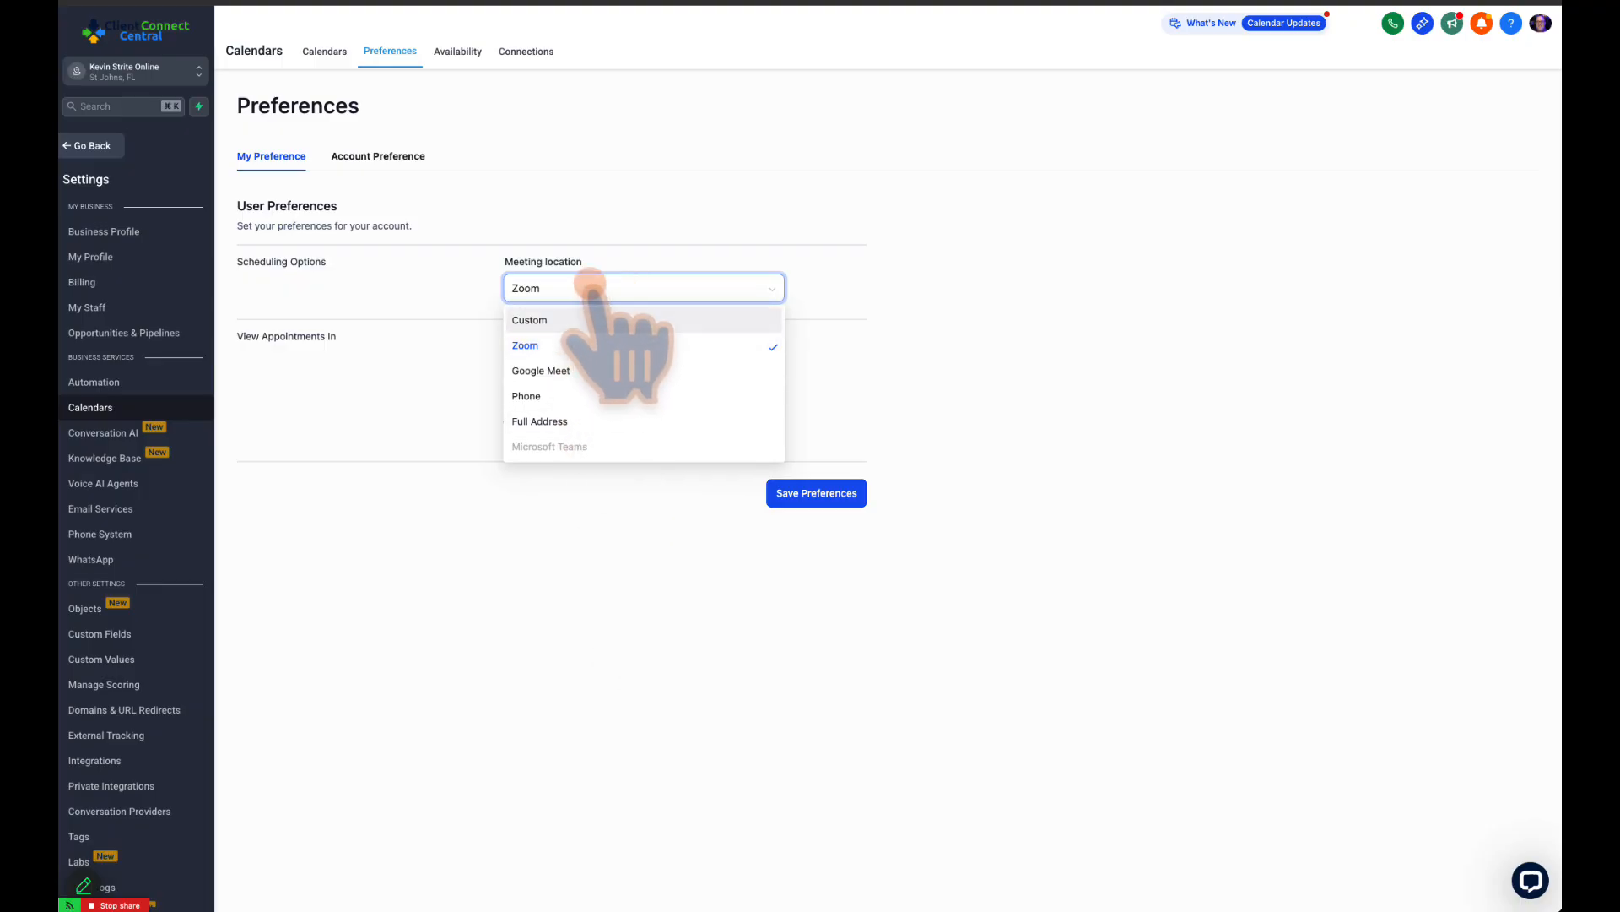
left_click(591, 286)
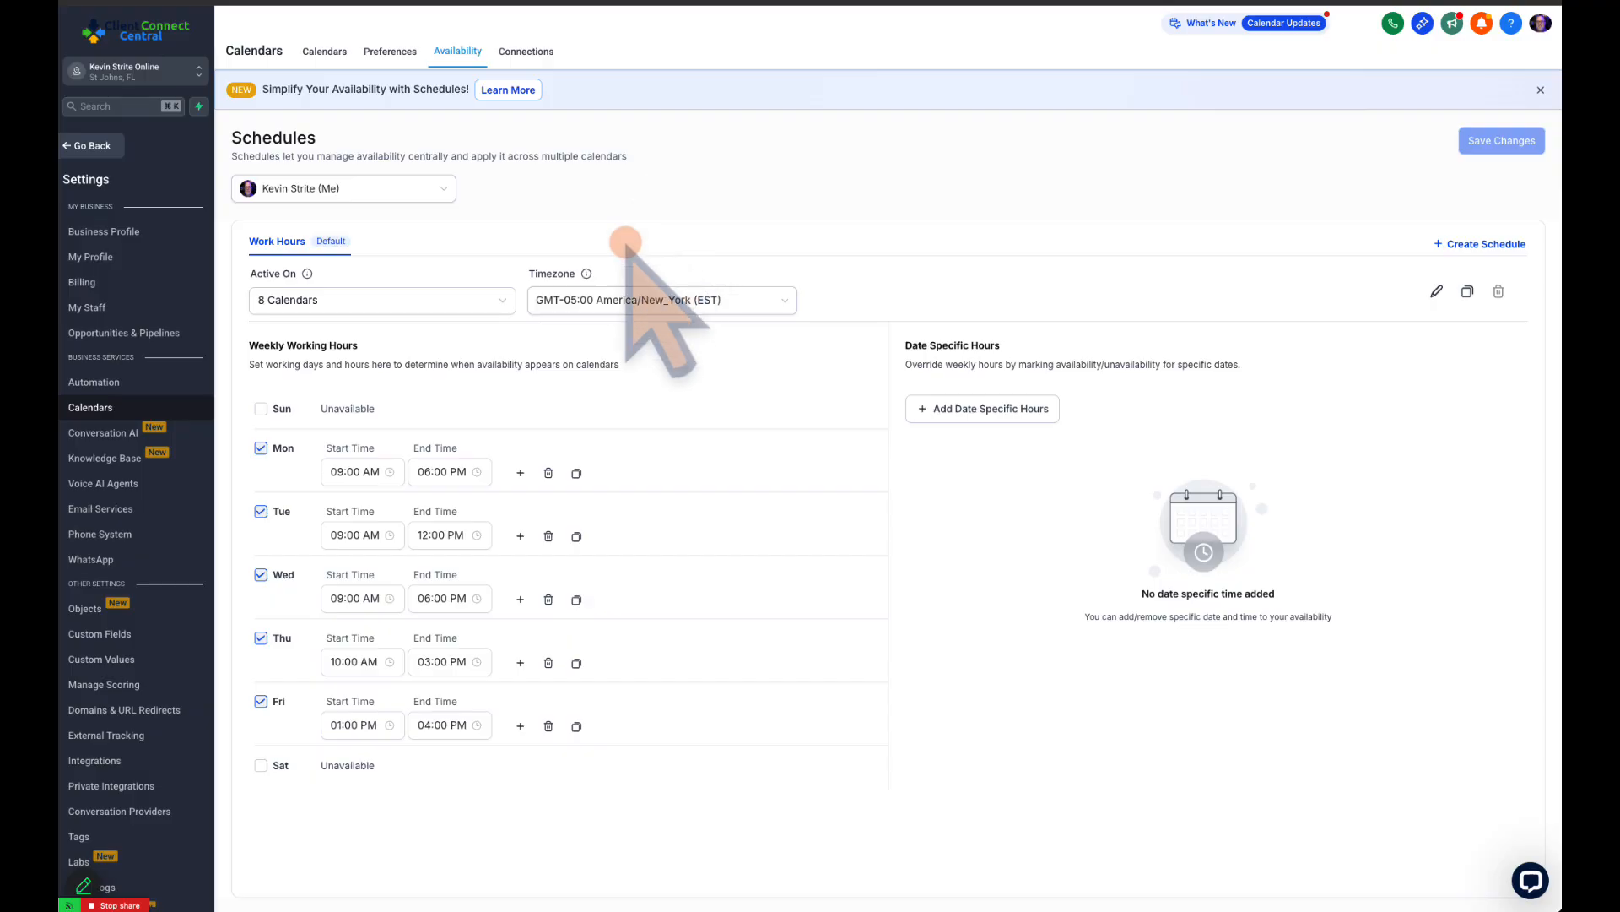
Open the availability schedules and examine the weekly start and end times in the default Work Hours schedule
left_click_drag(252, 339, 358, 340)
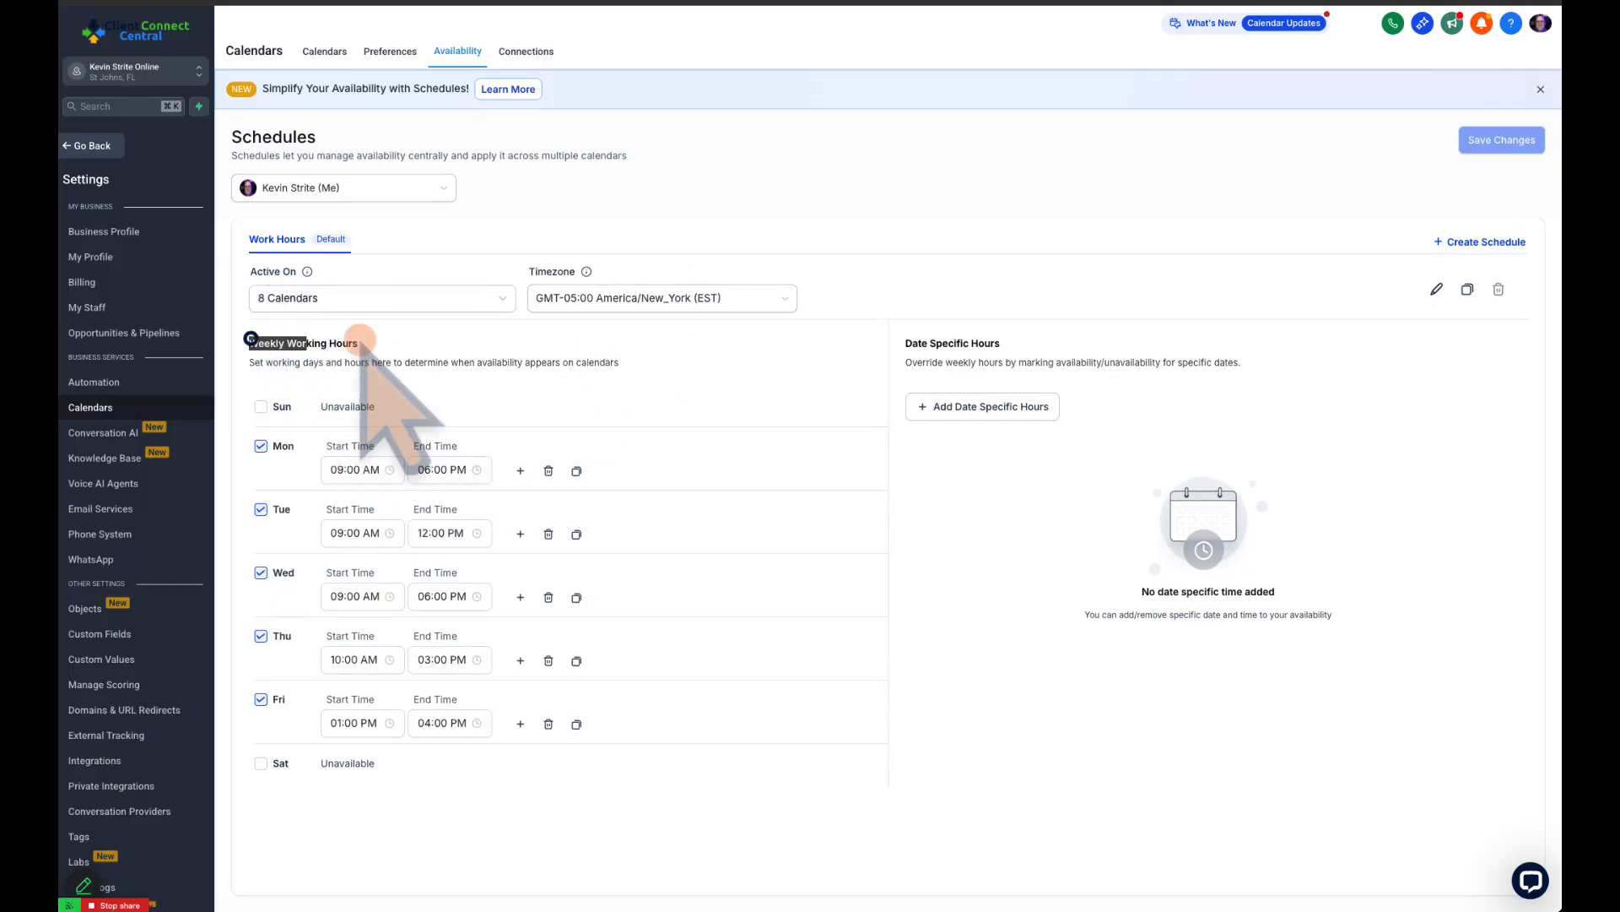
left_click(406, 350)
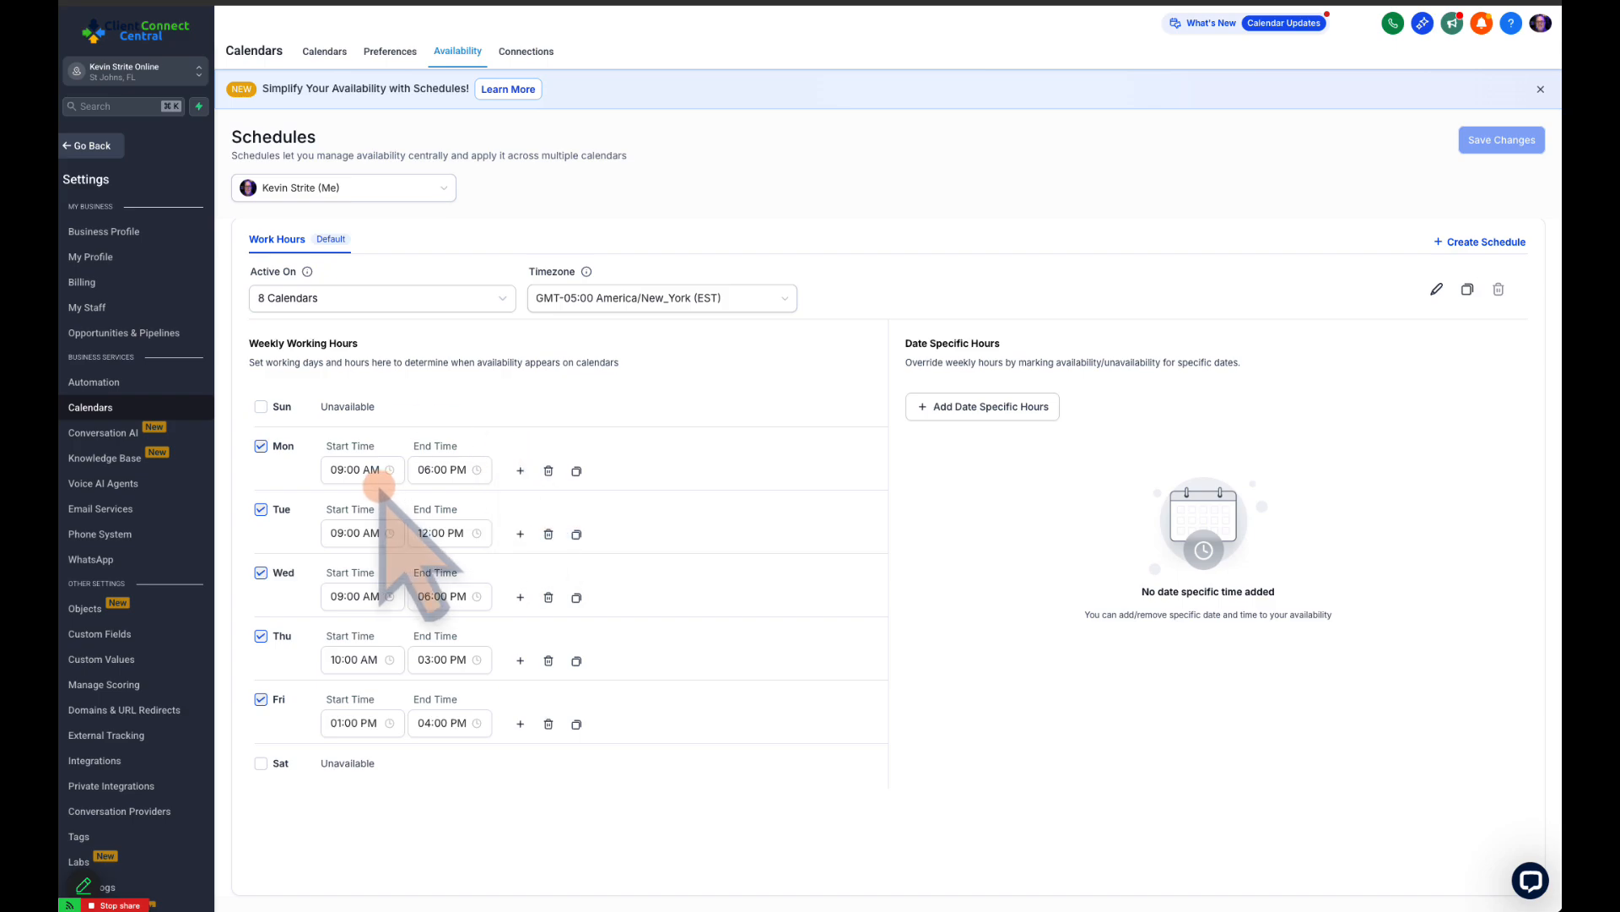
left_click(346, 468)
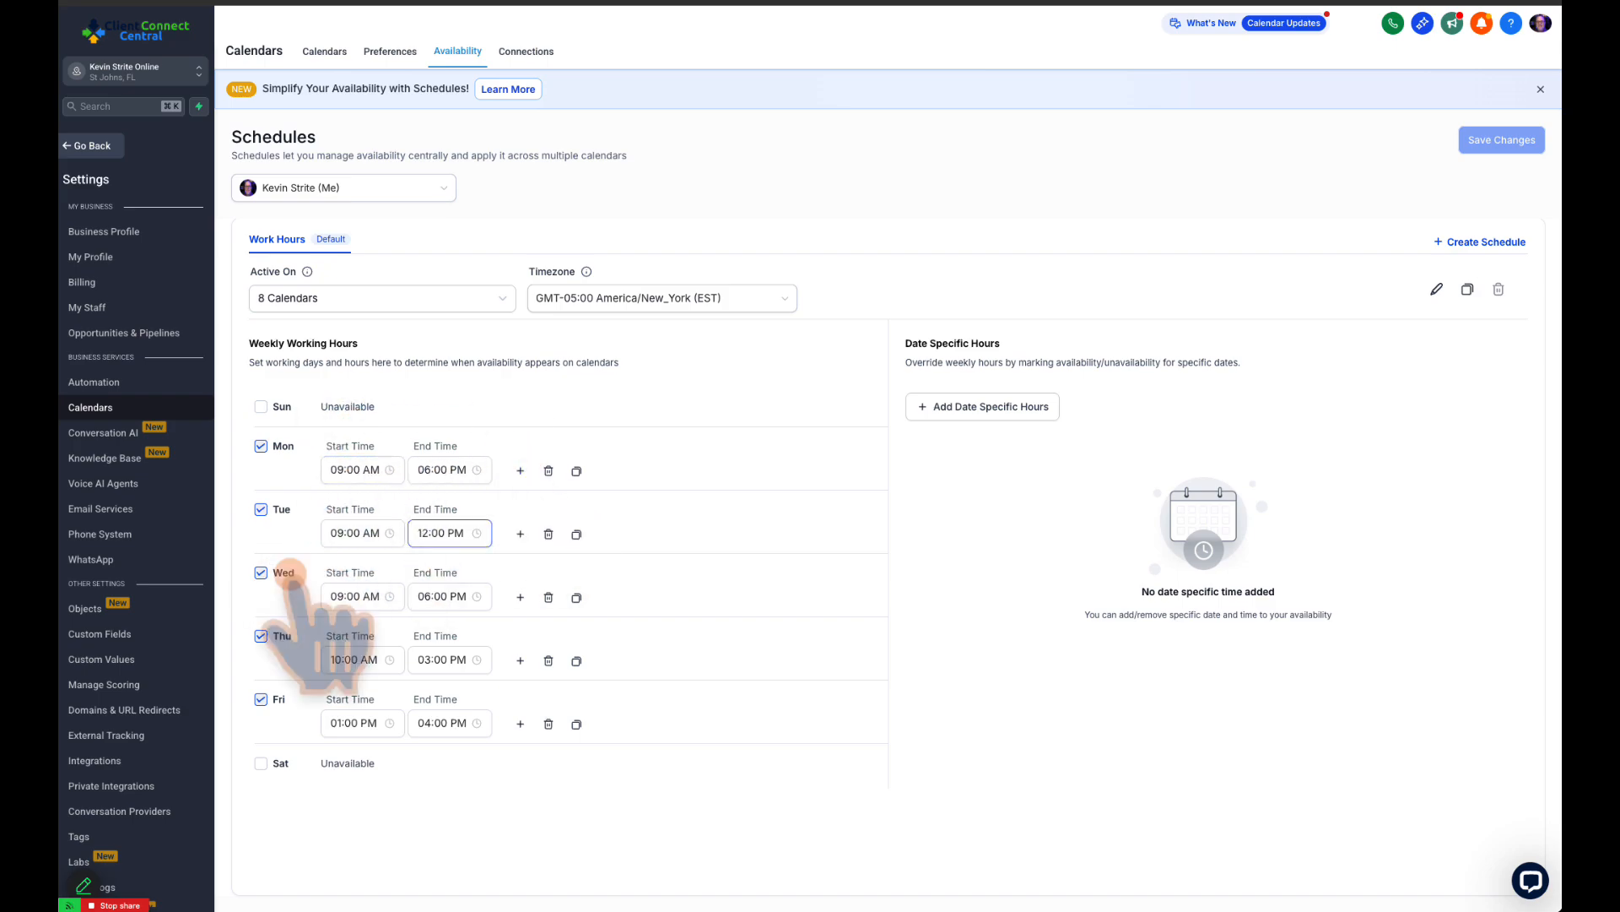
left_click(438, 595)
left_click(452, 657)
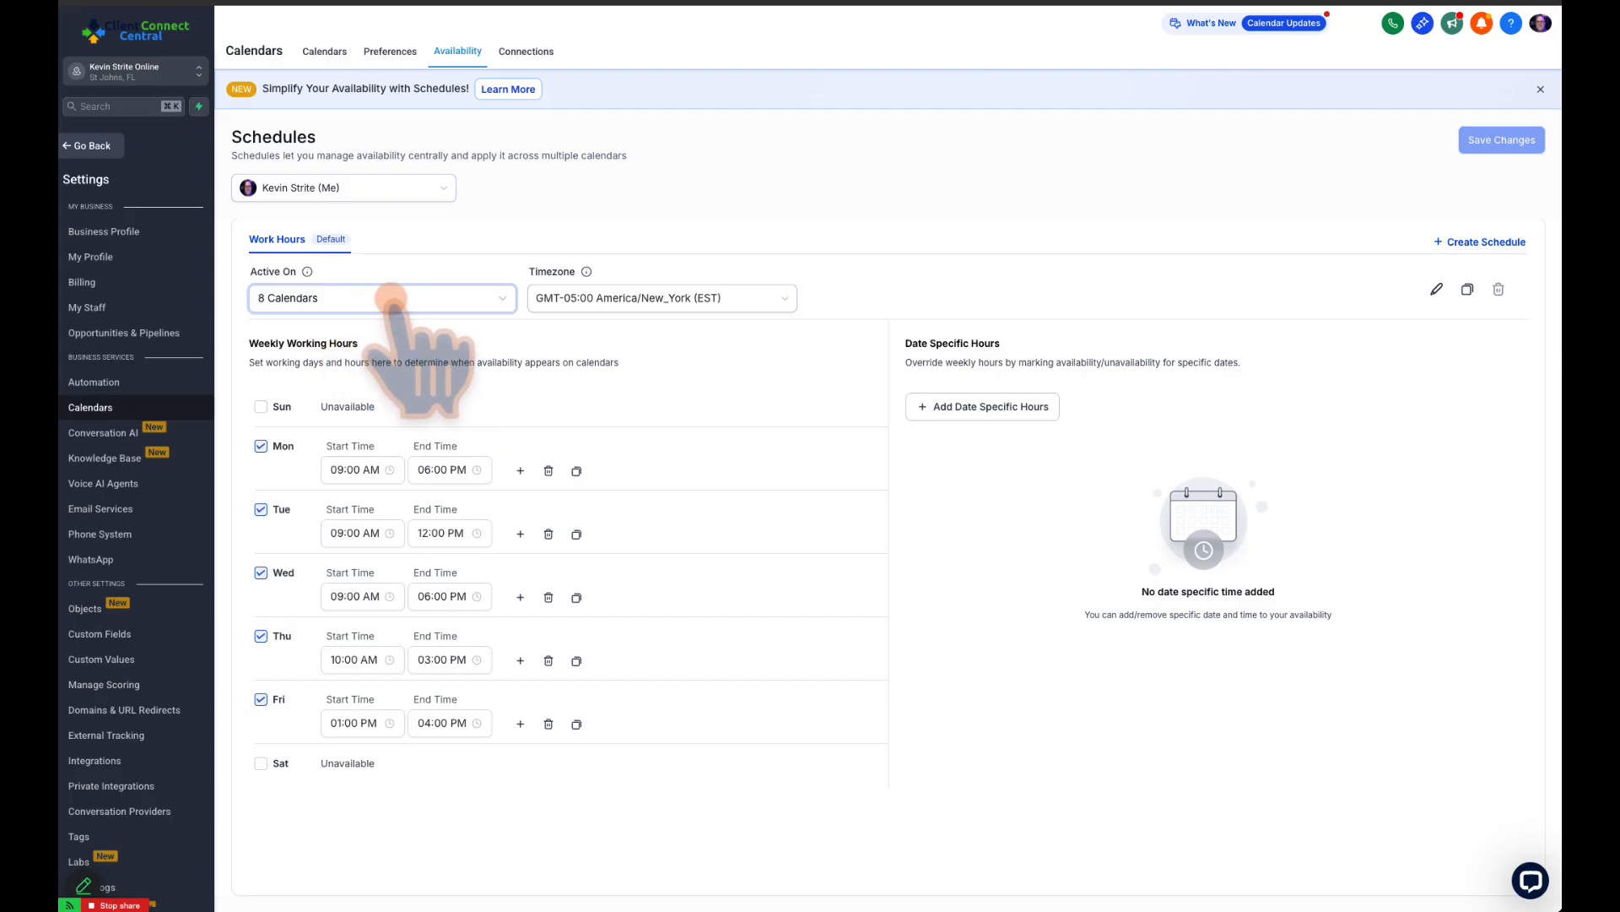
Check which calendars the Work Hours schedule is active on and which staff members can be chosen
left_click(495, 297)
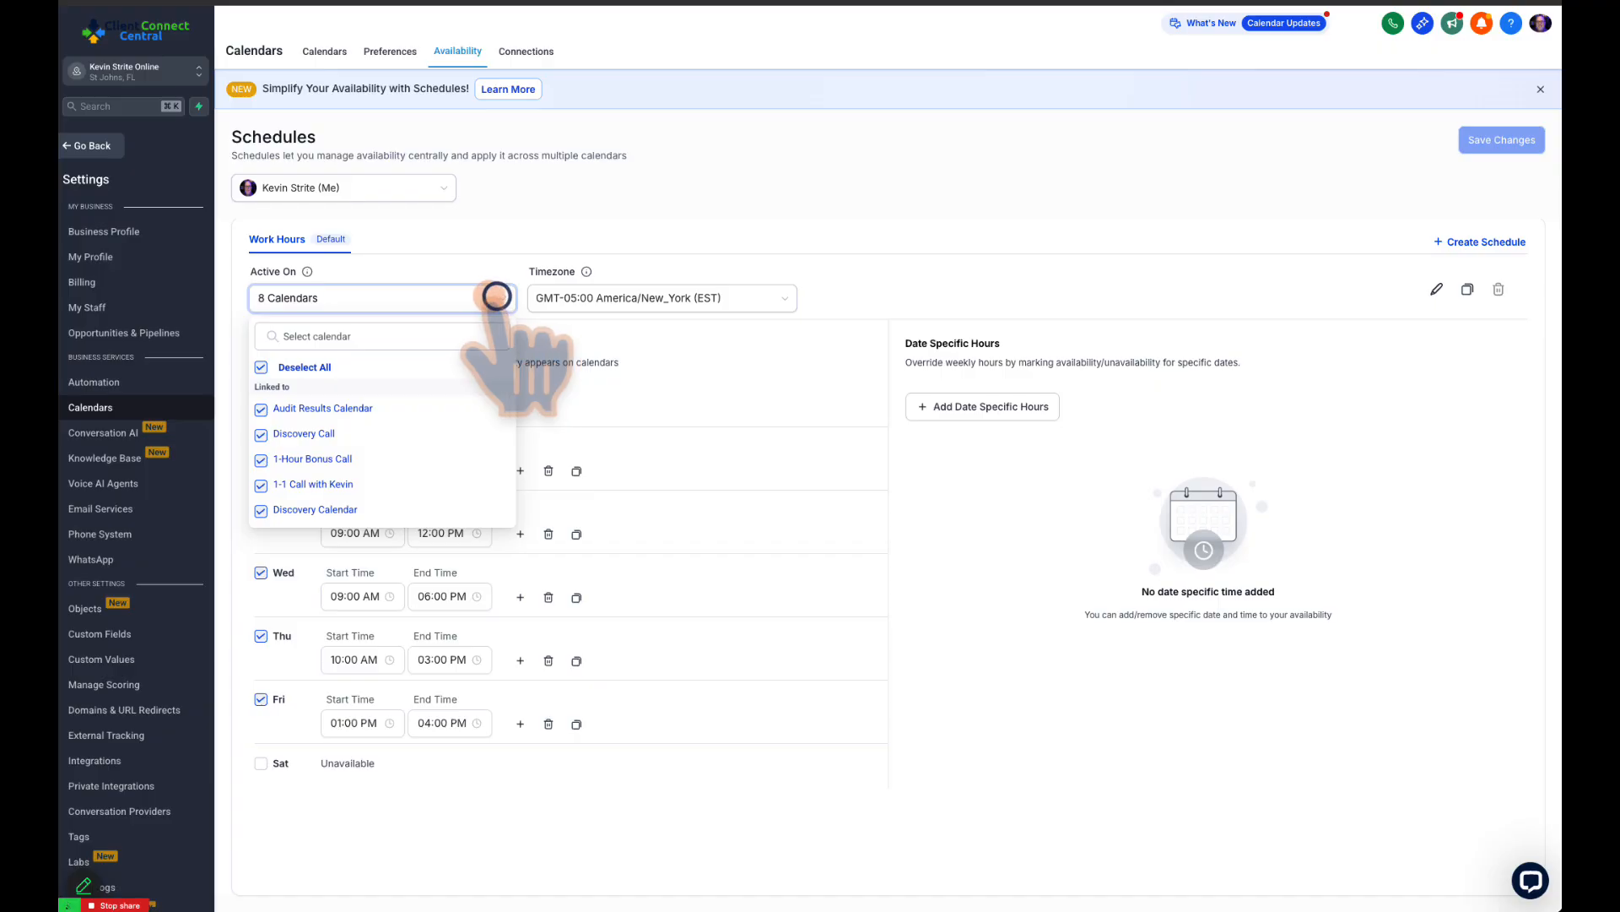
left_click(456, 258)
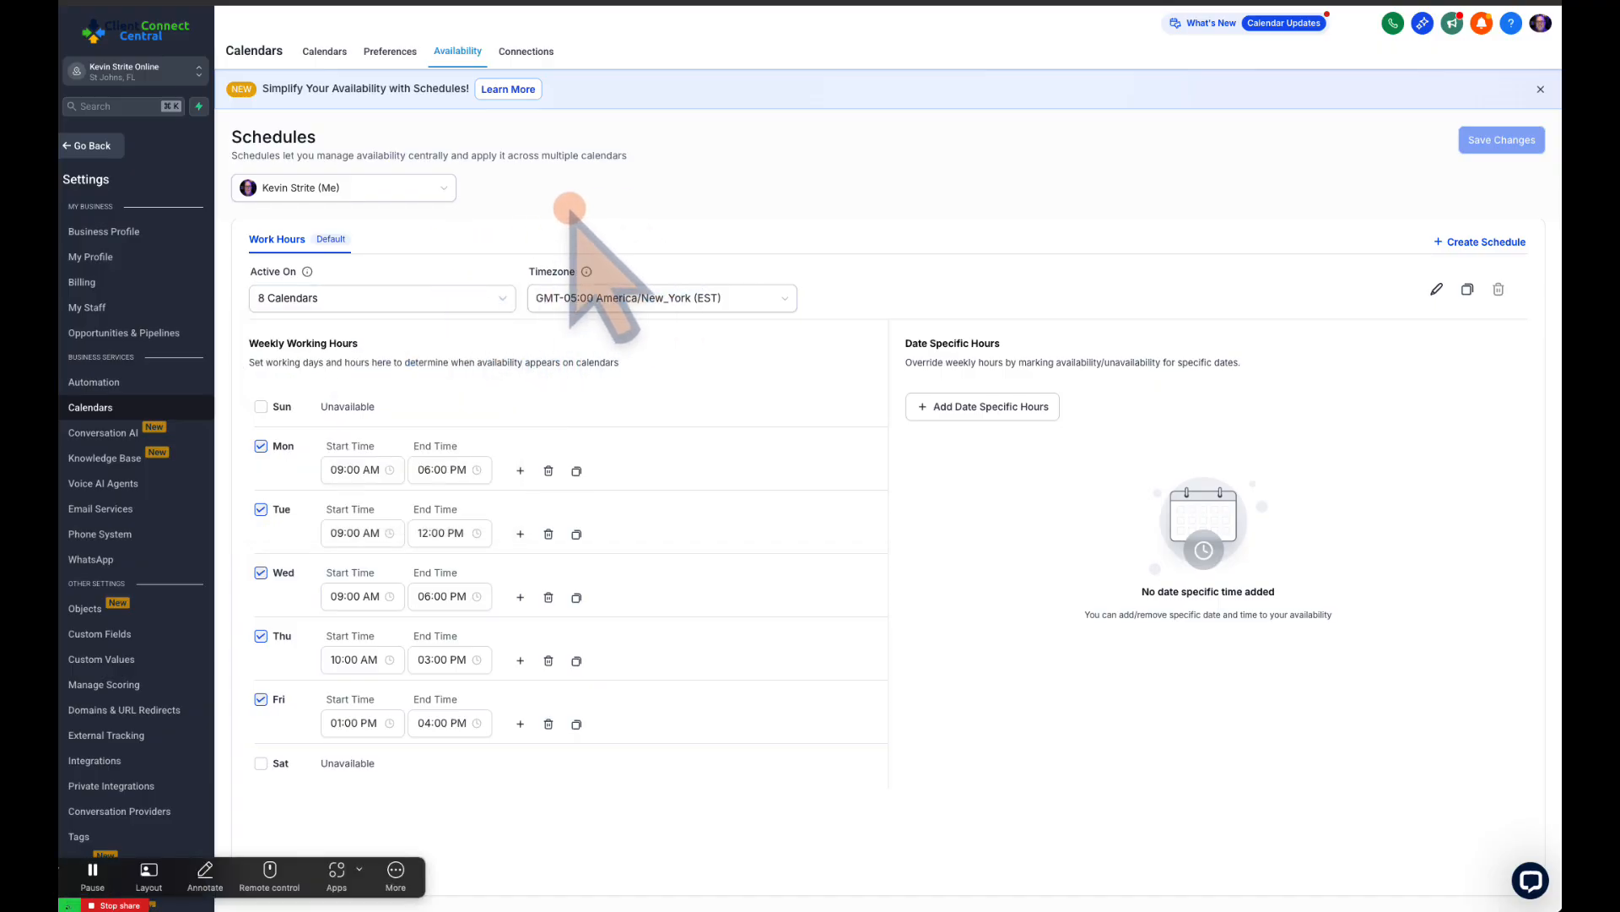
left_click(422, 186)
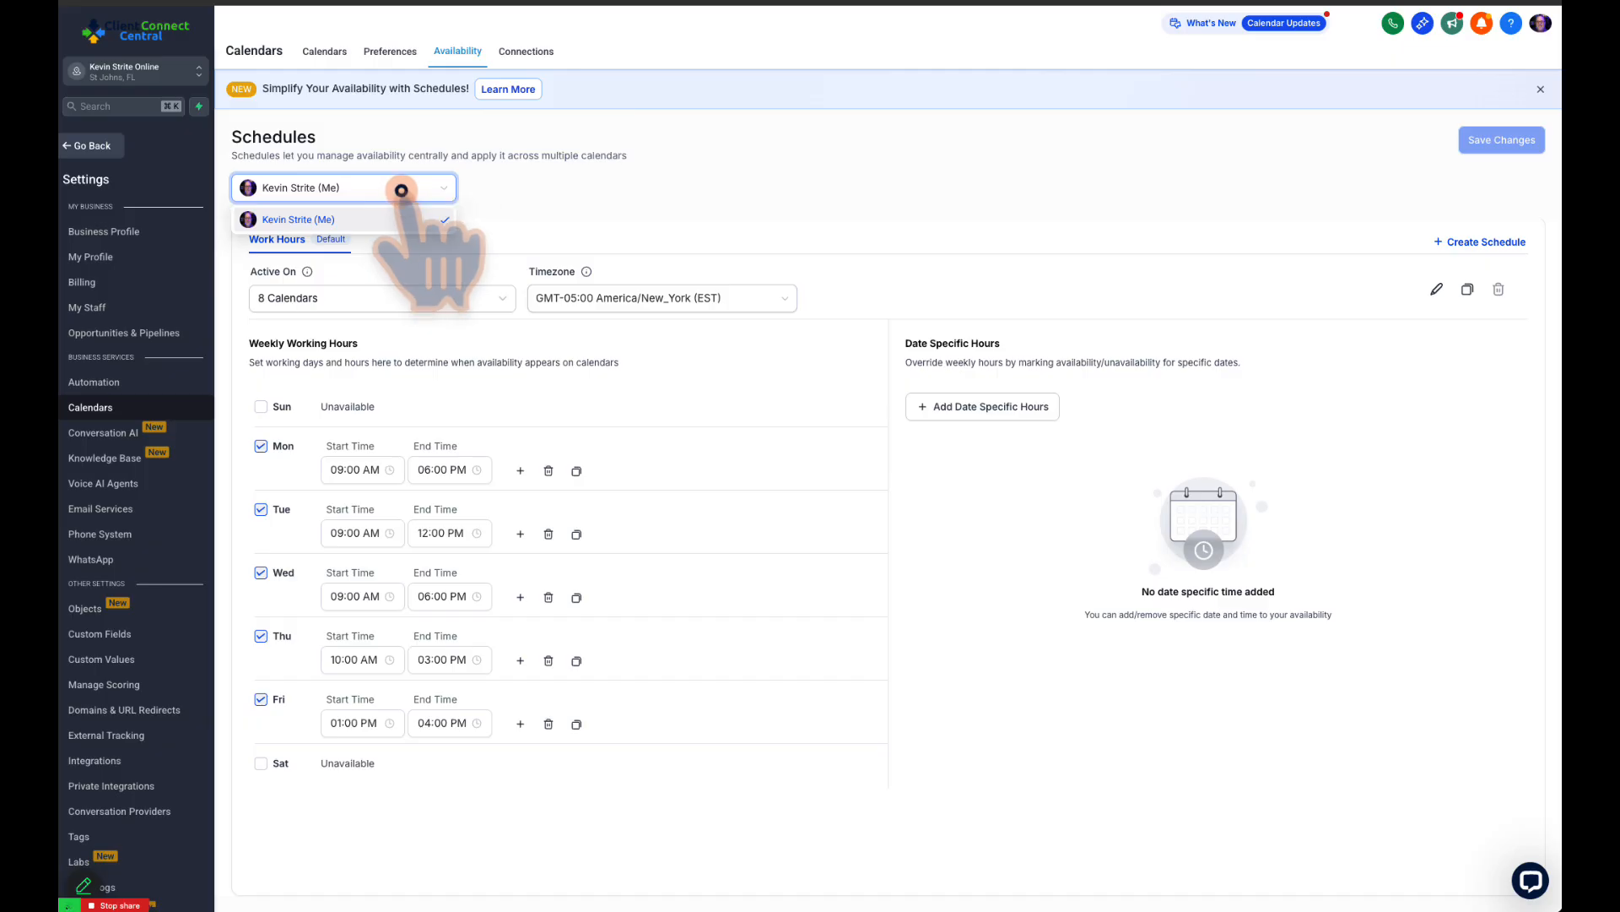
left_click(397, 187)
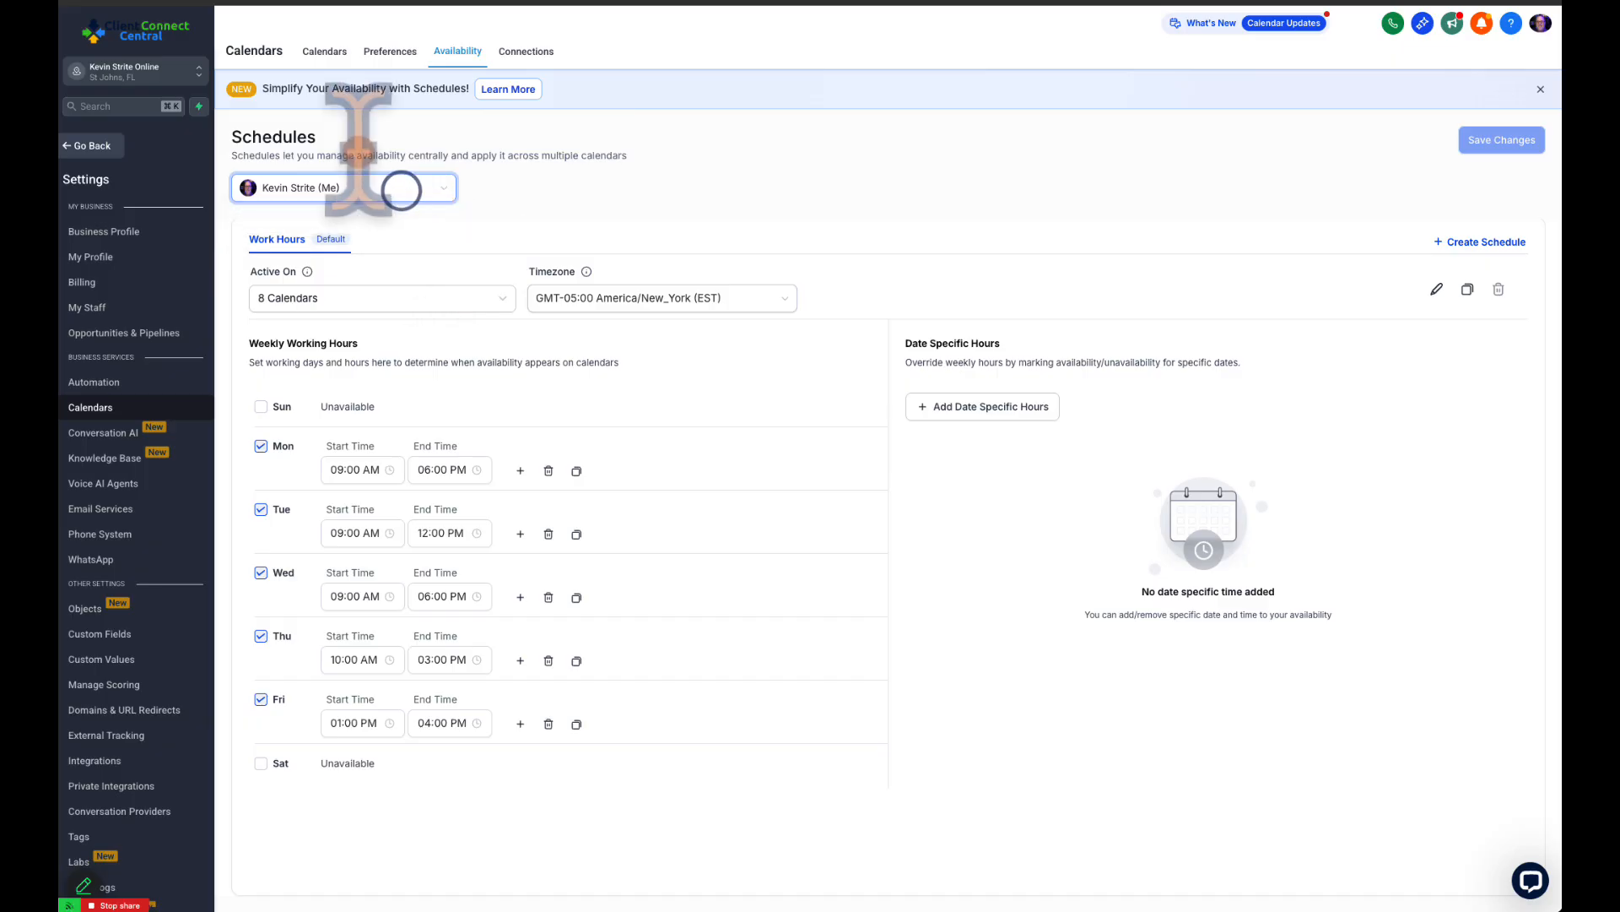
left_click(426, 187)
left_click(427, 188)
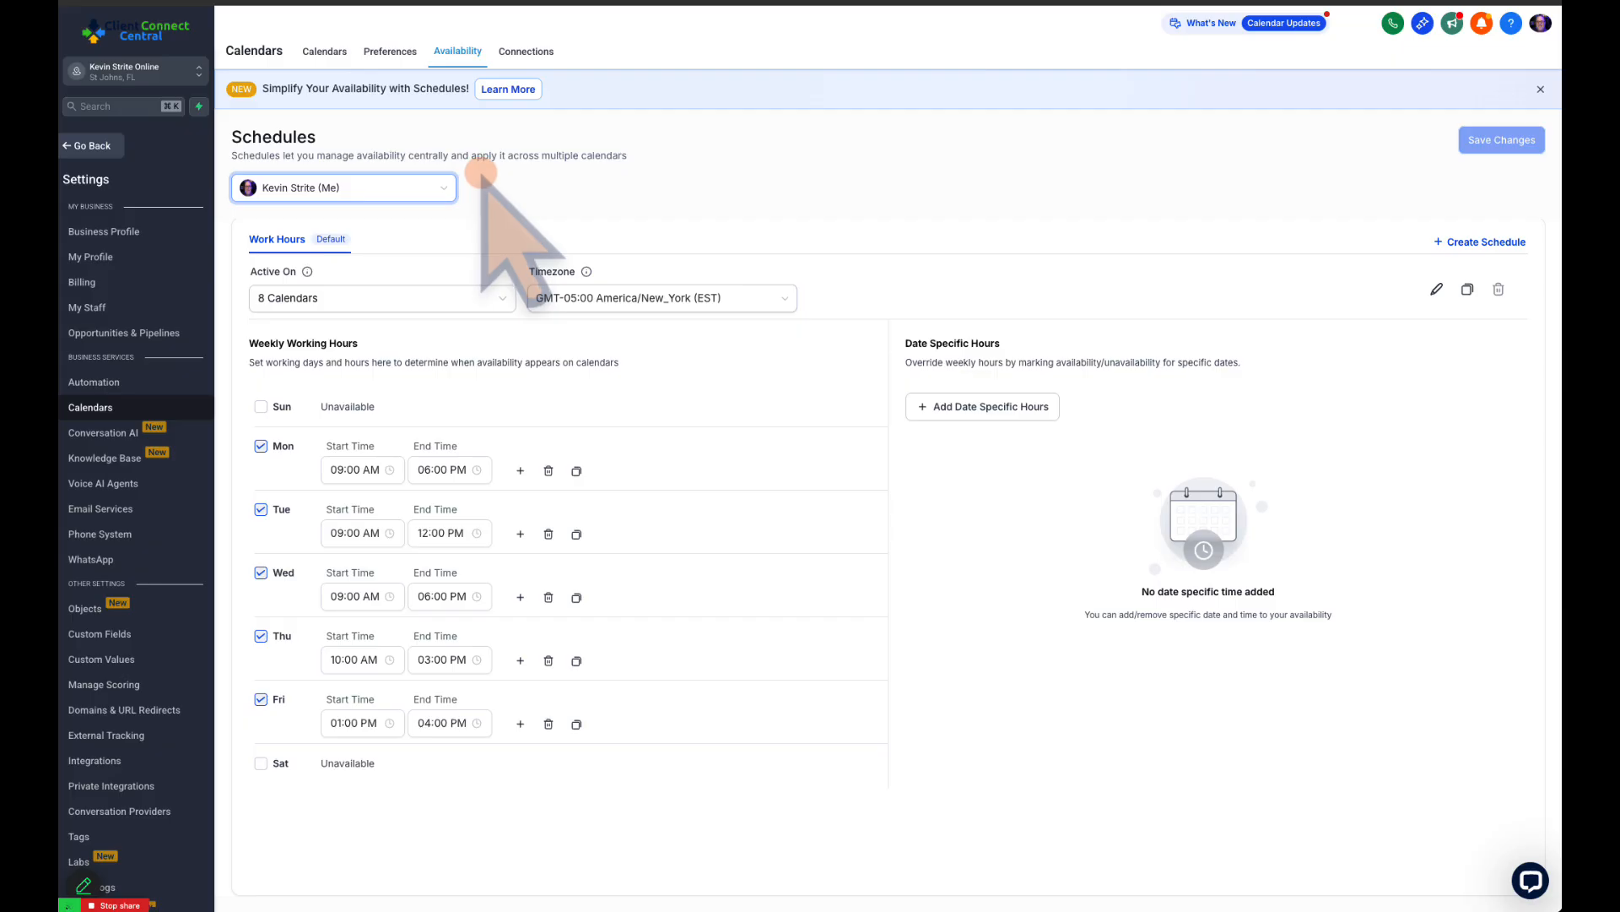
Open the calendar connections and examine the connected Google Calendar account
left_click(532, 52)
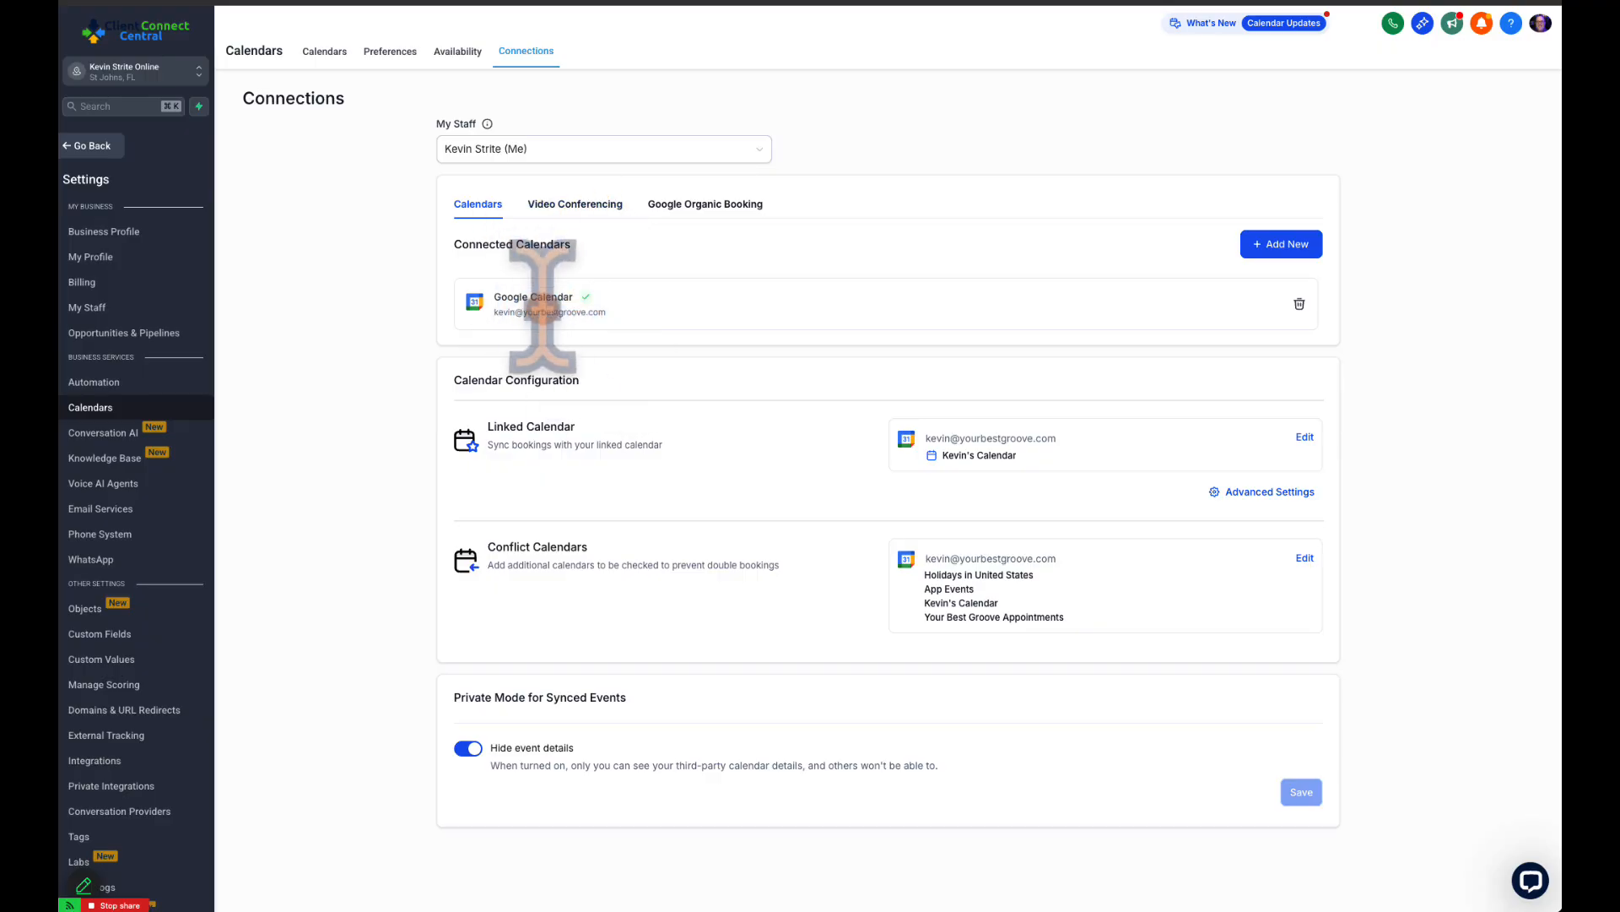
left_click_drag(496, 295, 641, 307)
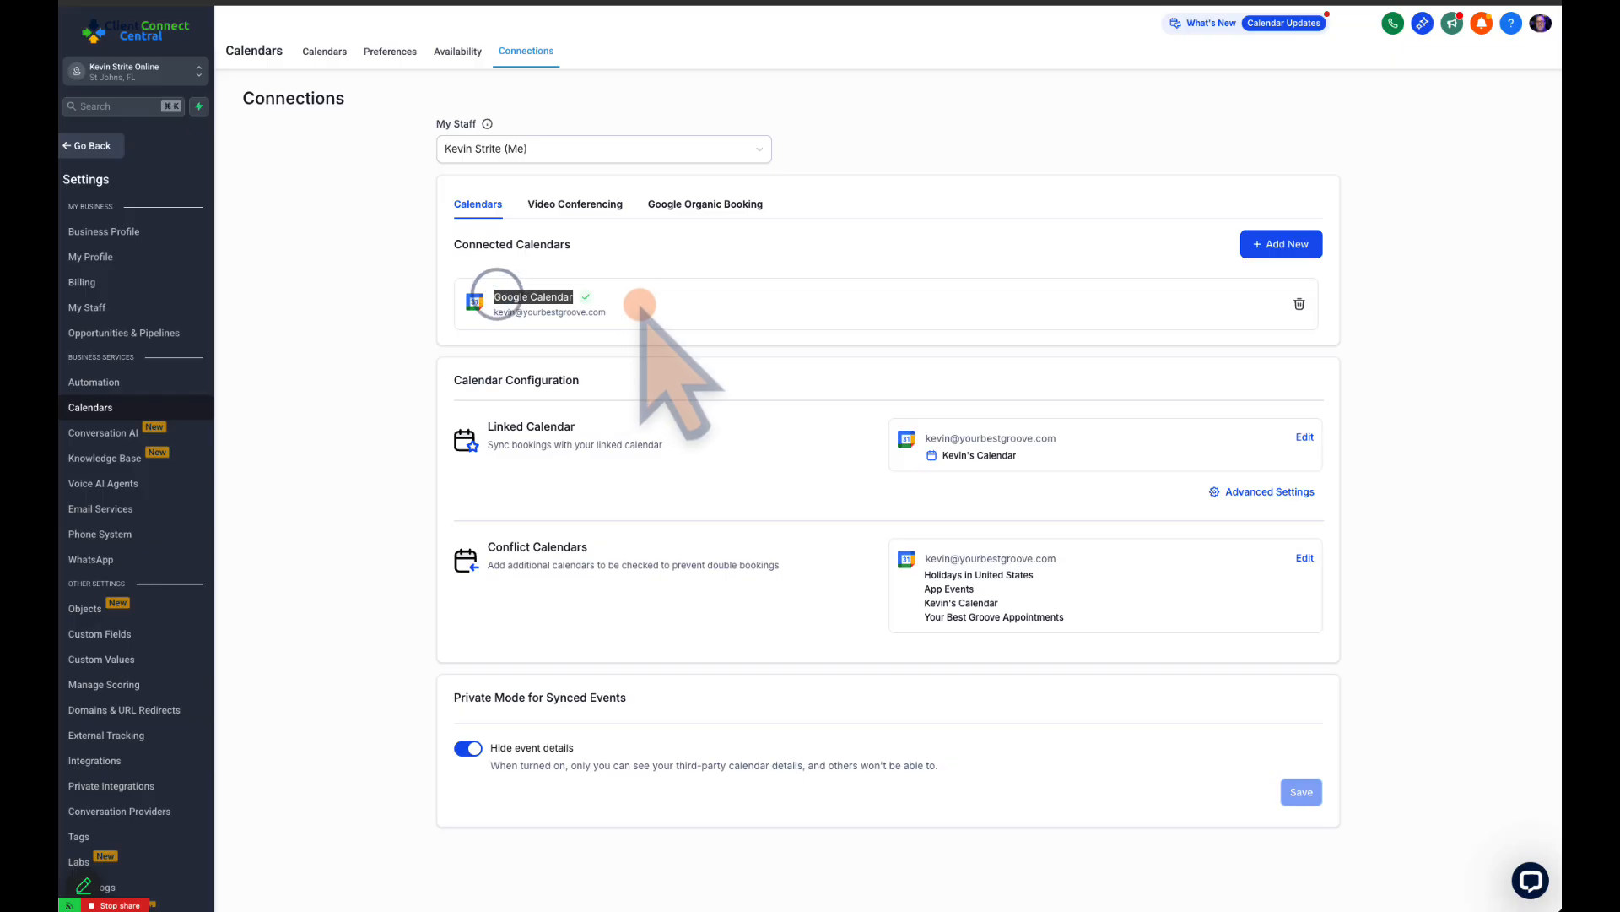
left_click(653, 293)
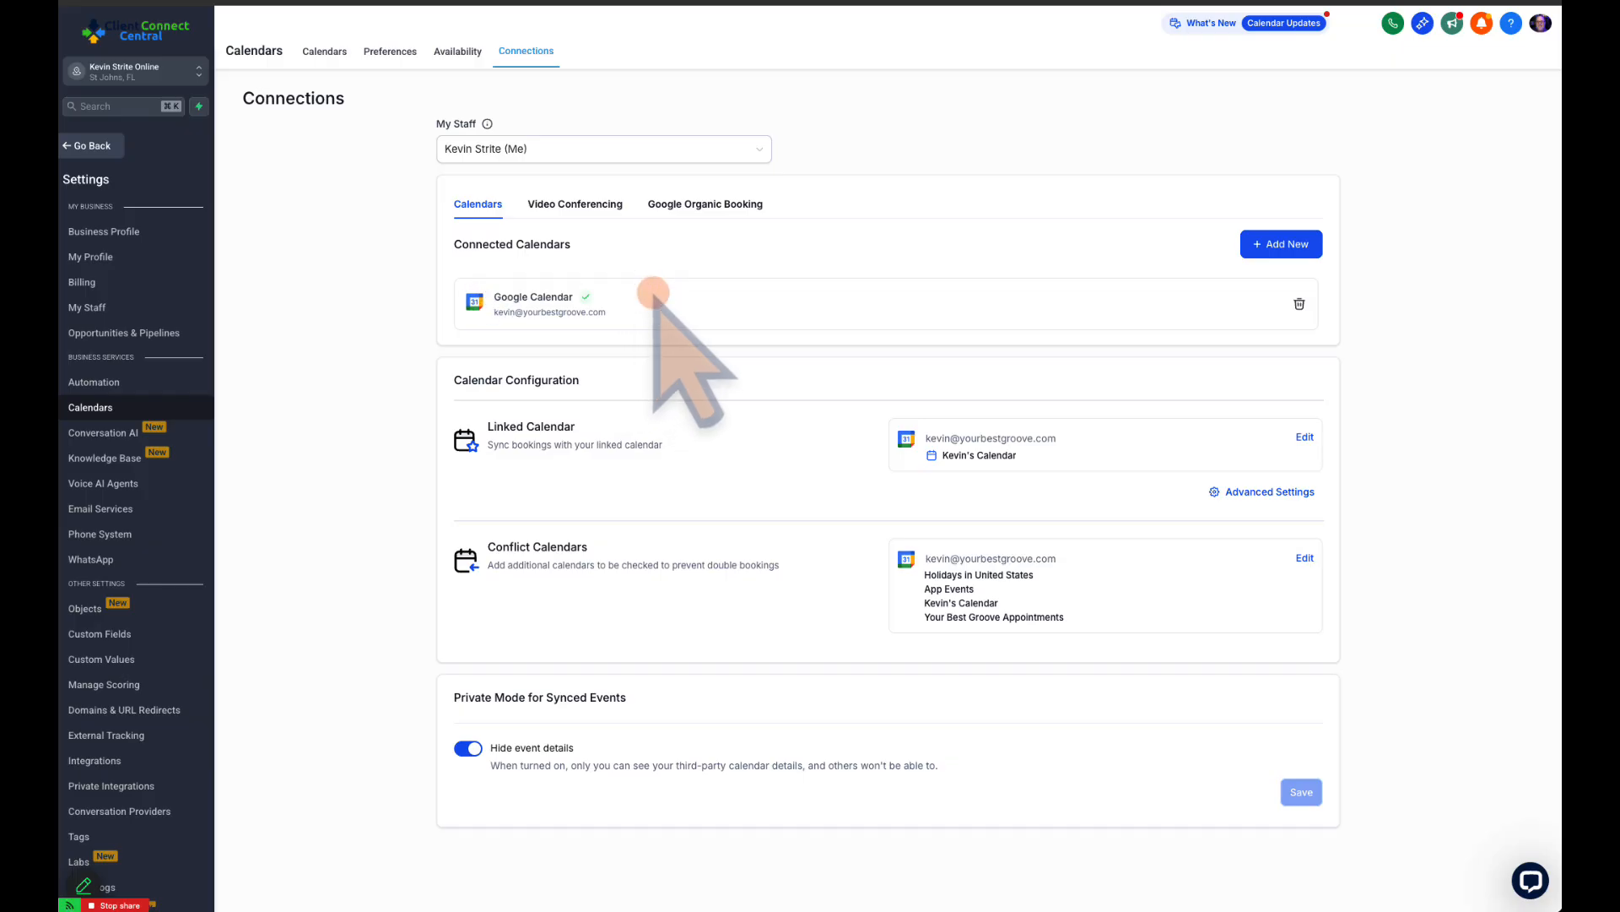
Open the options for adding a connection and review the available calendar and video conferencing services
left_click(1283, 244)
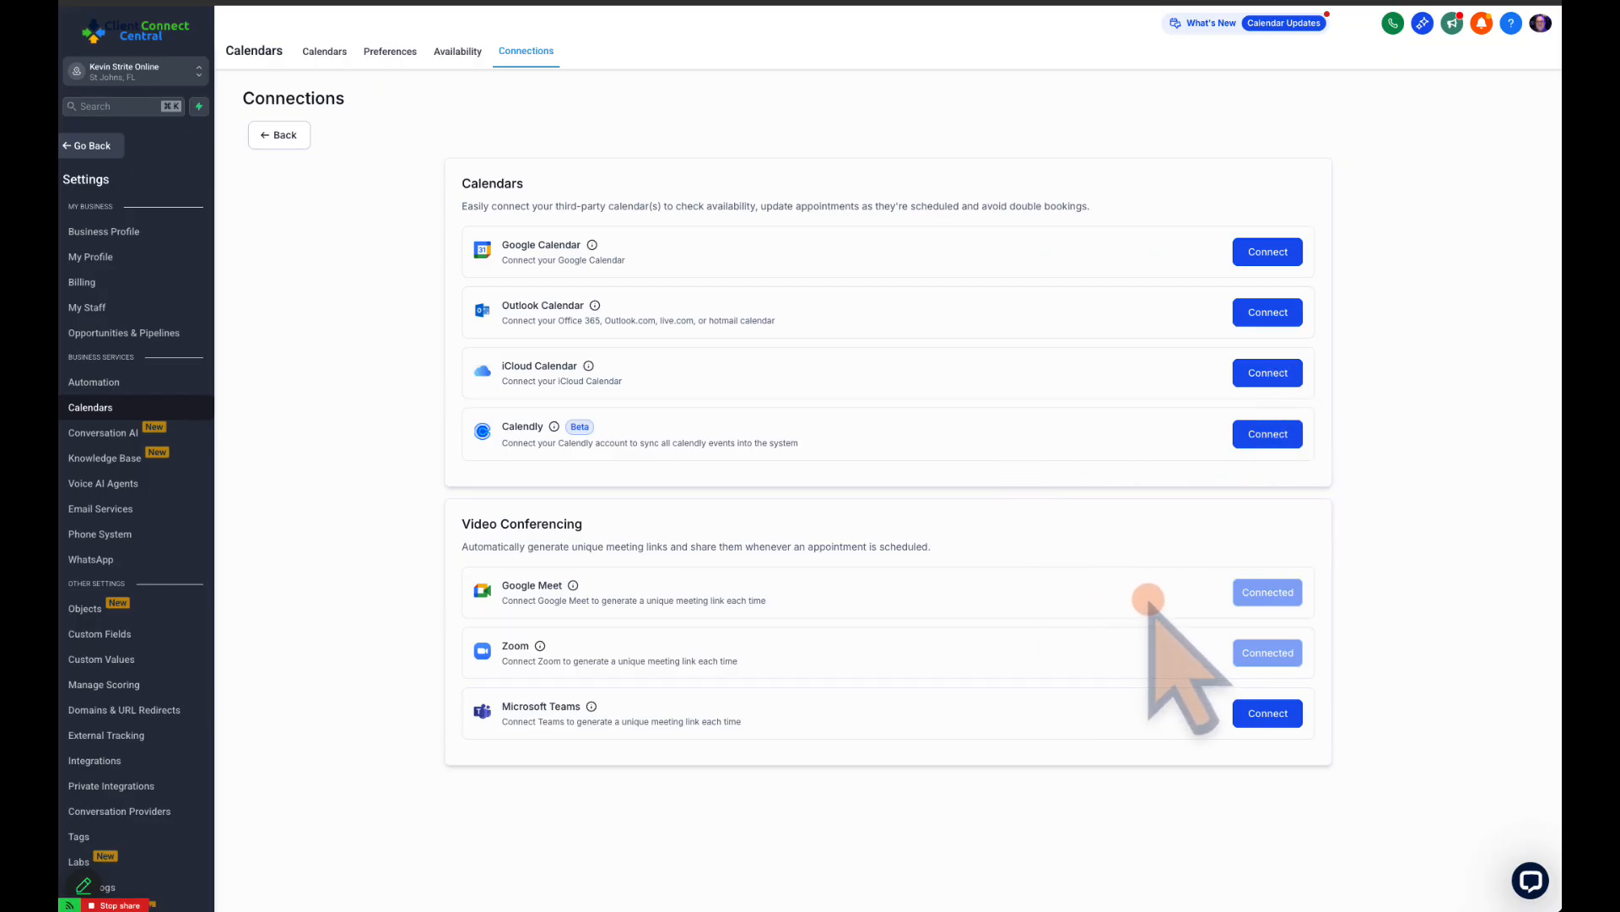
left_click_drag(499, 581, 606, 582)
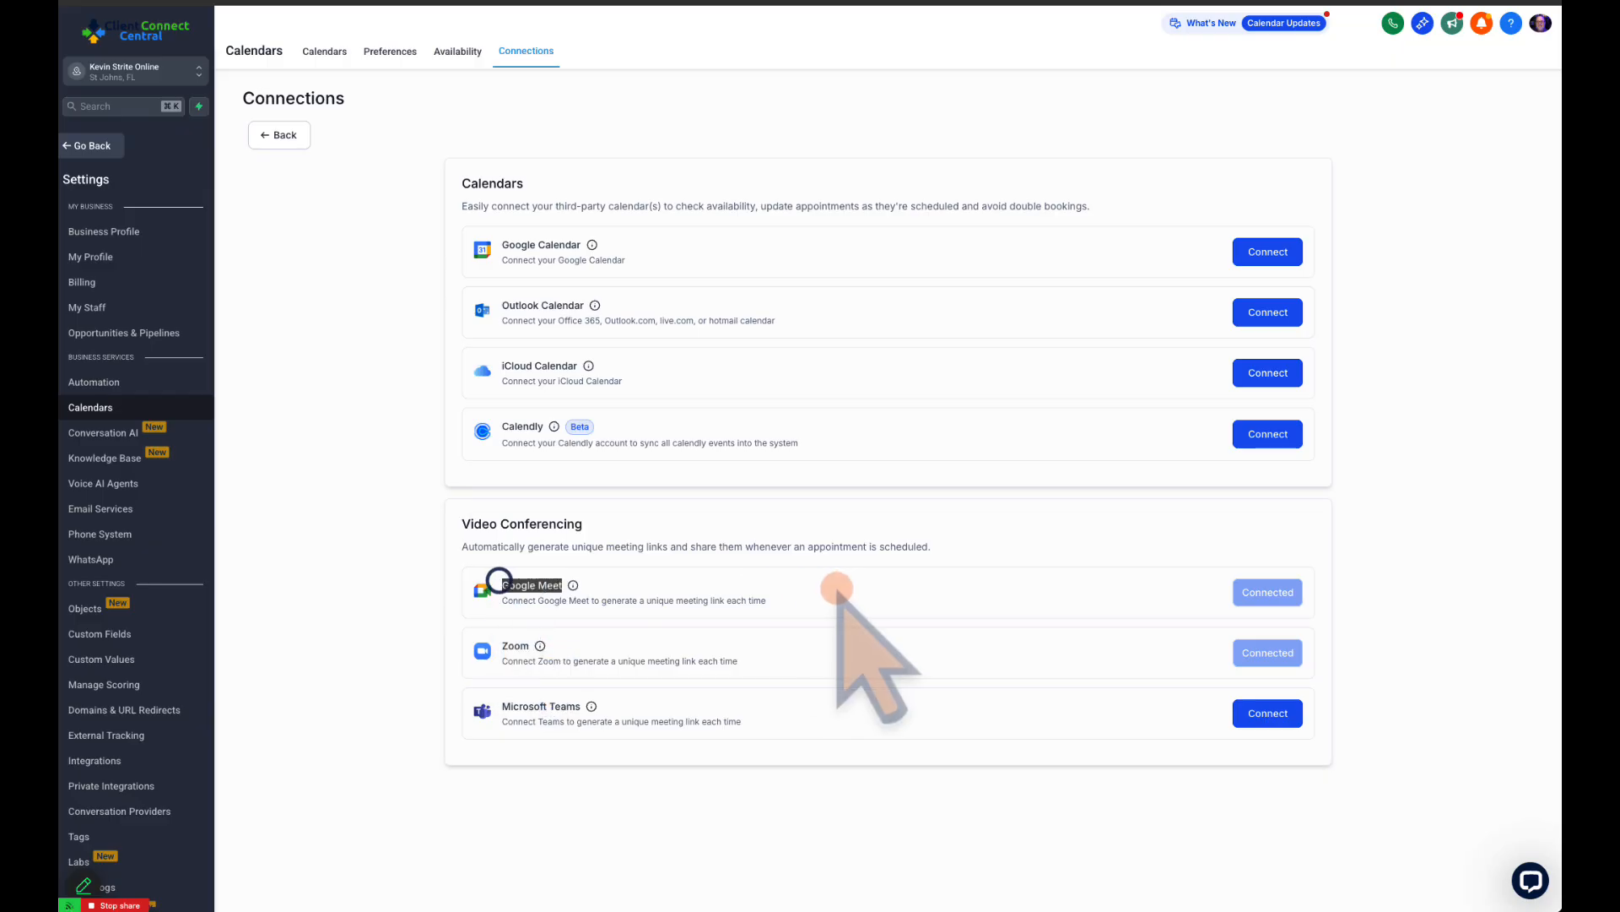
left_click(672, 622)
left_click(643, 653)
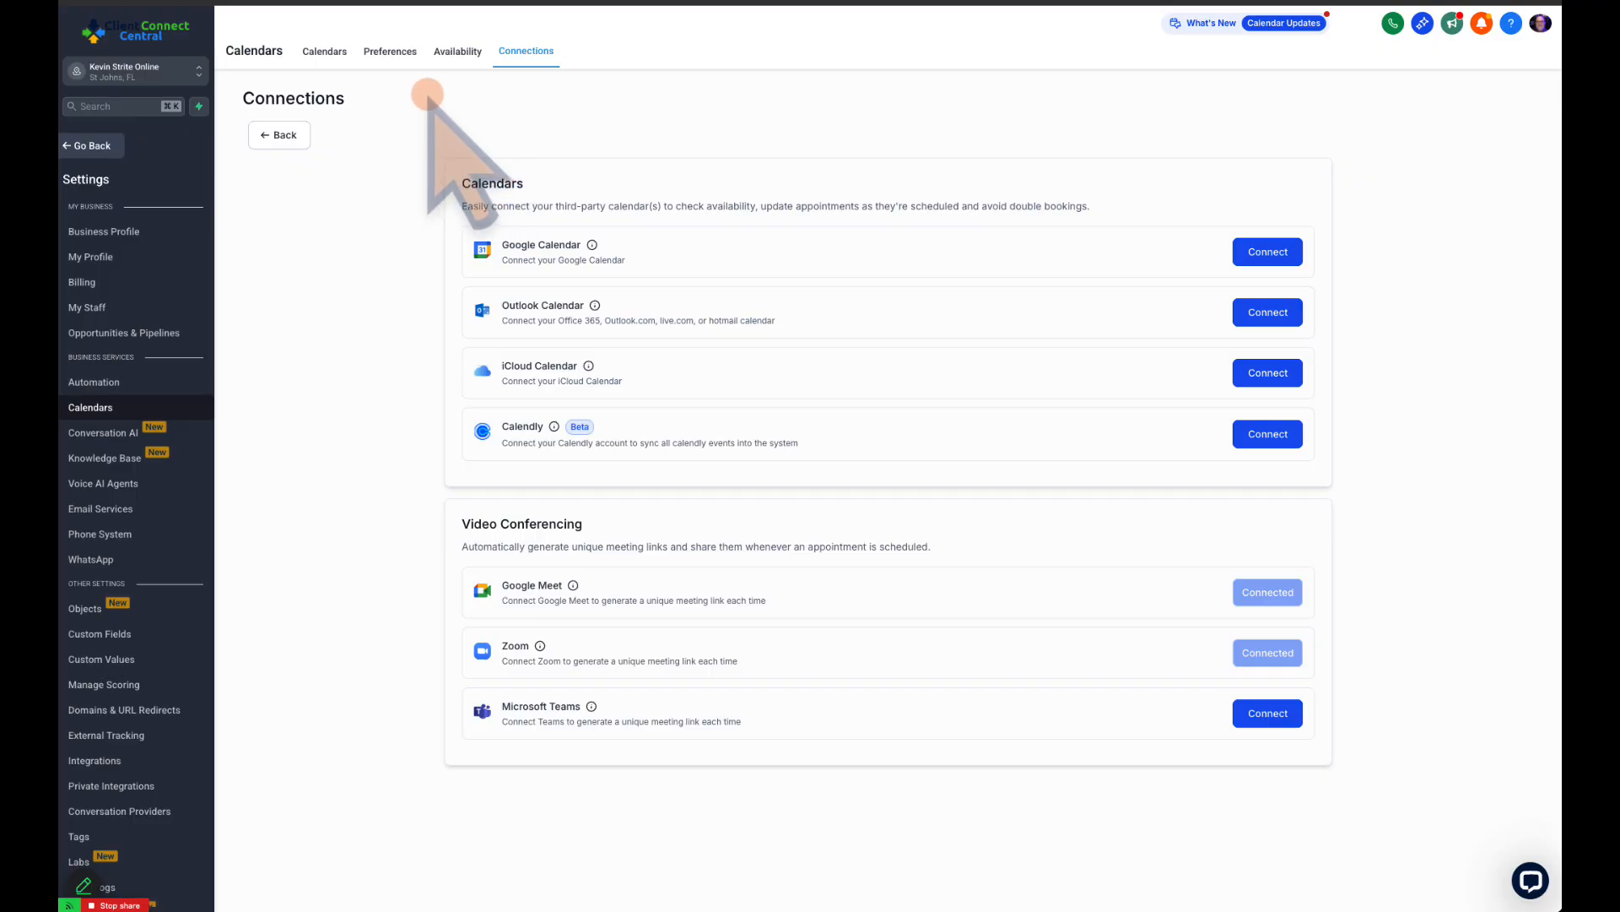
Return to the calendar list and open the Audit Results Calendar for editing
left_click(325, 53)
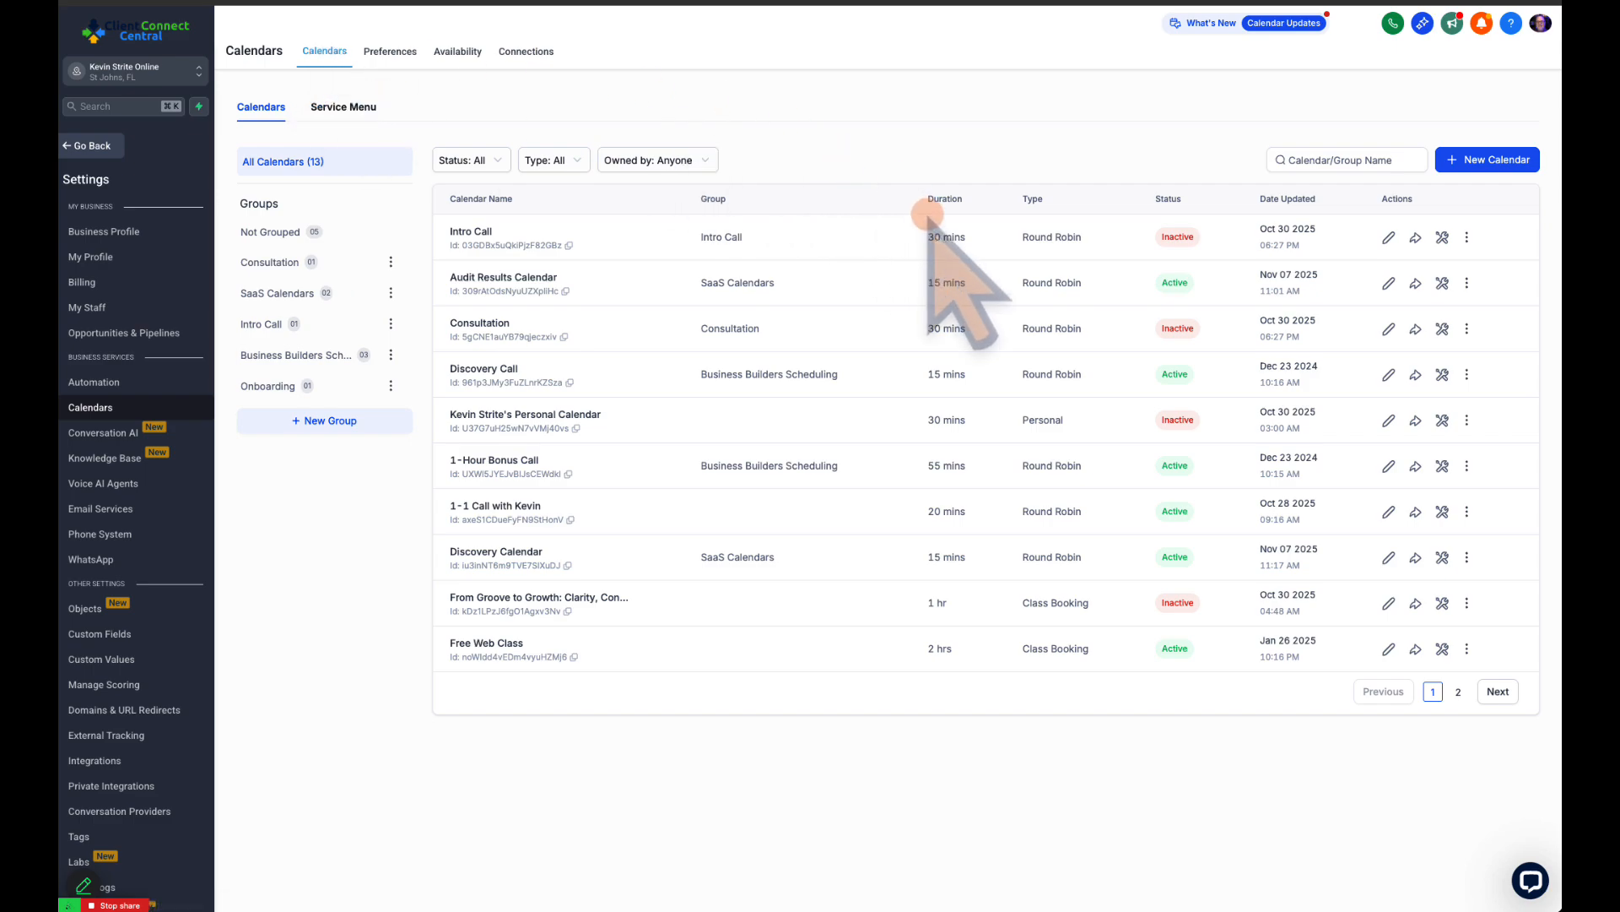
left_click(1389, 284)
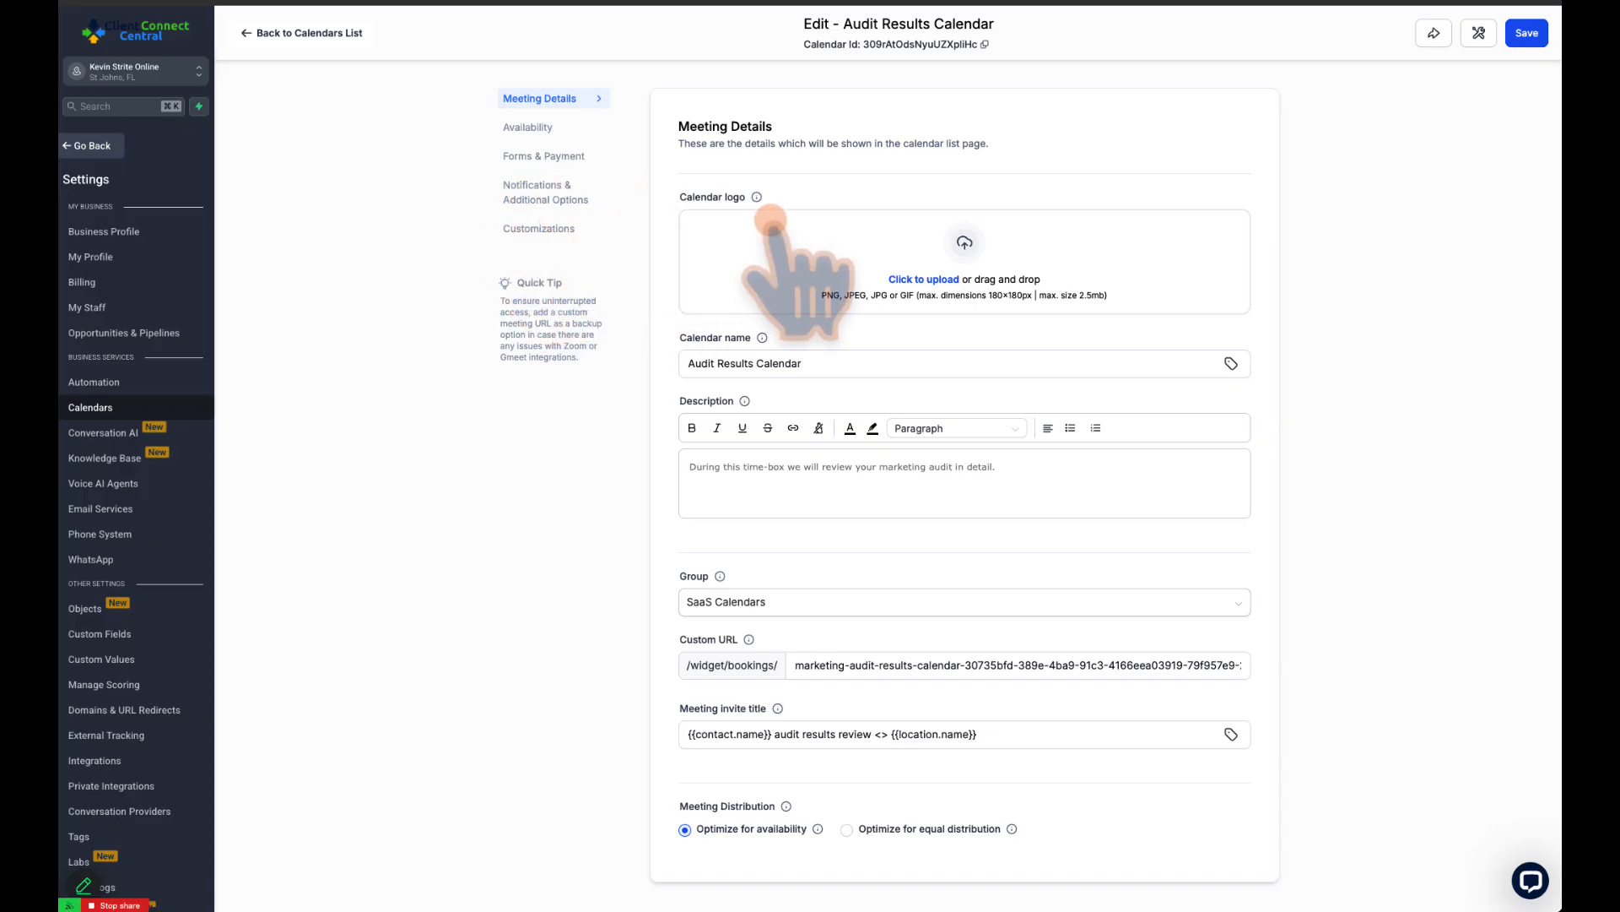
Review the calendar name and the description text in the meeting details
scroll(827, 253, "down", 1)
left_click_drag(820, 282, 682, 281)
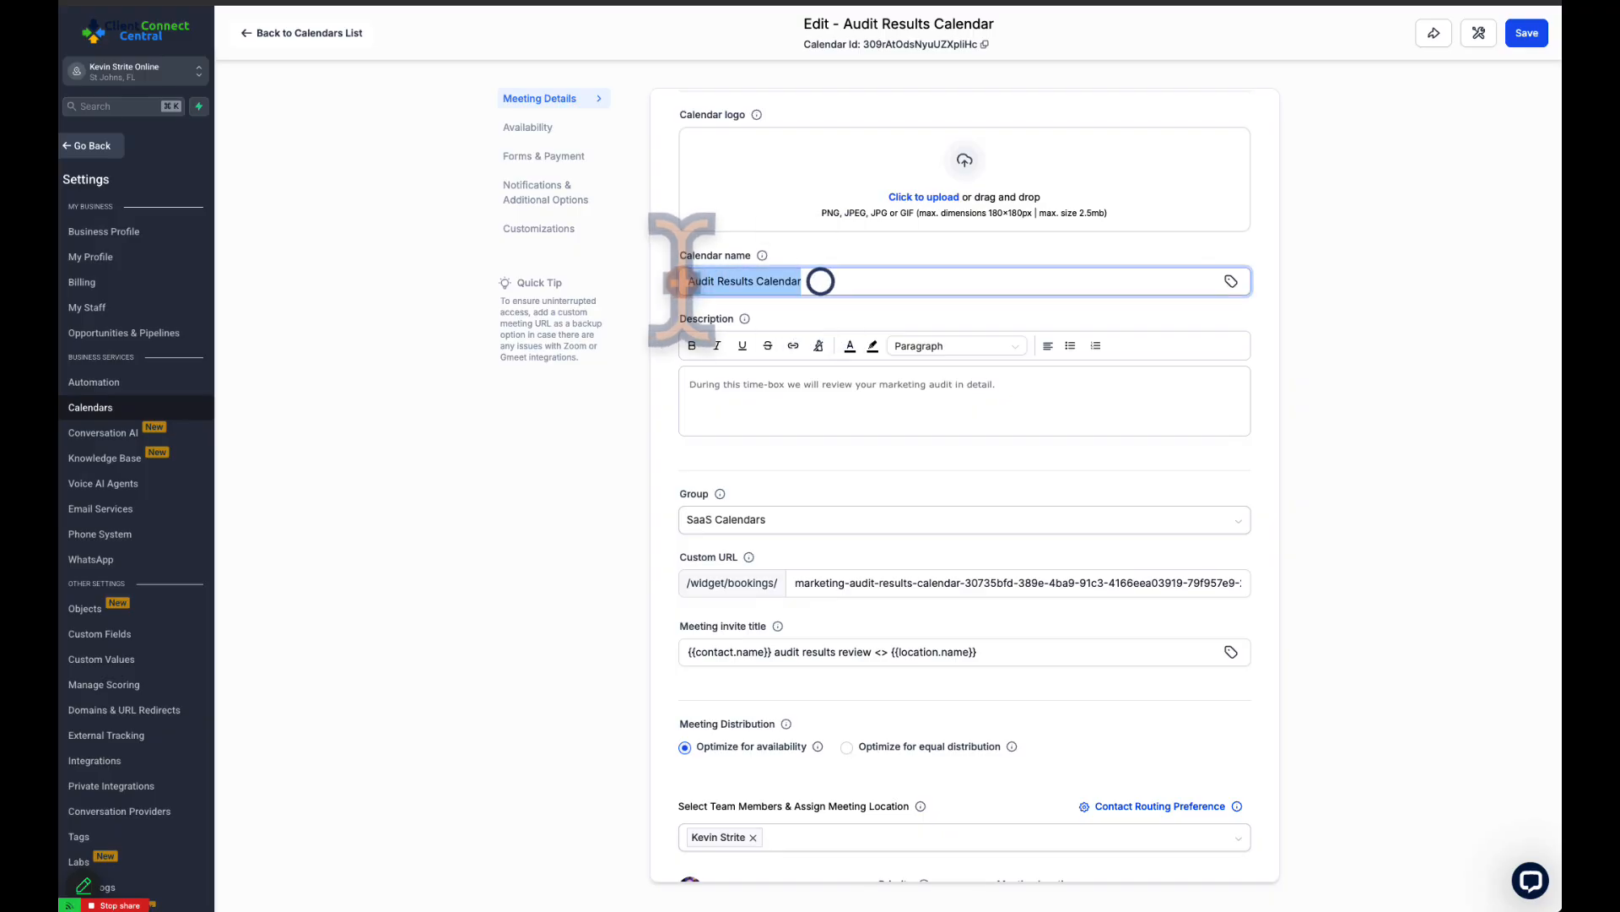
scroll(867, 397, "down", 2)
left_click(854, 245)
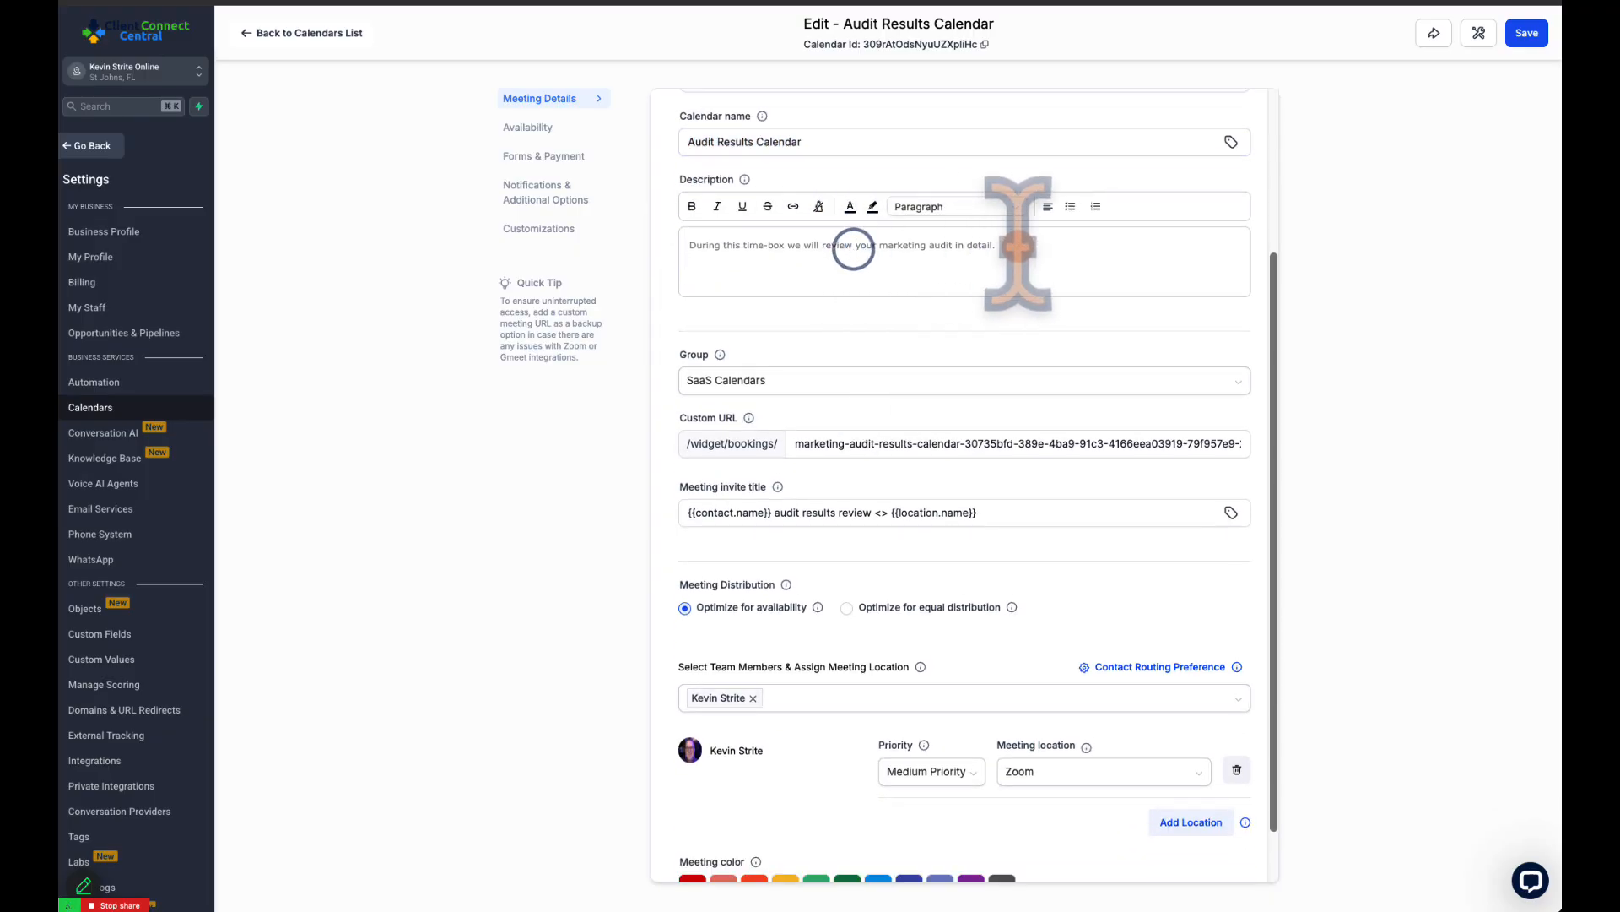
left_click_drag(1018, 244, 687, 245)
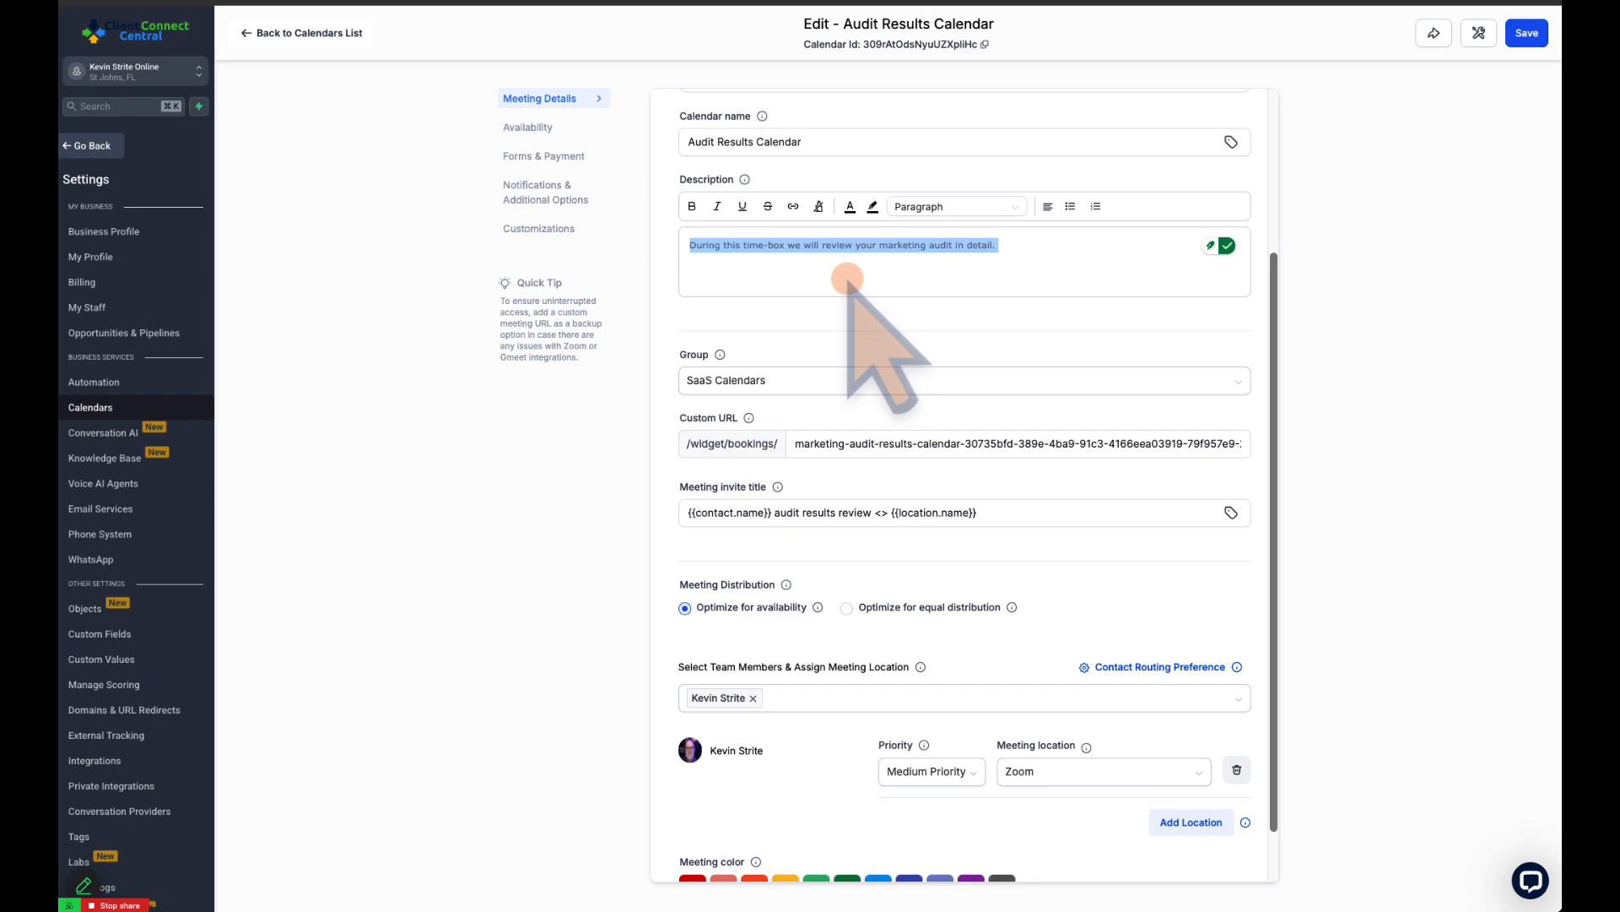
Examine the custom booking URL and the contact and location placeholders in the meeting invite title
scroll(848, 279, "down", 1)
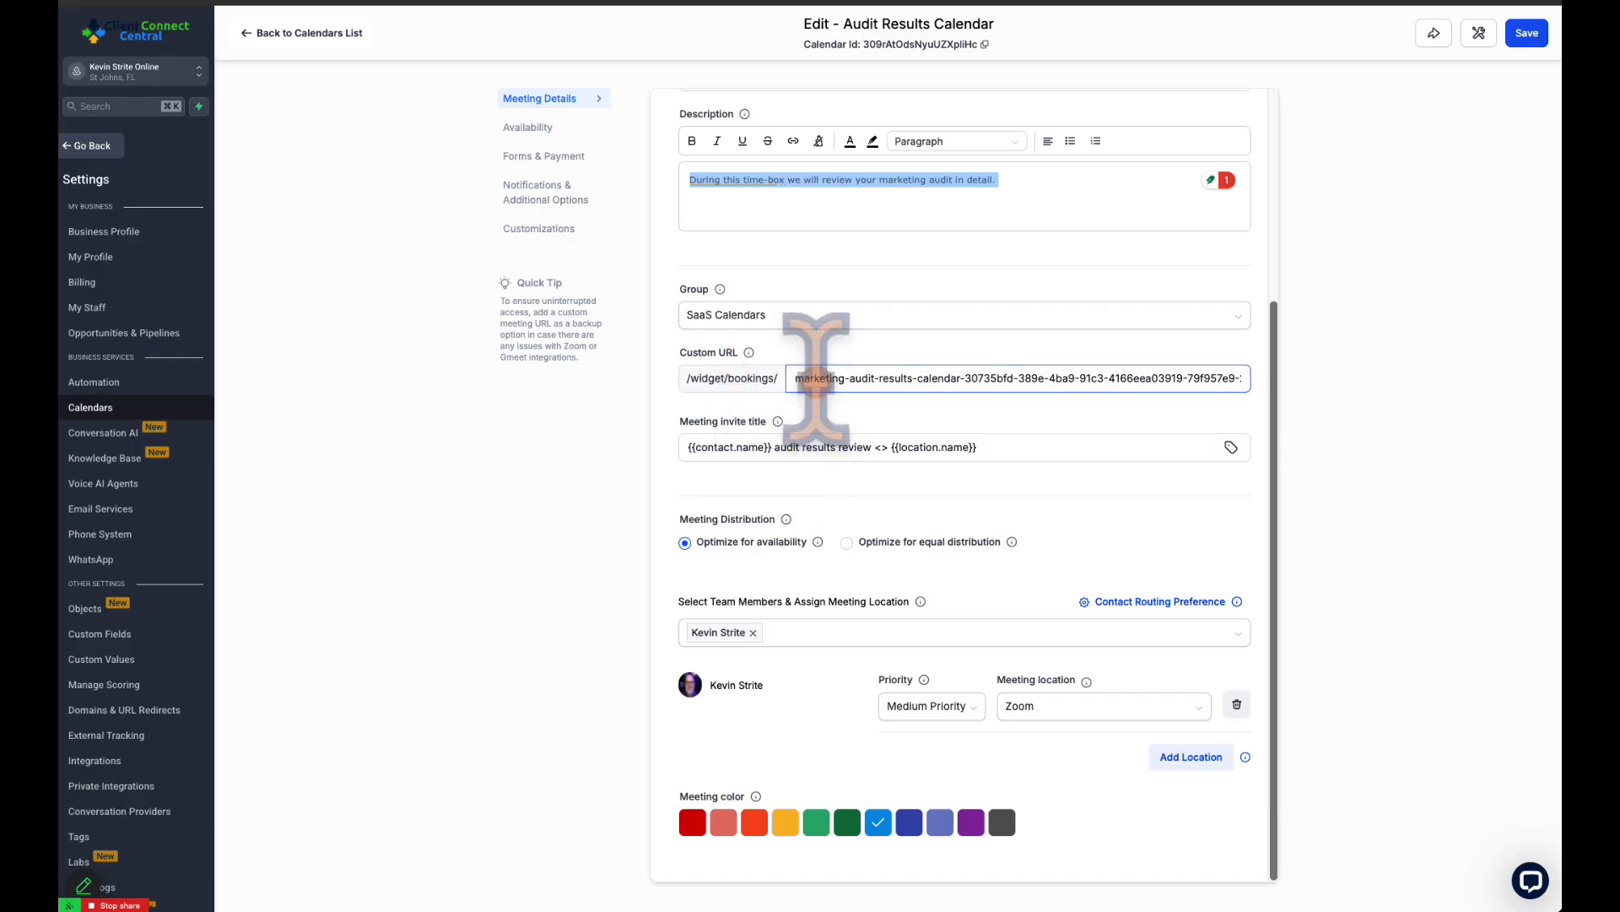
left_click_drag(804, 377, 1162, 371)
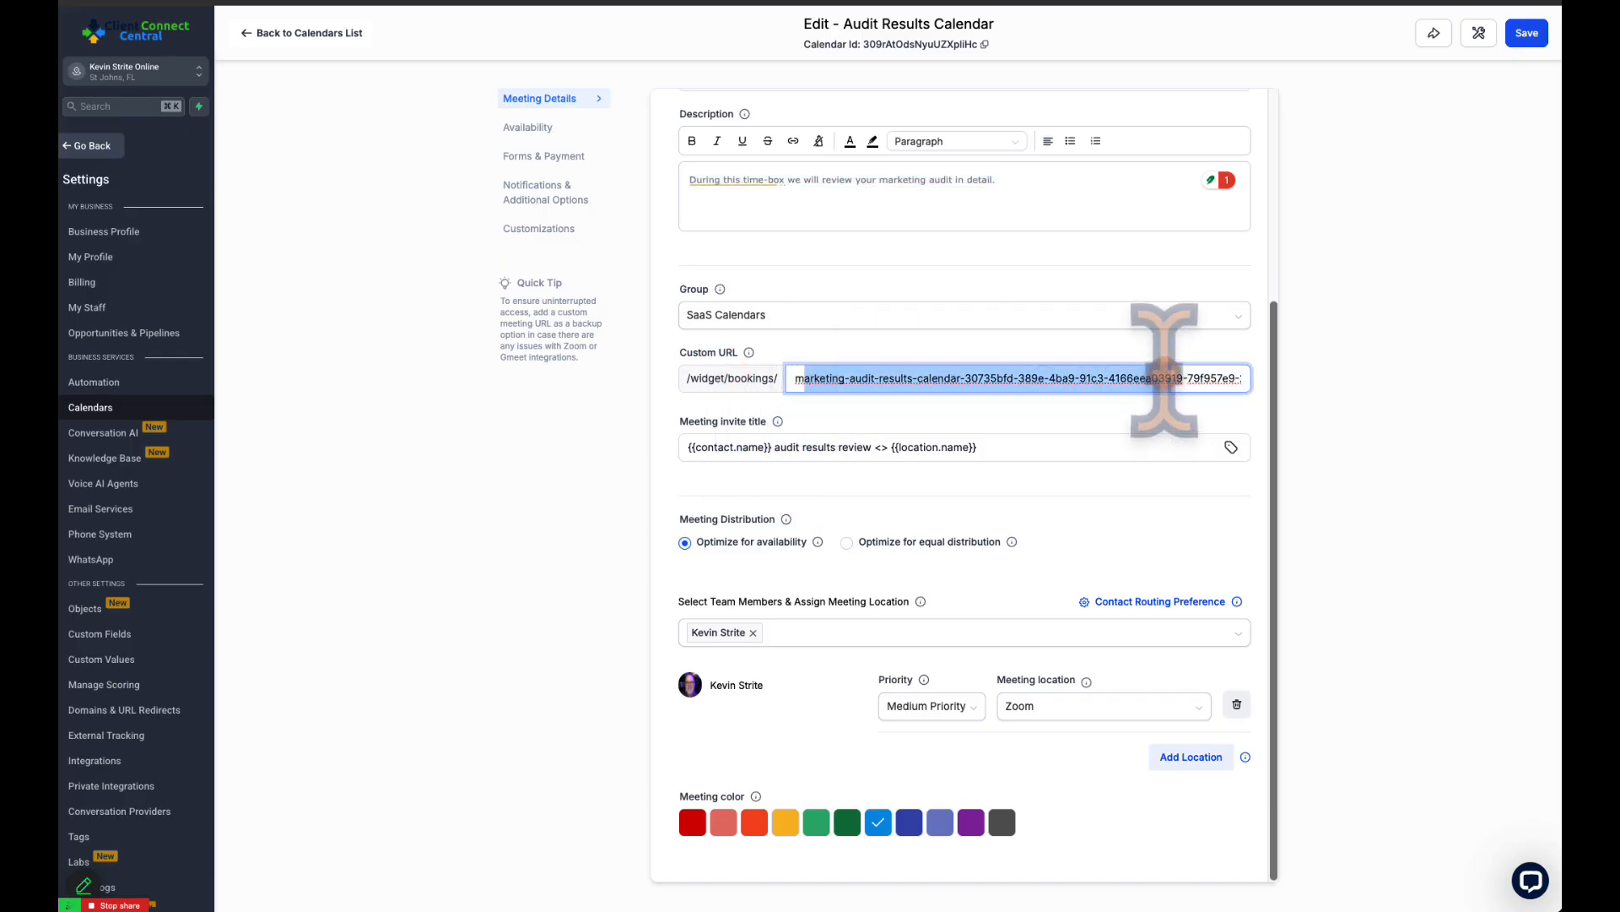
left_click(1068, 377)
mouse_move(772, 422)
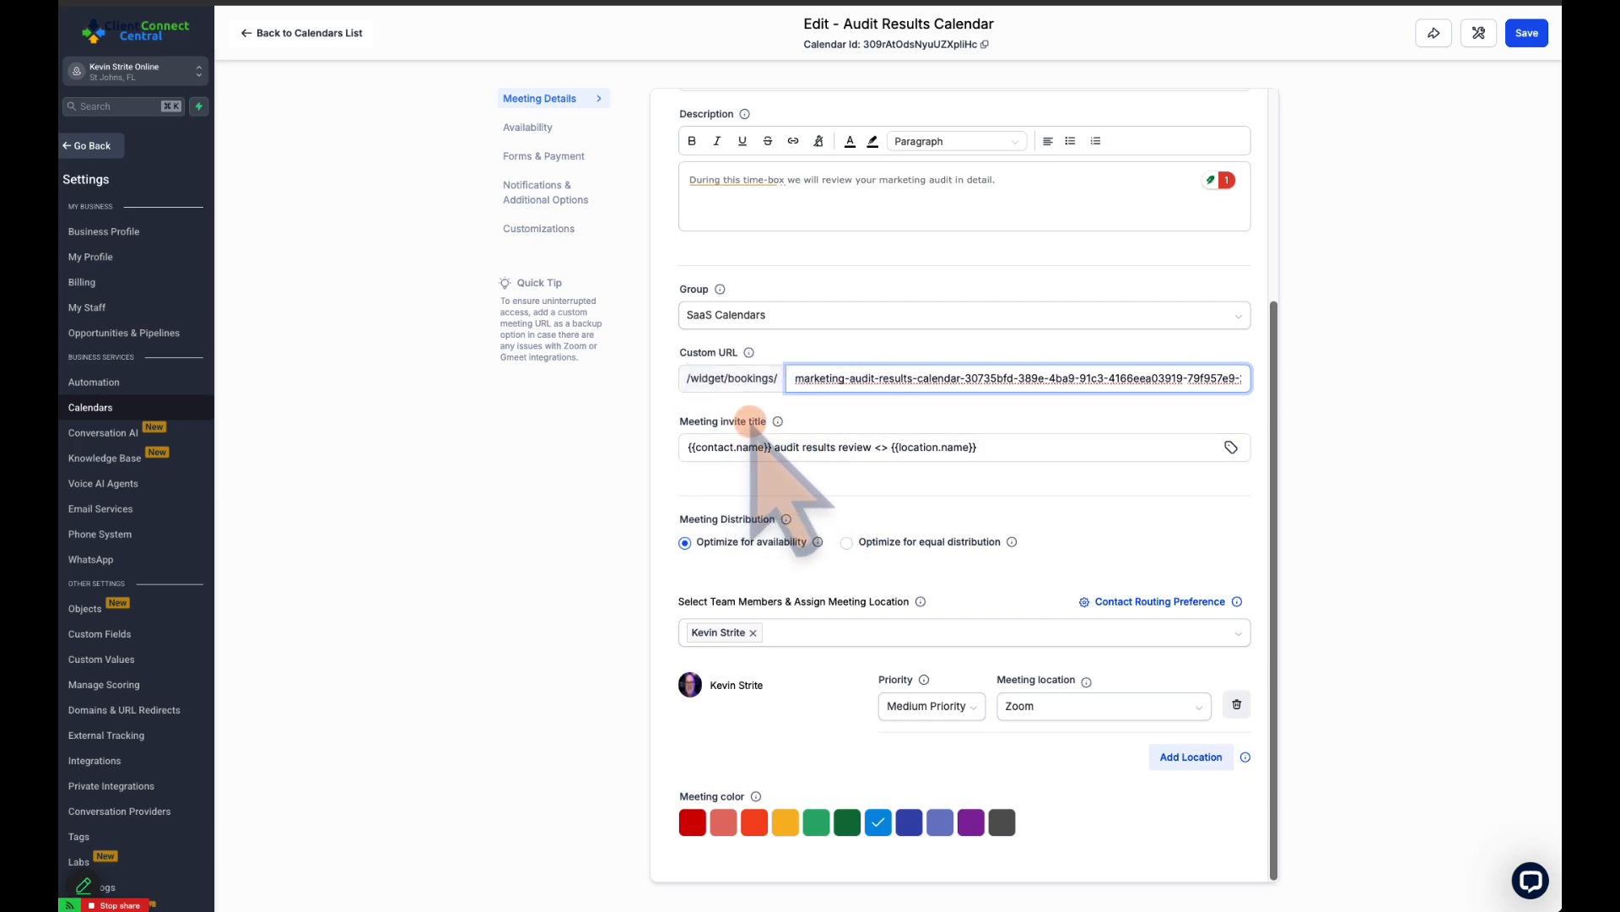
left_click_drag(687, 447, 768, 448)
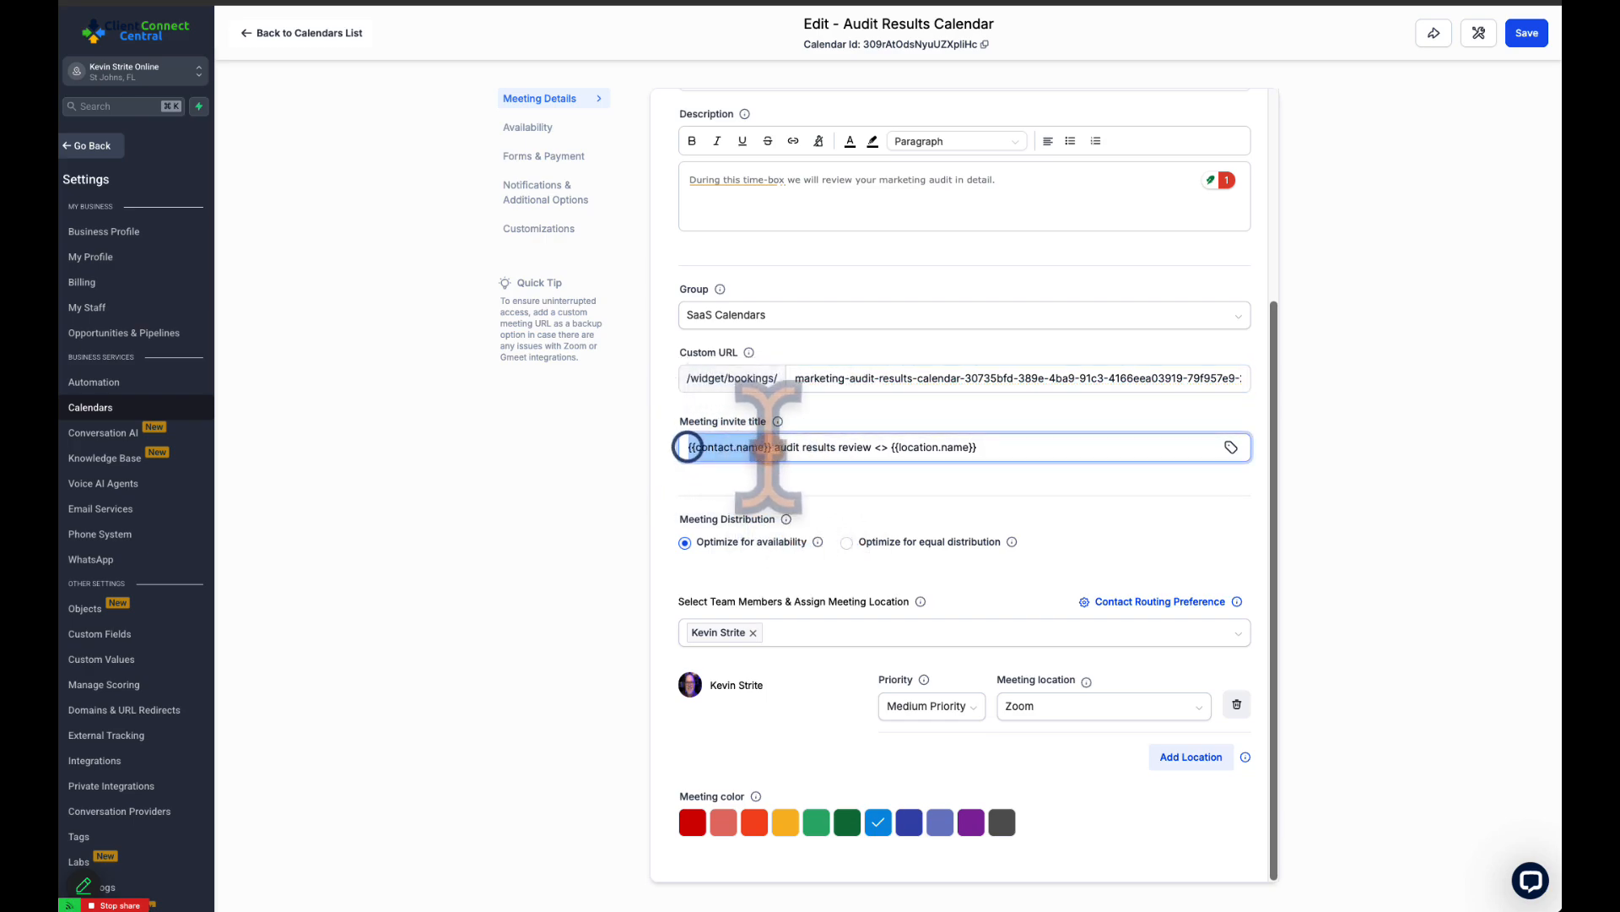
left_click(783, 447)
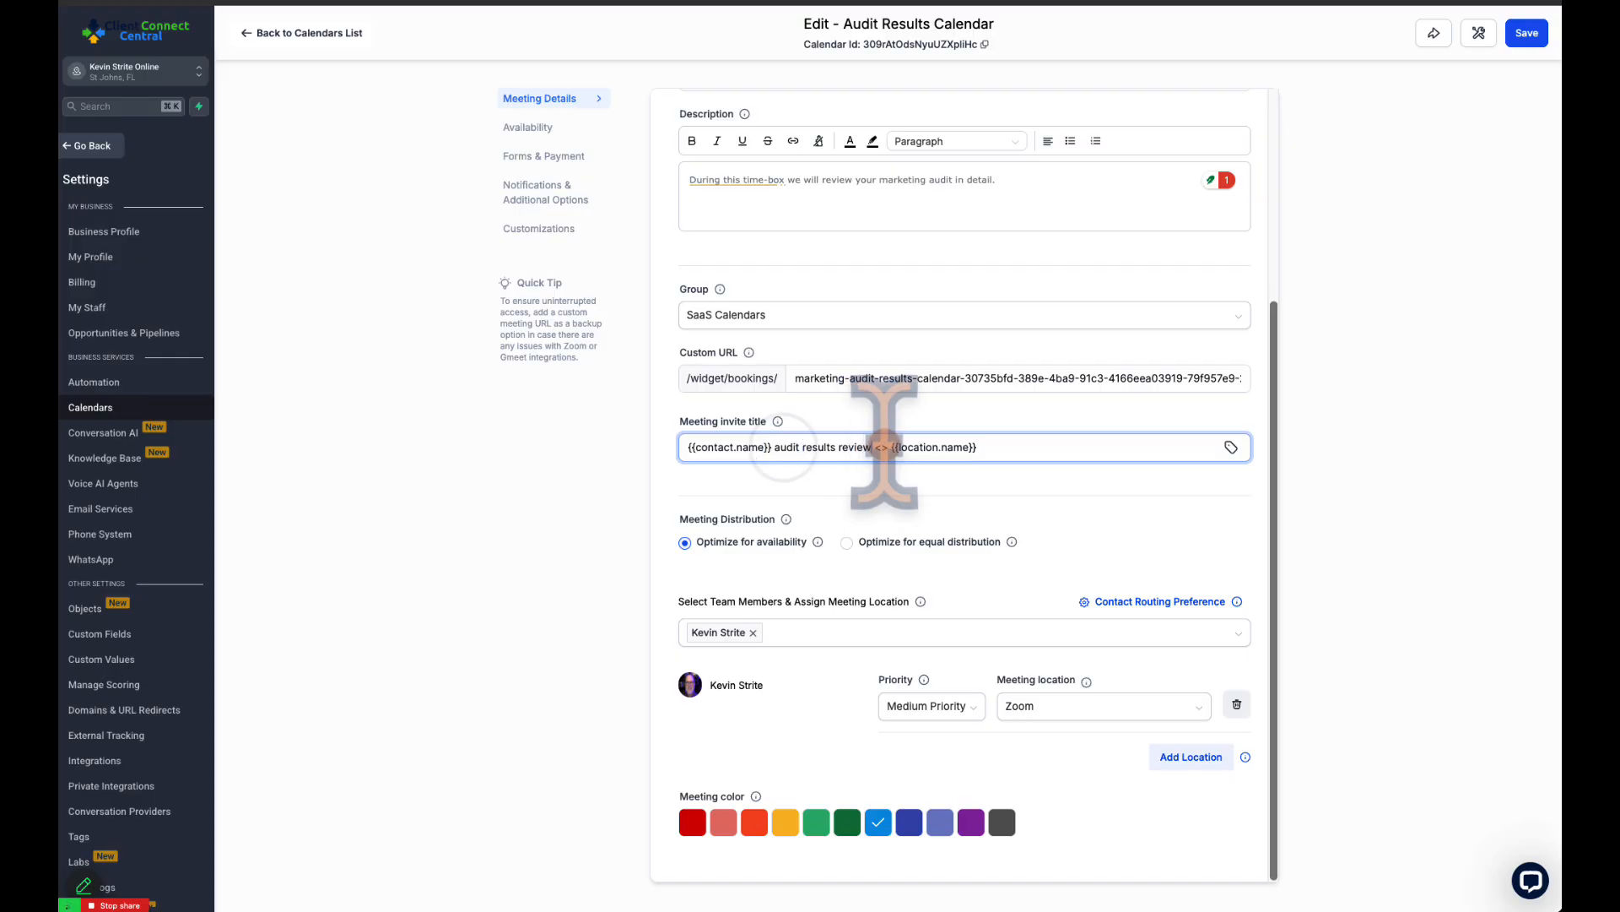
left_click_drag(984, 448, 892, 448)
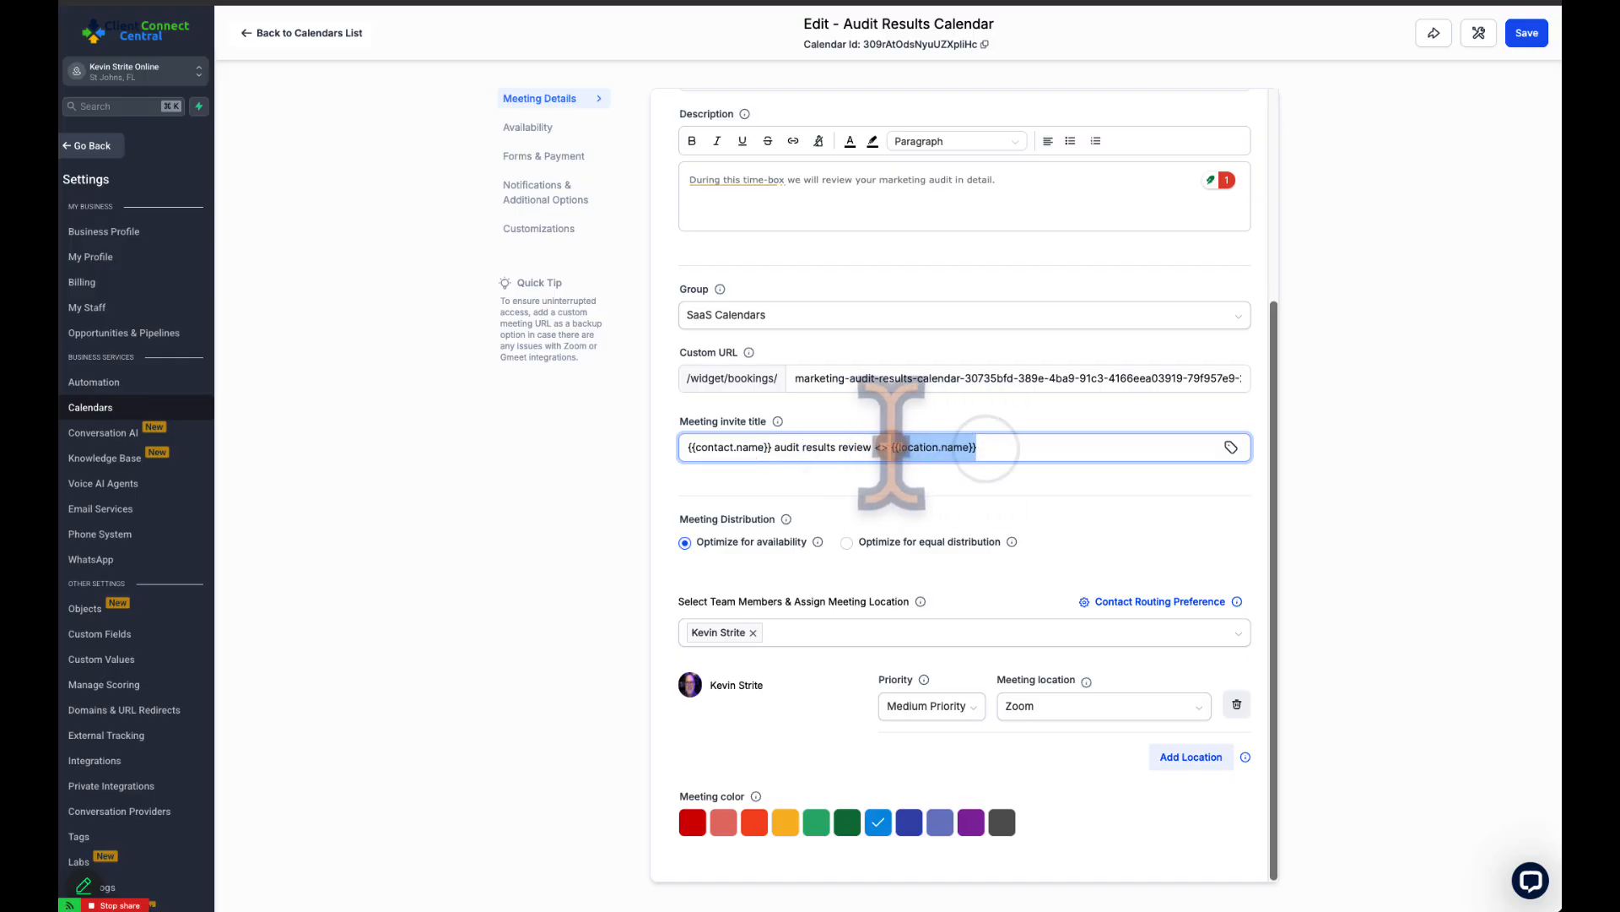
left_click(983, 446)
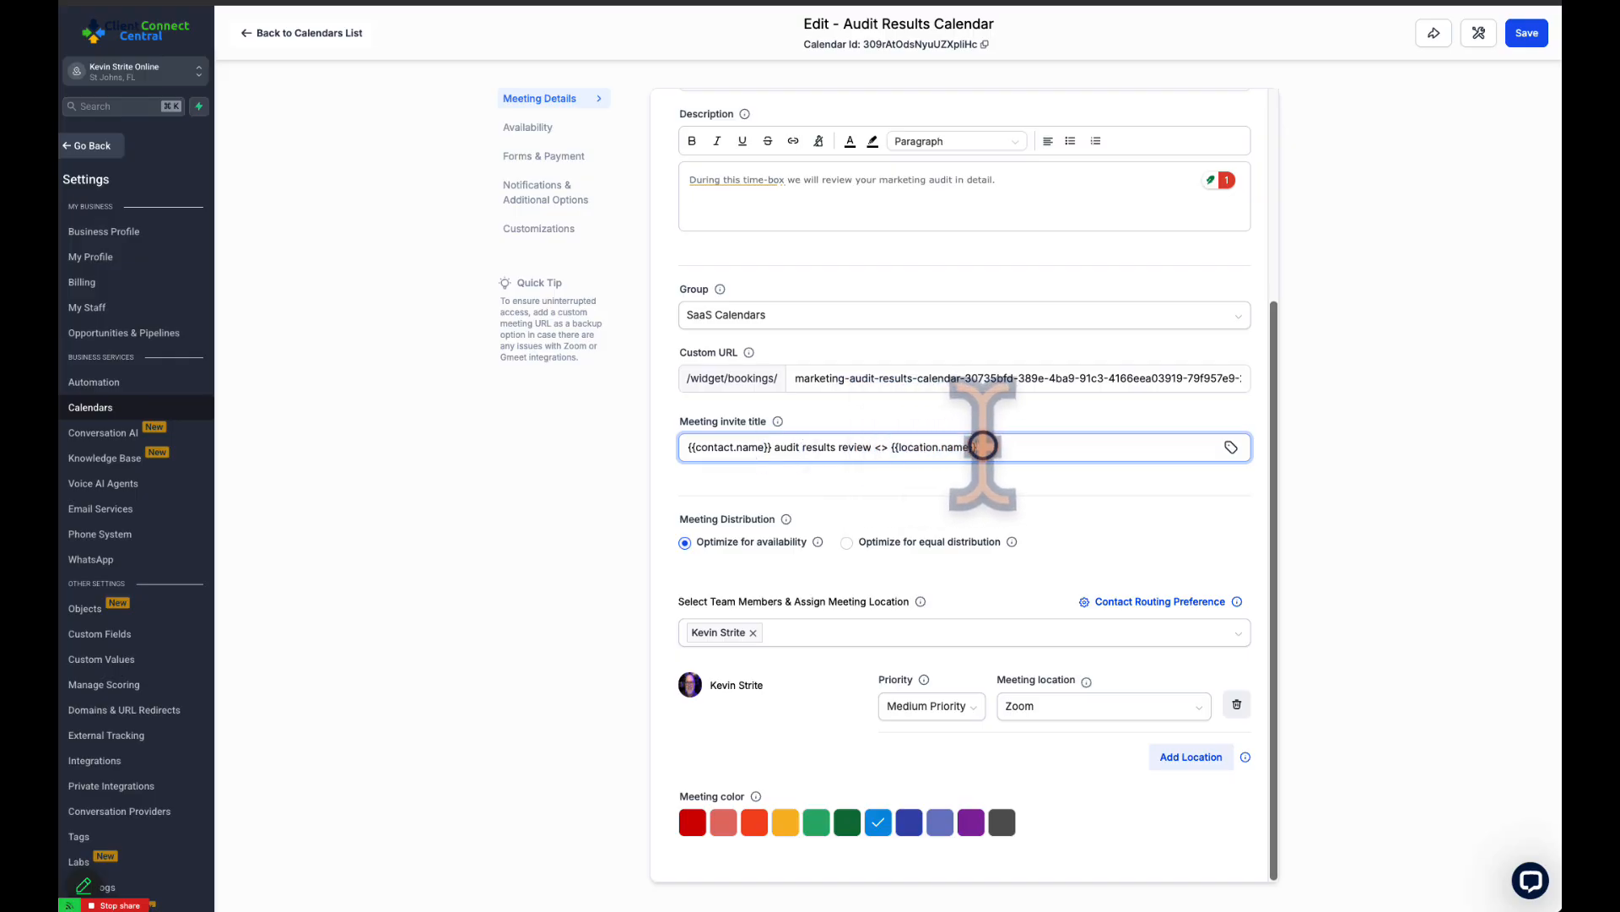
left_click(1088, 506)
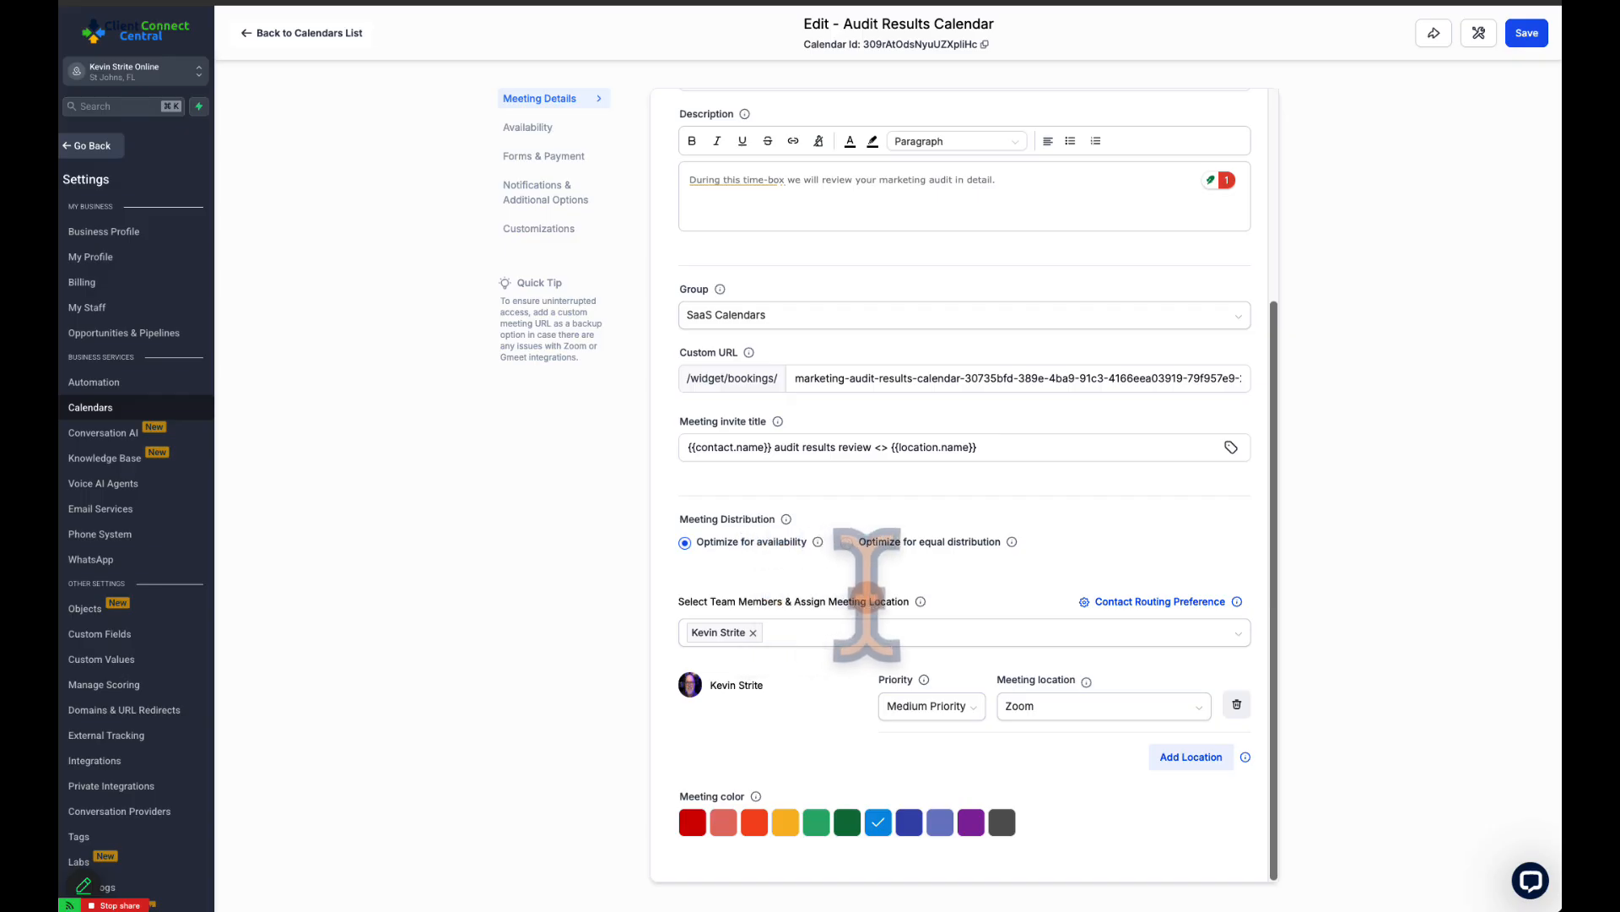
Check the team member assignment and the meeting location chosen for that member
left_click_drag(737, 601, 894, 601)
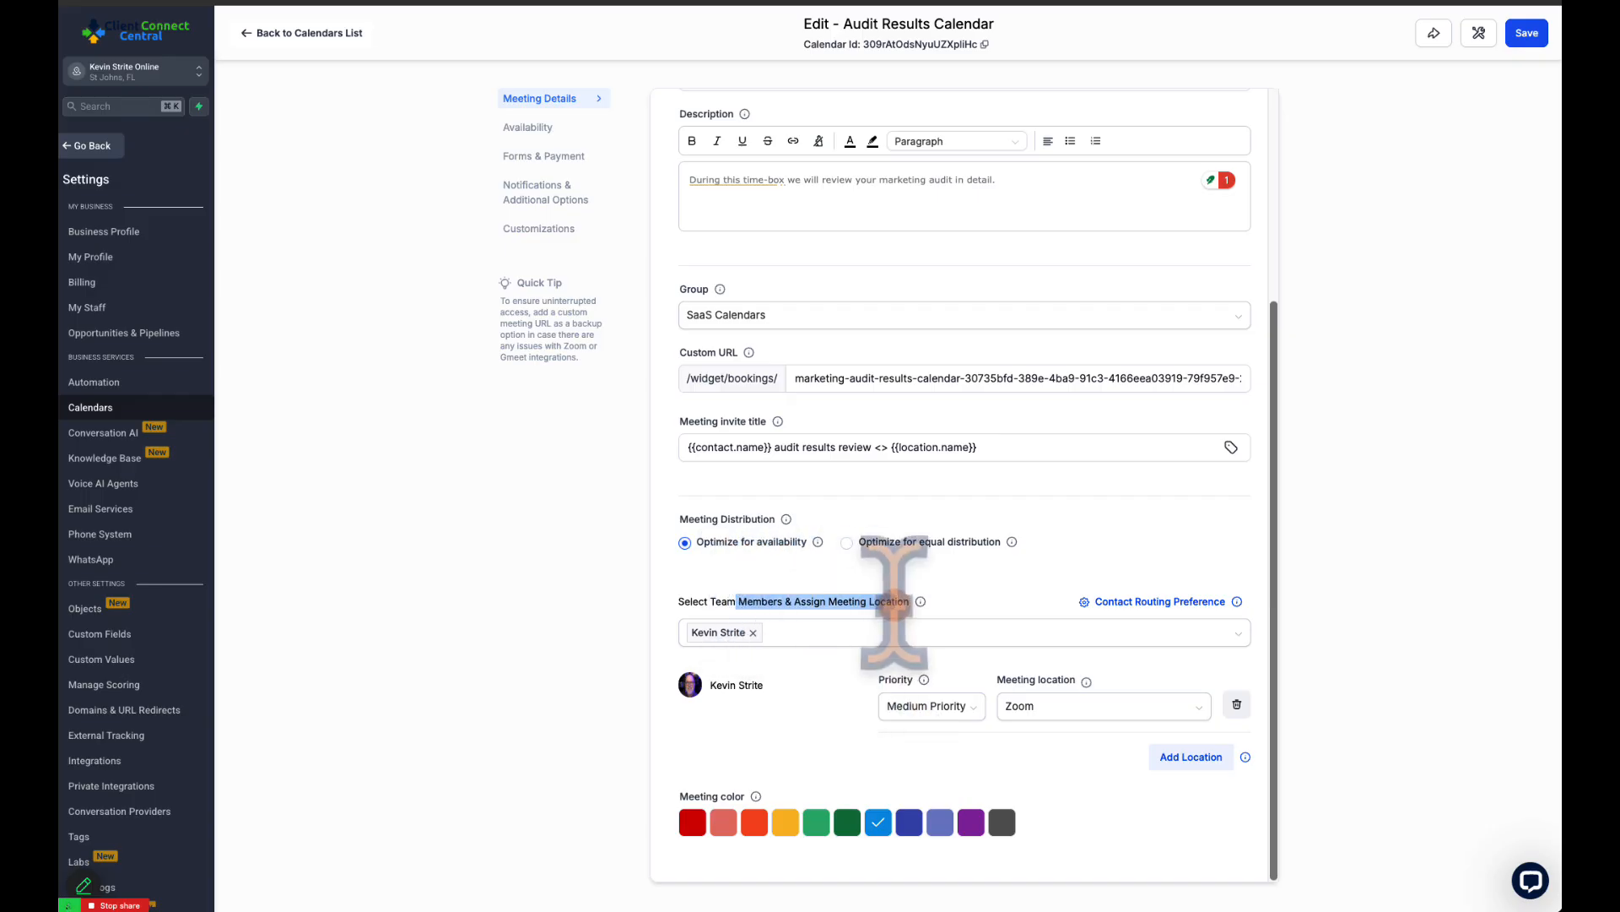
left_click(916, 632)
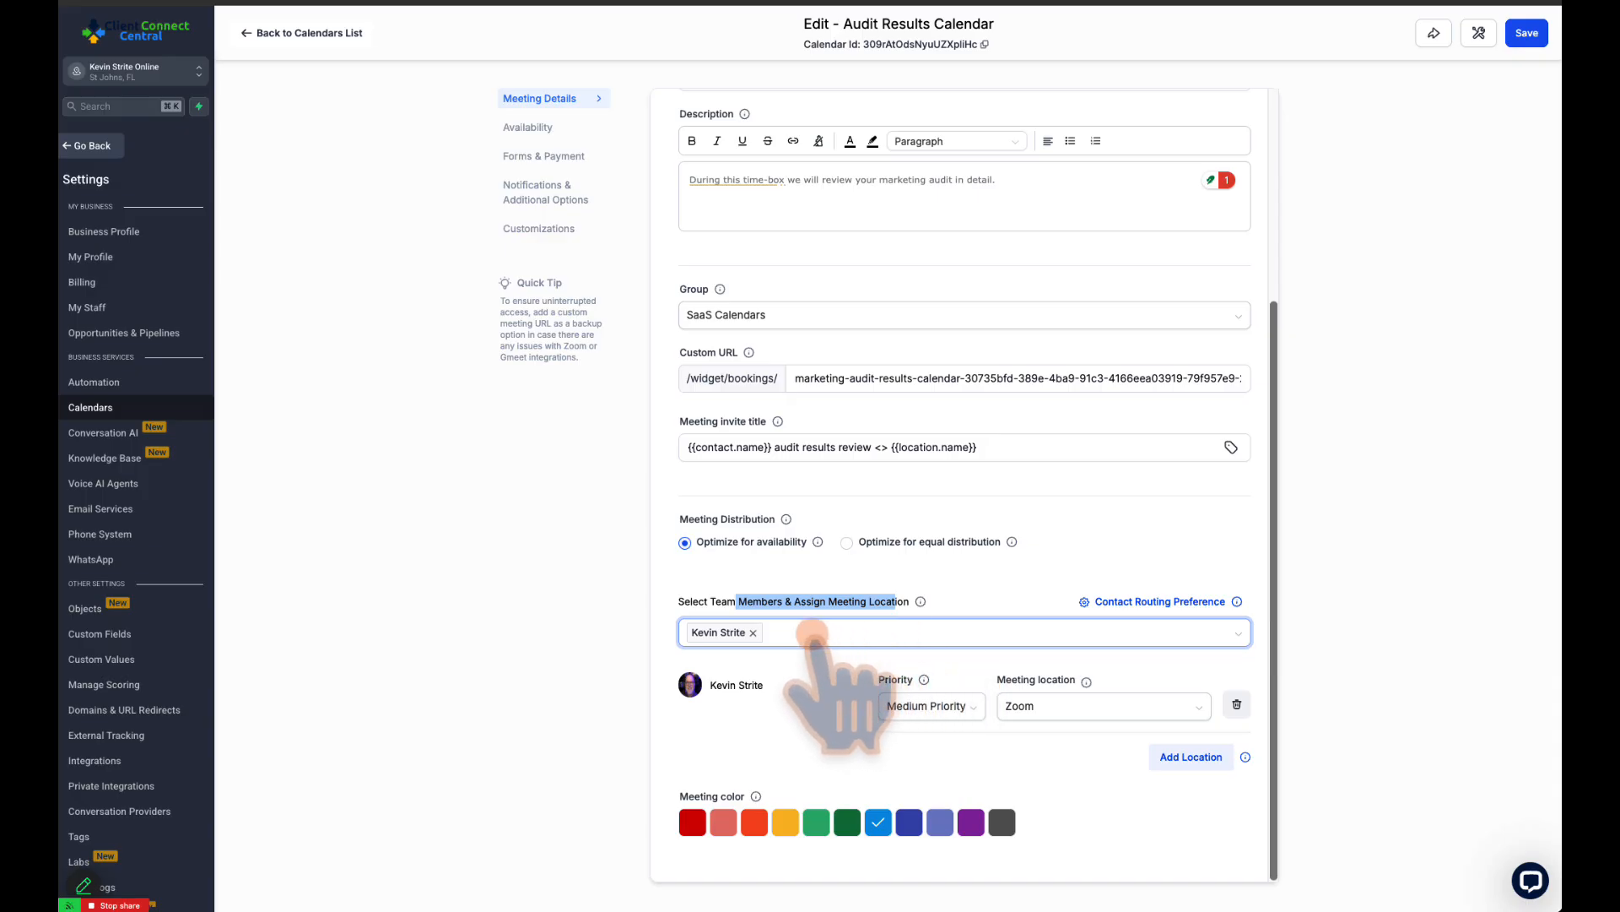
left_click(1075, 707)
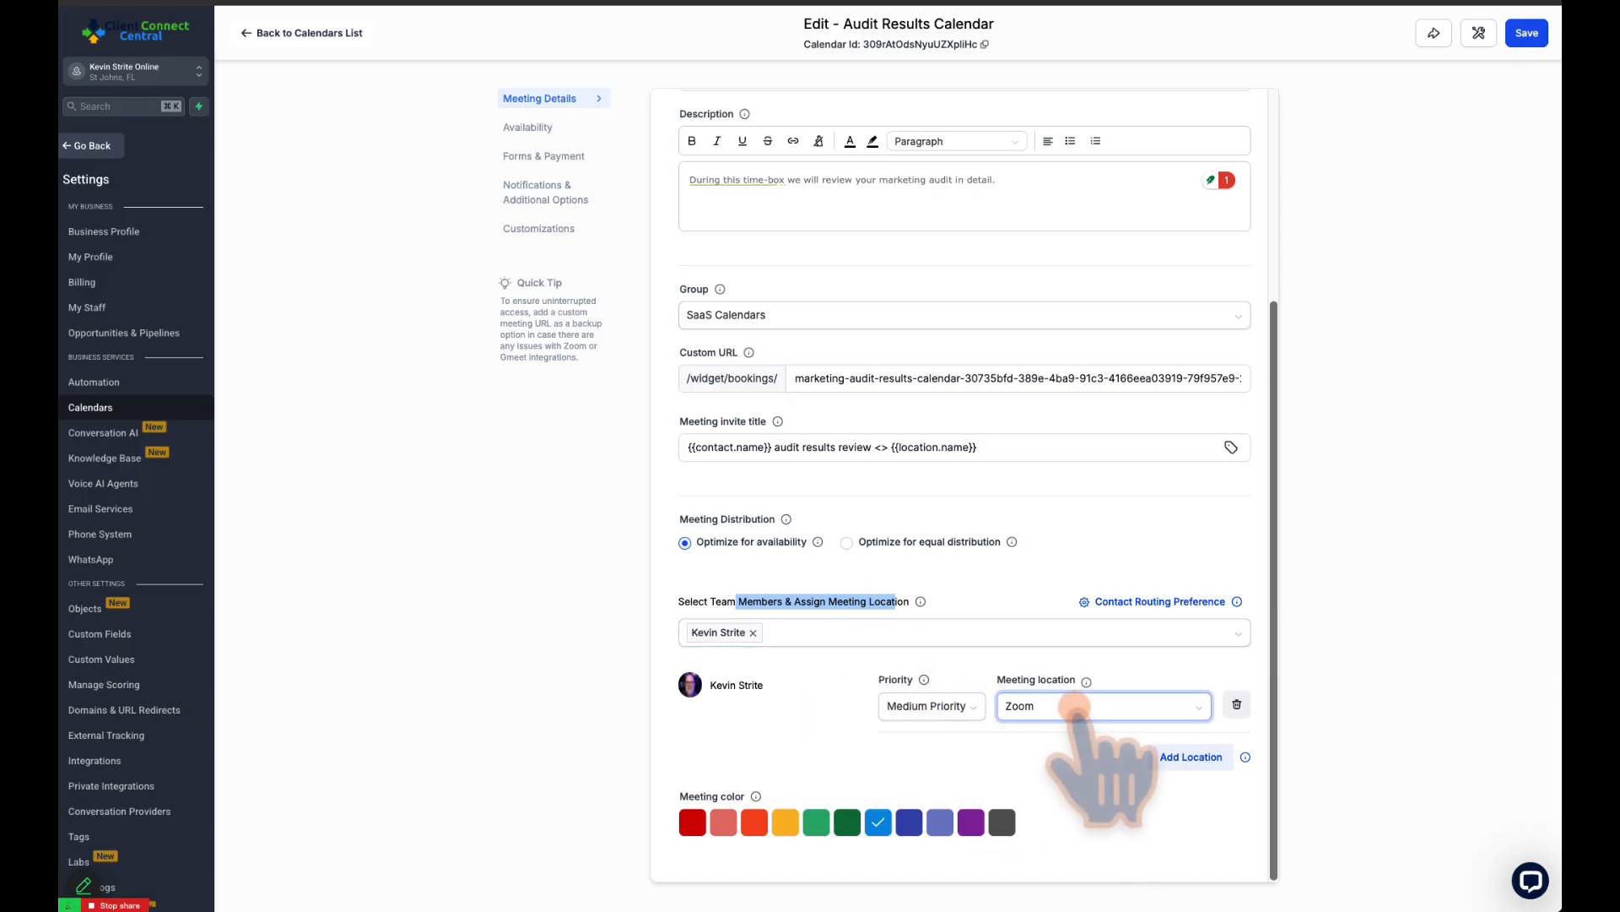
Open the availability and booking rules and try out the Look Busy option, leaving it switched off
scroll(1080, 701, "up", 4)
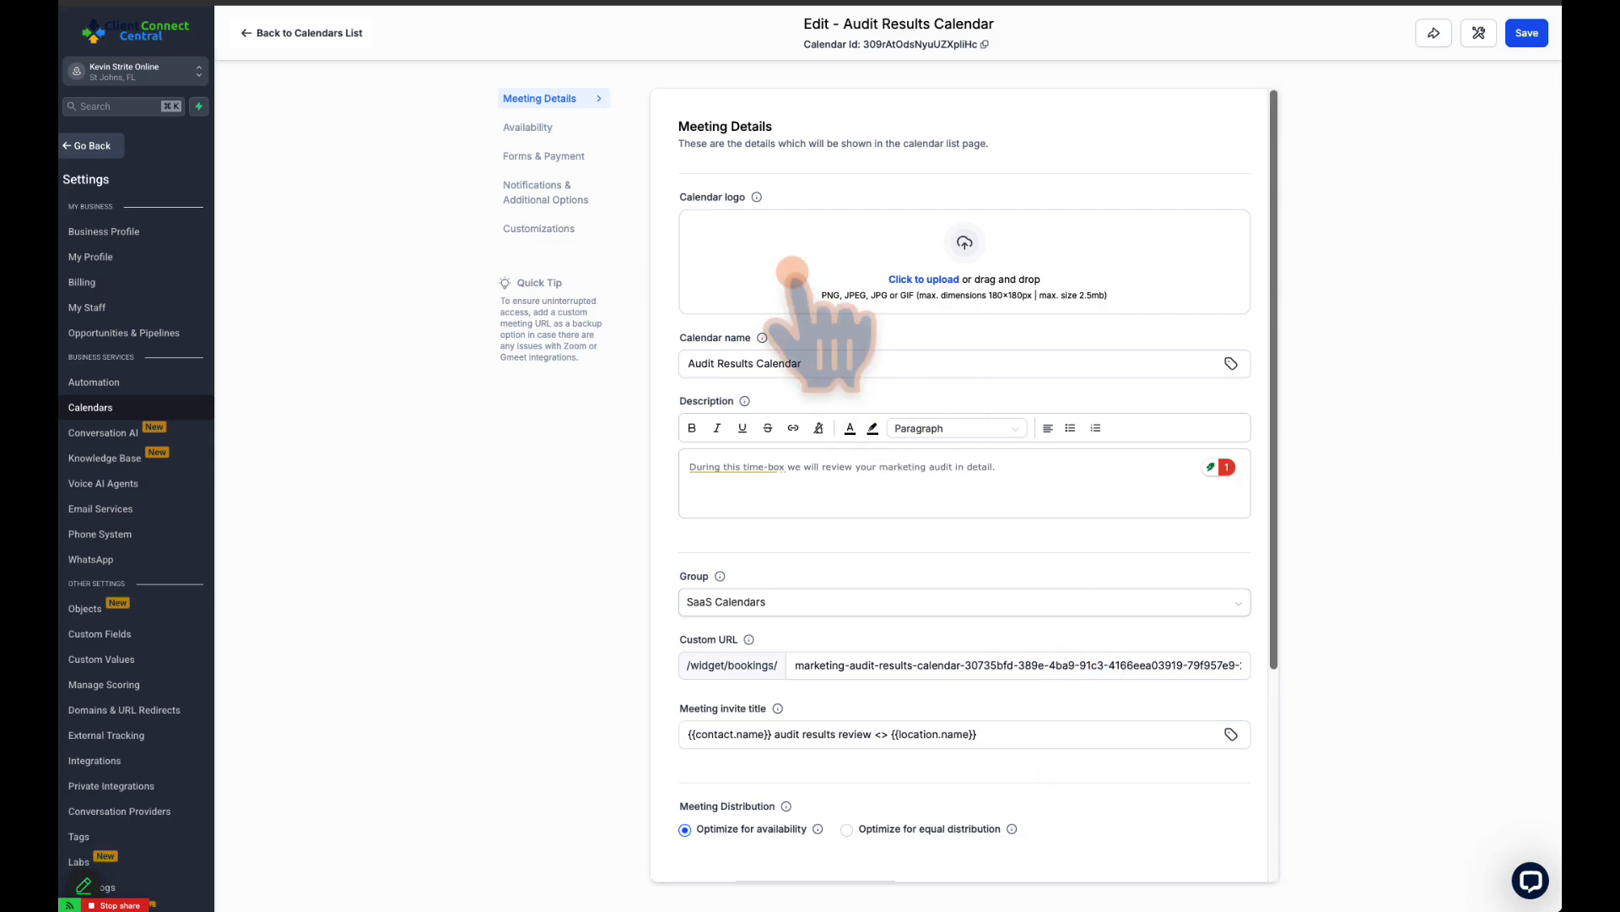
left_click(530, 126)
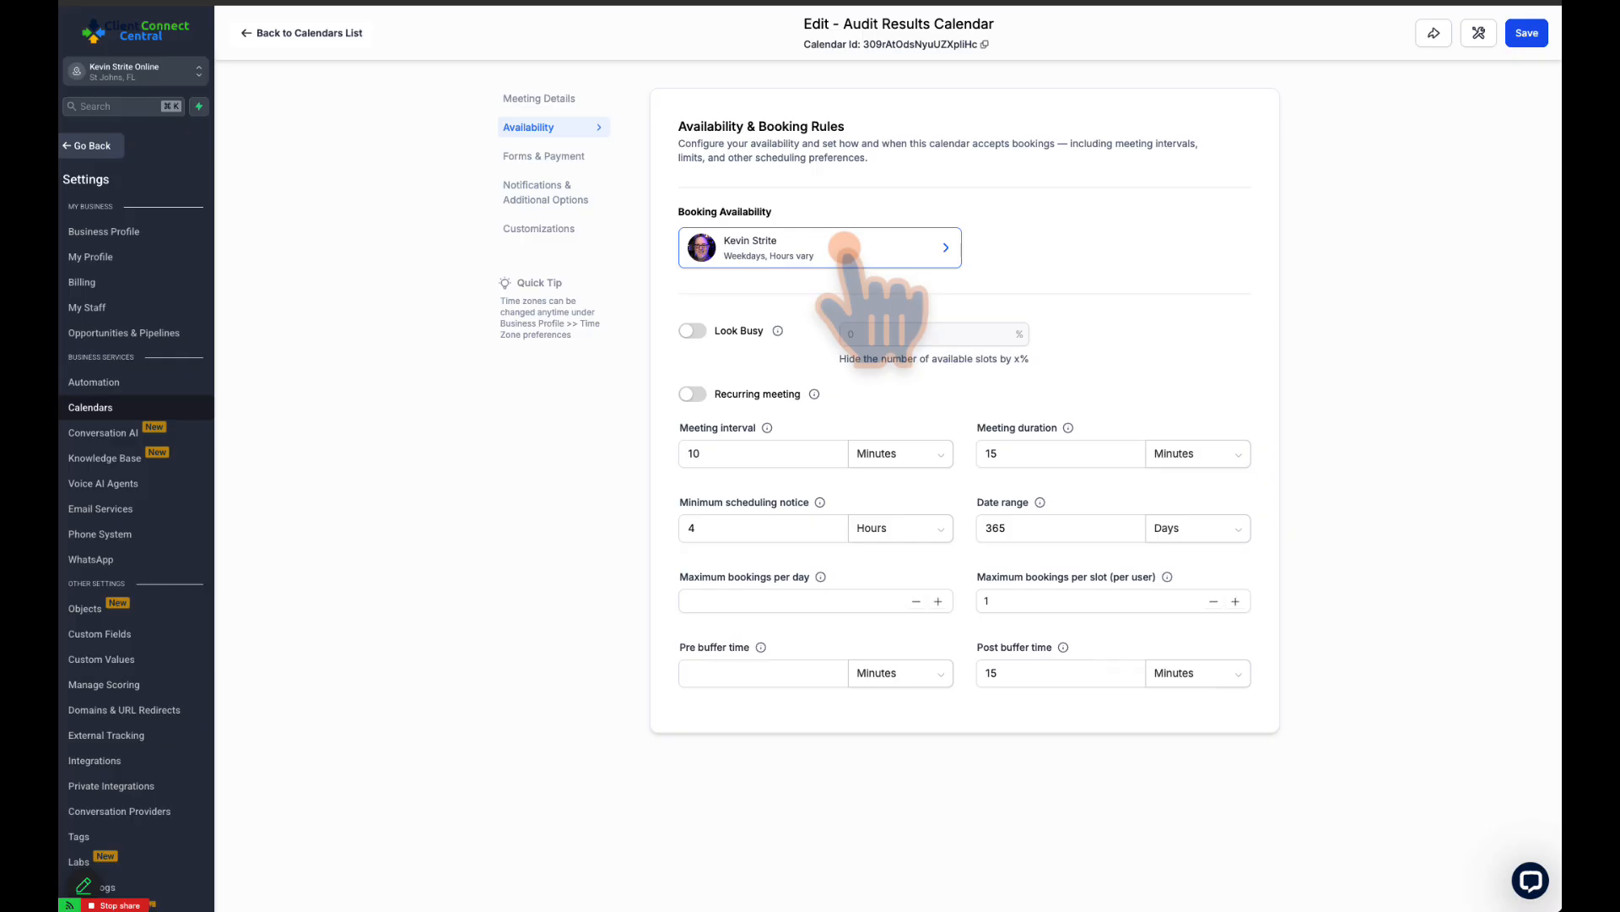
mouse_move(778, 331)
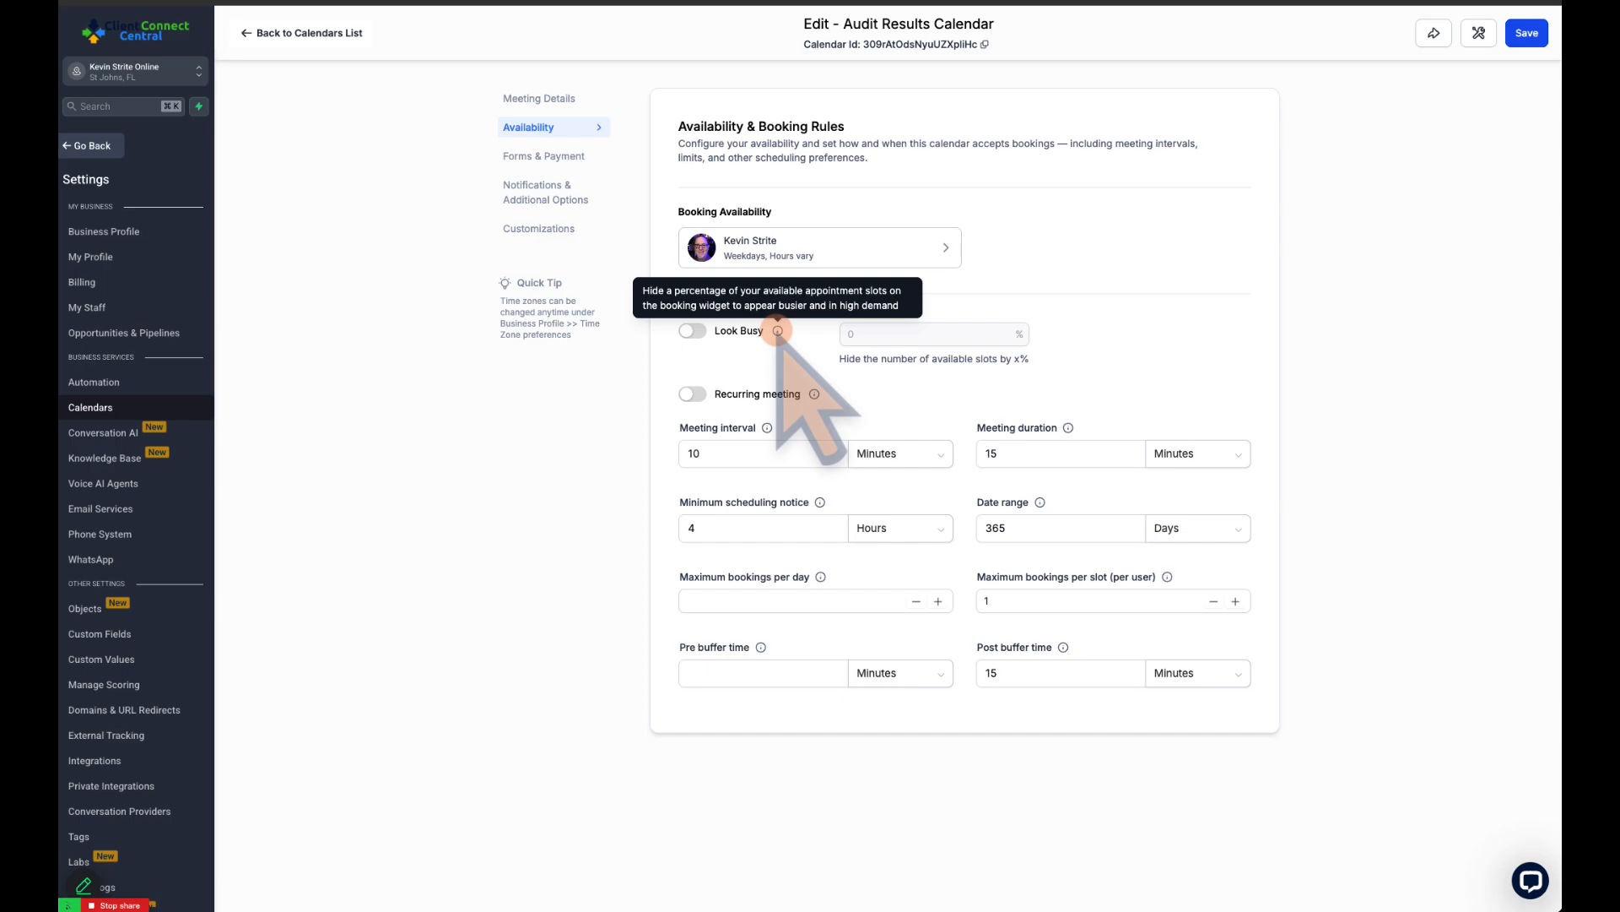
left_click(692, 330)
left_click(929, 333)
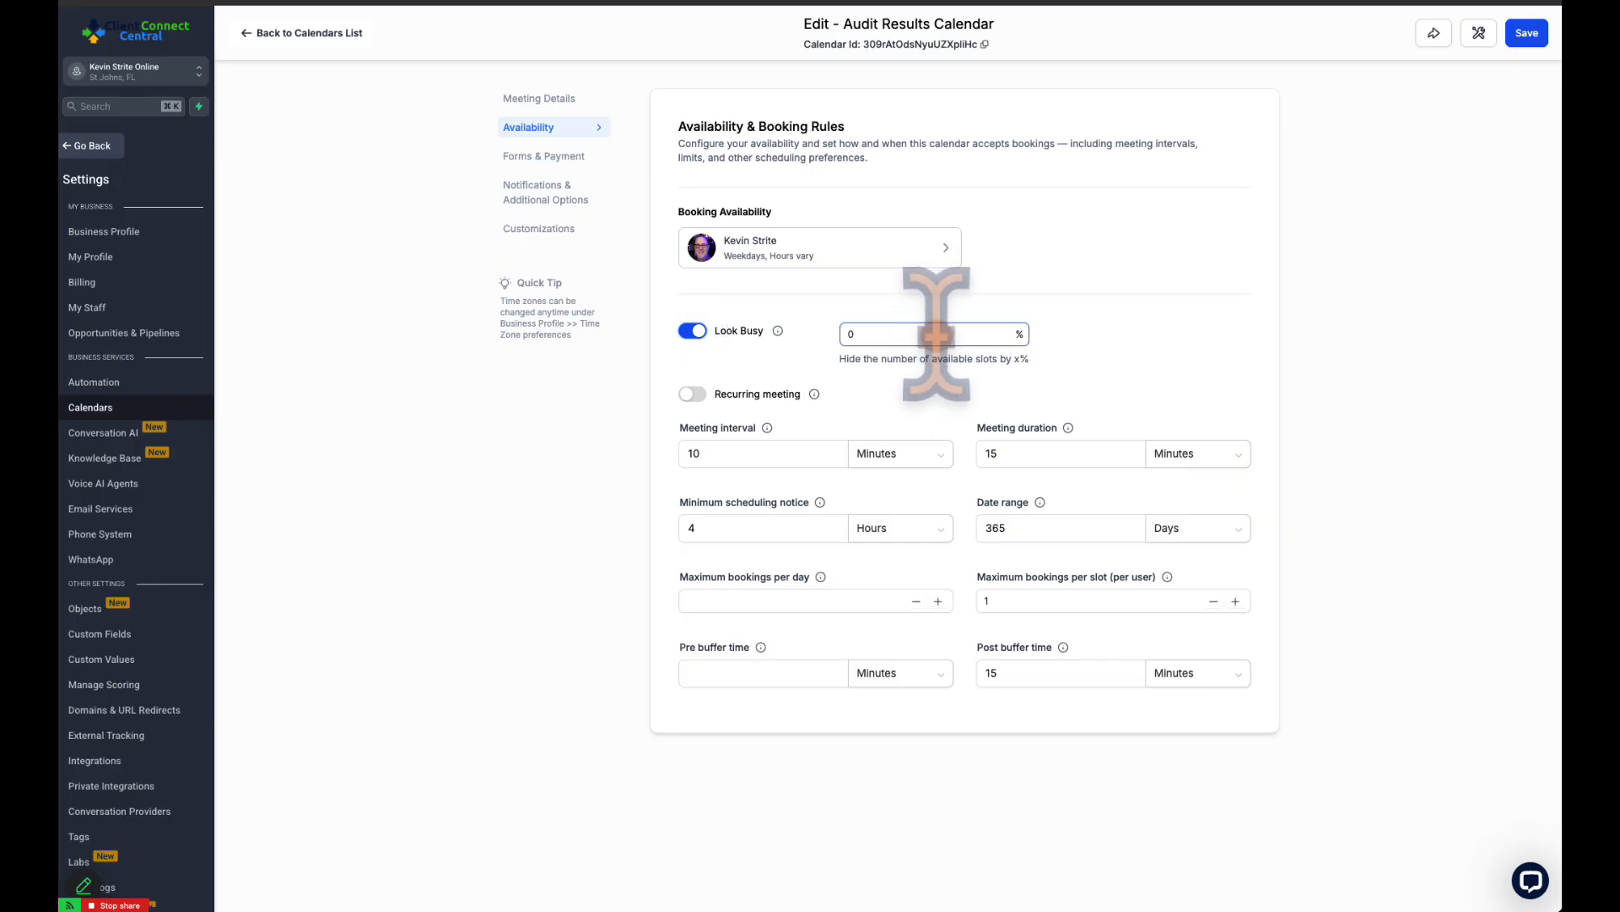
left_click(692, 330)
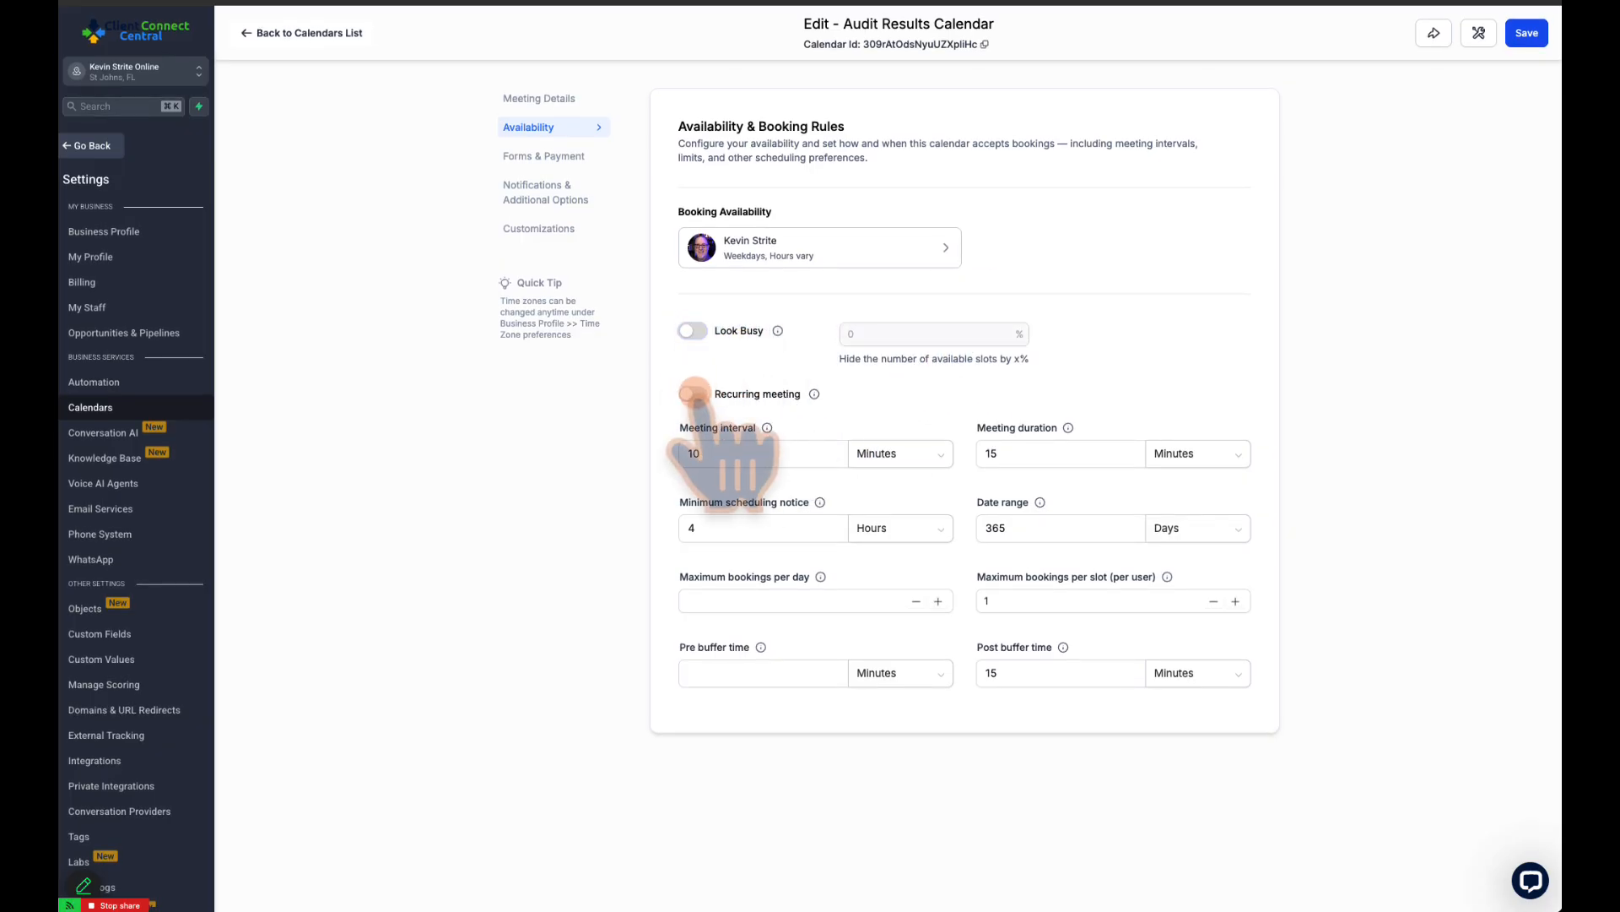
Check the meeting interval and duration, and set the minimum scheduling notice to 12 hours
mouse_move(767, 428)
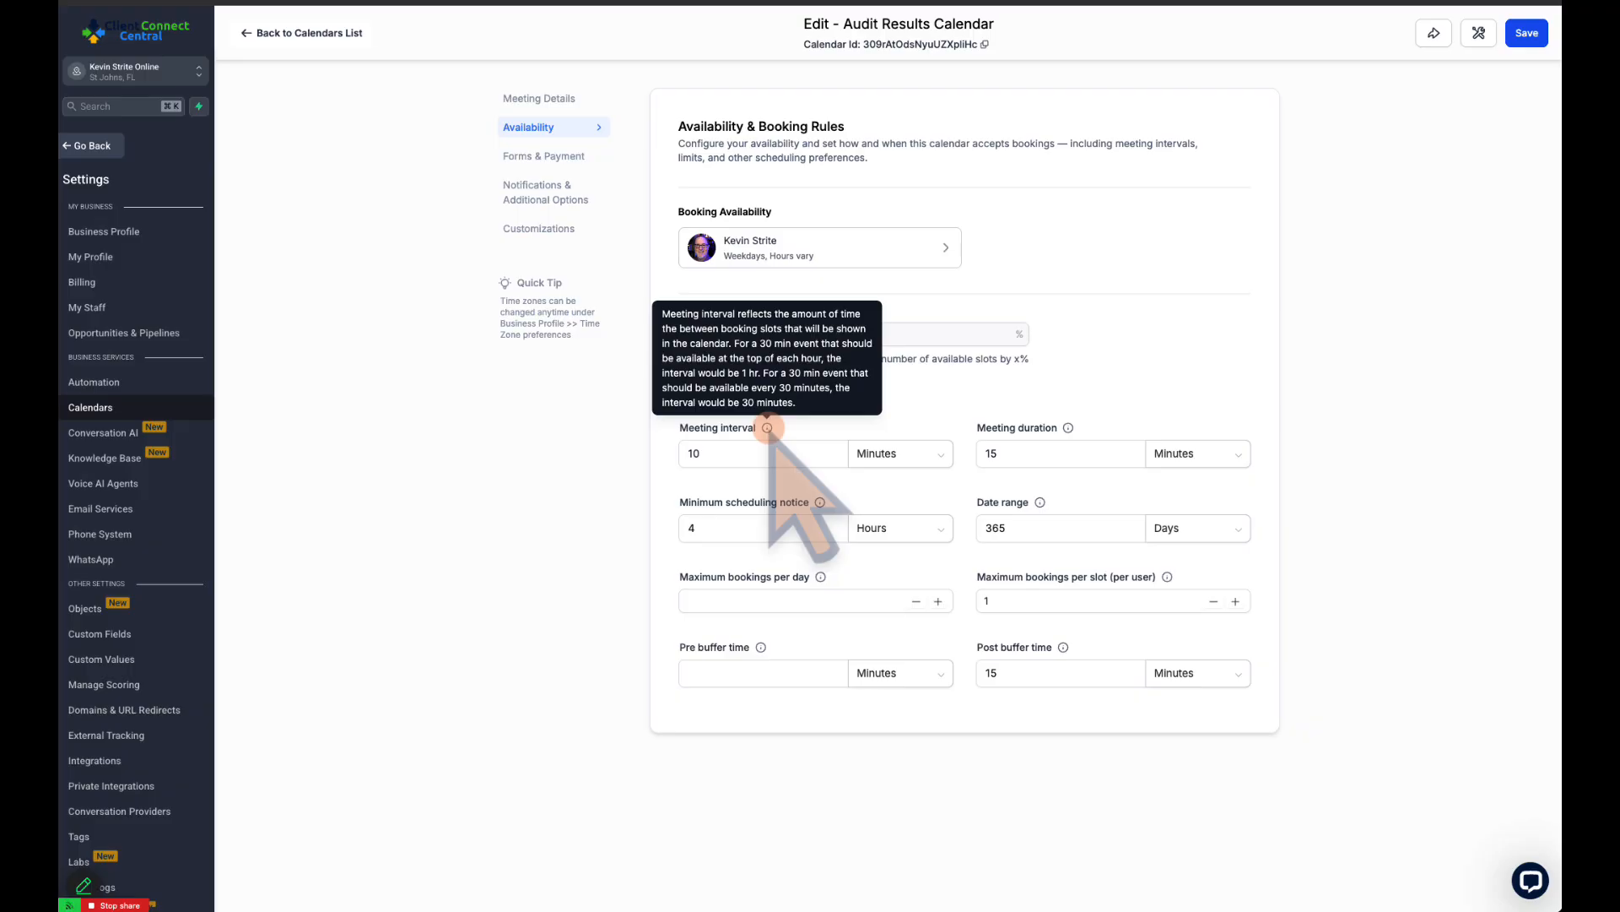
left_click_drag(1006, 453, 969, 466)
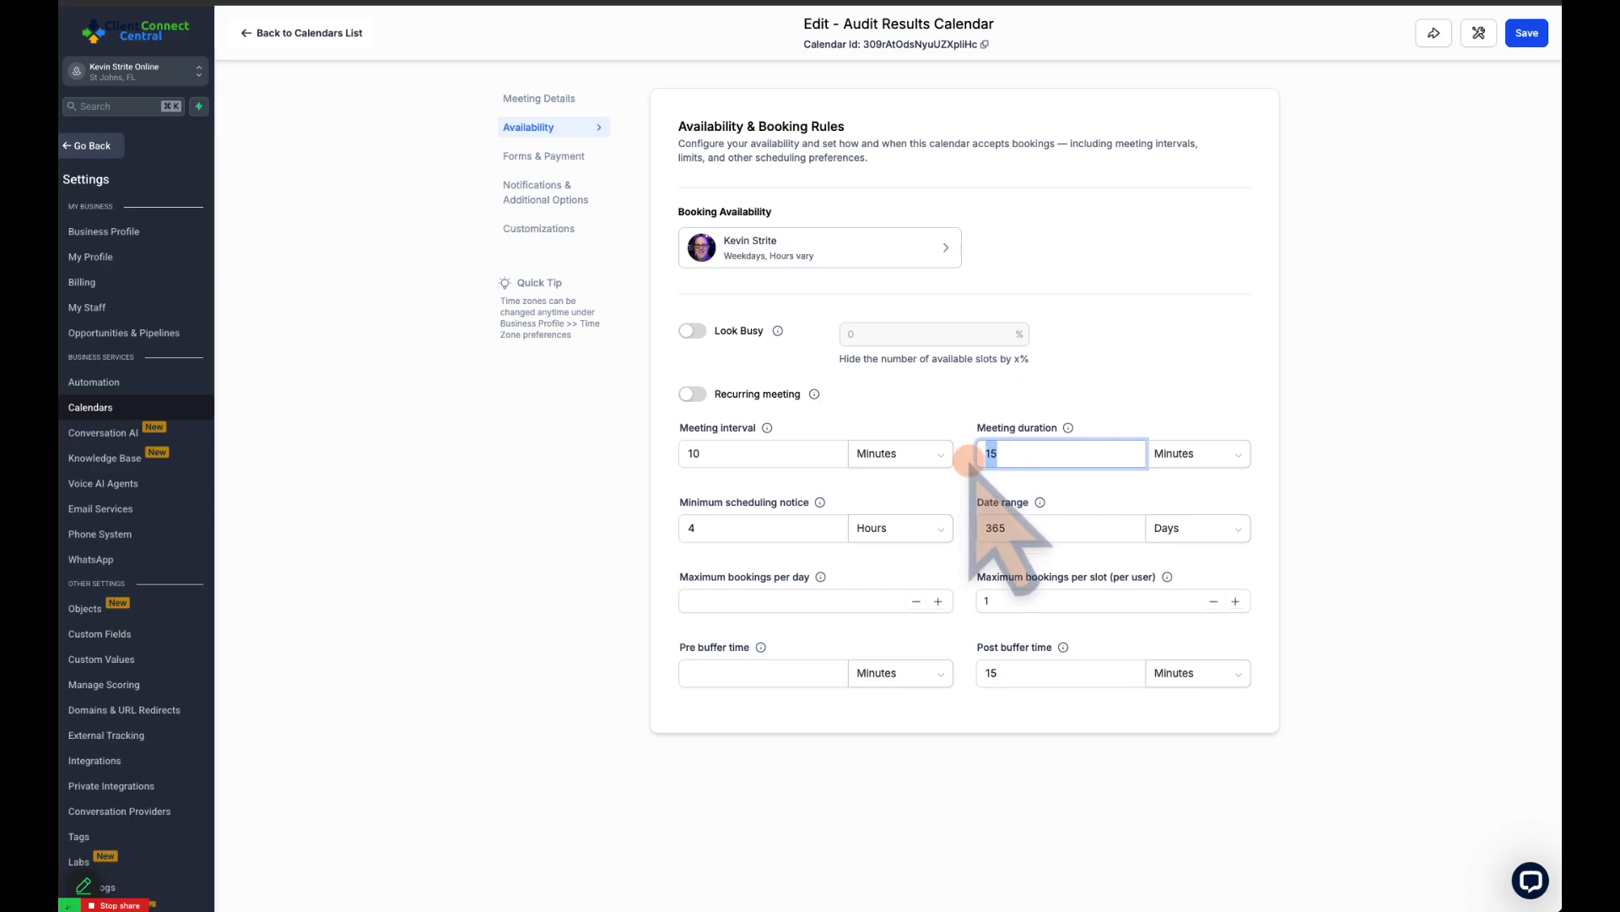
left_click(743, 525)
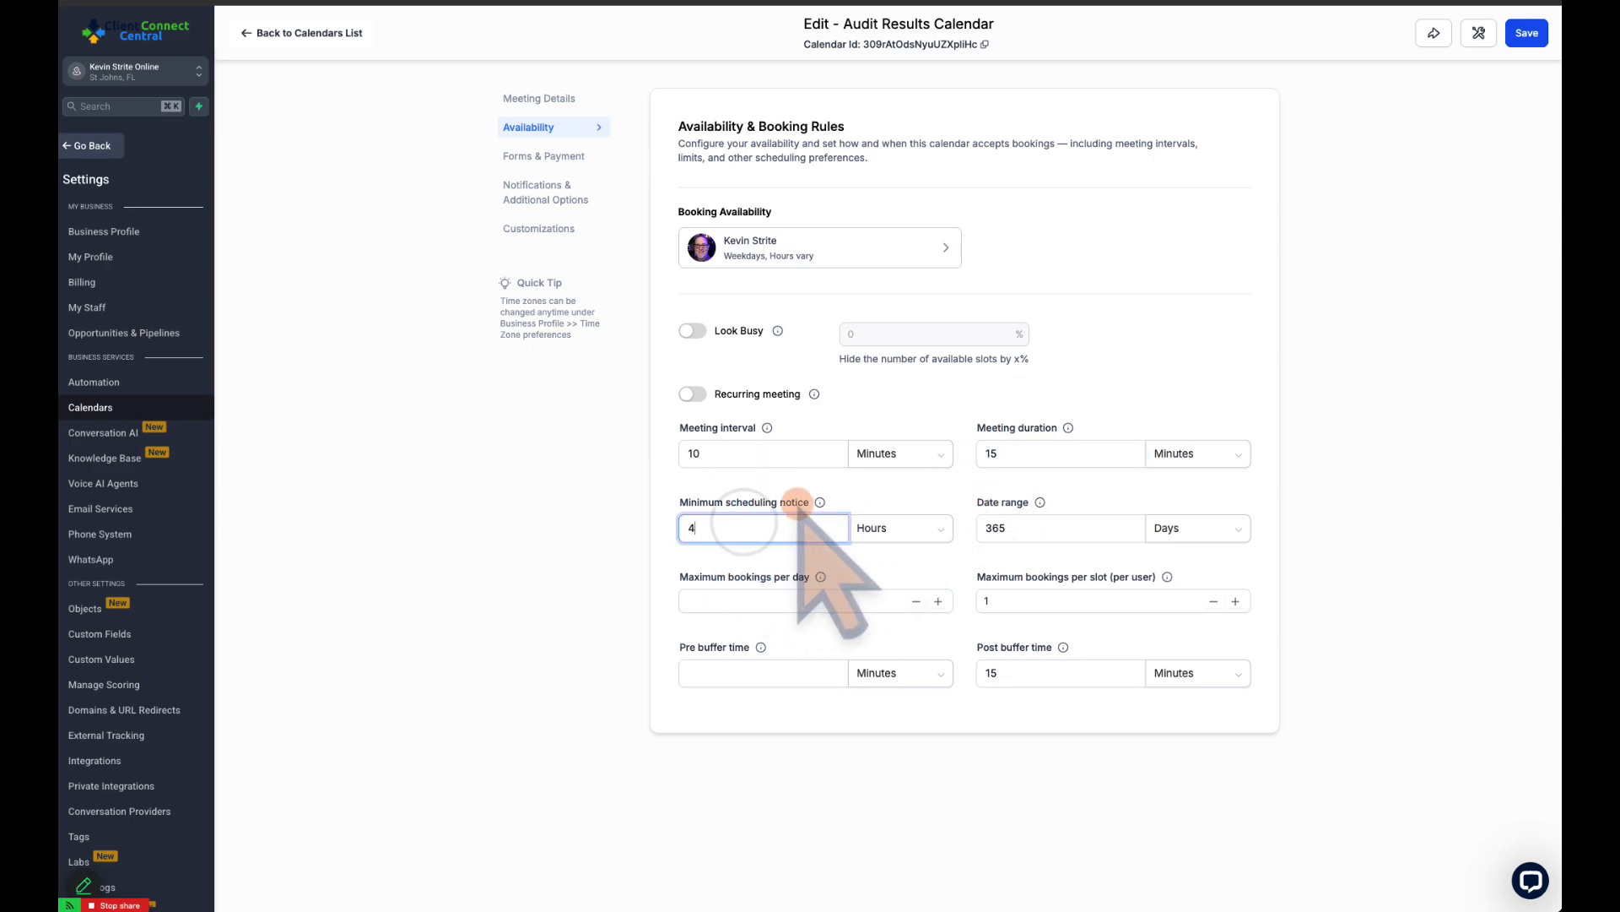
mouse_move(820, 501)
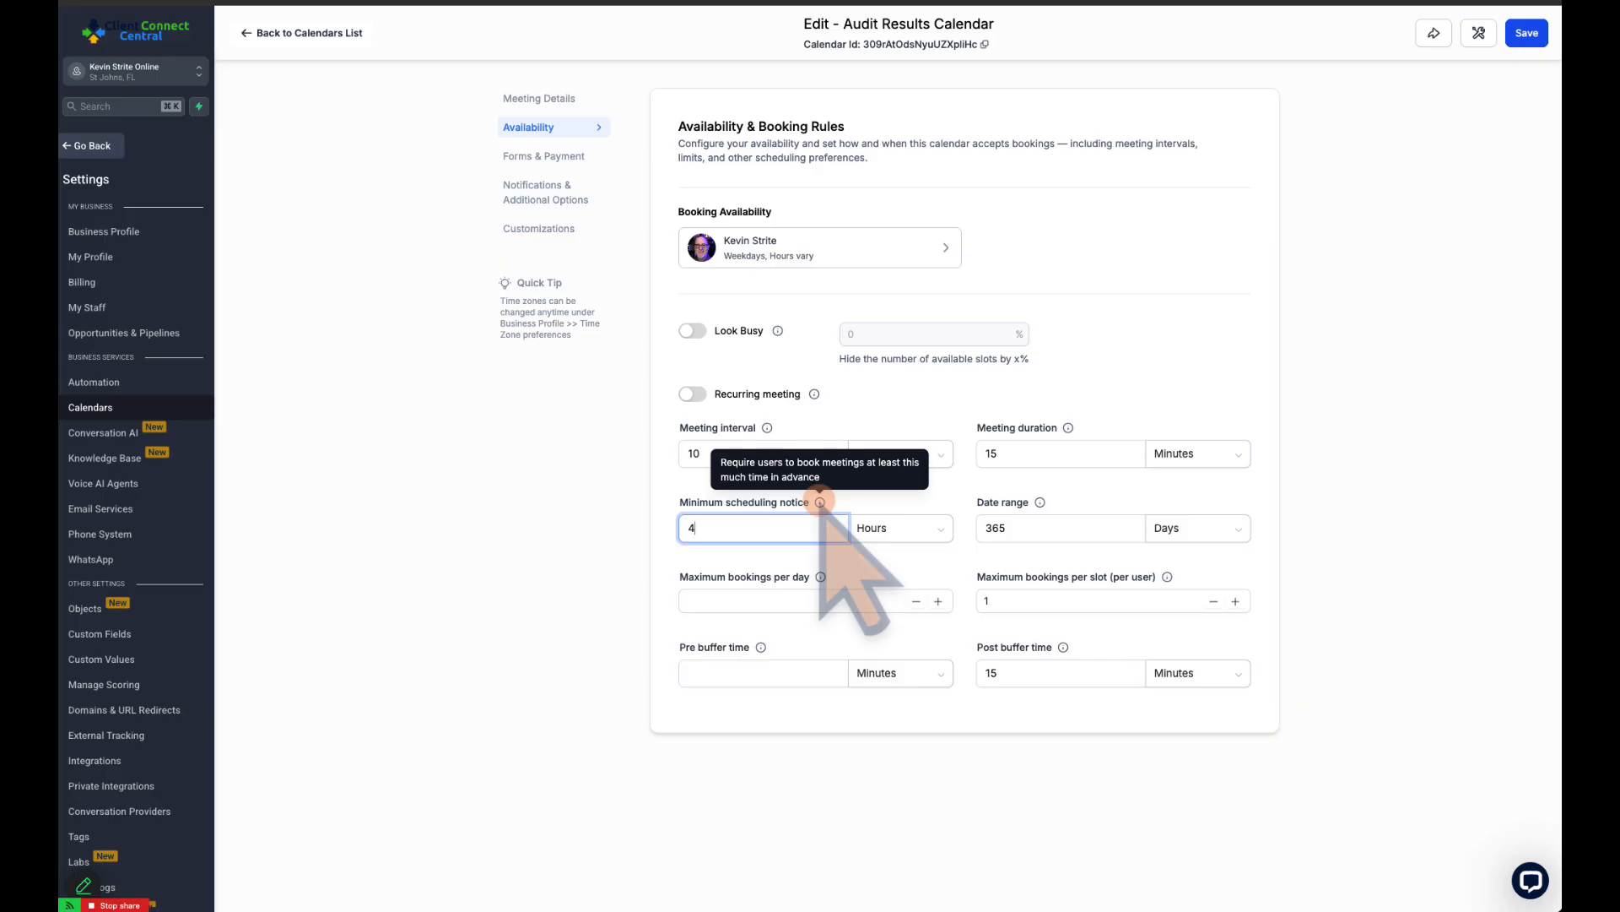
key("BackSpace")
type("12")
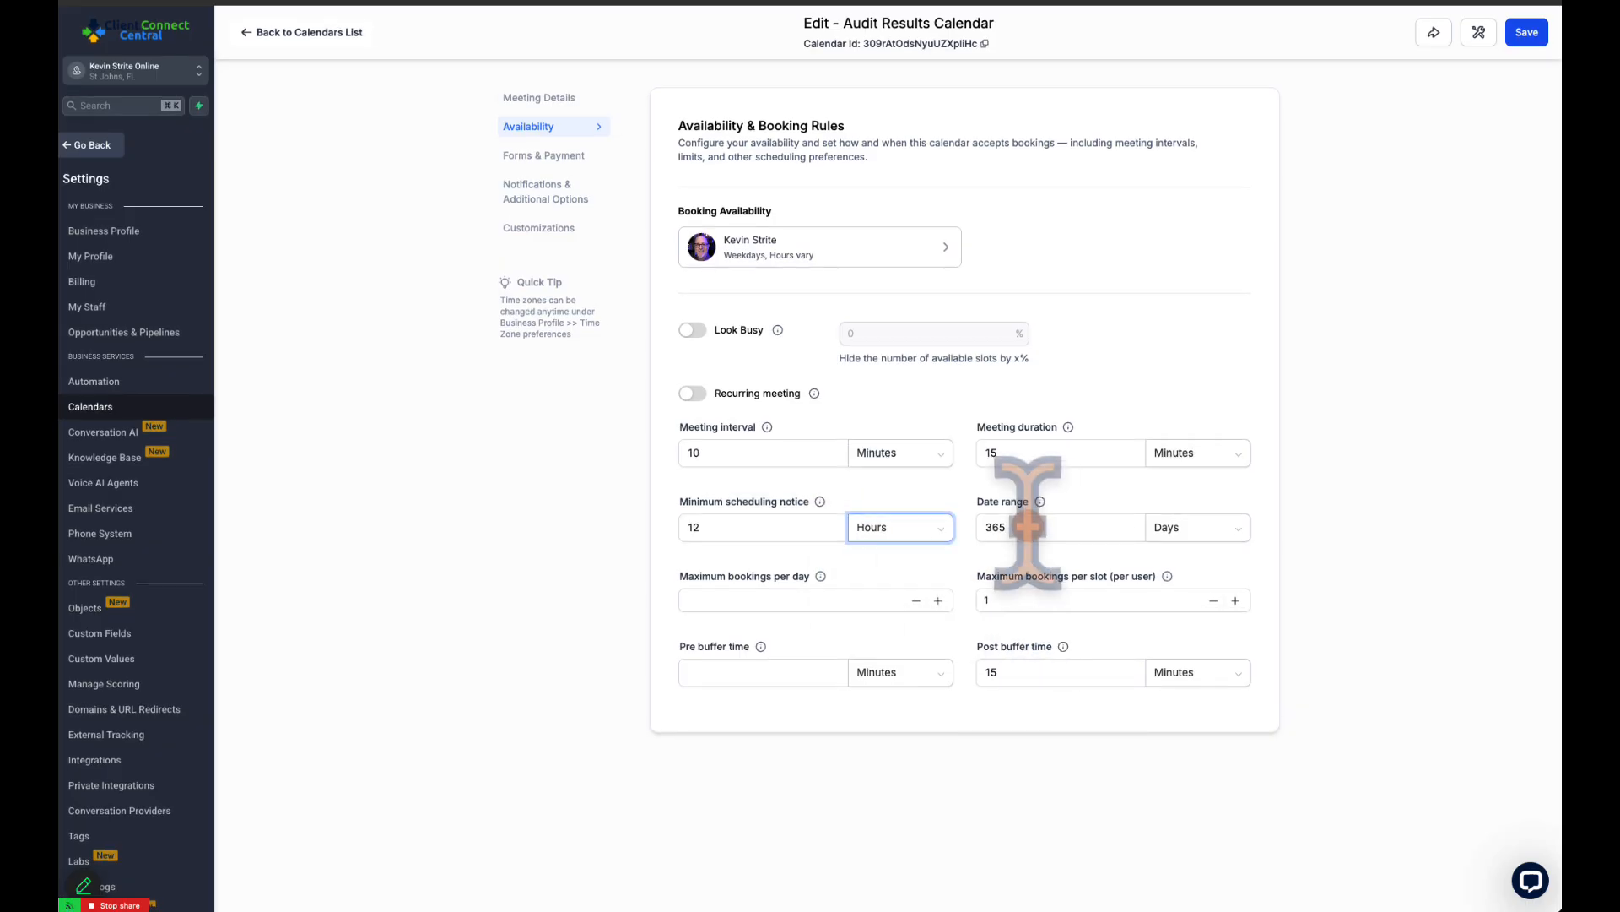
Limit the bookable date range to 90 days
left_click_drag(1025, 528, 985, 528)
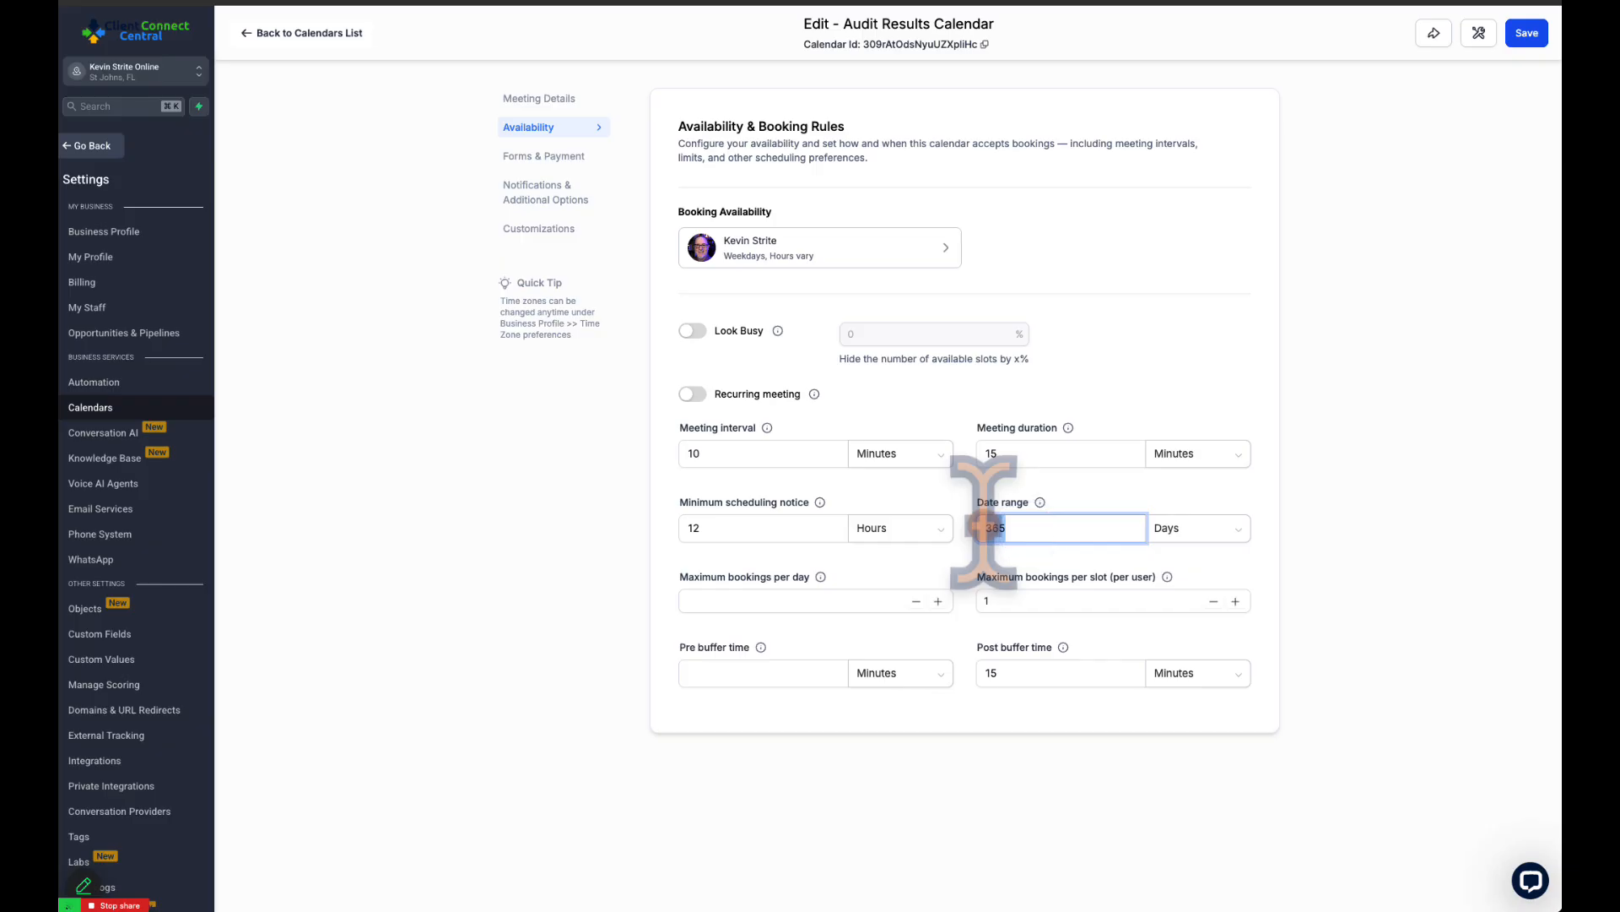
type("90")
key("Tab")
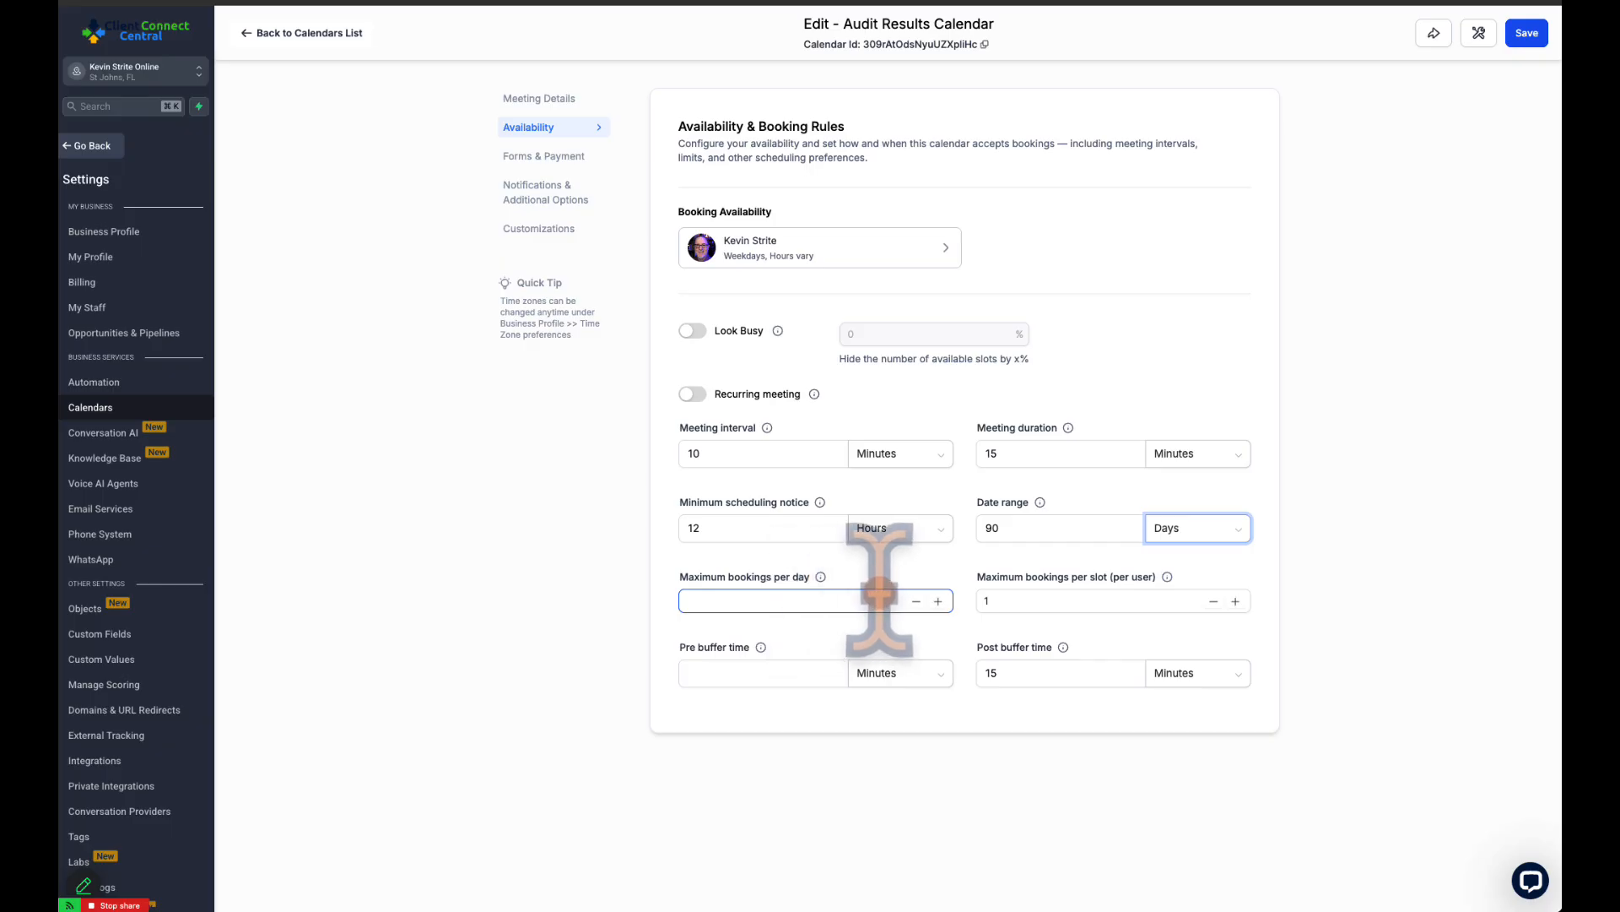
Set the pre buffer time to 15 minutes and the post buffer time to 30 minutes
left_click(718, 676)
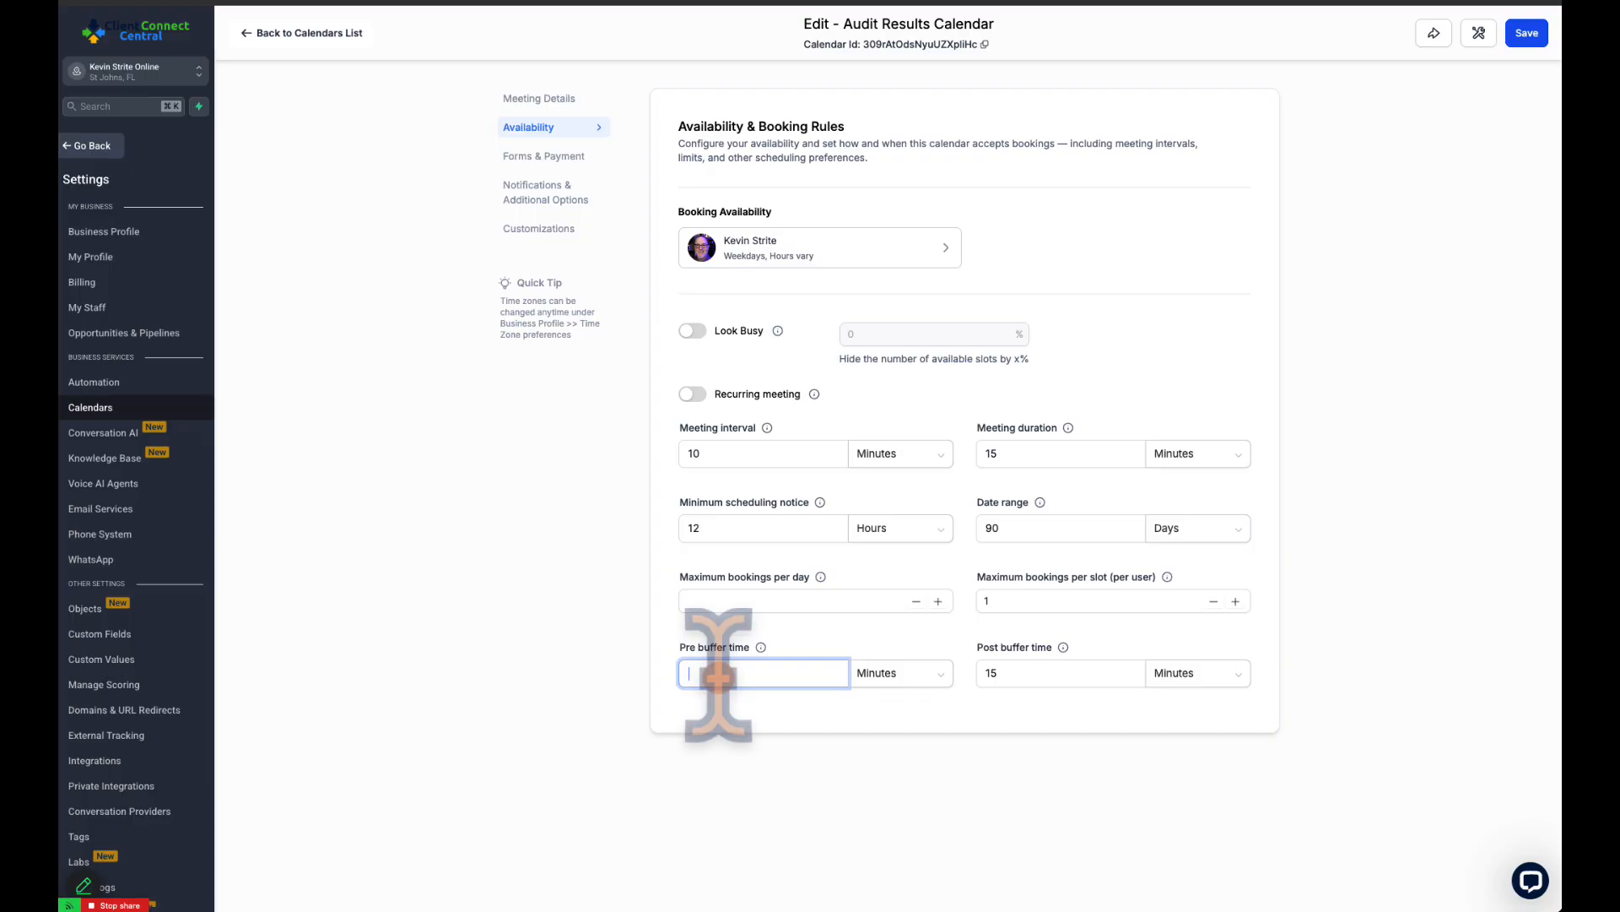
type("5")
double_click(1005, 673)
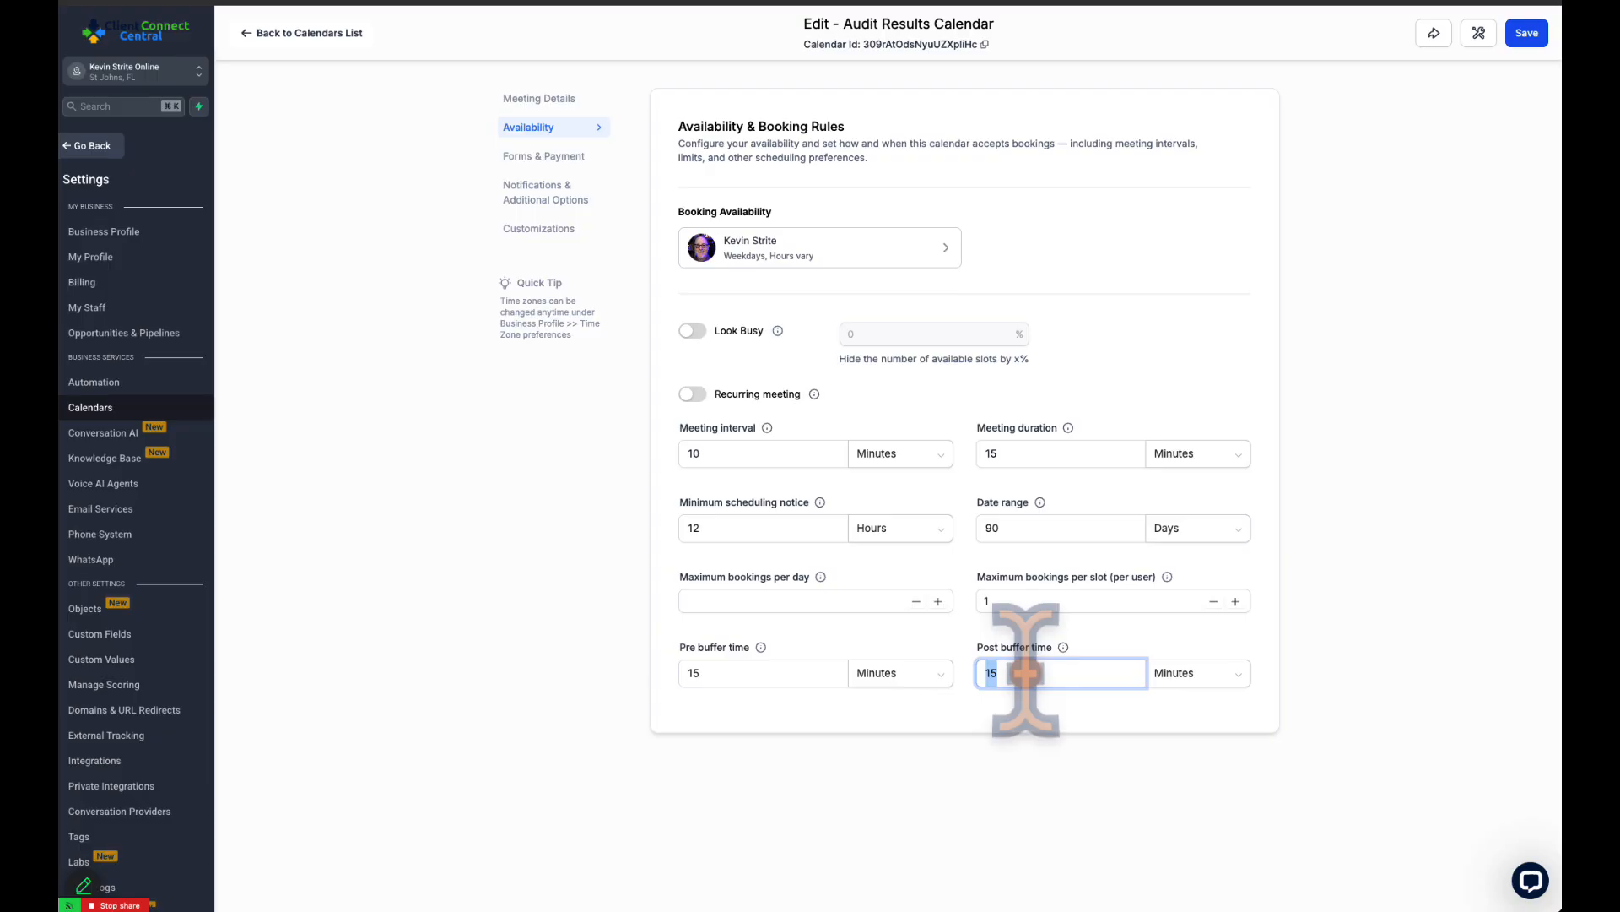
double_click(1020, 672)
type("3")
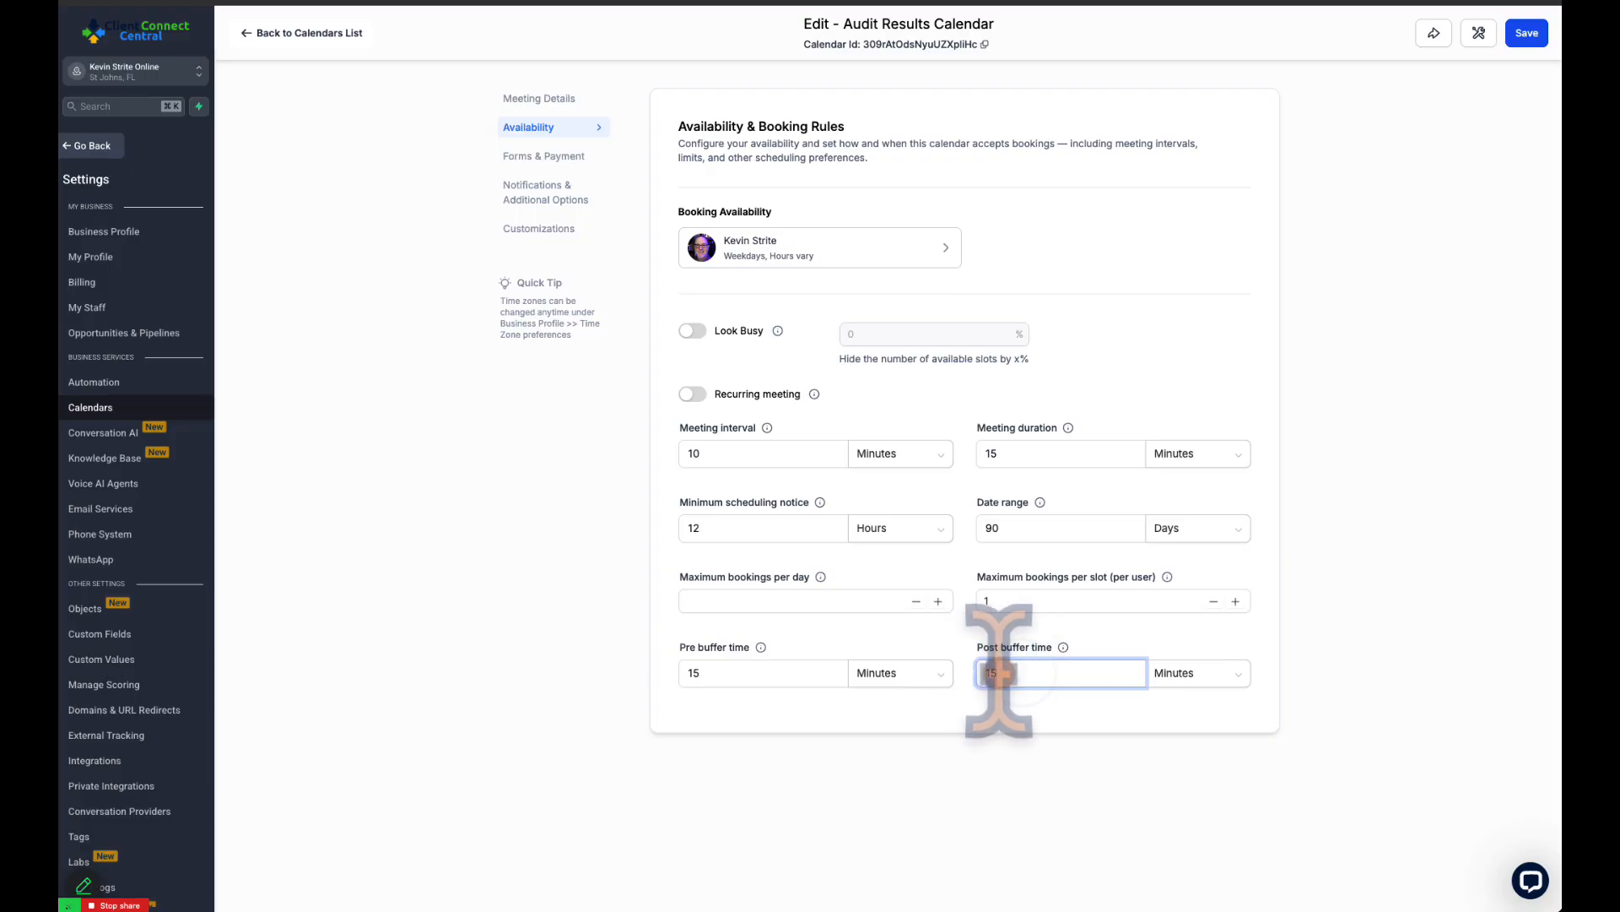
type("0")
left_click(977, 629)
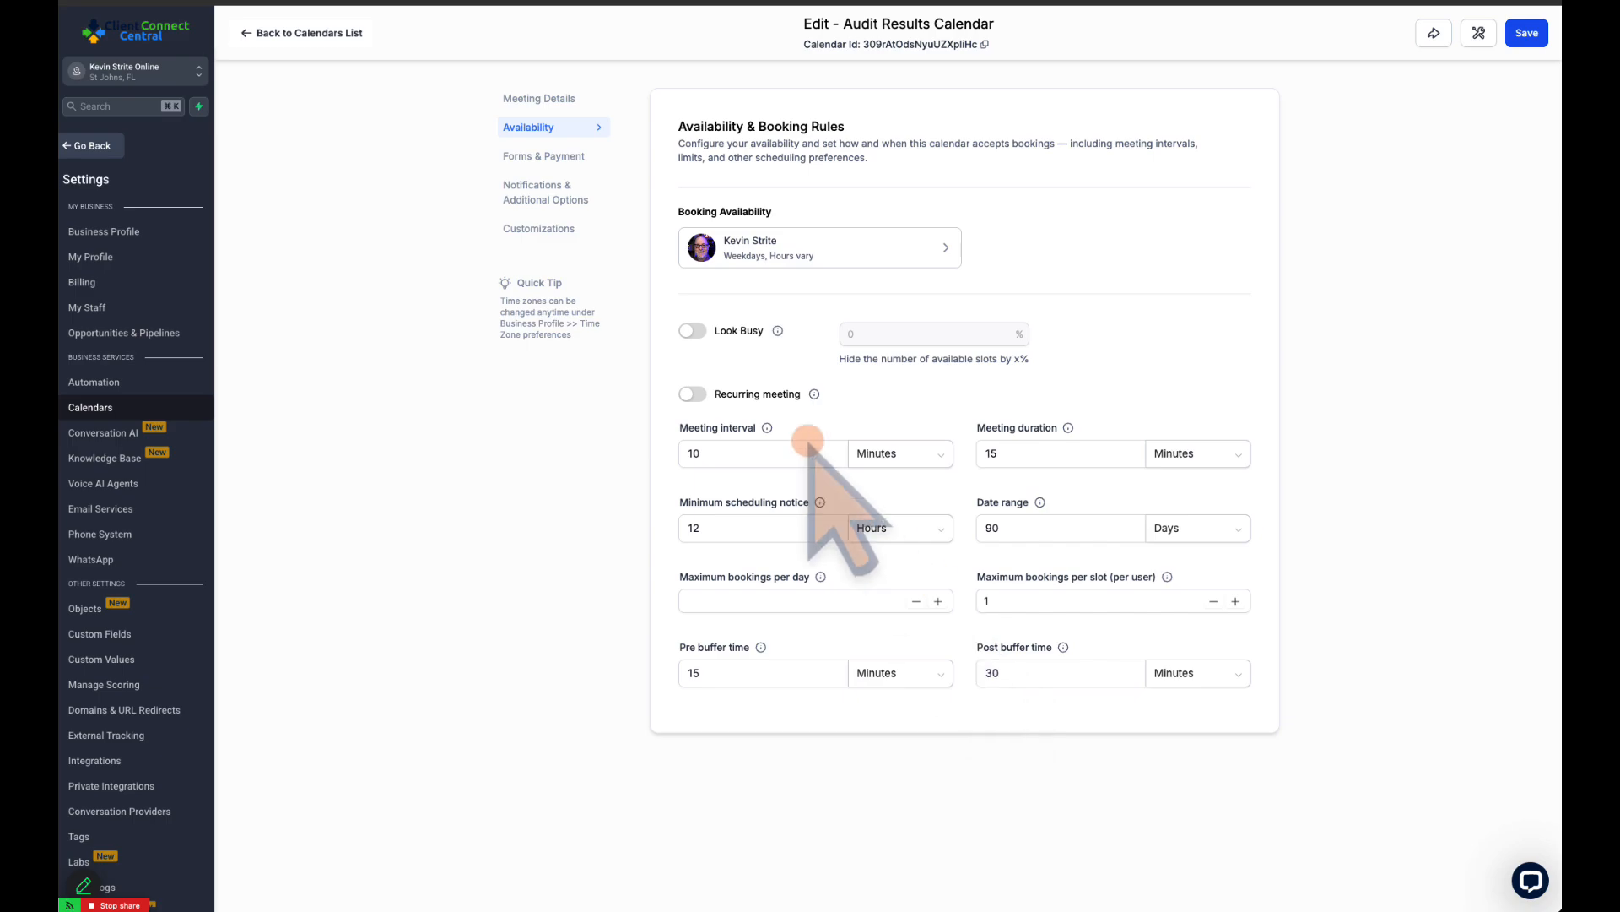
Open the forms and payment settings and browse the forms that can be used for booking
left_click(557, 156)
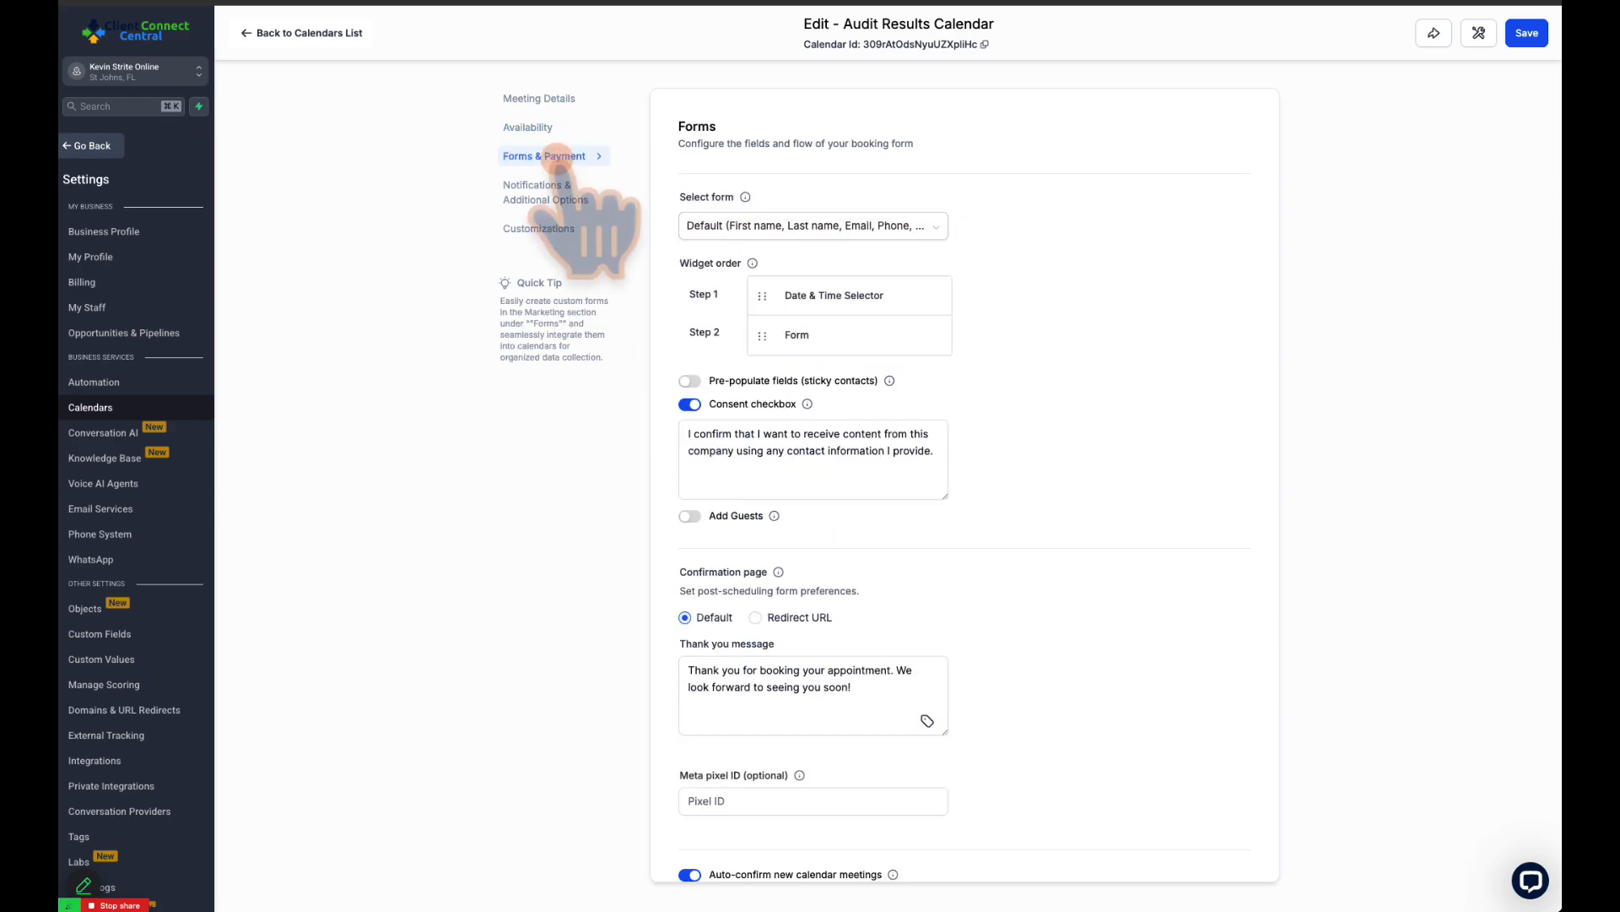
left_click(933, 225)
left_click(932, 225)
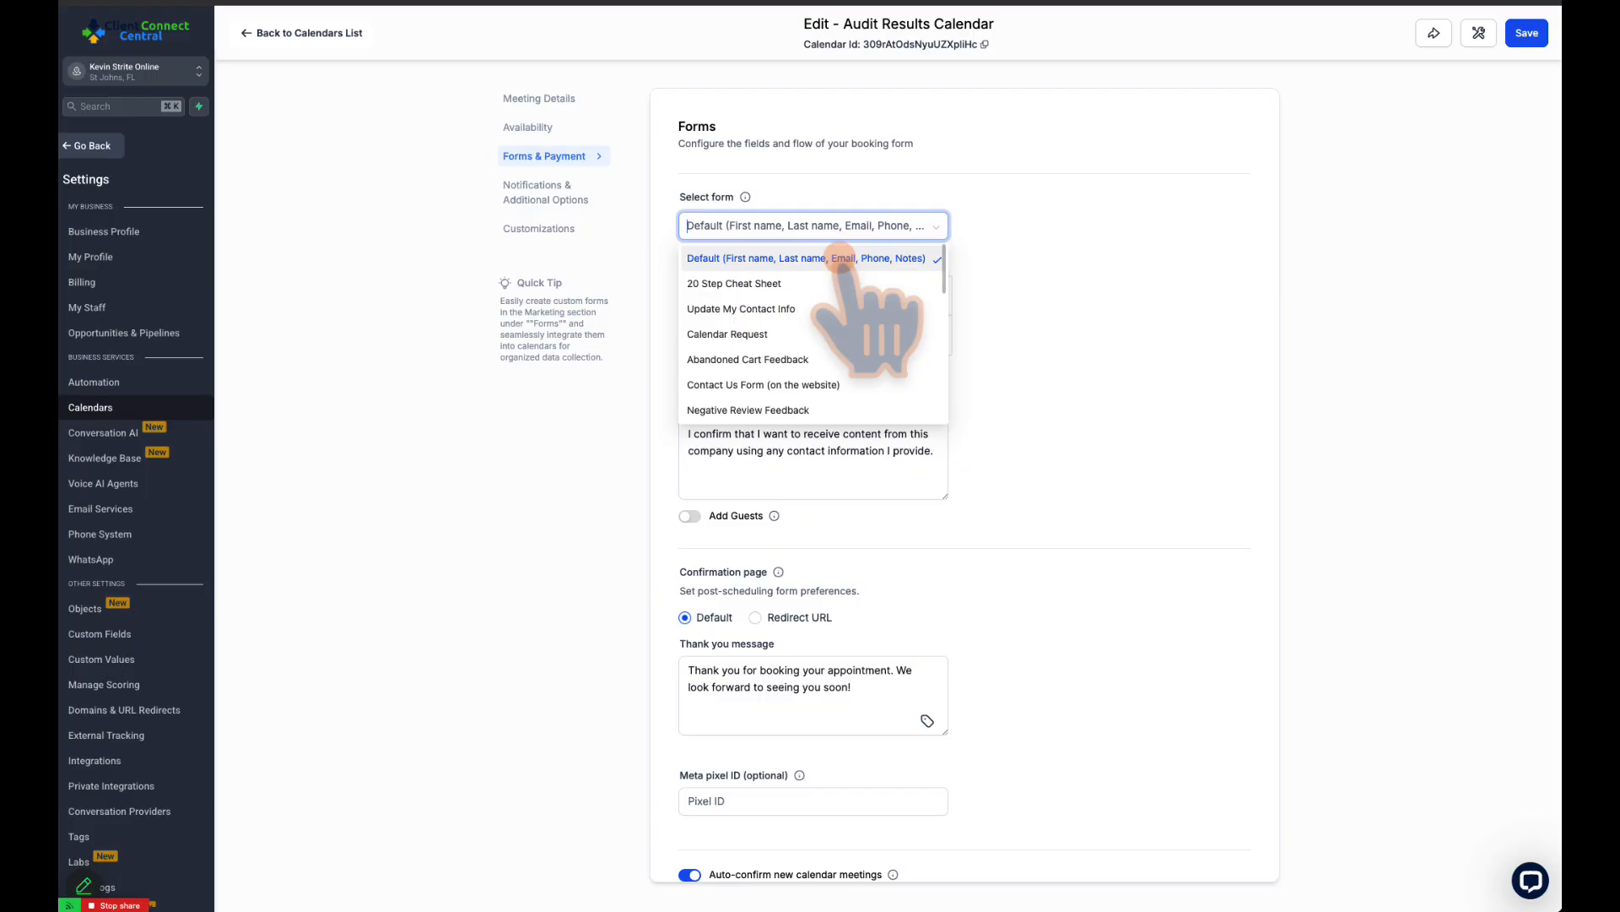
scroll(842, 278, "down", 8)
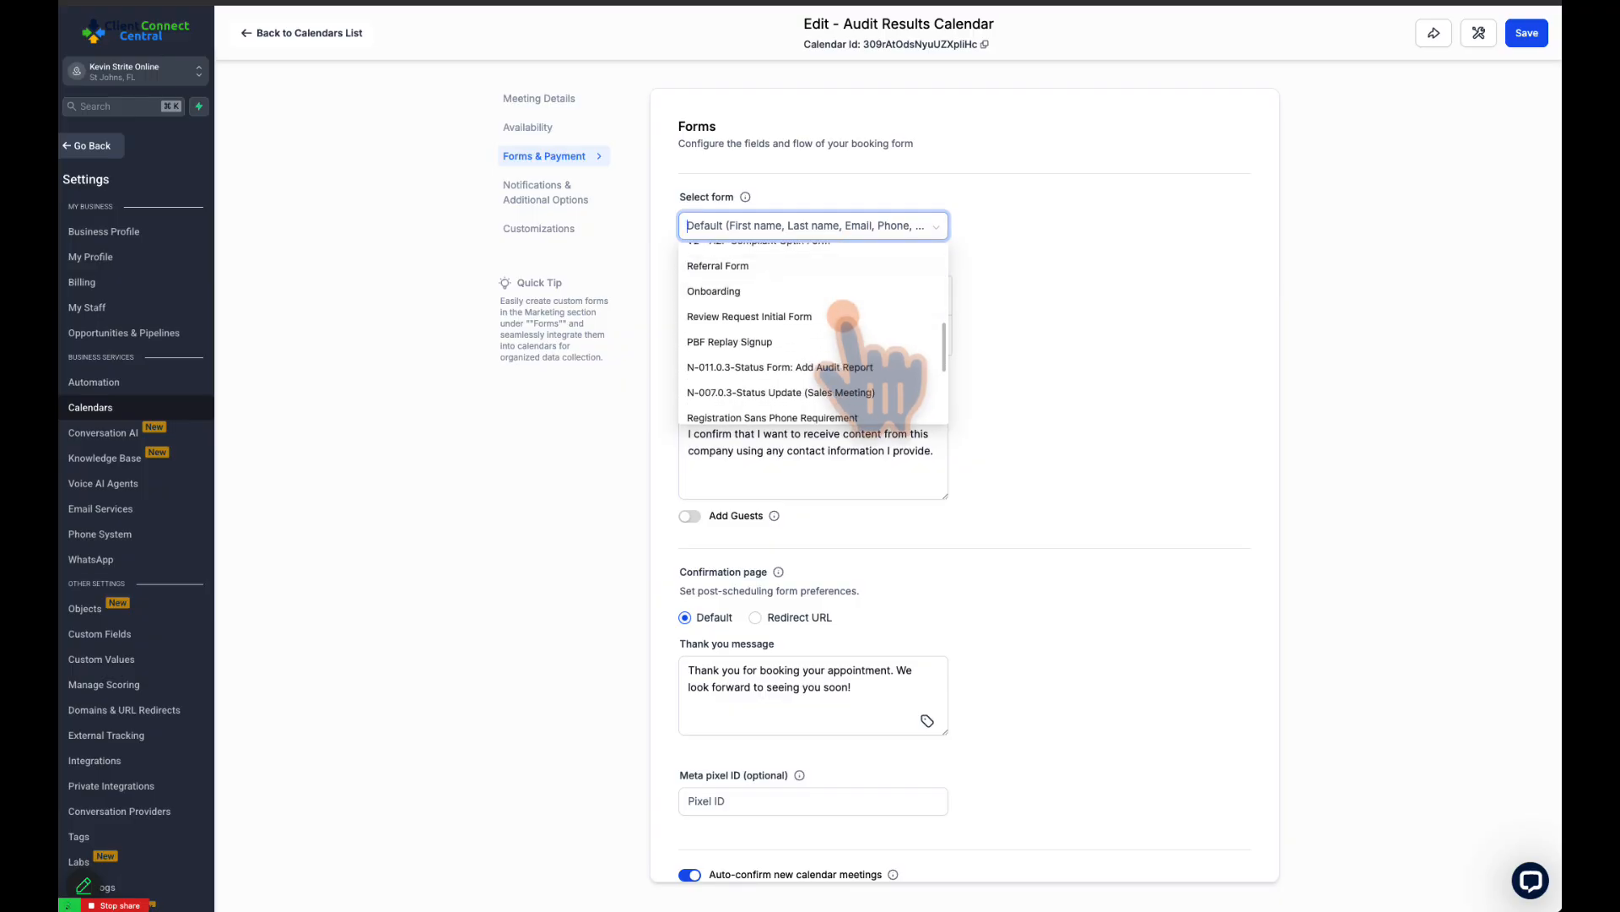
scroll(842, 316, "down", 5)
scroll(843, 316, "up", 6)
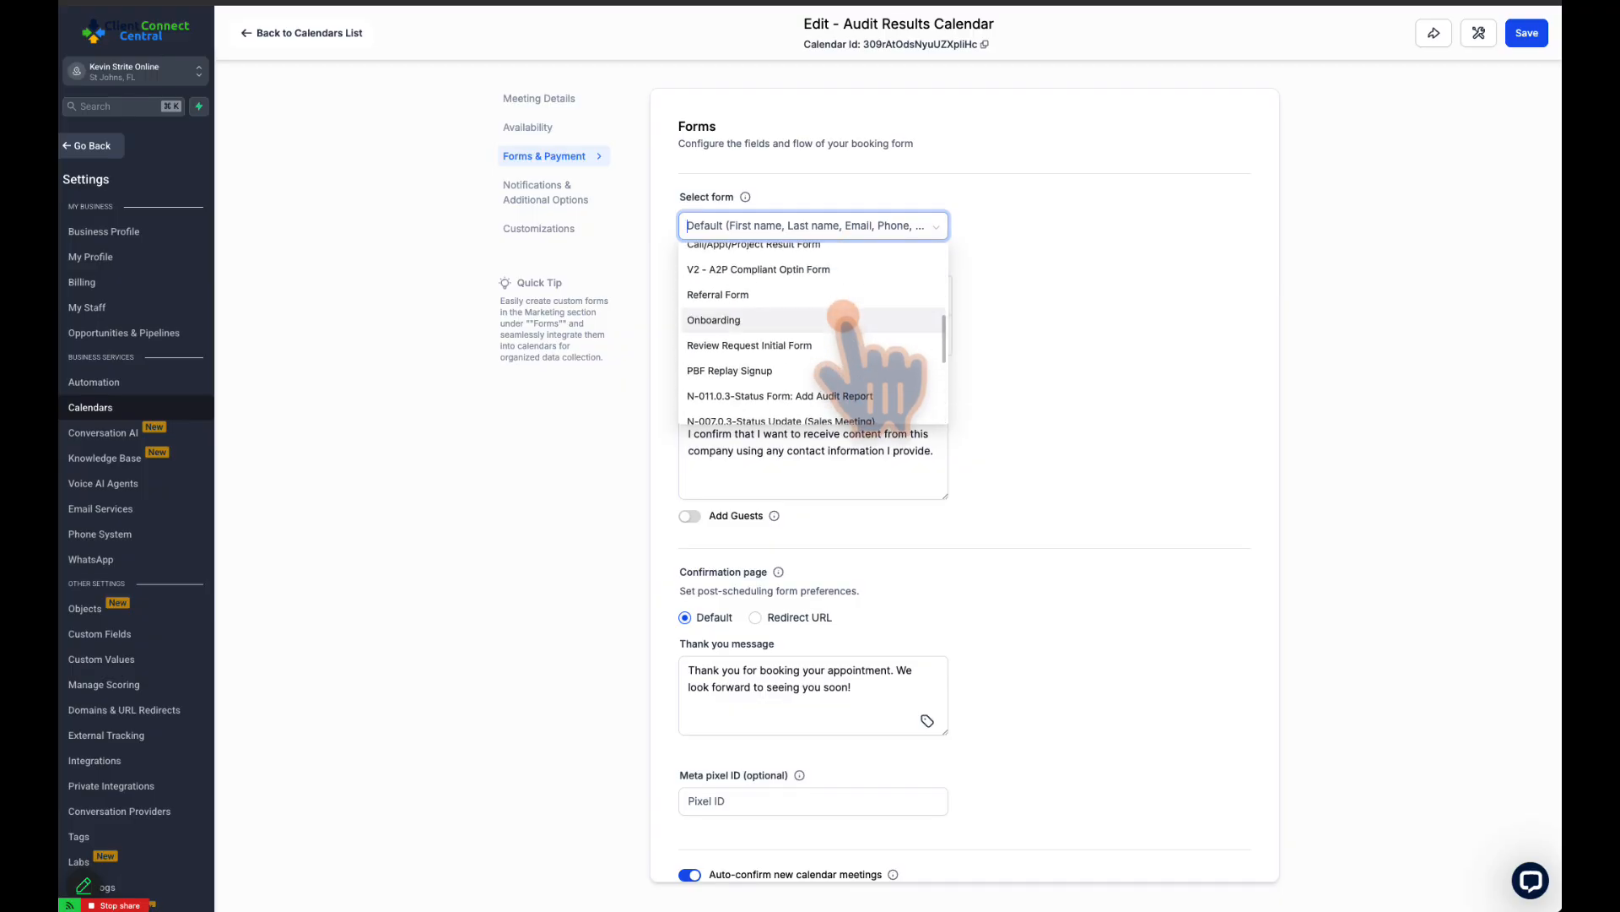
scroll(843, 315, "up", 1)
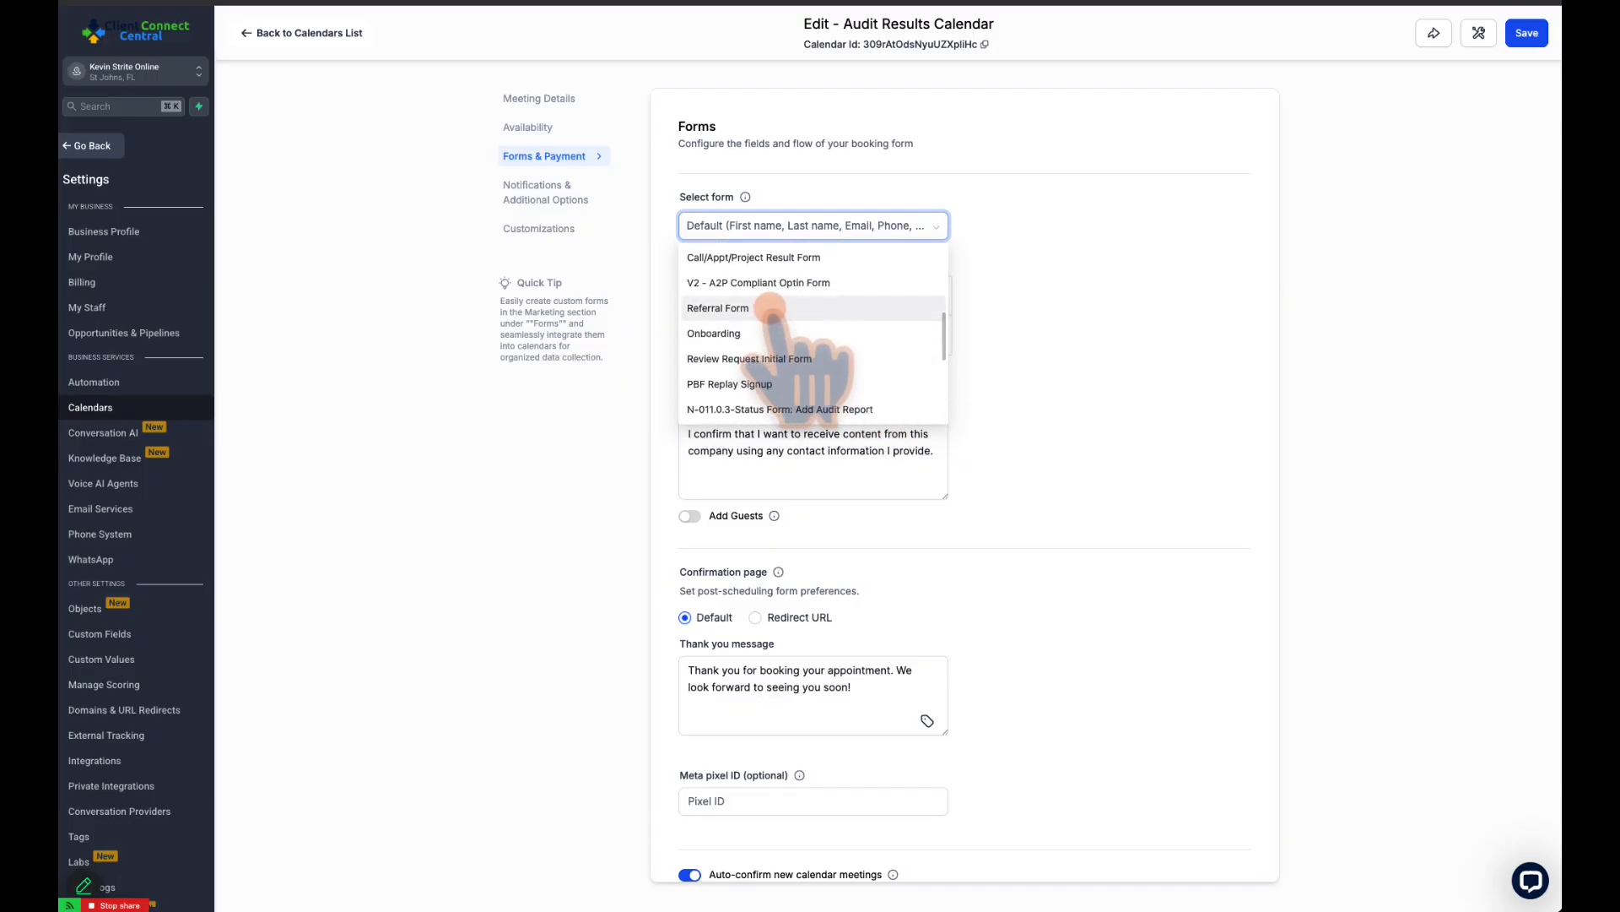
Close the form list without changing the selection, and review the booking widget order and the consent checkbox text
left_click(1003, 291)
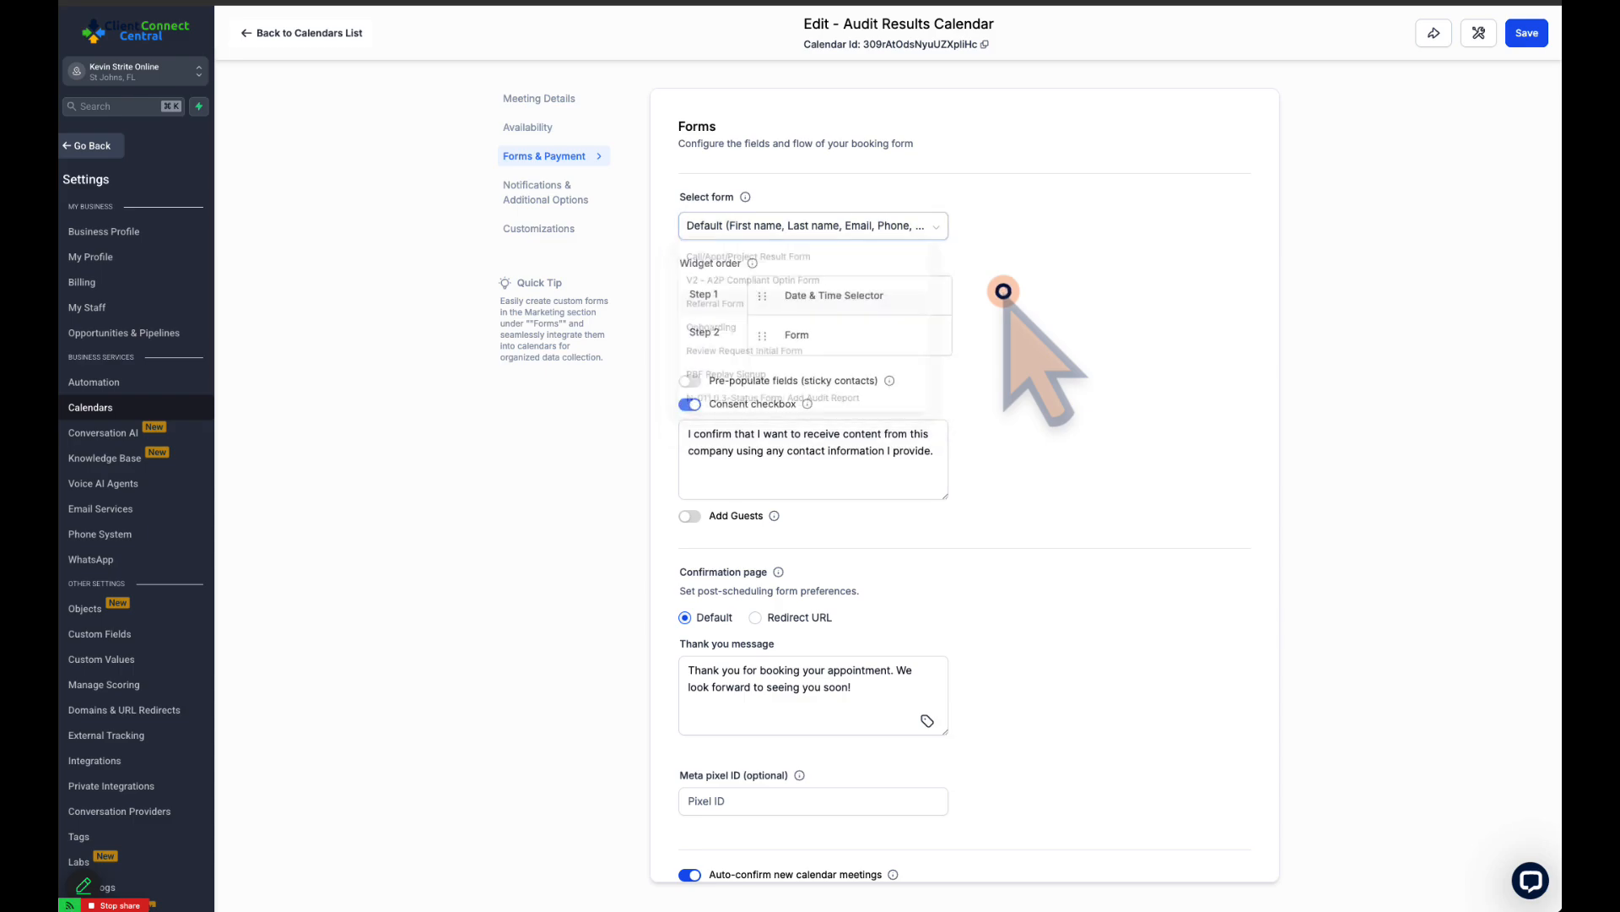
scroll(998, 310, "down", 1)
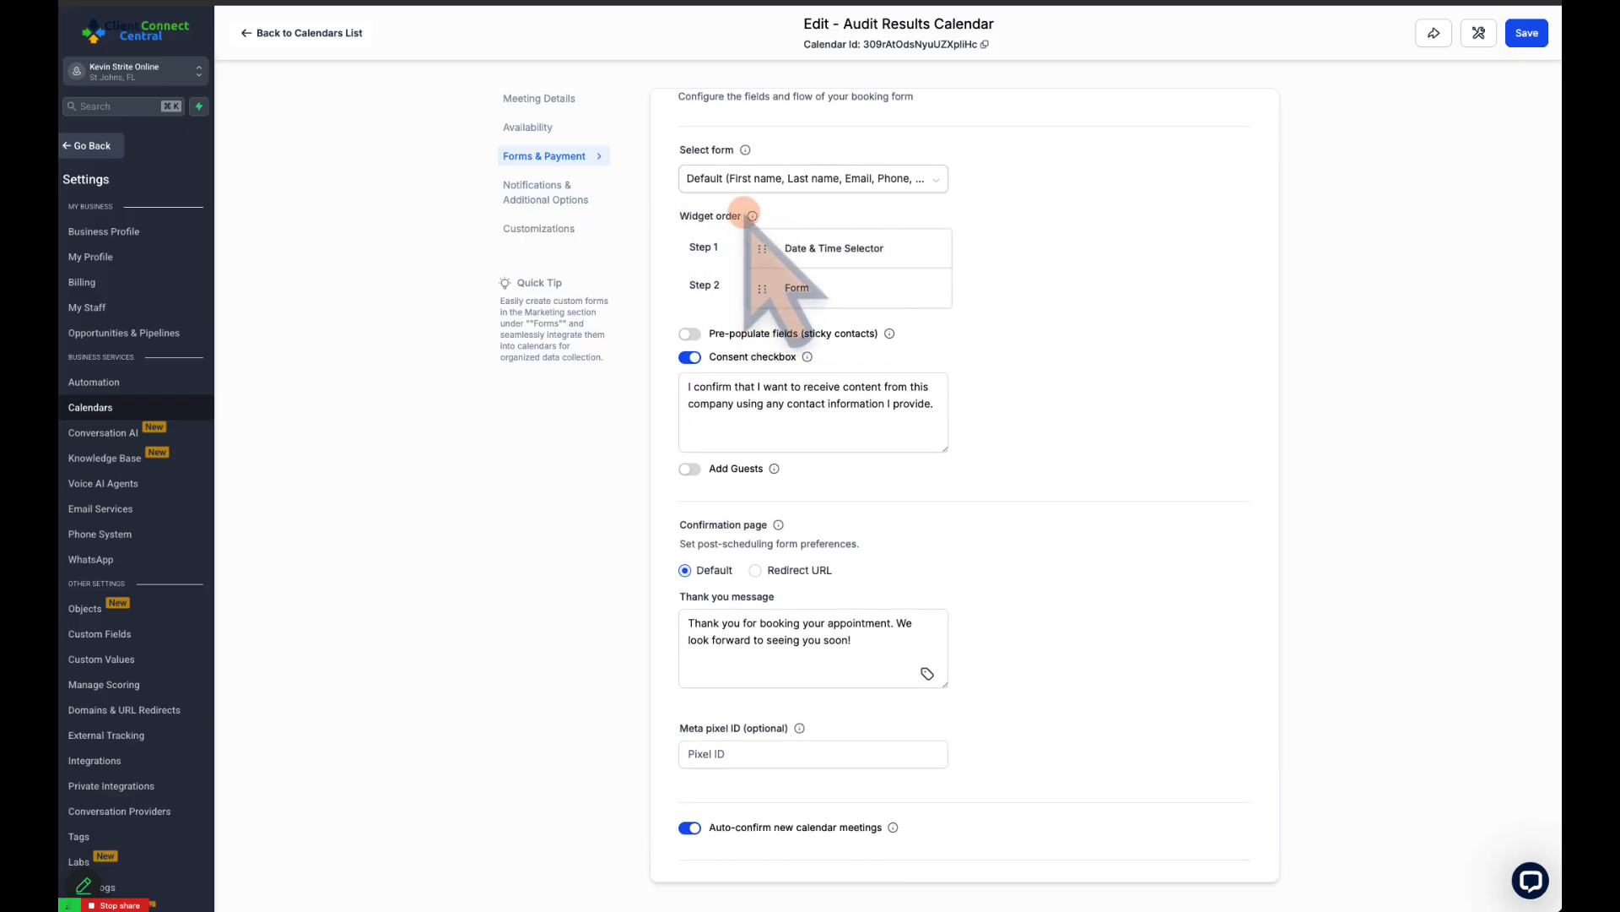
mouse_move(752, 216)
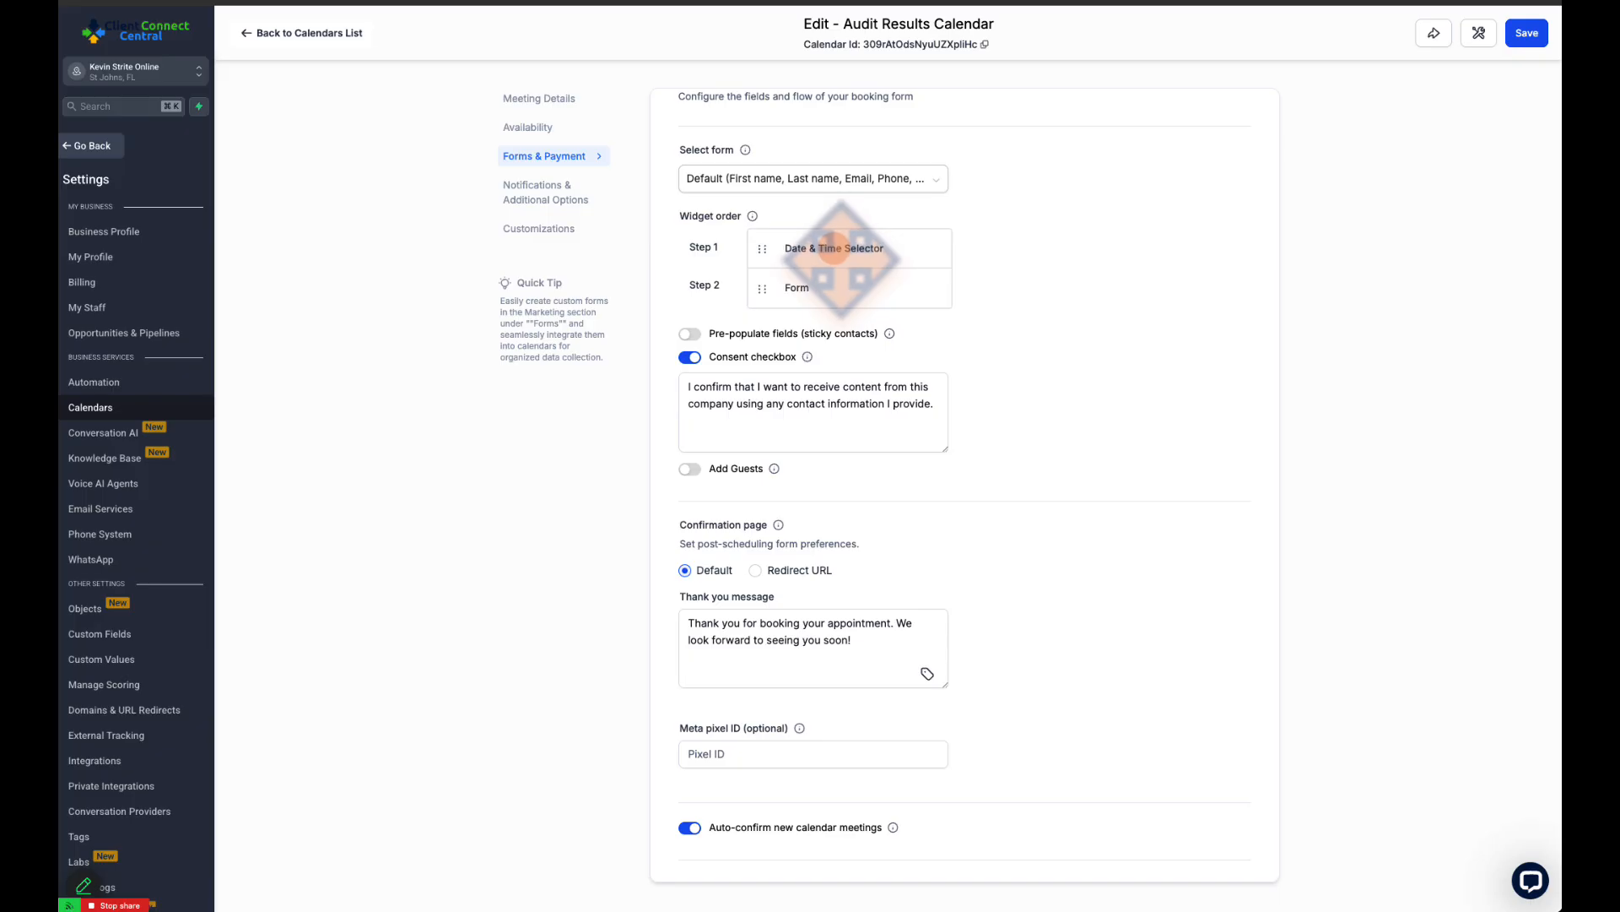
mouse_move(762, 288)
left_mouse_down()
mouse_move(773, 253)
mouse_move(768, 275)
left_mouse_up()
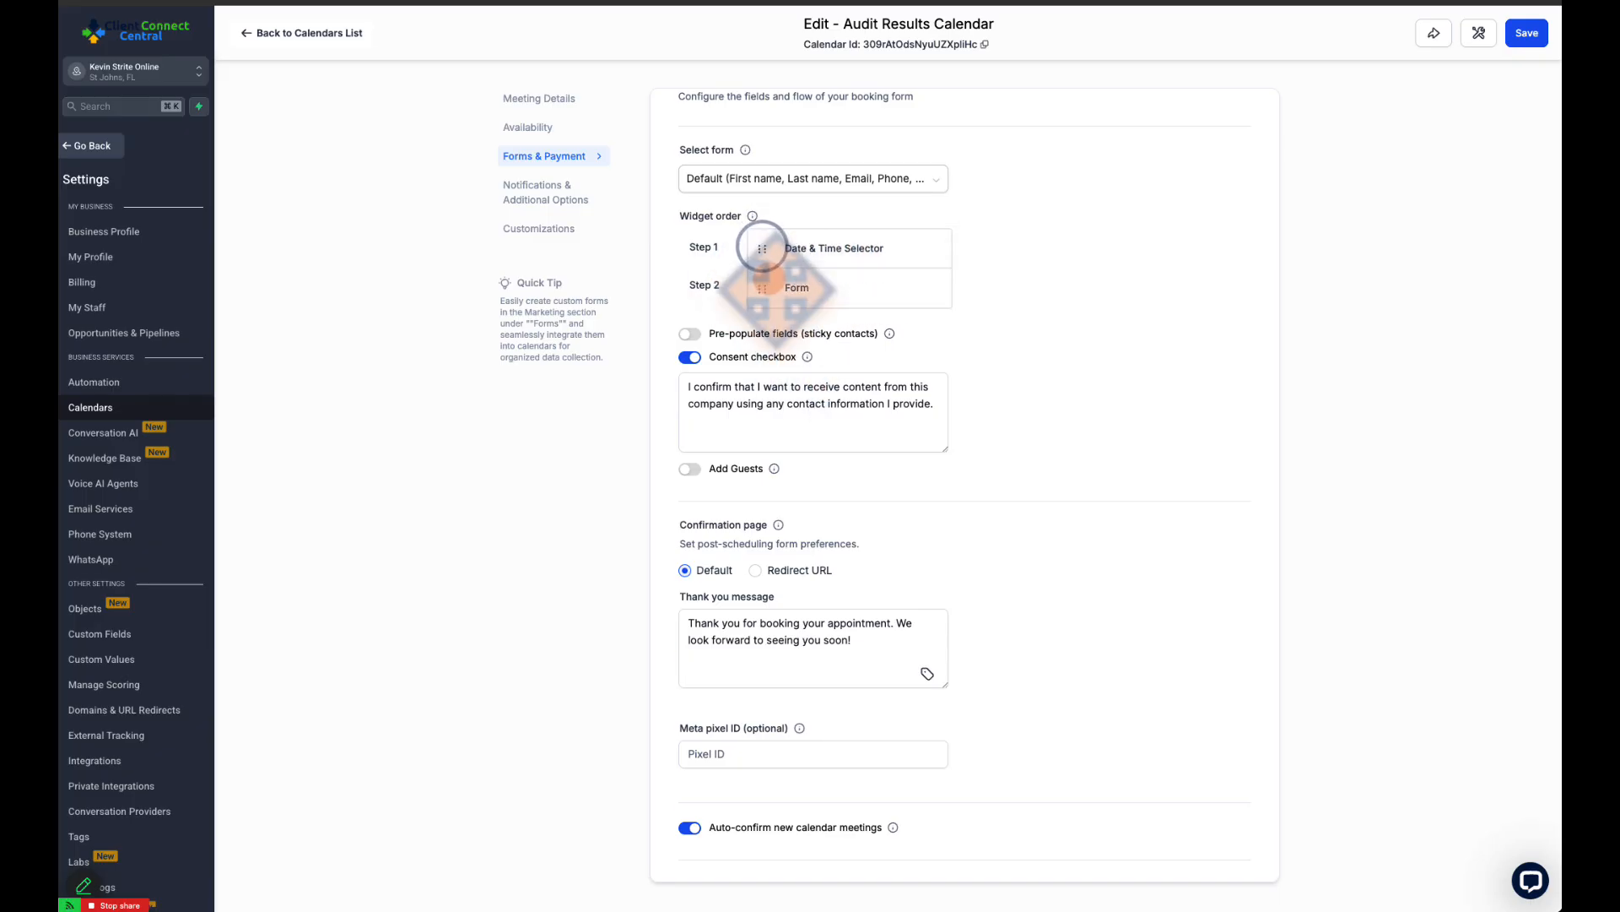
left_click_drag(859, 247, 924, 275)
scroll(726, 269, "down", 2)
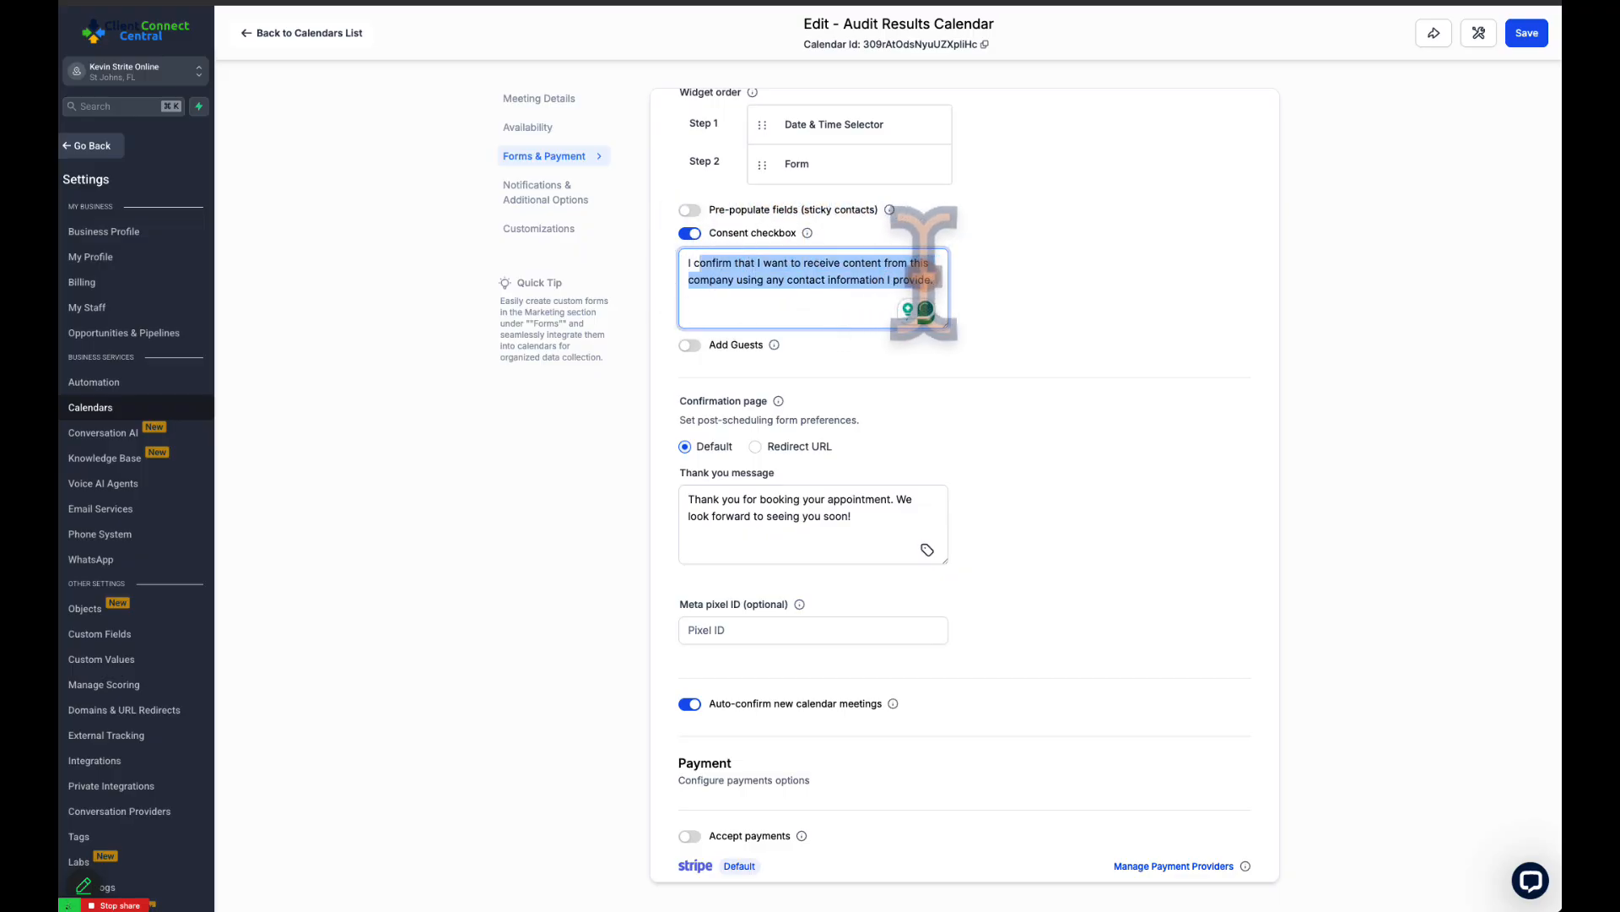
left_click(757, 280)
scroll(701, 338, "down", 1)
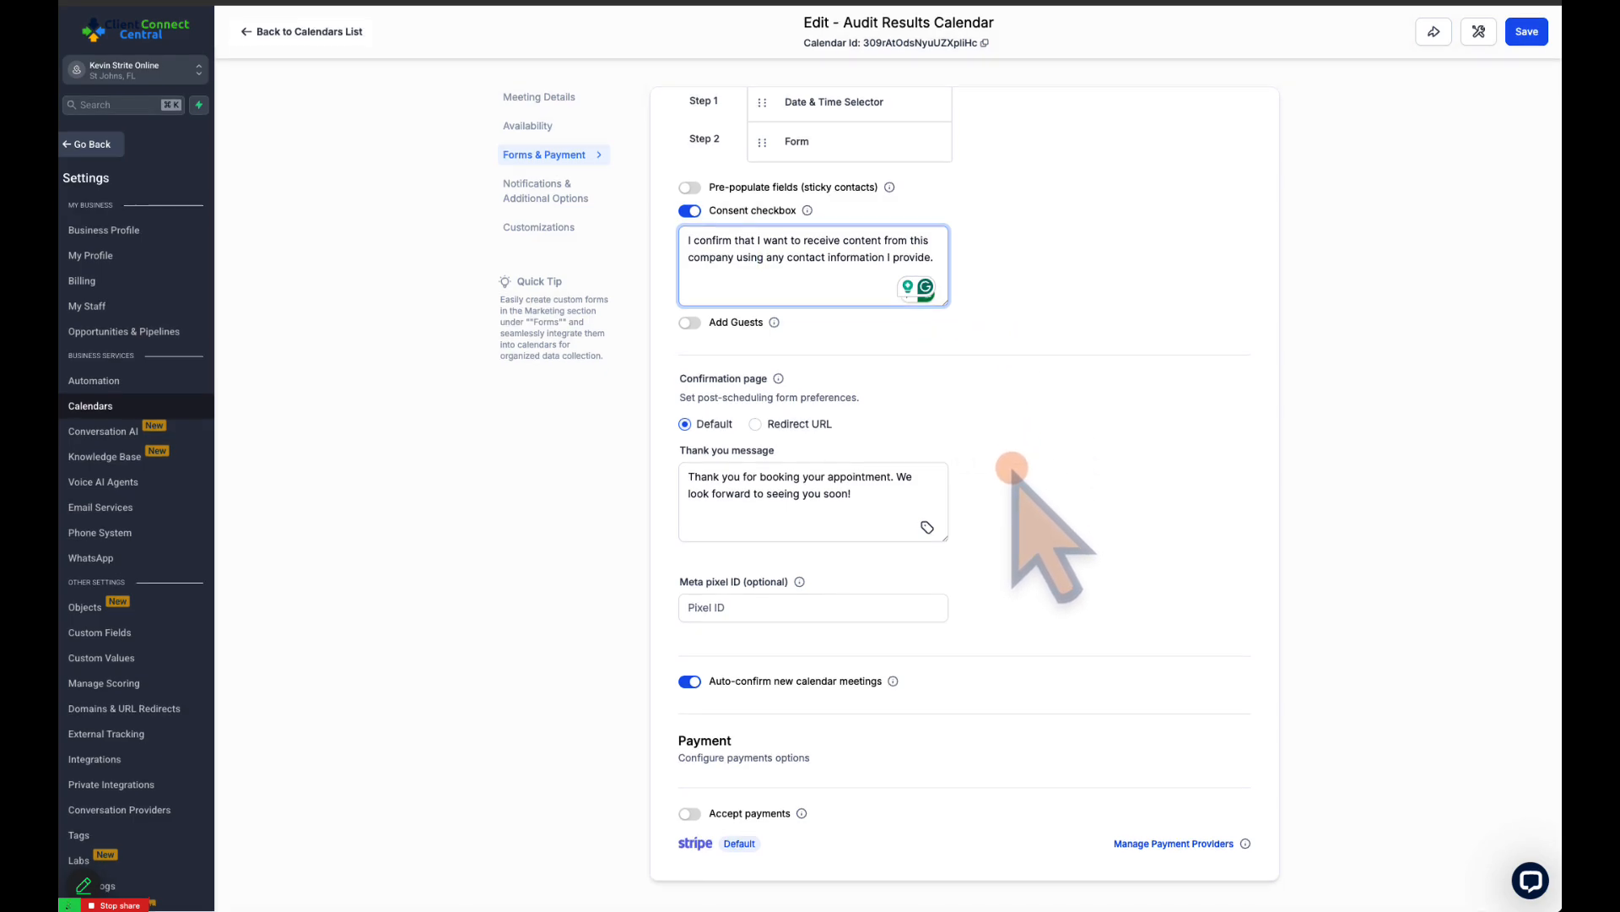
Compare the confirmation page's default thank you message with the Redirect URL option, leaving Default selected
left_click_drag(681, 399, 863, 399)
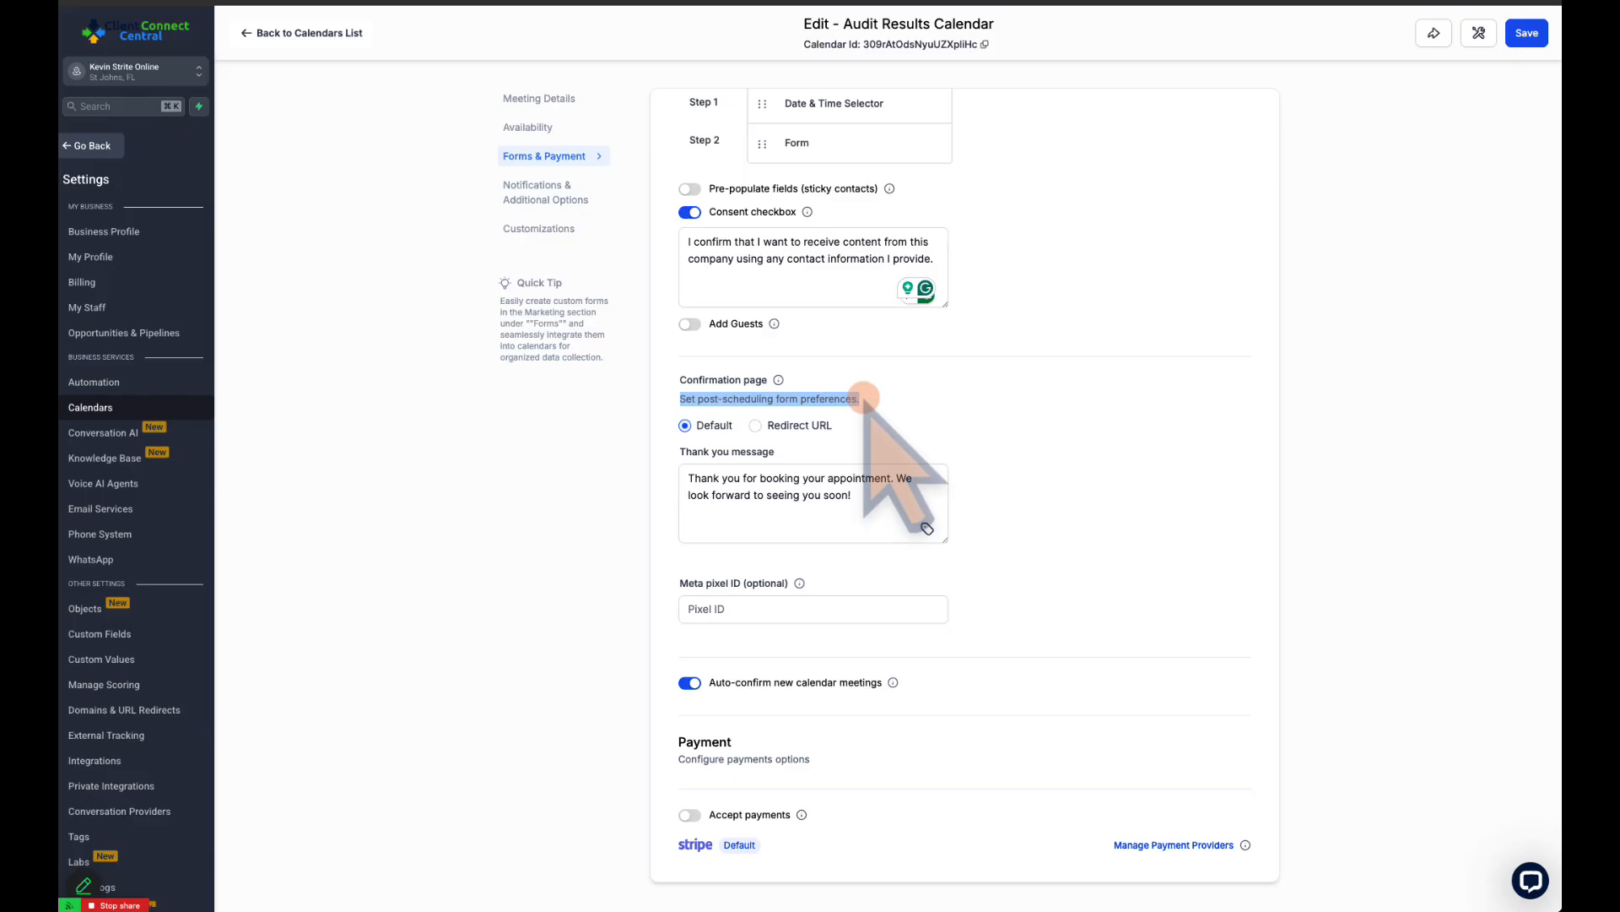
left_click(739, 478)
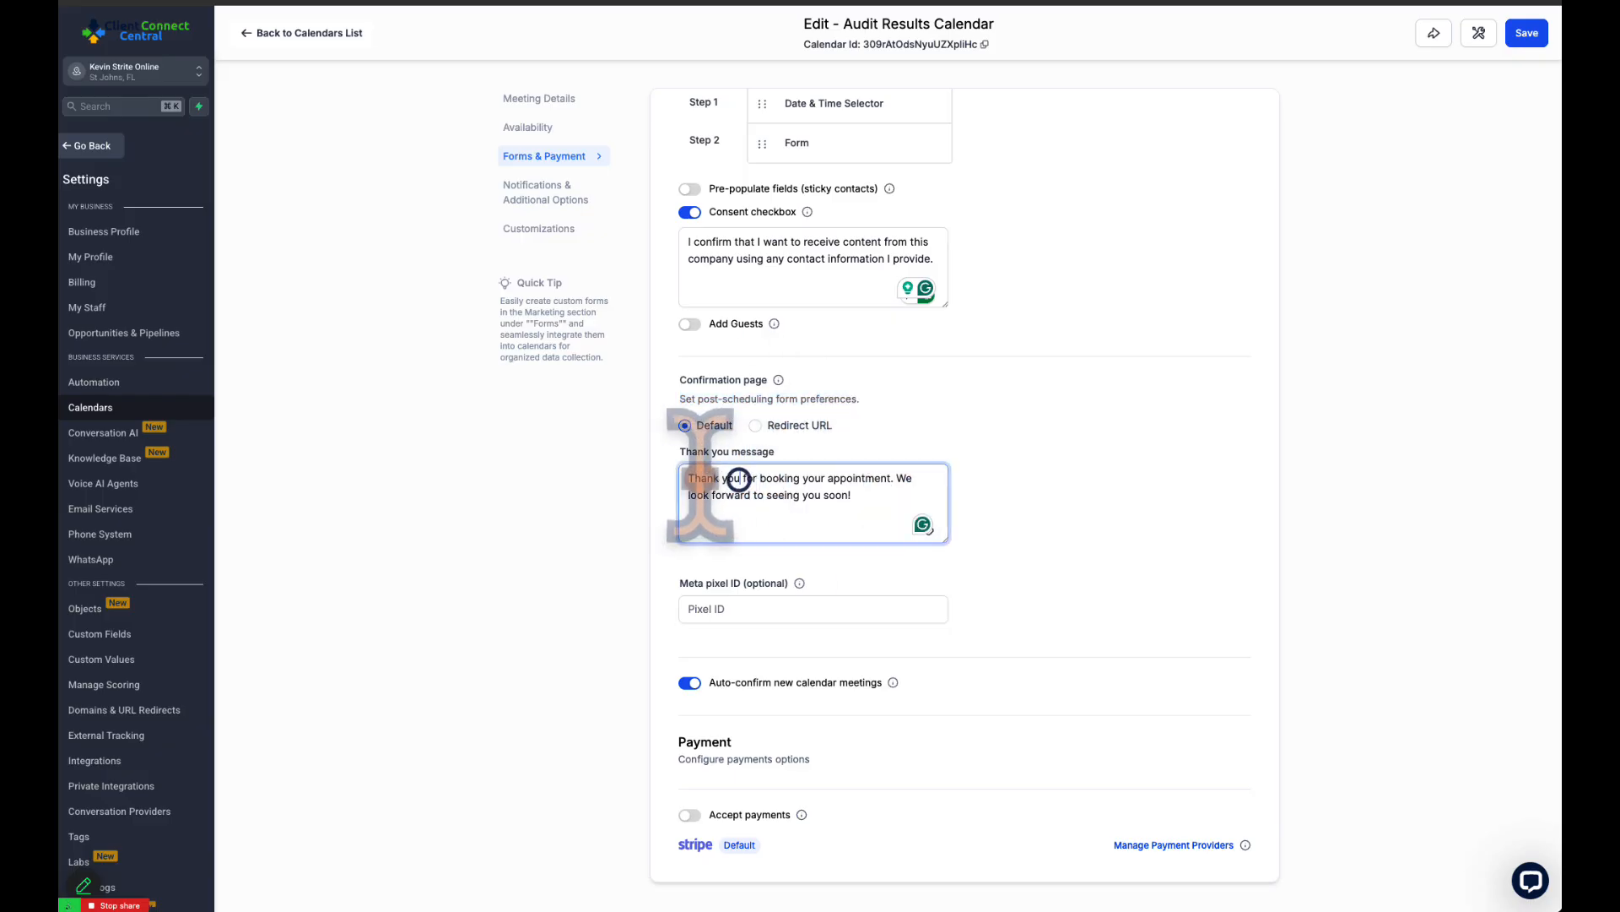
left_click_drag(676, 476, 858, 496)
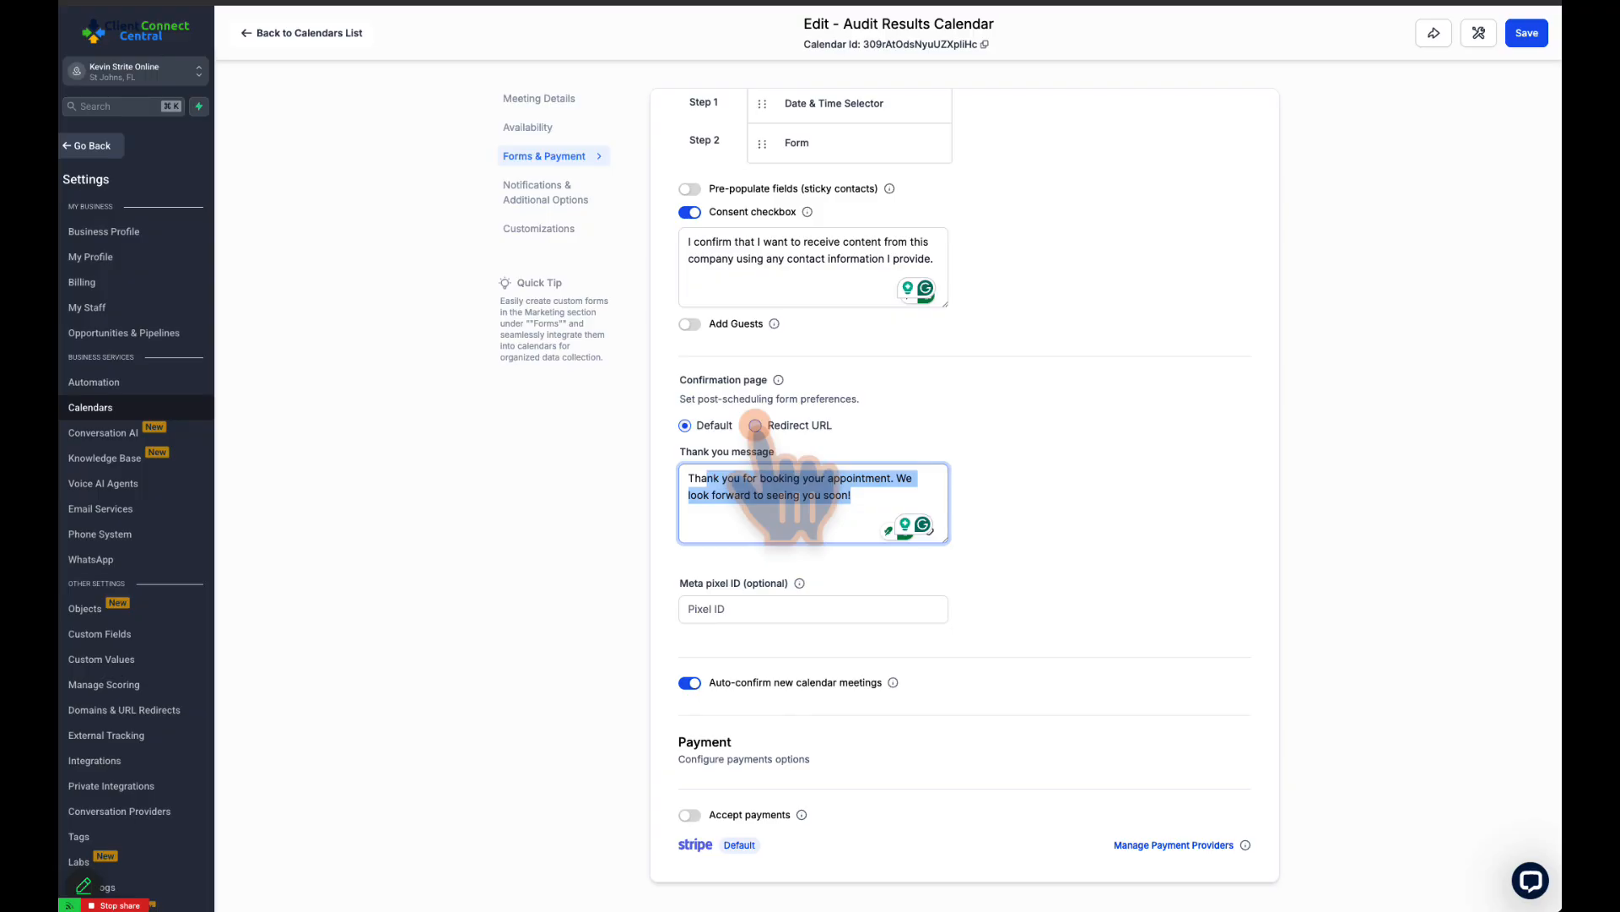
left_click(756, 425)
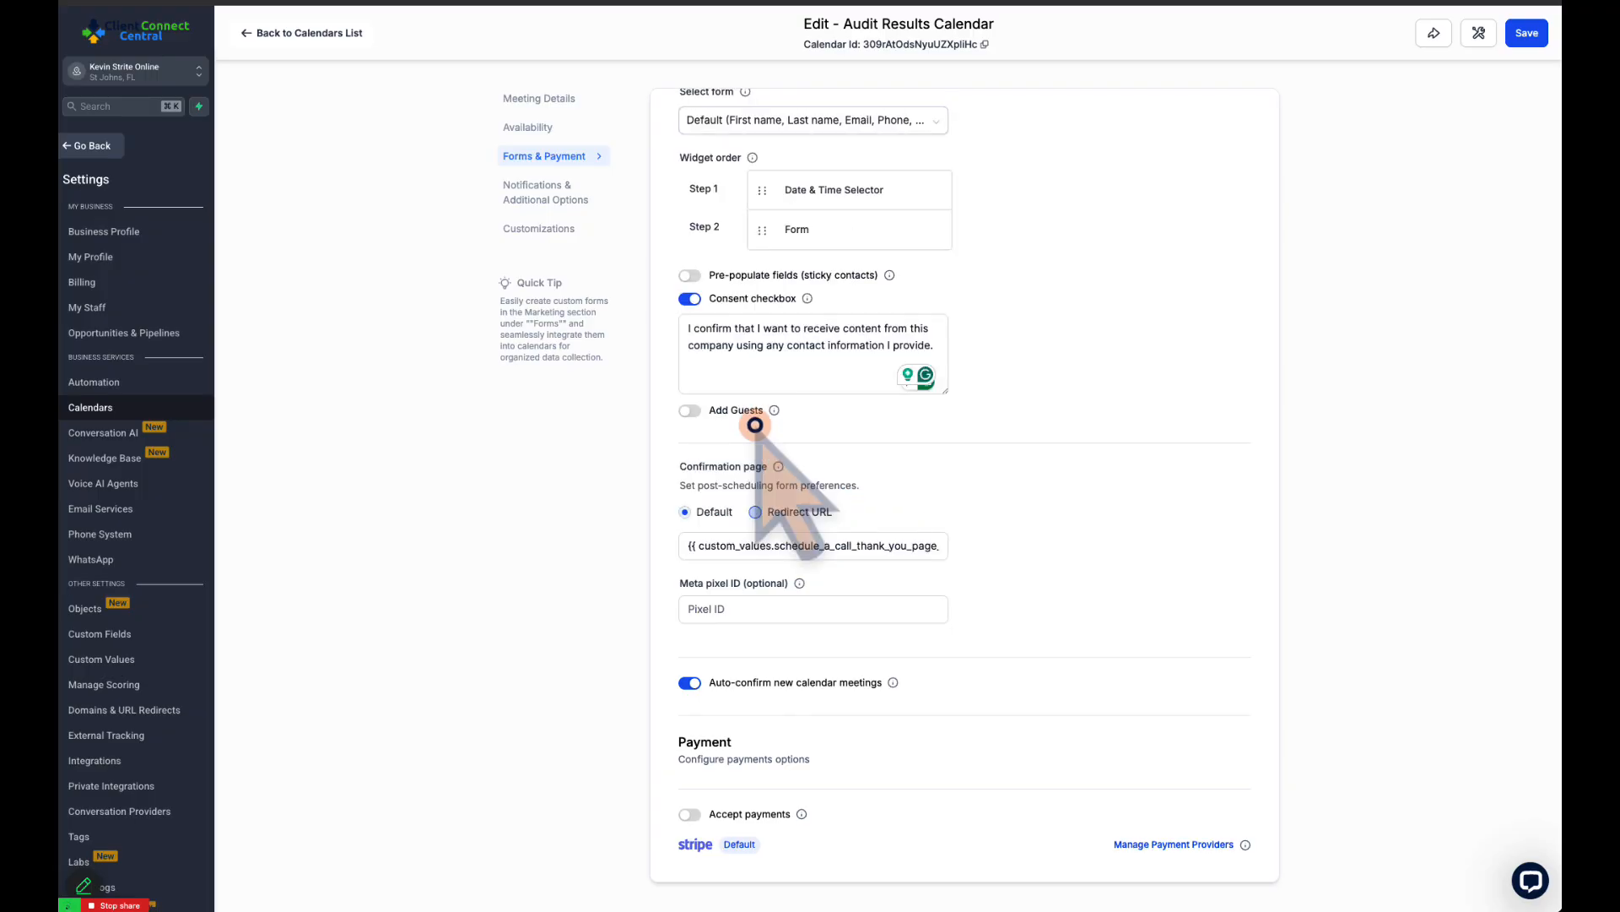
left_click(685, 512)
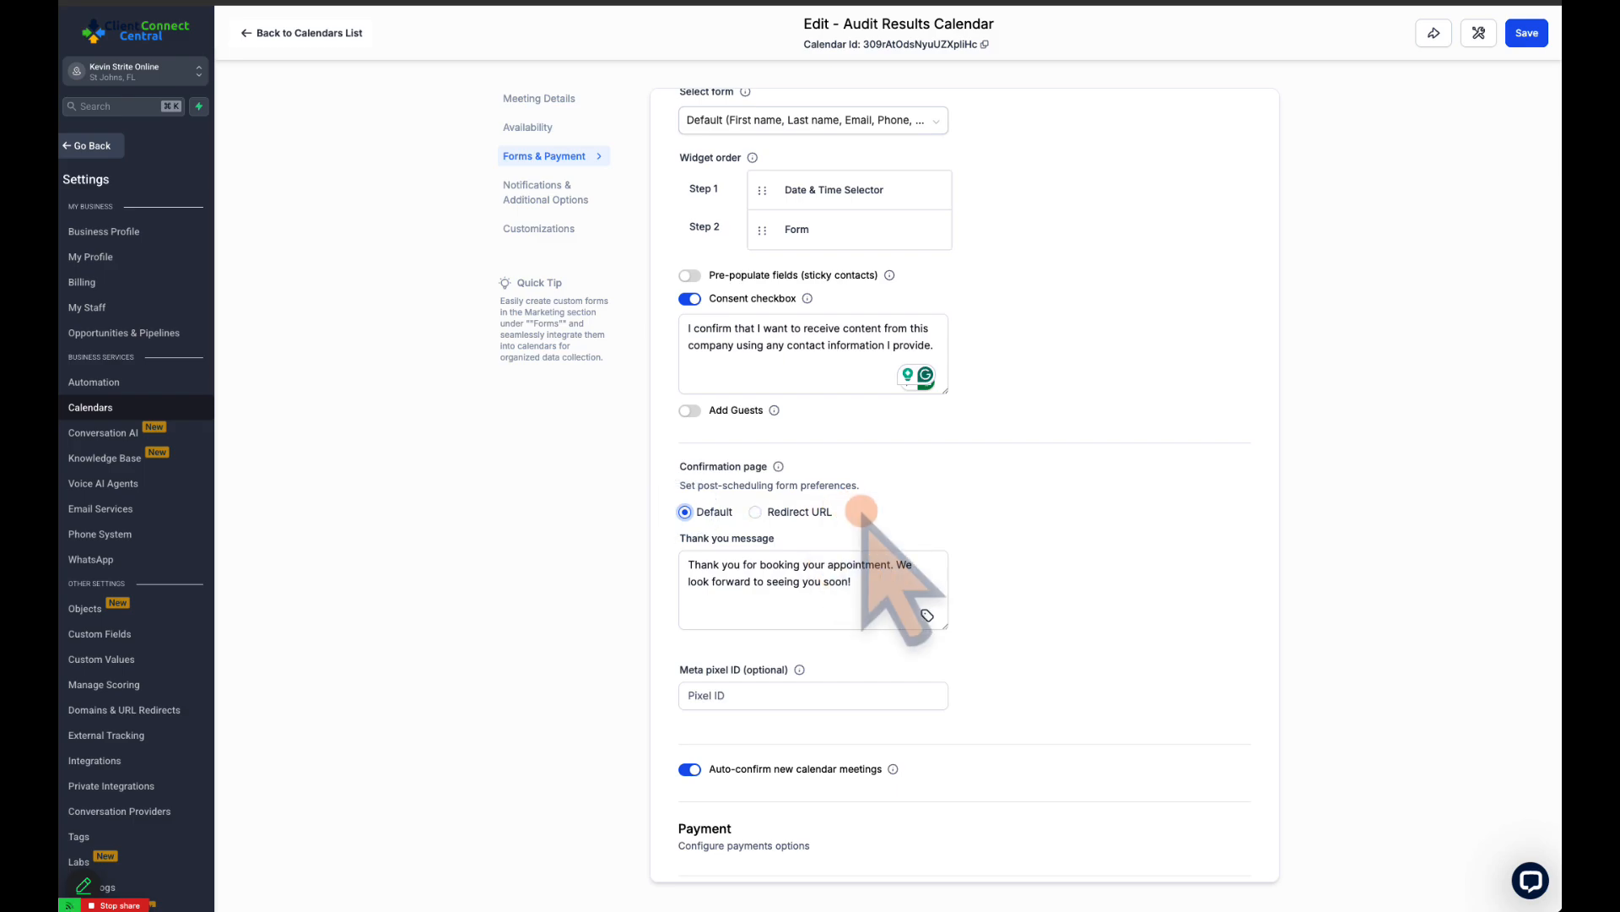
scroll(862, 512, "down", 1)
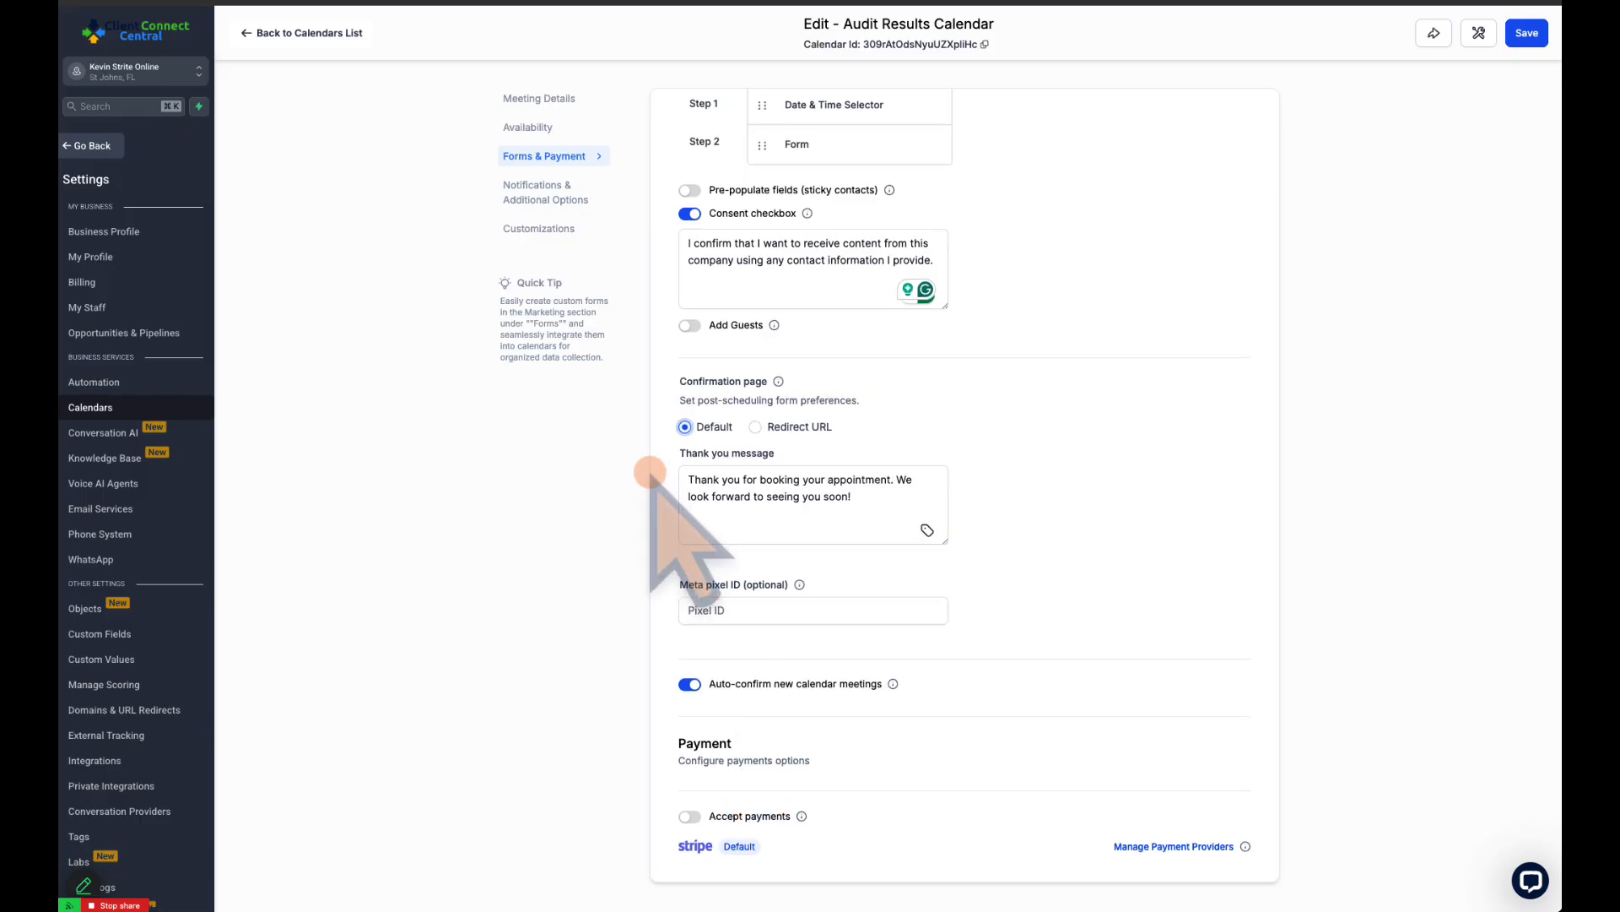
Open the notifications and additional options, and examine the booked-appointment notifications for unconfirmed and confirmed status
left_click(544, 191)
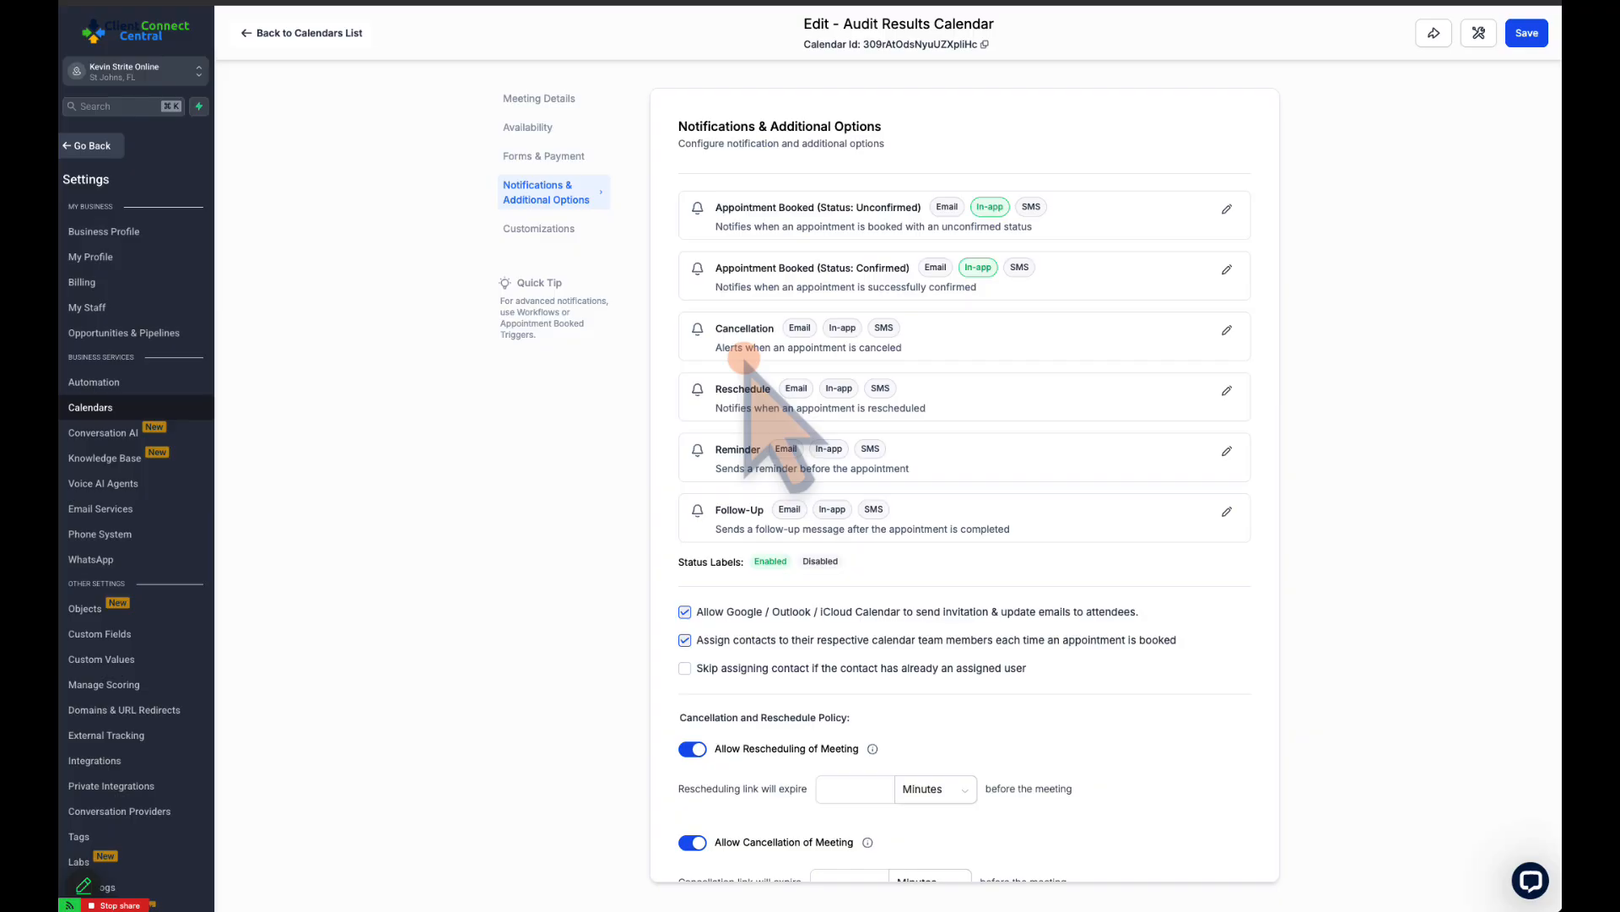
left_click_drag(742, 207, 903, 207)
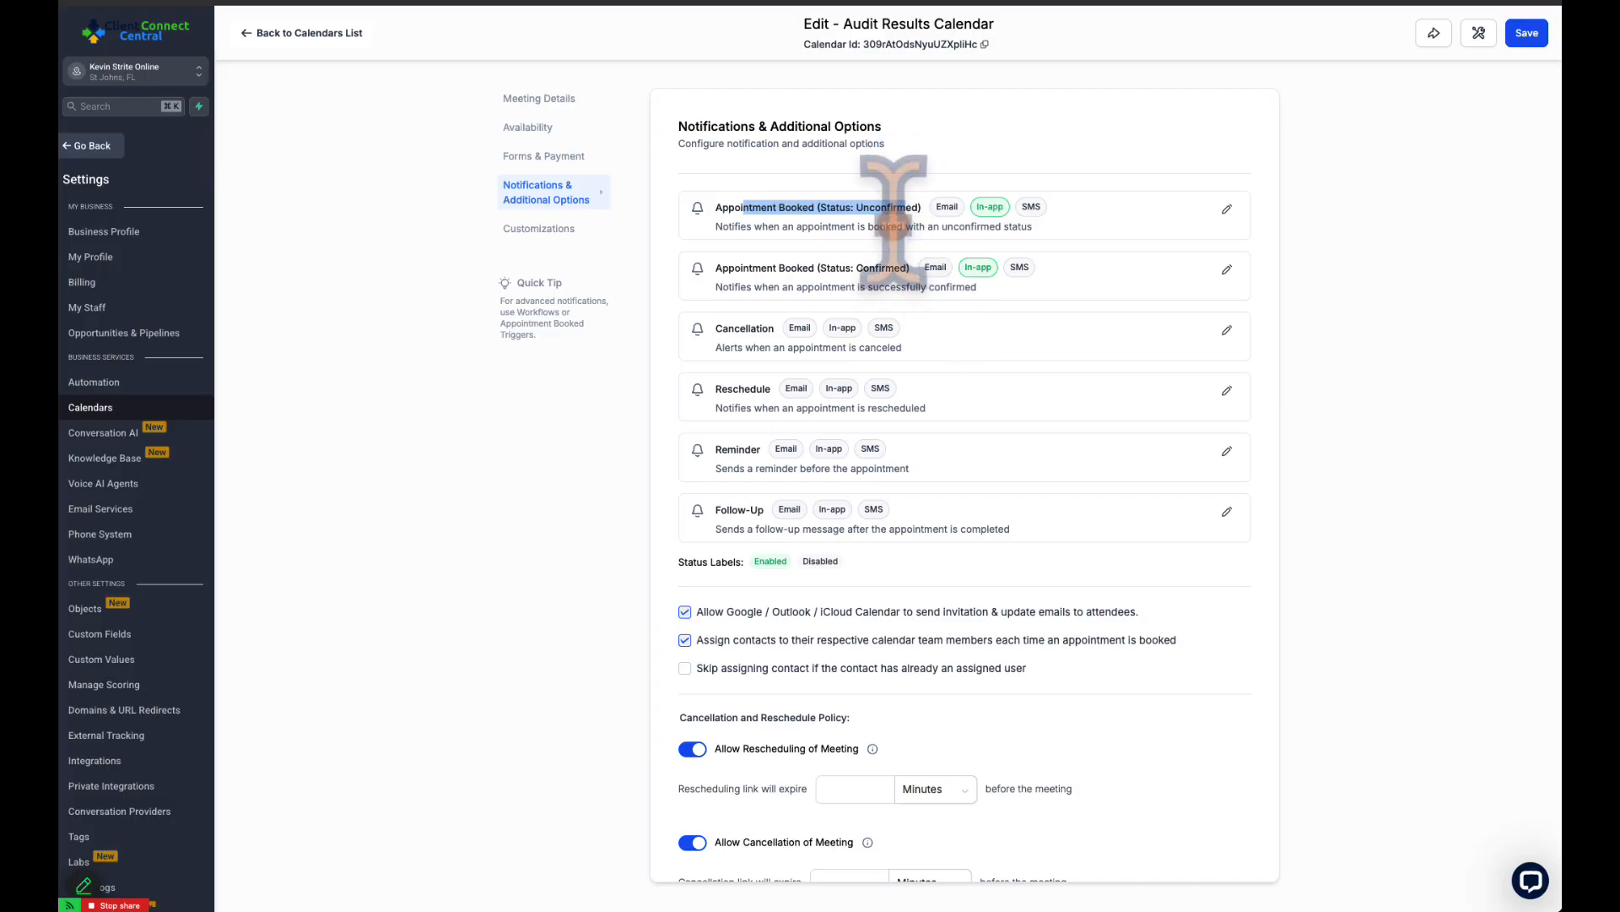
left_click(887, 226)
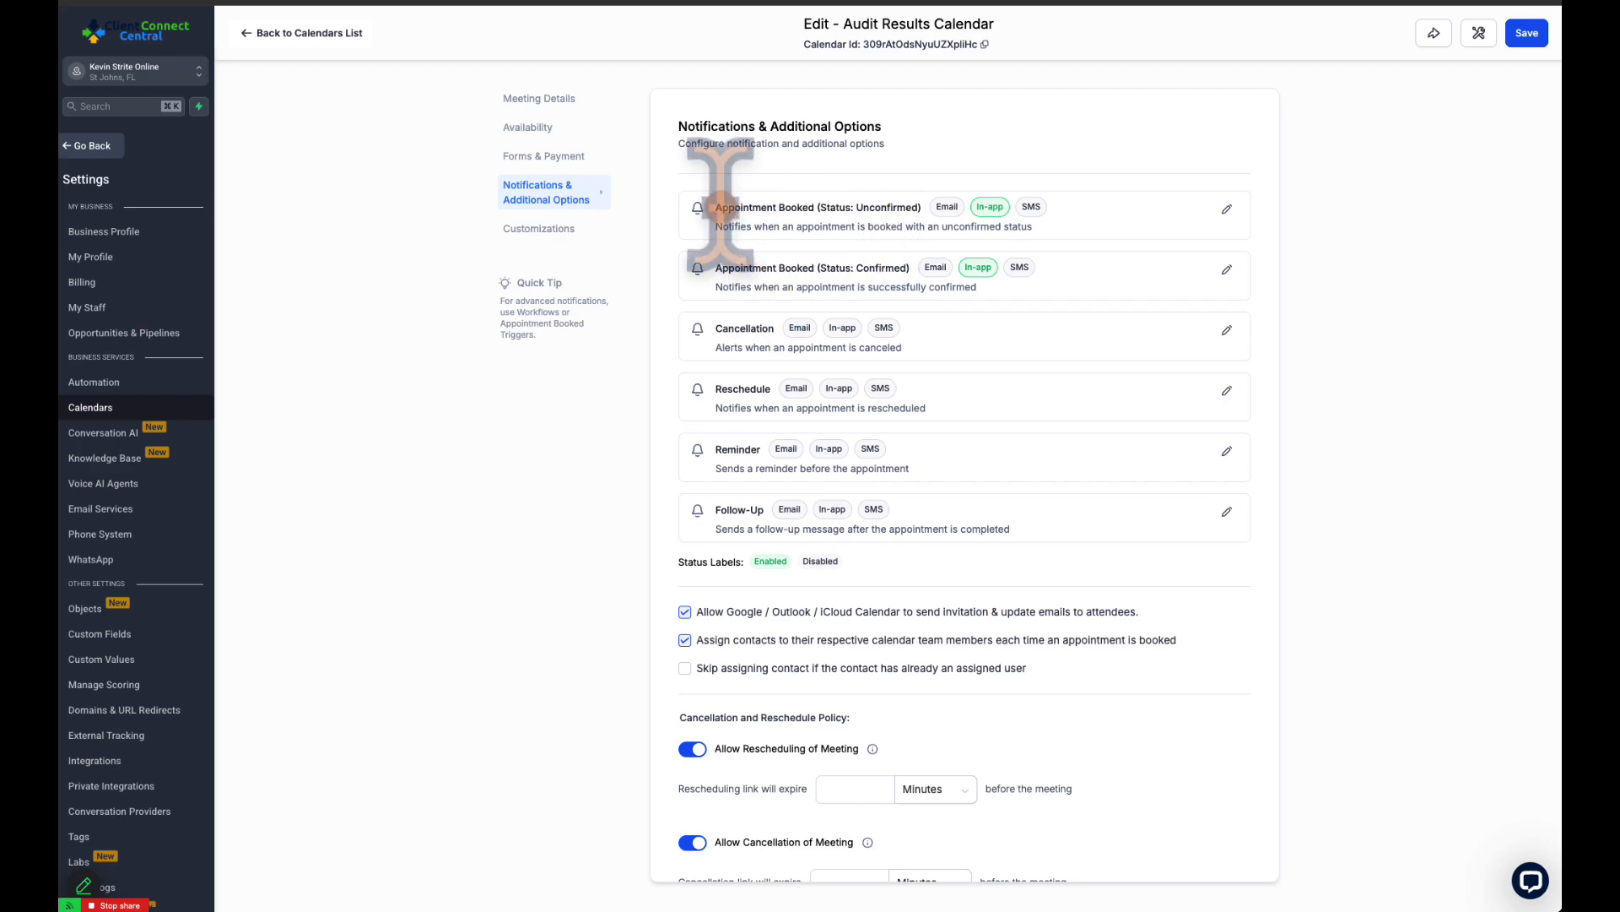
left_click_drag(720, 206, 918, 204)
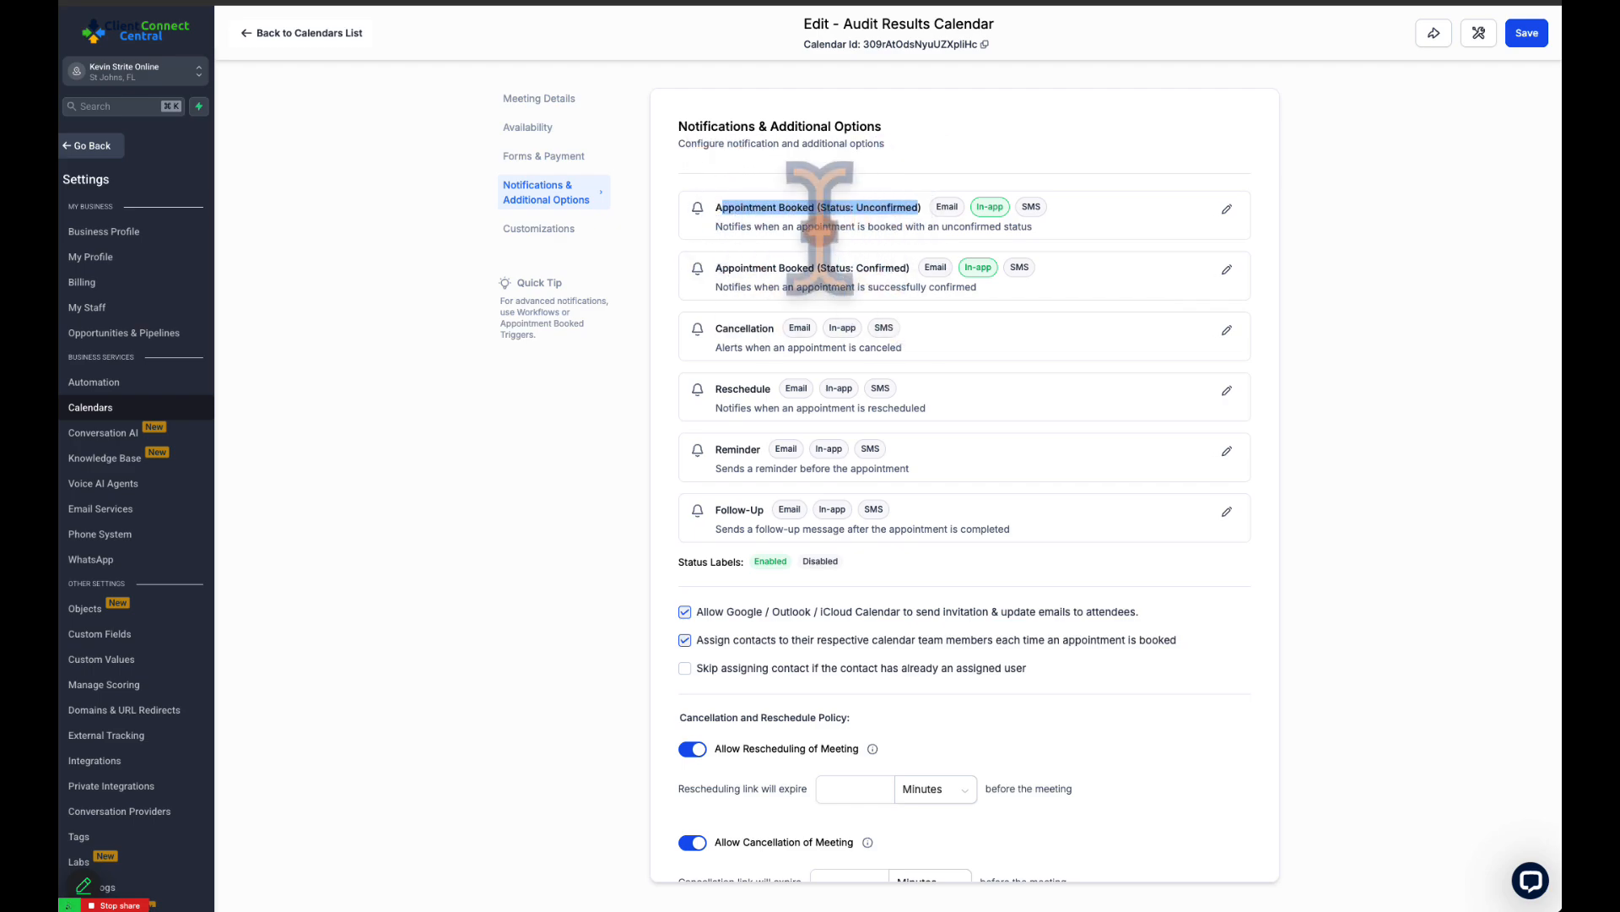
left_click(764, 262)
left_click_drag(750, 268, 916, 268)
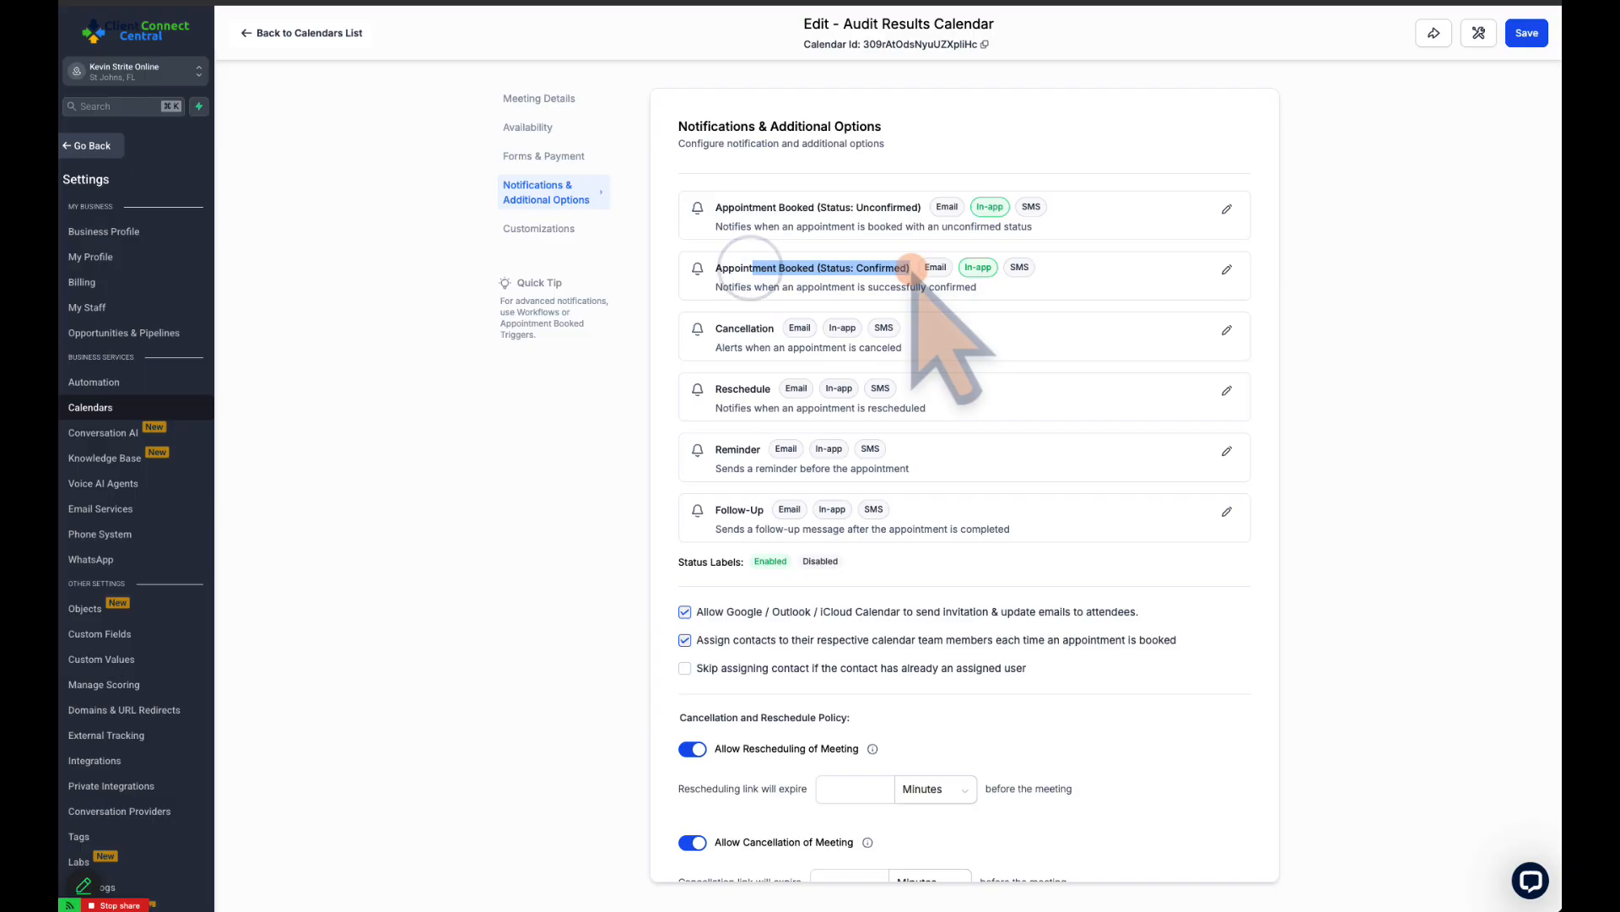
left_click(818, 268)
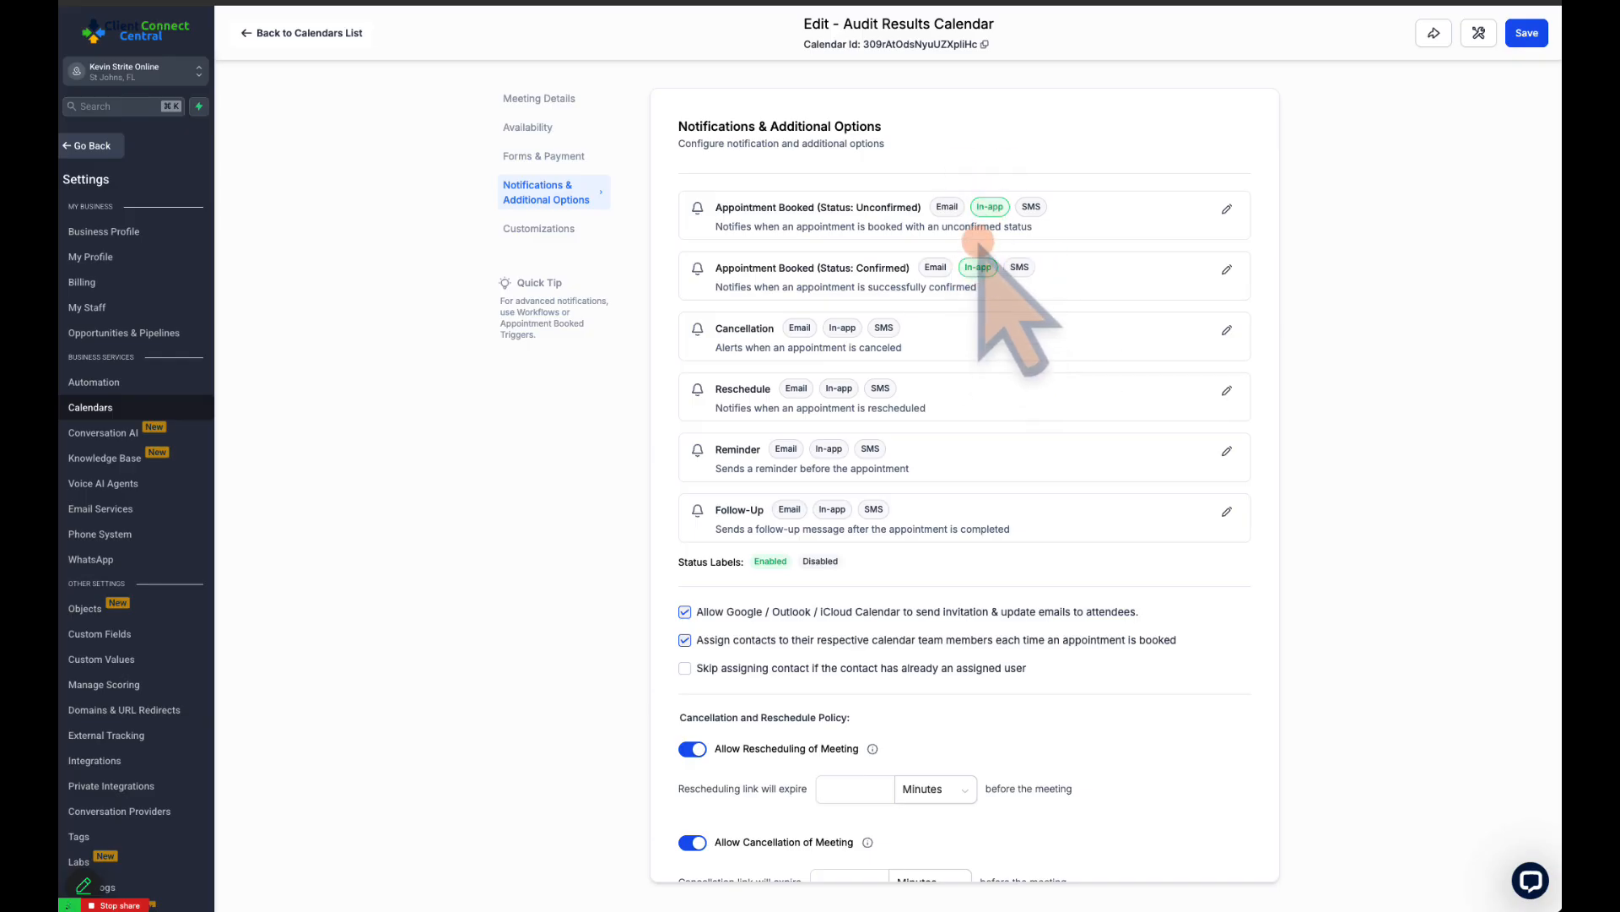
Inspect the email, in-app and SMS settings of the unconfirmed appointment notification and close it without saving
left_click(1227, 209)
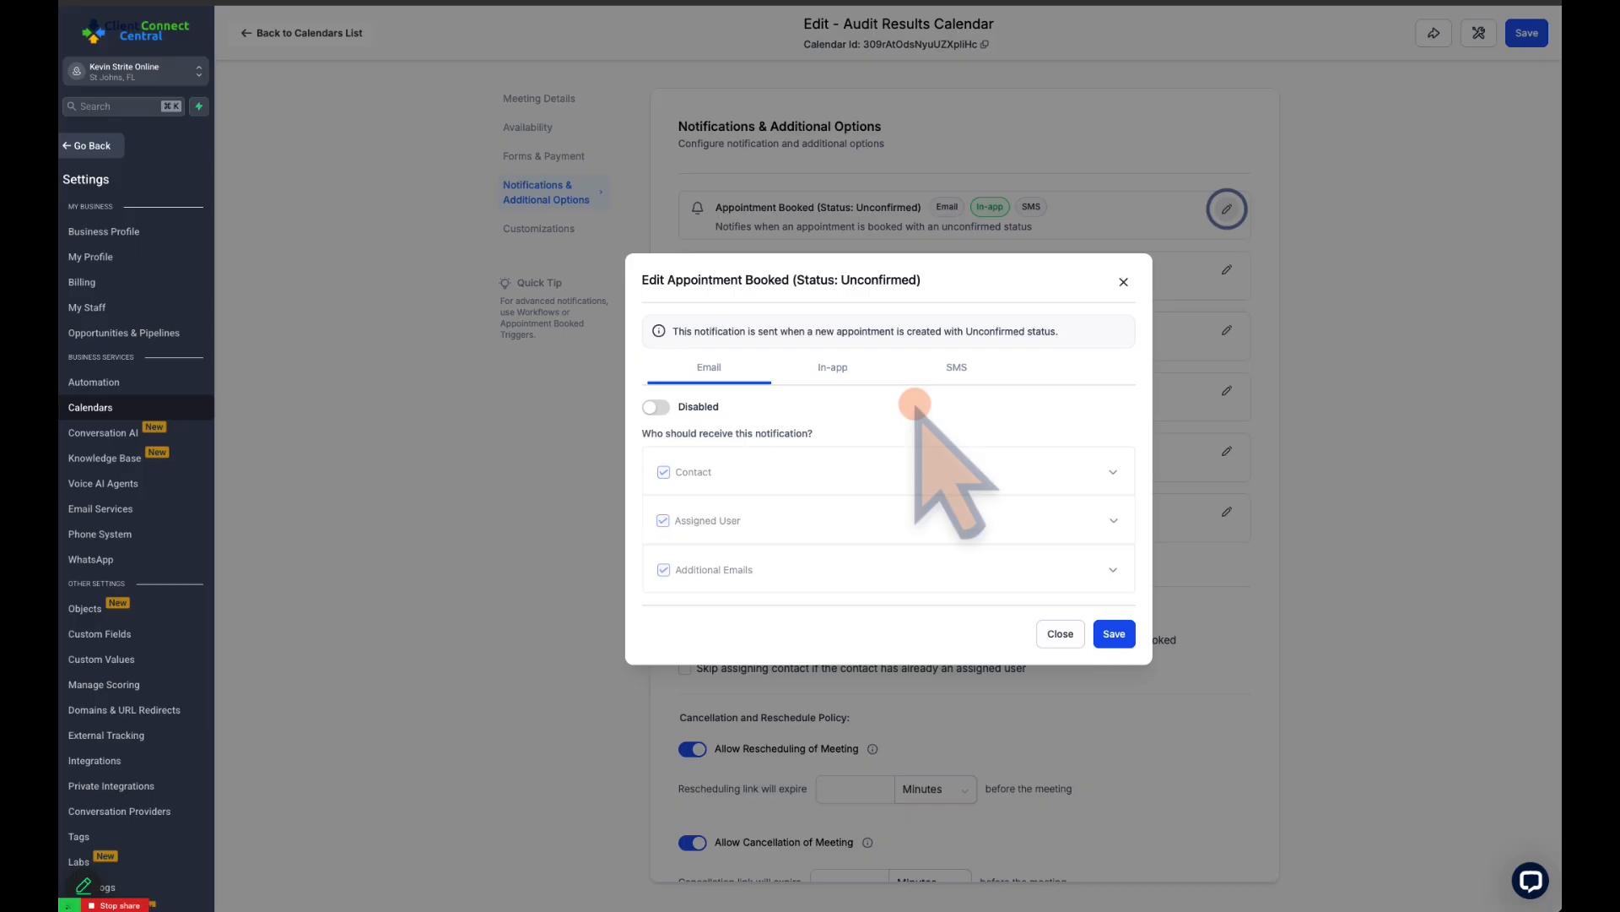
left_click(802, 371)
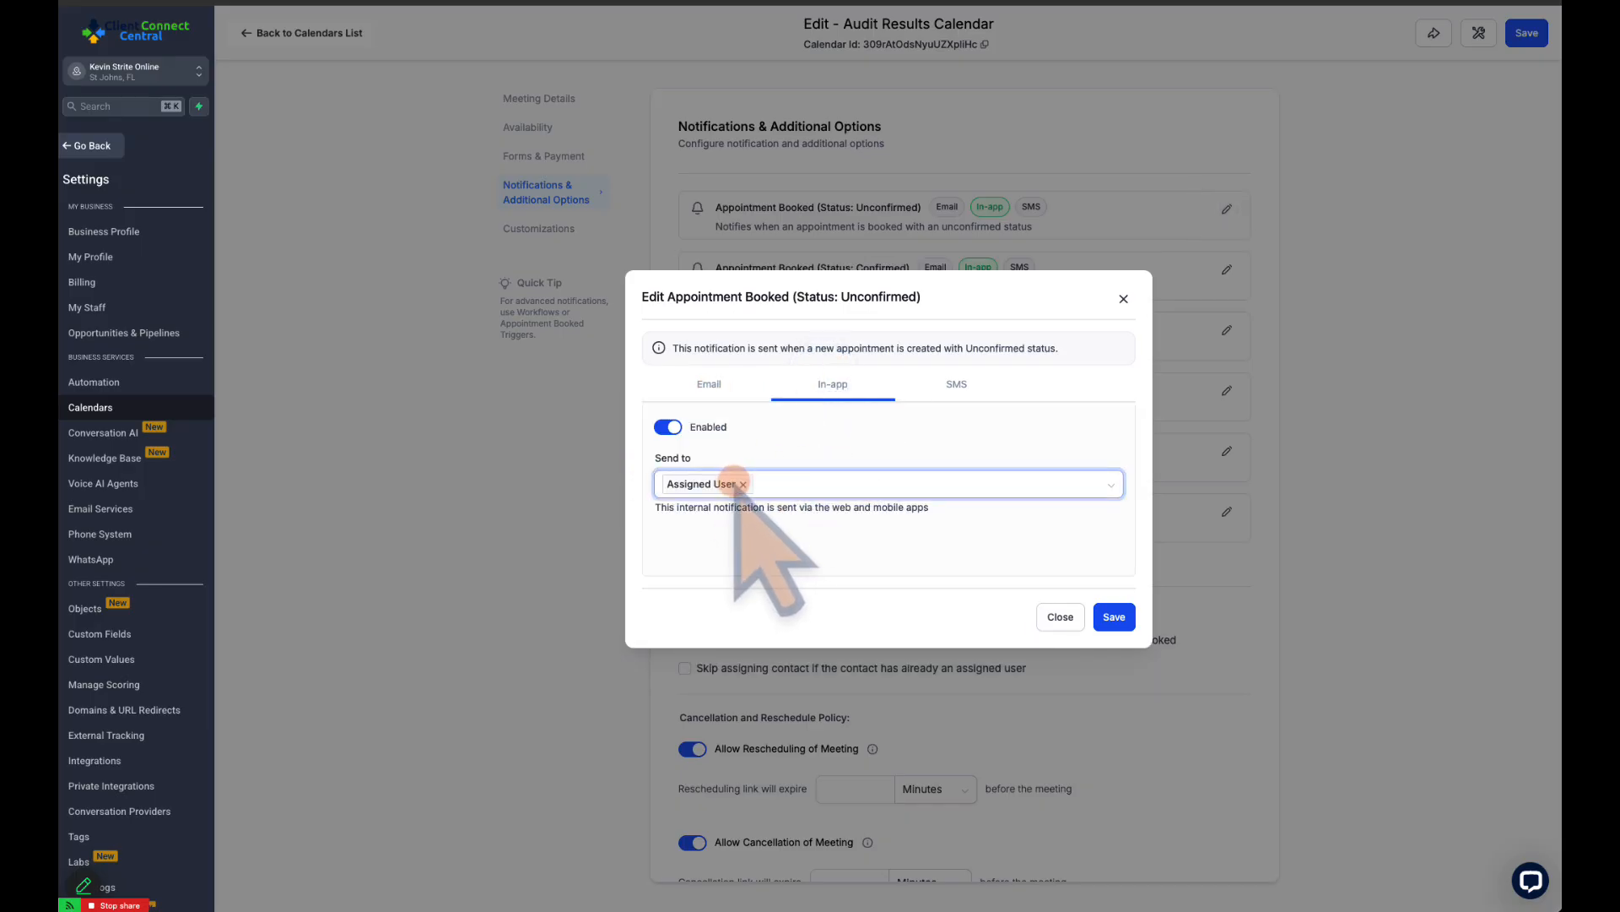
left_click(962, 380)
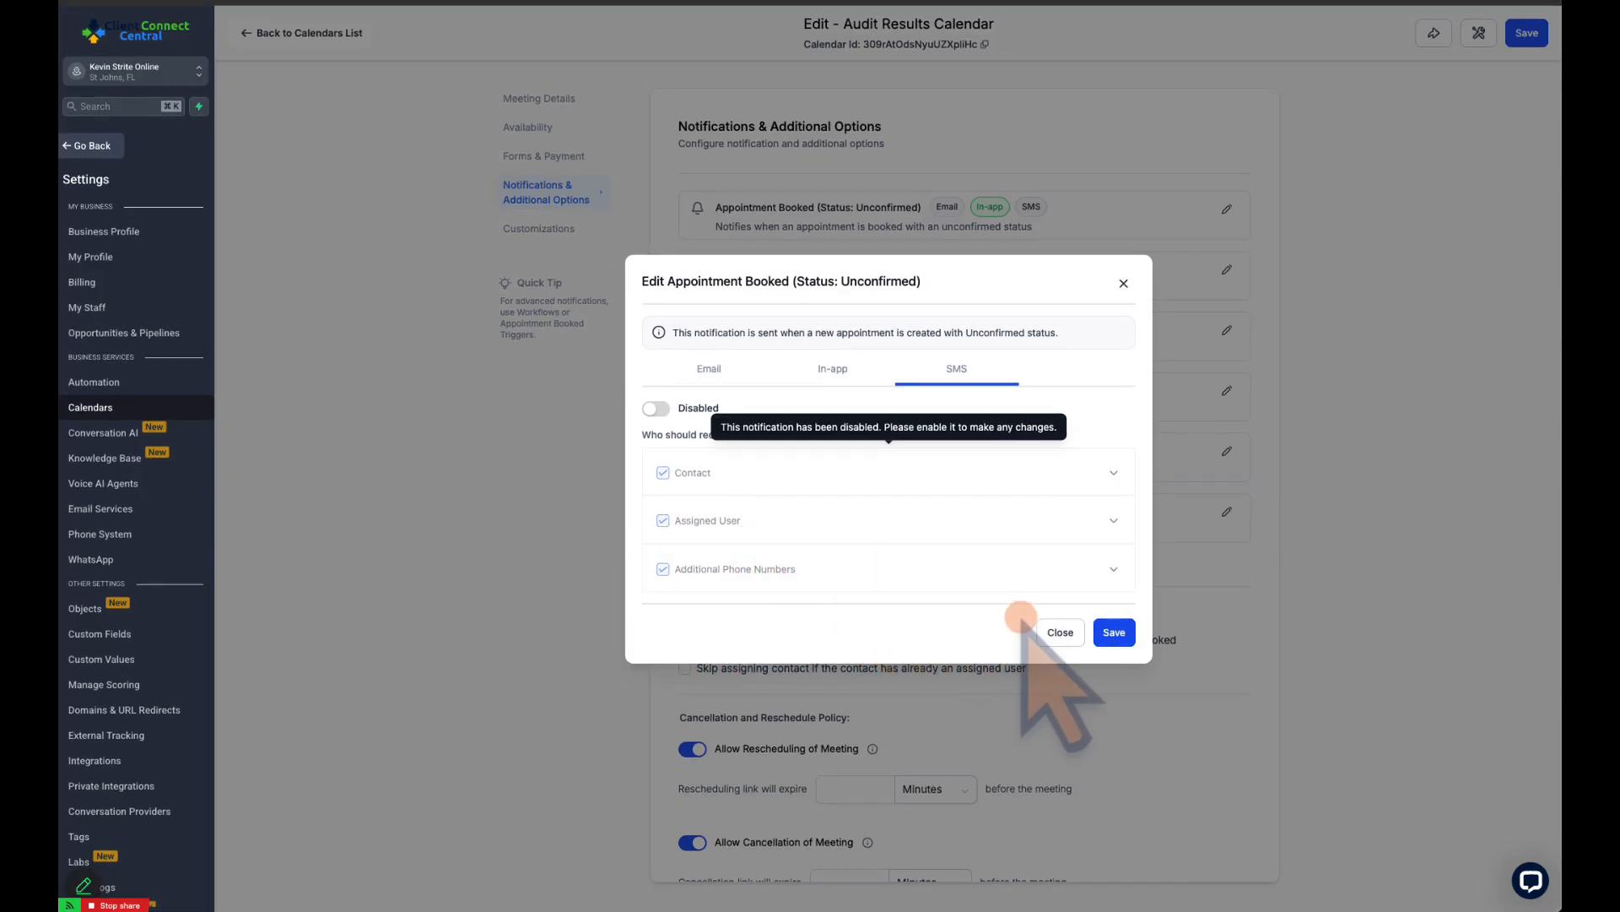
left_click(707, 369)
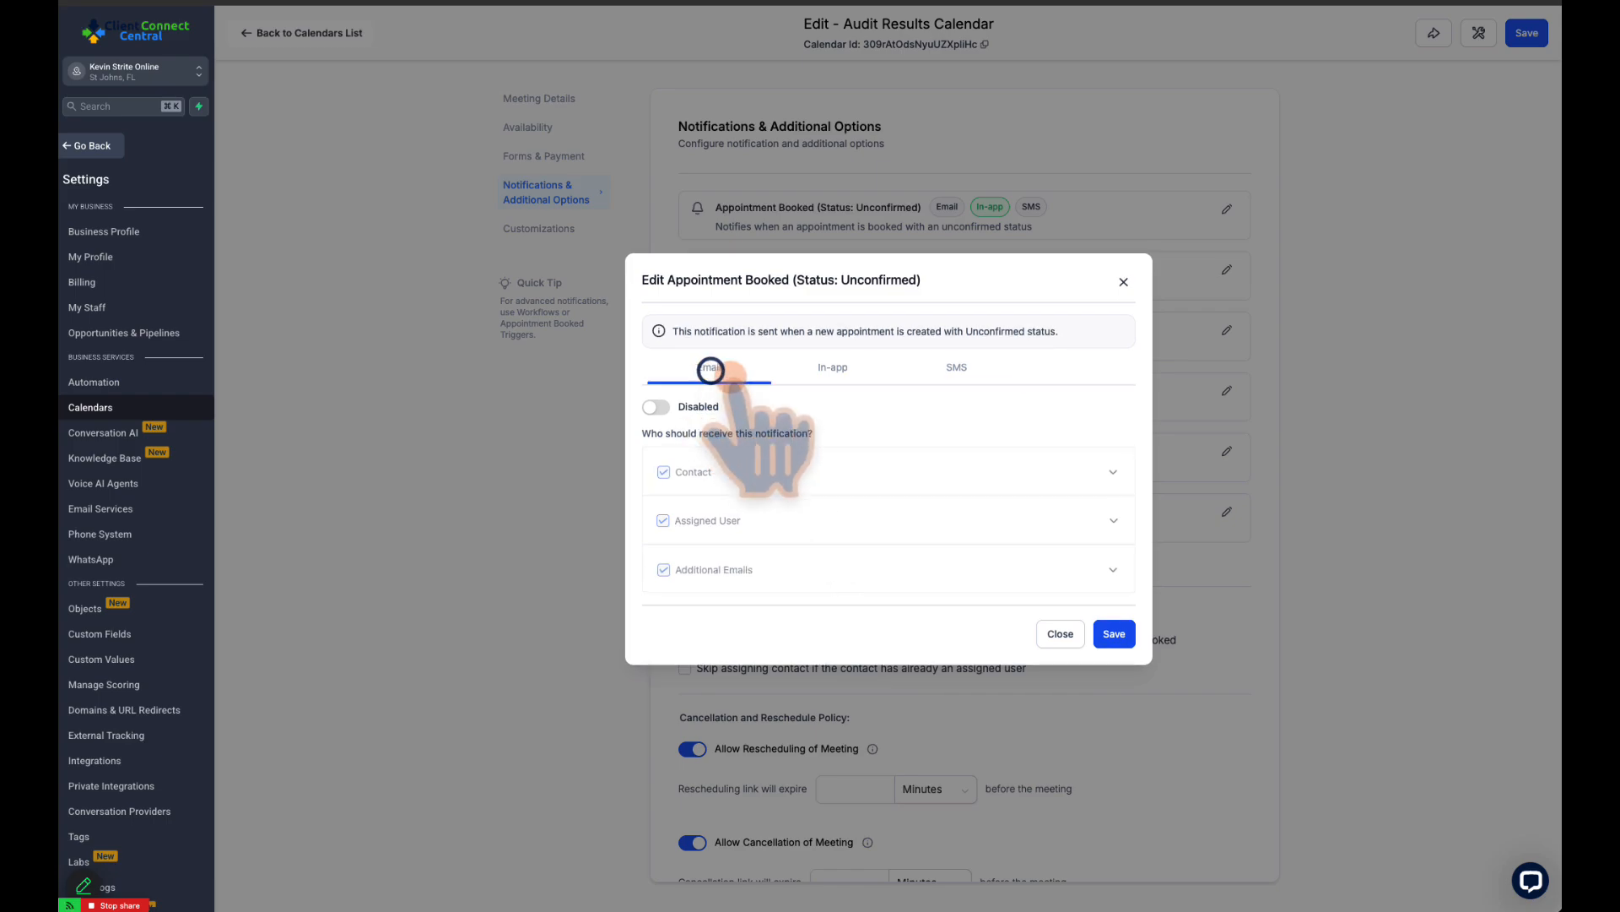
left_click(1057, 633)
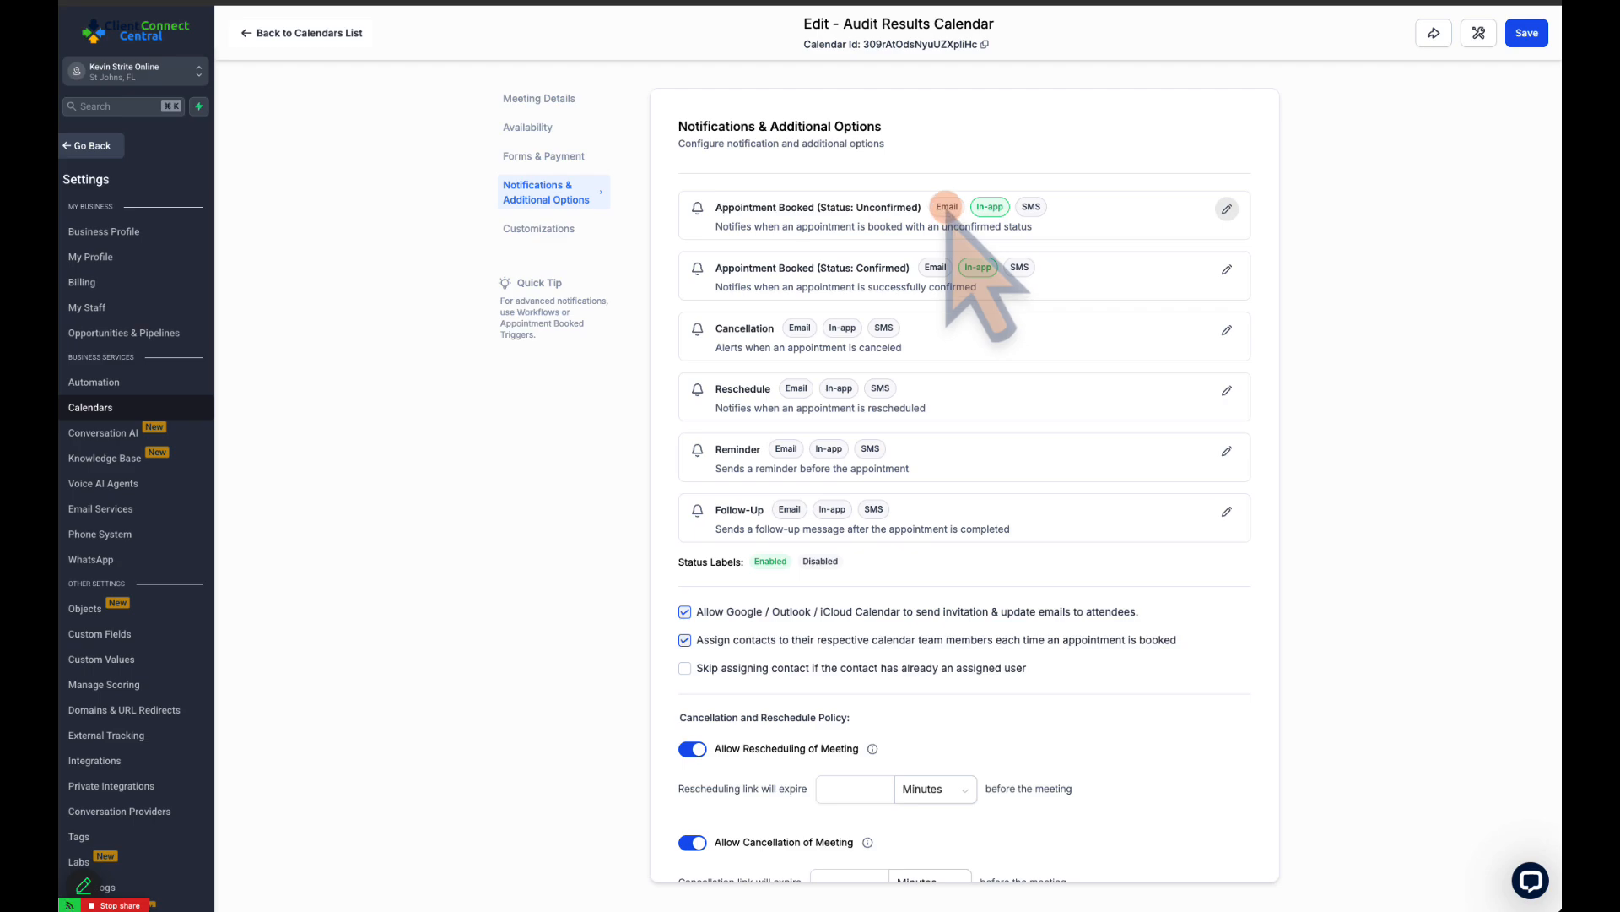
Review the calendar invitation and contact assignment options and the cancellation and reschedule policy
scroll(1085, 503, "down", 1)
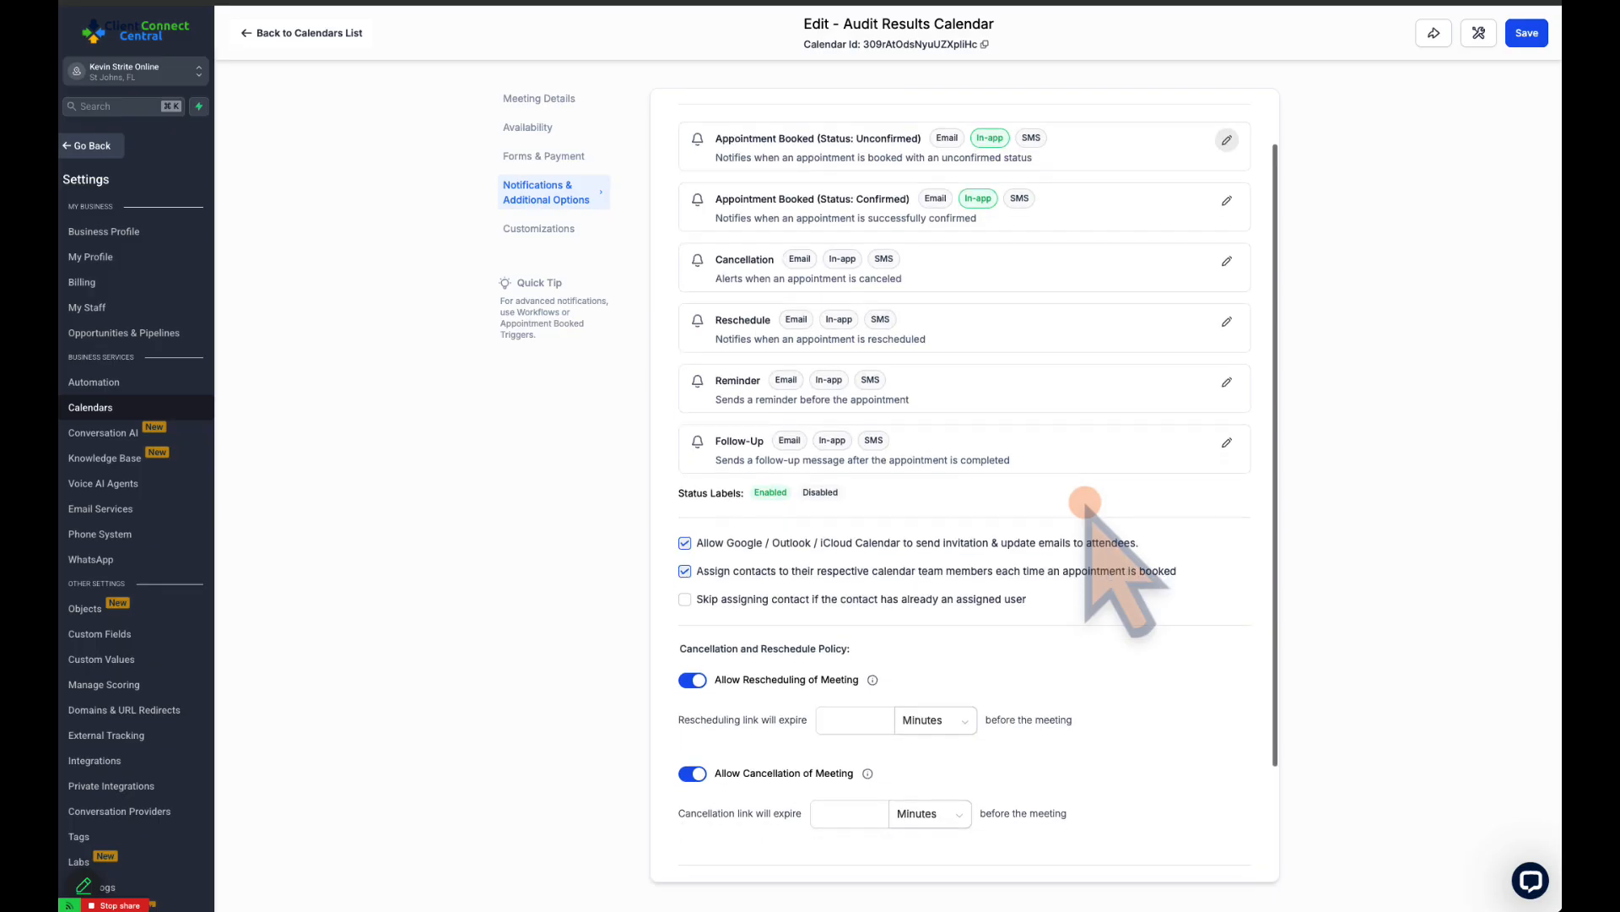
scroll(1085, 503, "down", 3)
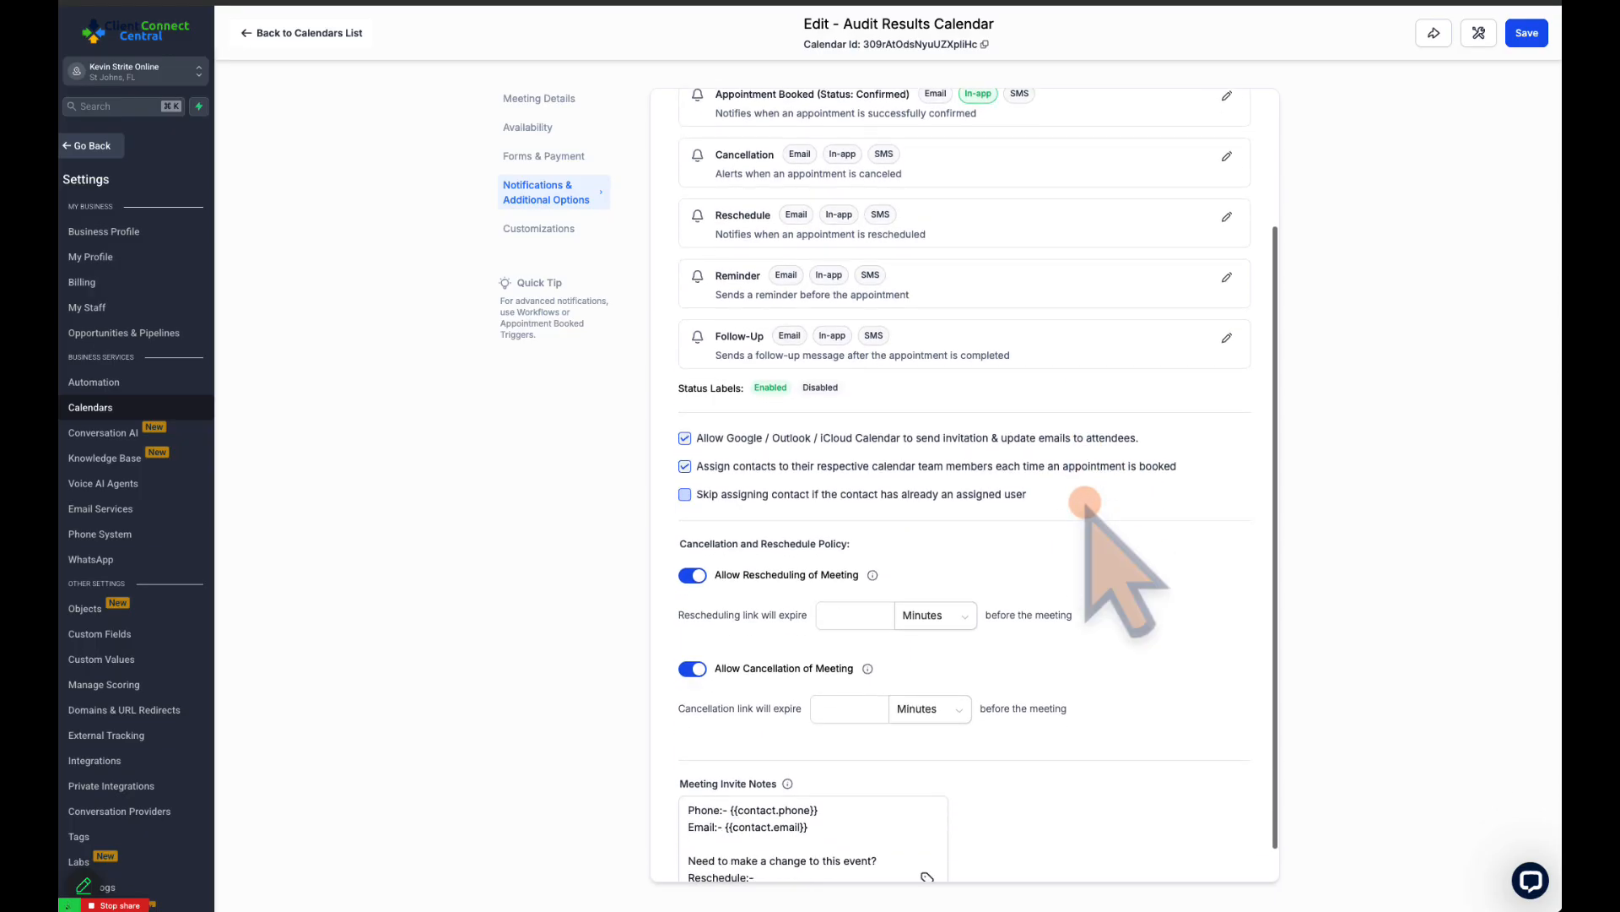
scroll(1085, 503, "down", 1)
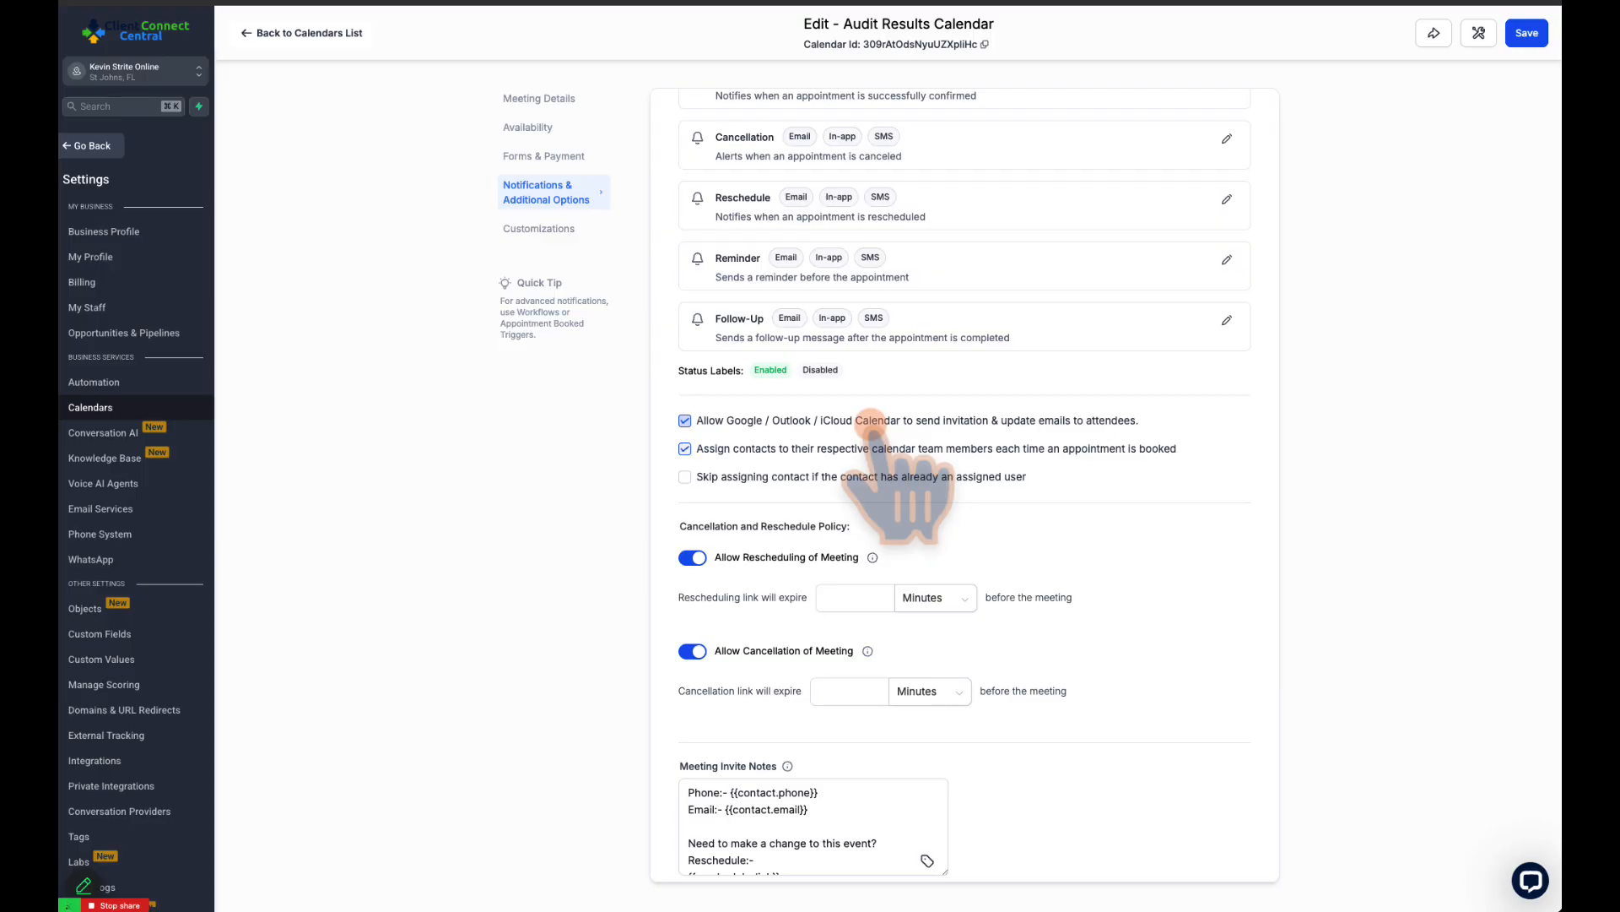
scroll(887, 477, "down", 1)
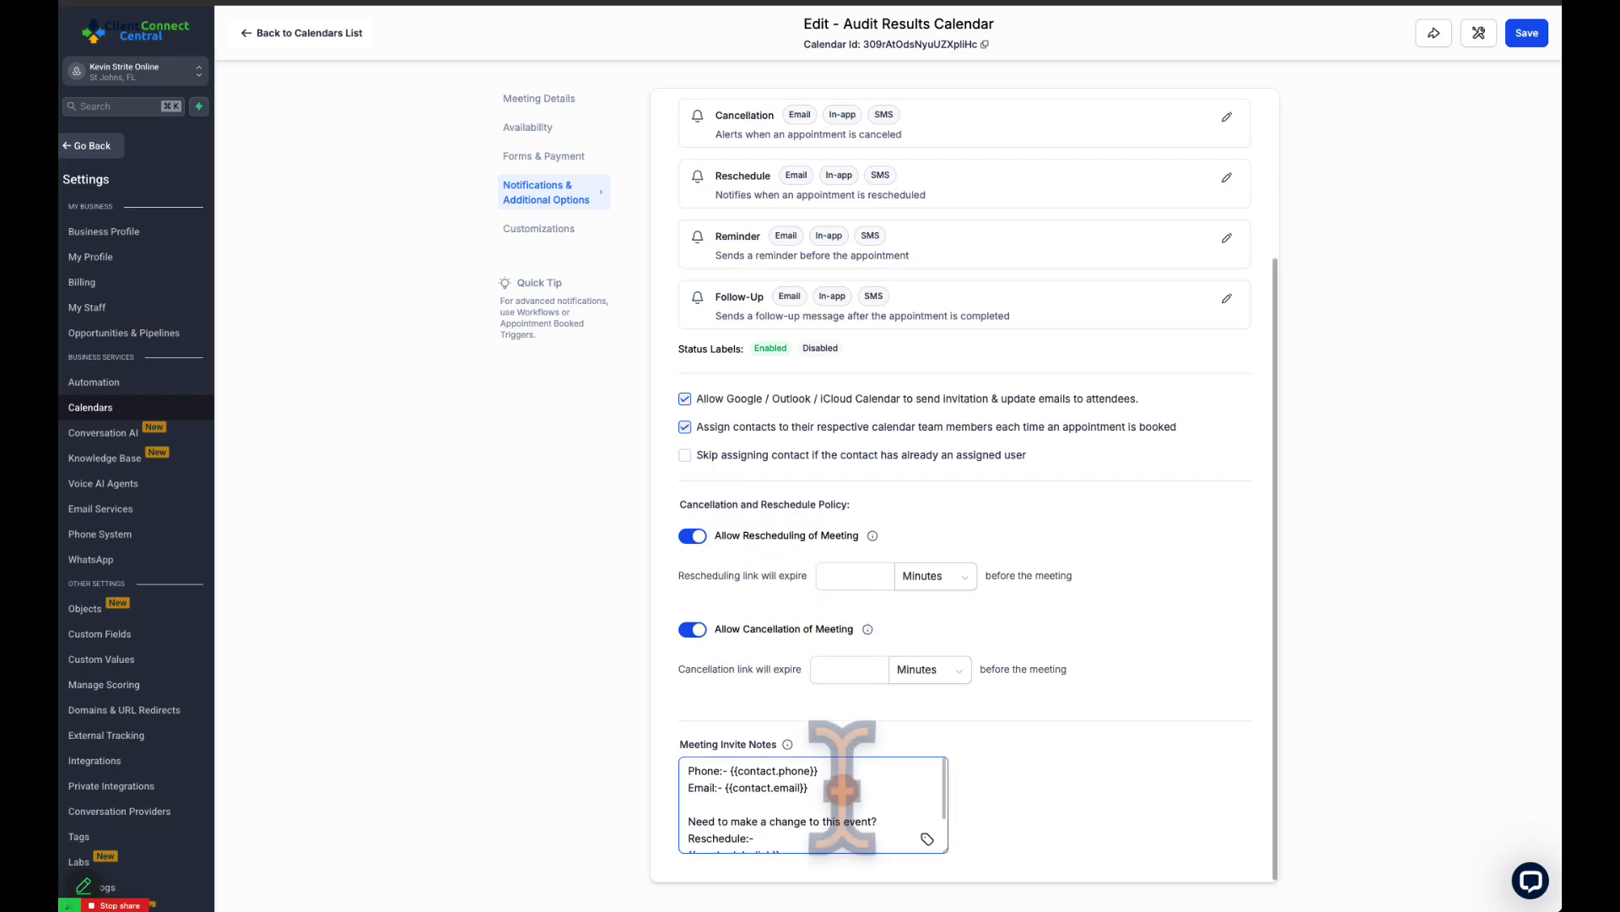
Read through the meeting invite notes, including the contact fields and the reschedule and cancellation links
scroll(842, 789, "down", 2)
scroll(842, 789, "up", 3)
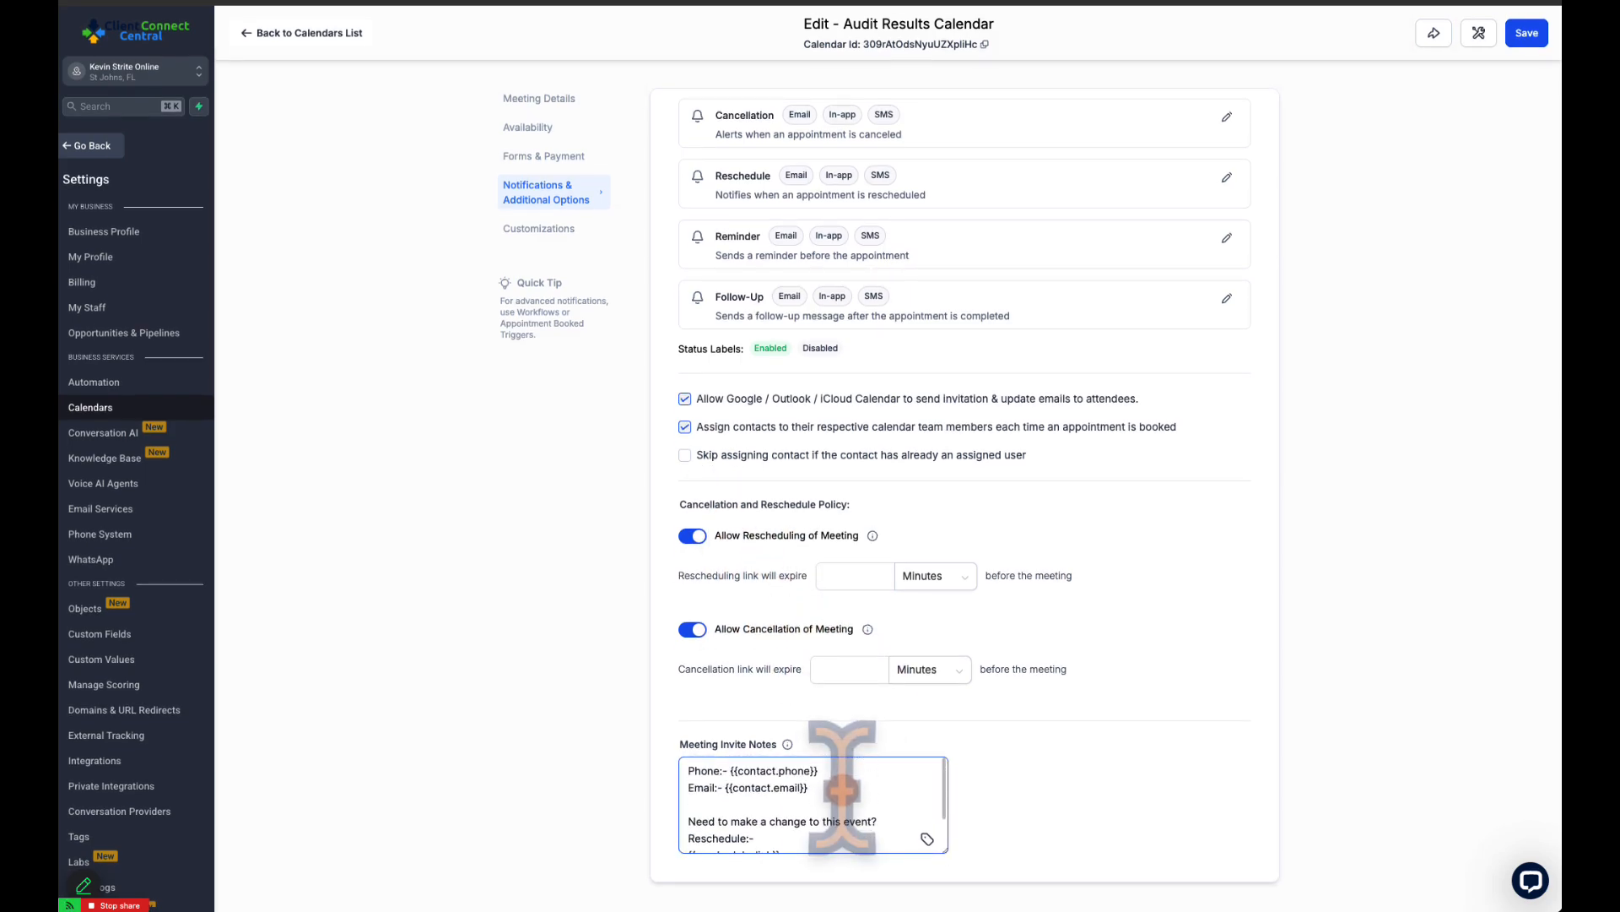
scroll(842, 789, "up", 1)
scroll(841, 789, "down", 2)
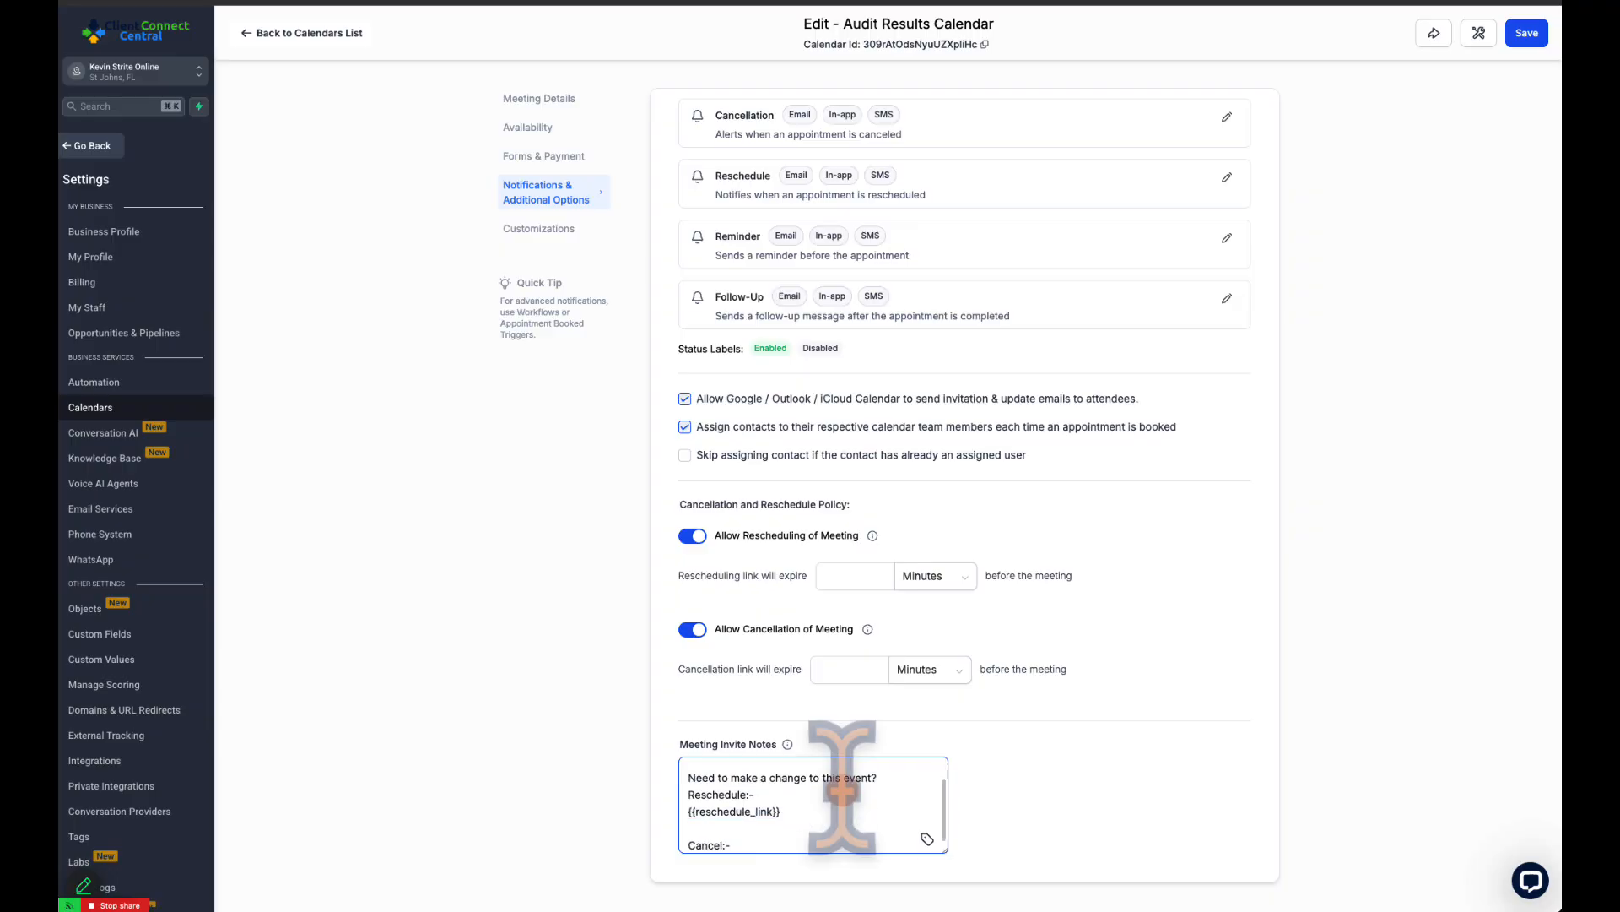
scroll(842, 789, "up", 2)
scroll(842, 790, "down", 2)
scroll(841, 789, "up", 2)
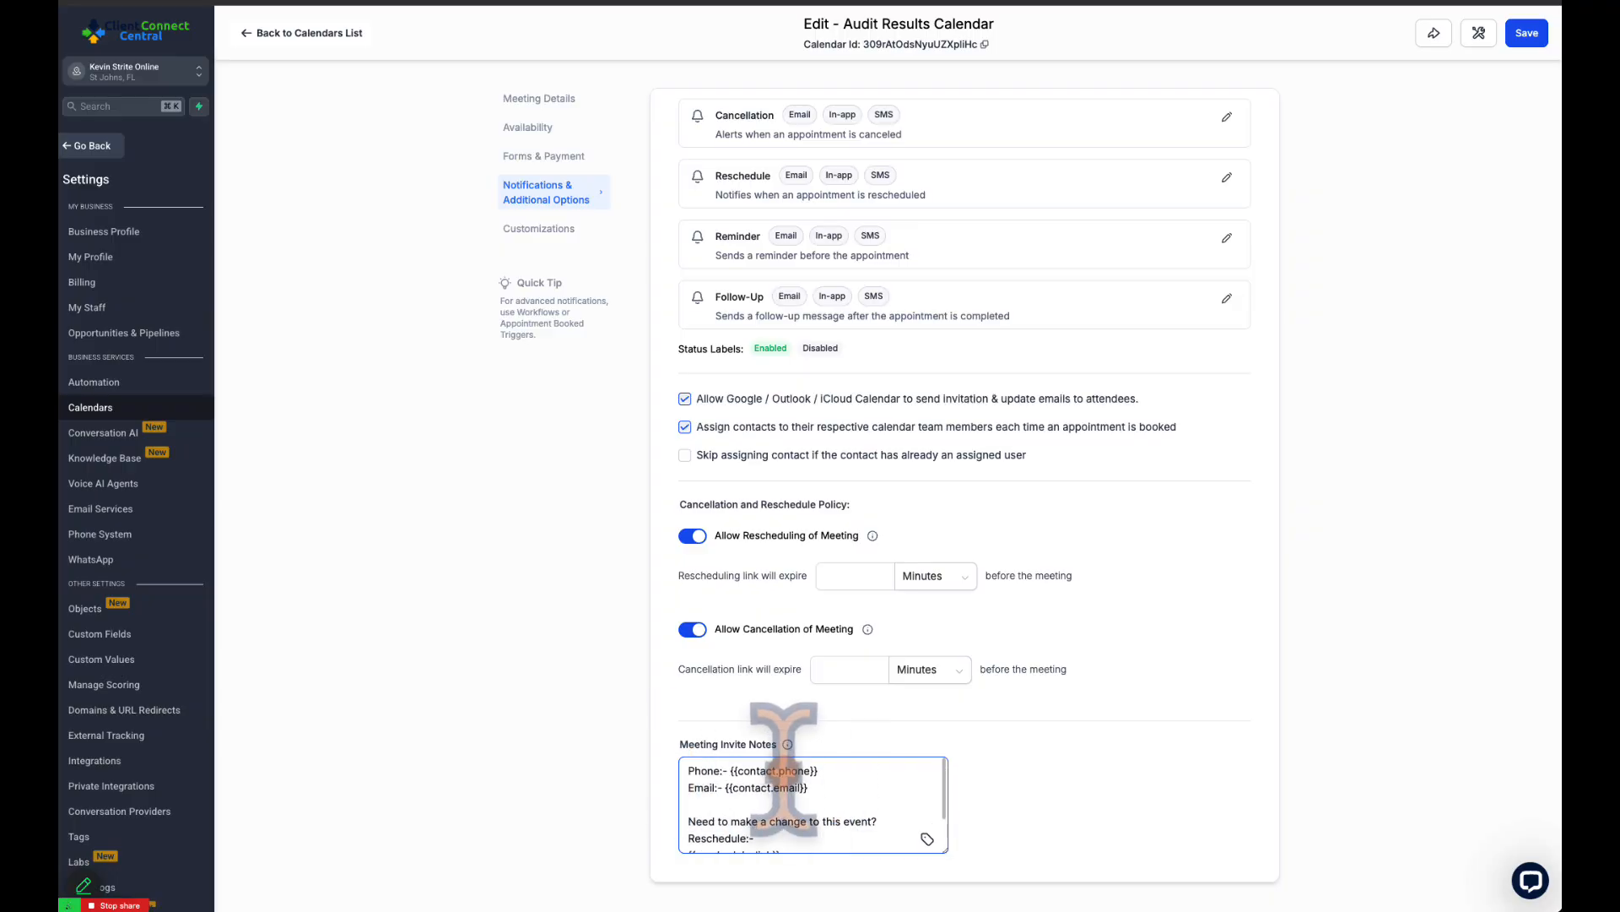
scroll(850, 789, "down", 2)
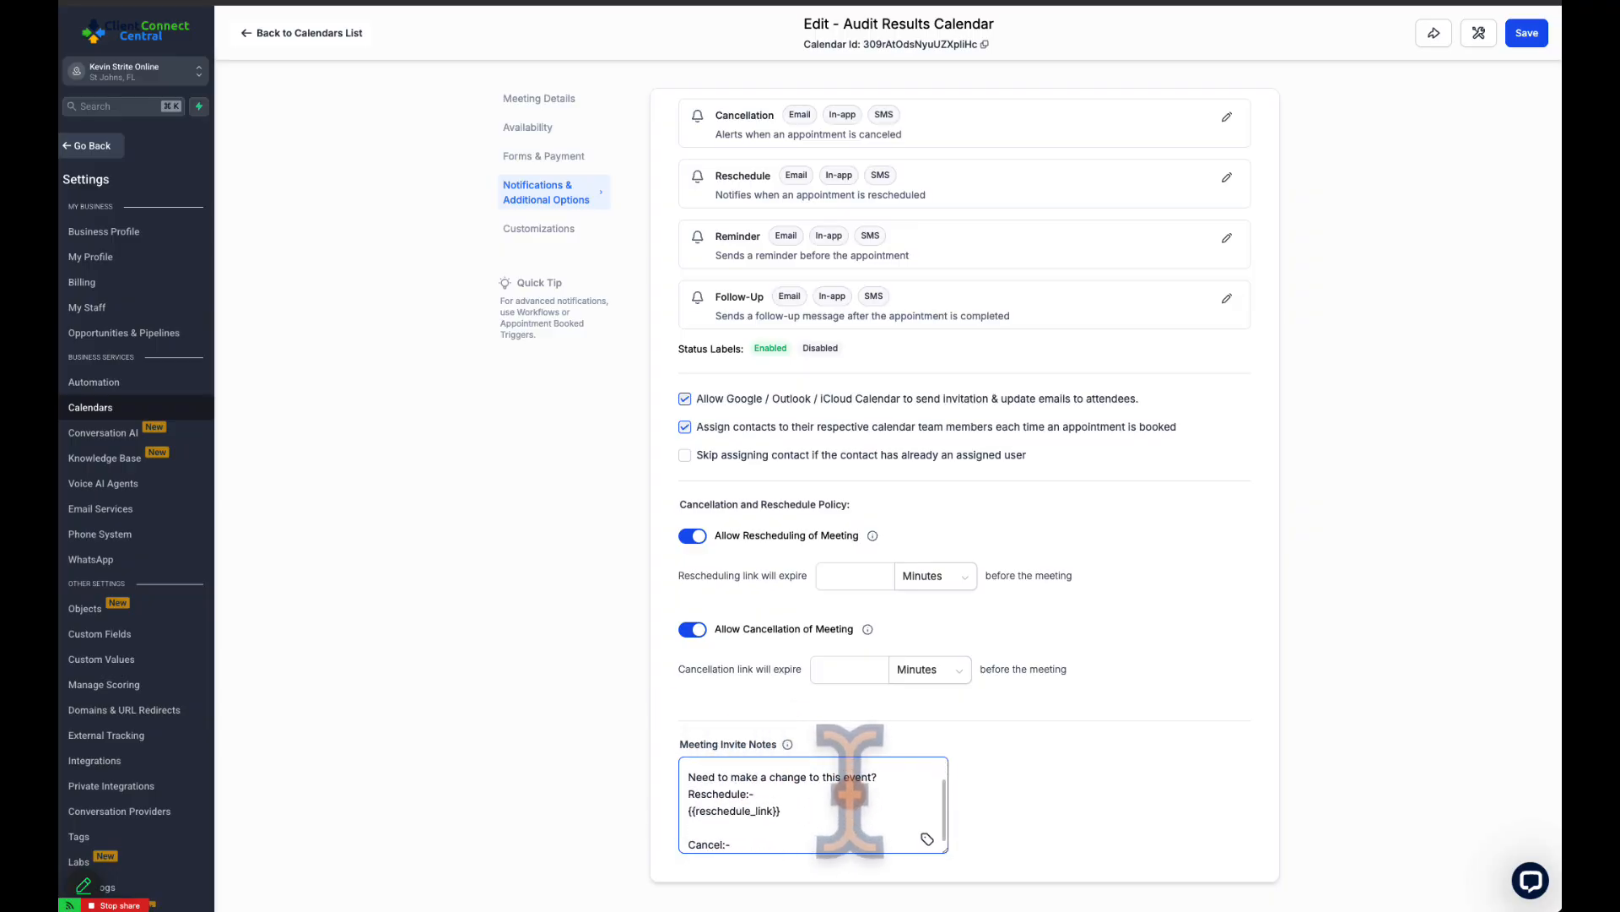
scroll(850, 789, "down", 1)
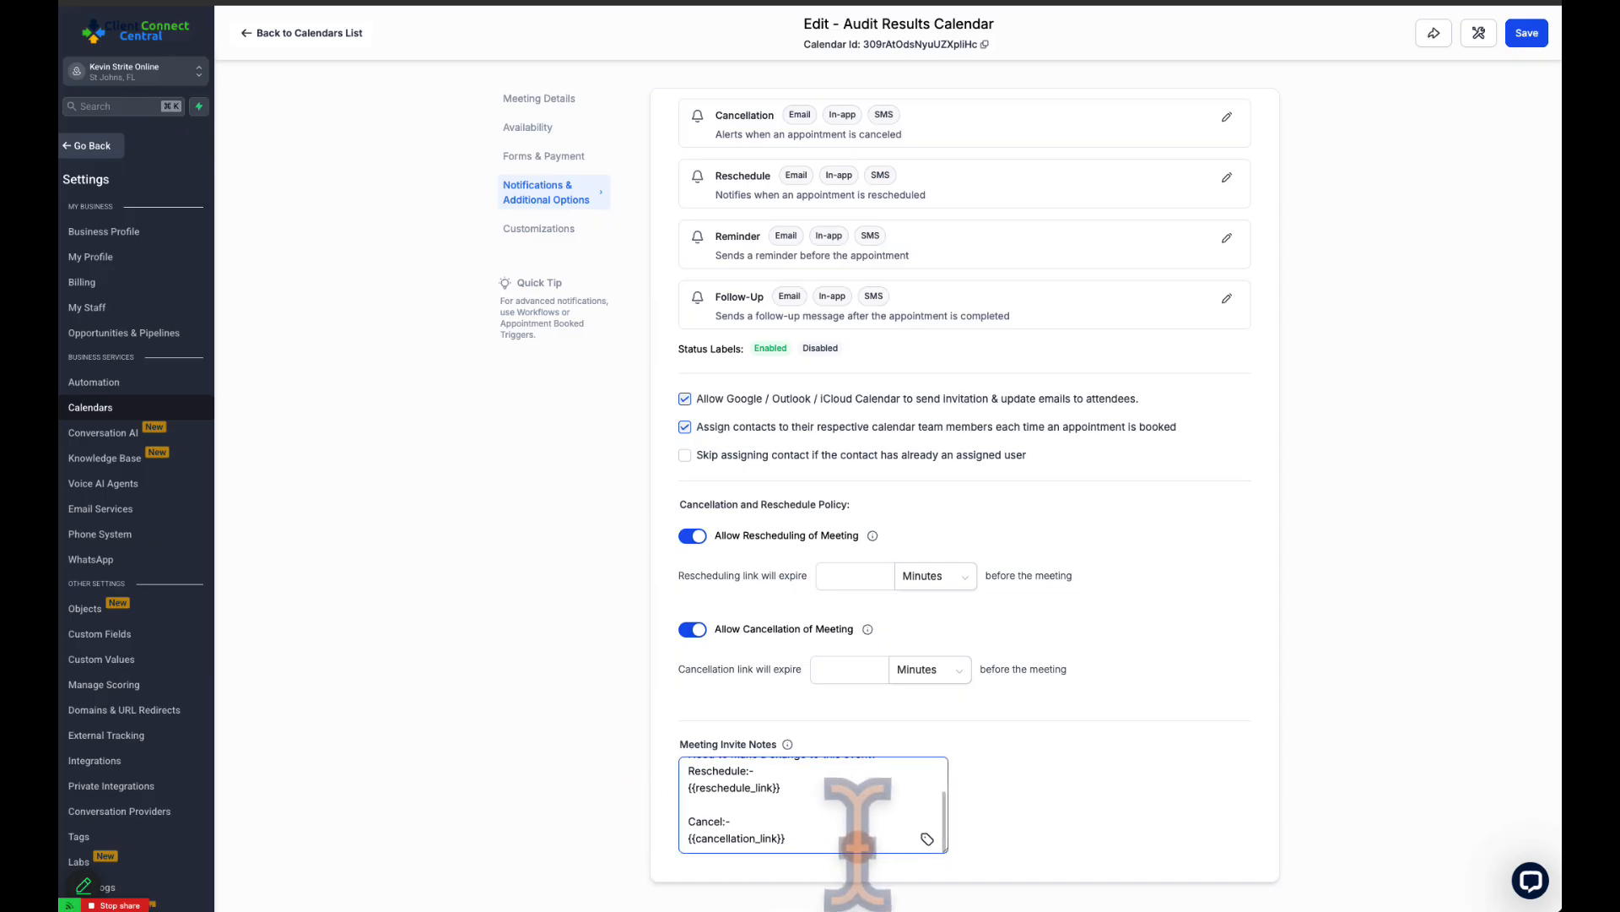
scroll(548, 304, "up", 3)
Open the calendar's customizations and look over the cover image, widget style, colors, button text and display toggles
left_click(556, 229)
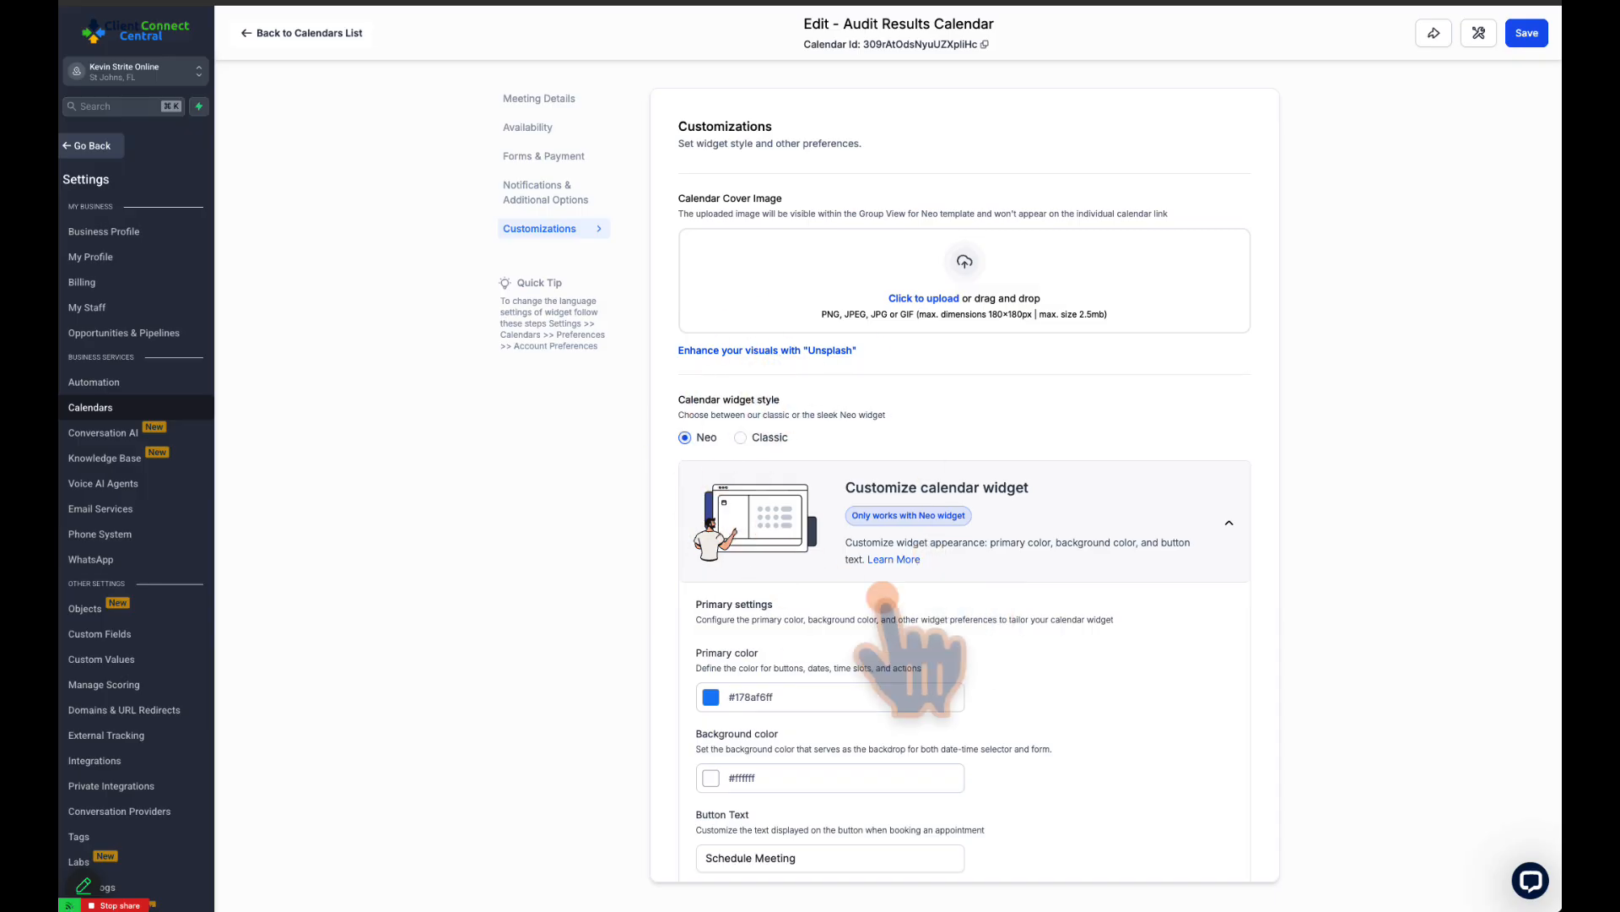
scroll(1031, 574, "down", 2)
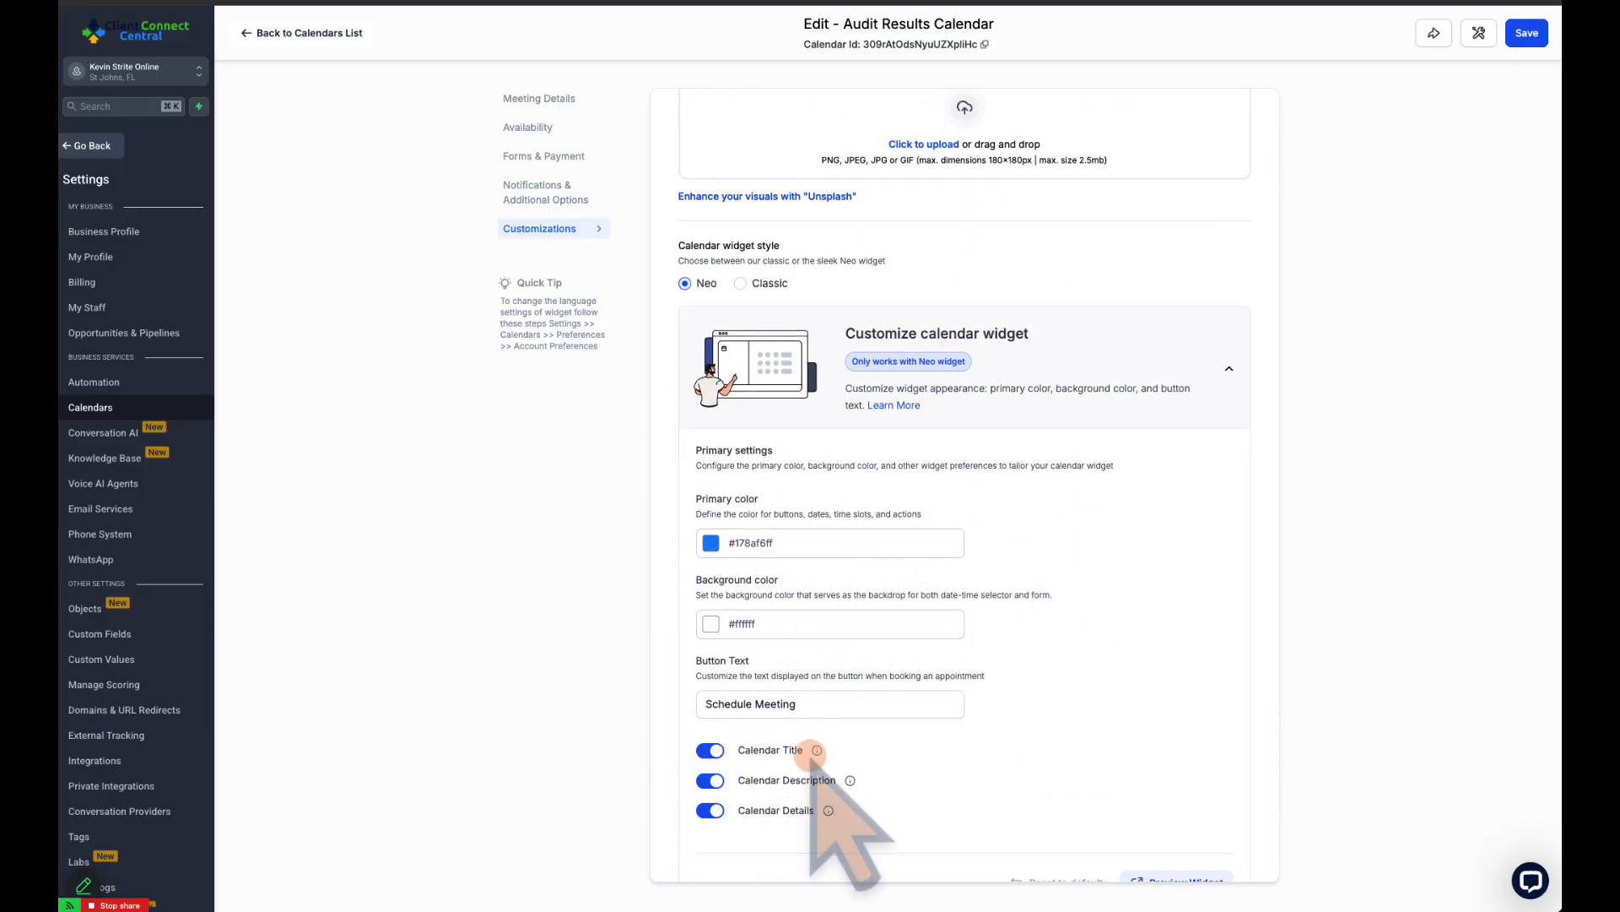
scroll(971, 576, "up", 2)
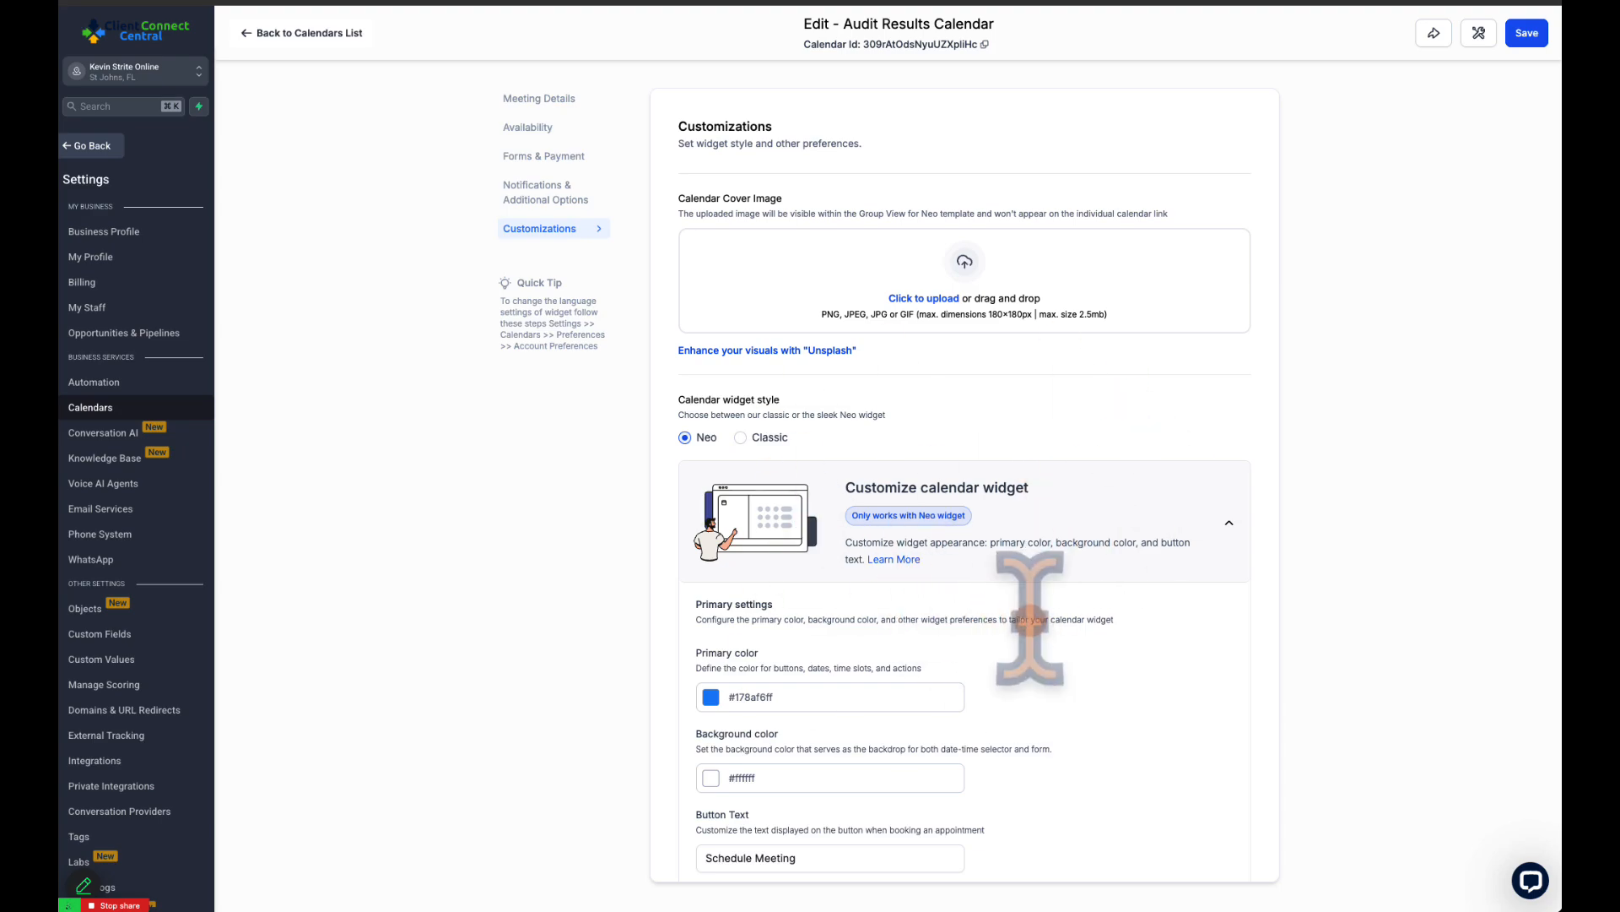
Leave the calendar settings and open the VerdantRise leadership program funnel page for editing from Sites
scroll(1029, 619, "down", 2)
scroll(1030, 619, "up", 2)
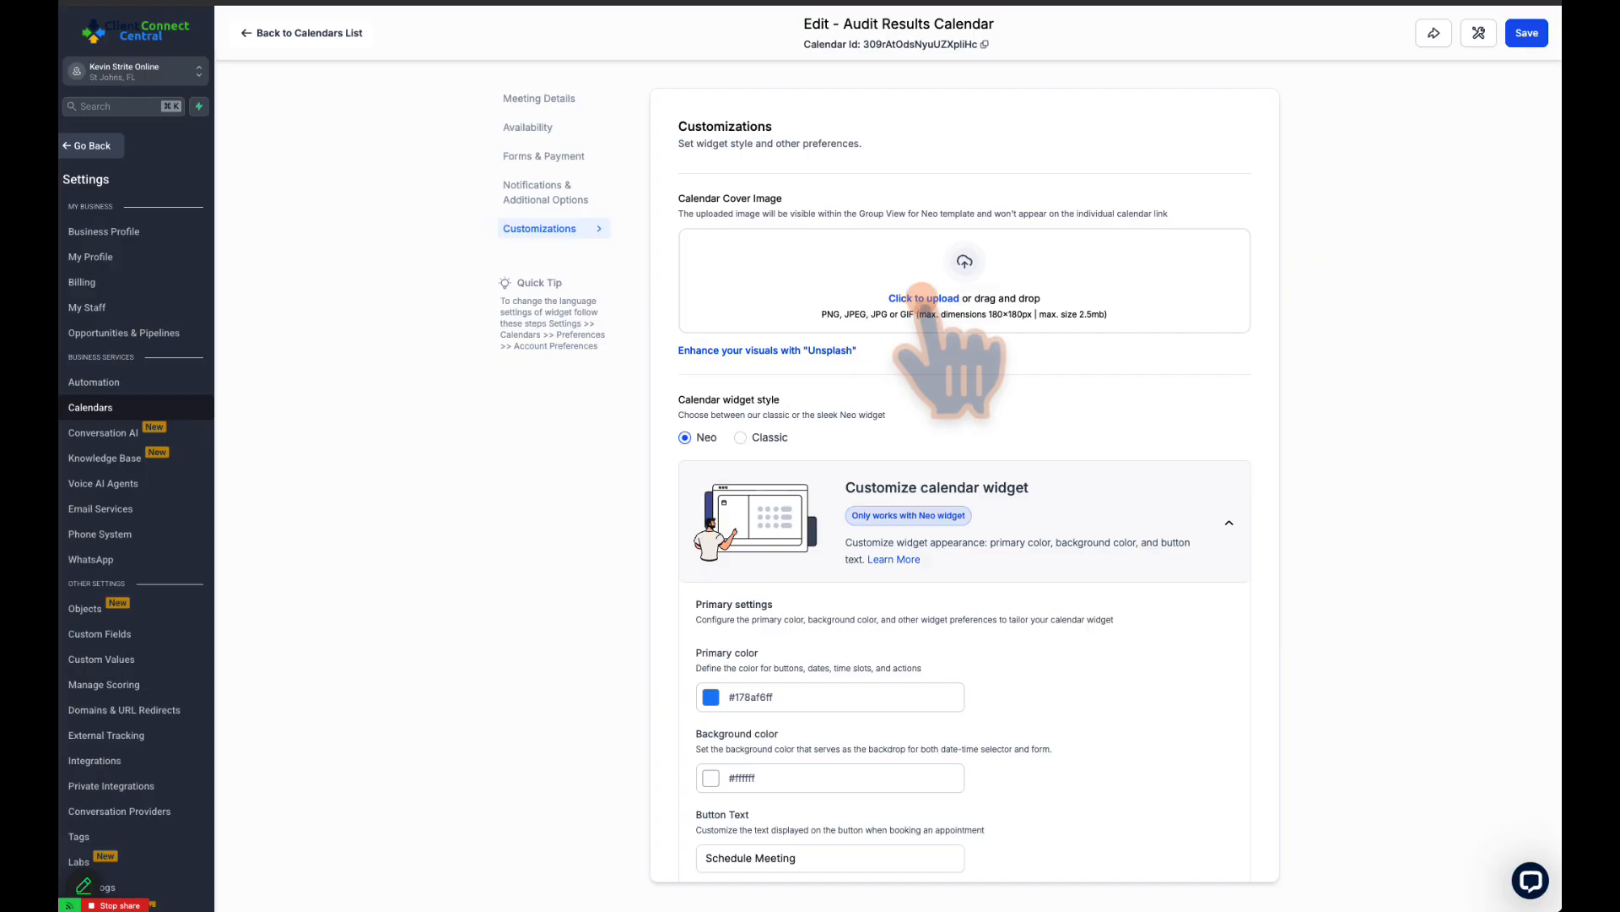
left_click(90, 146)
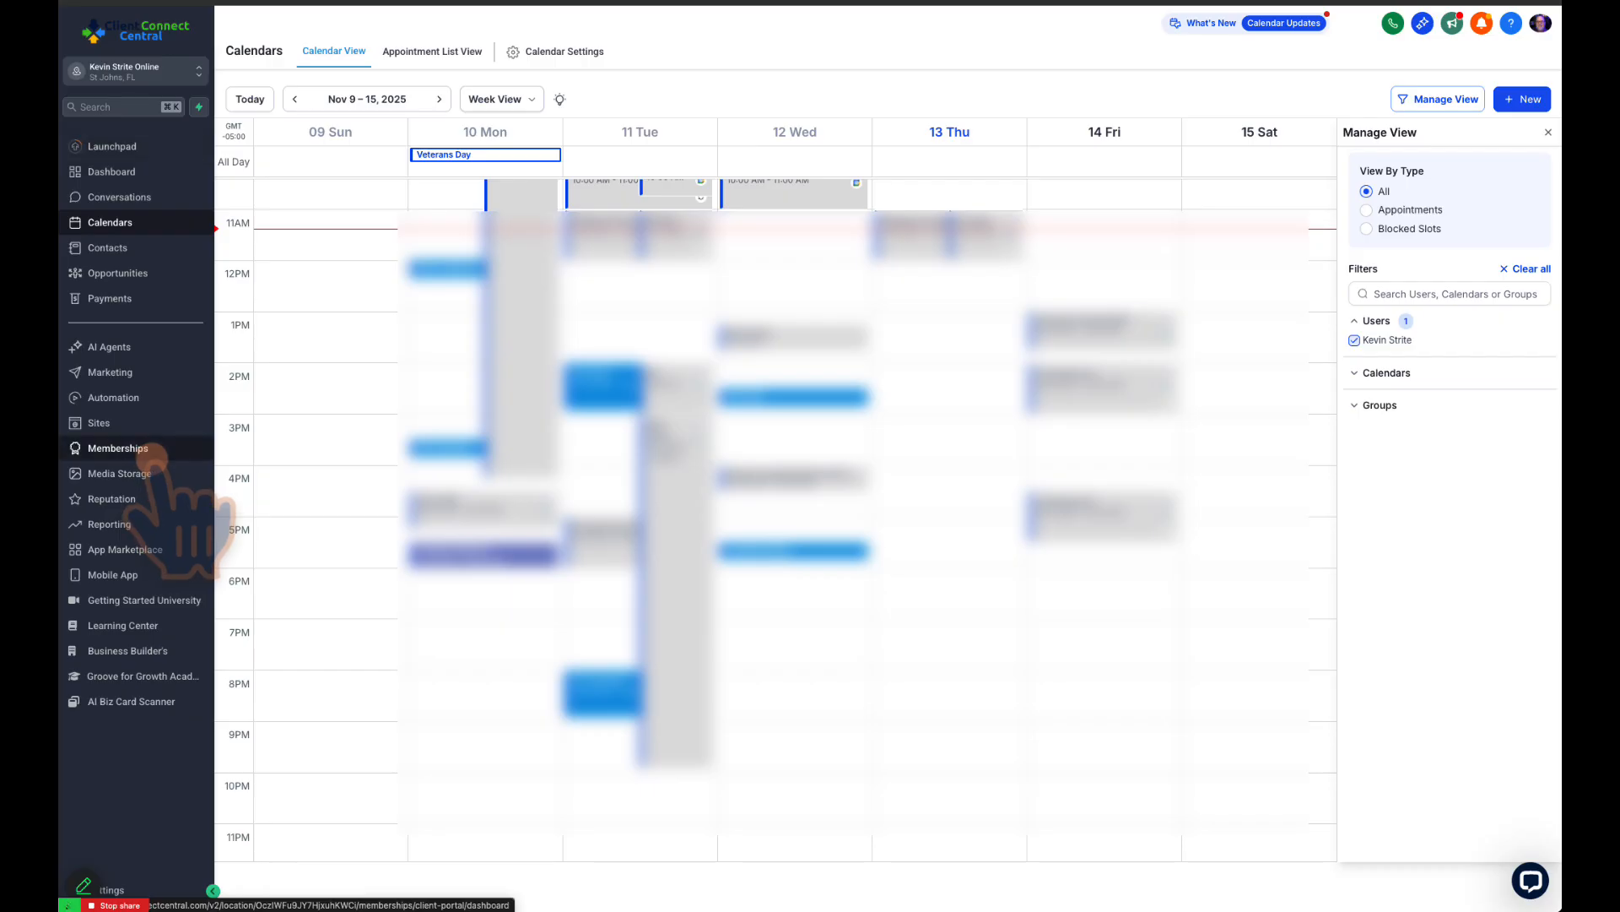
left_click(131, 423)
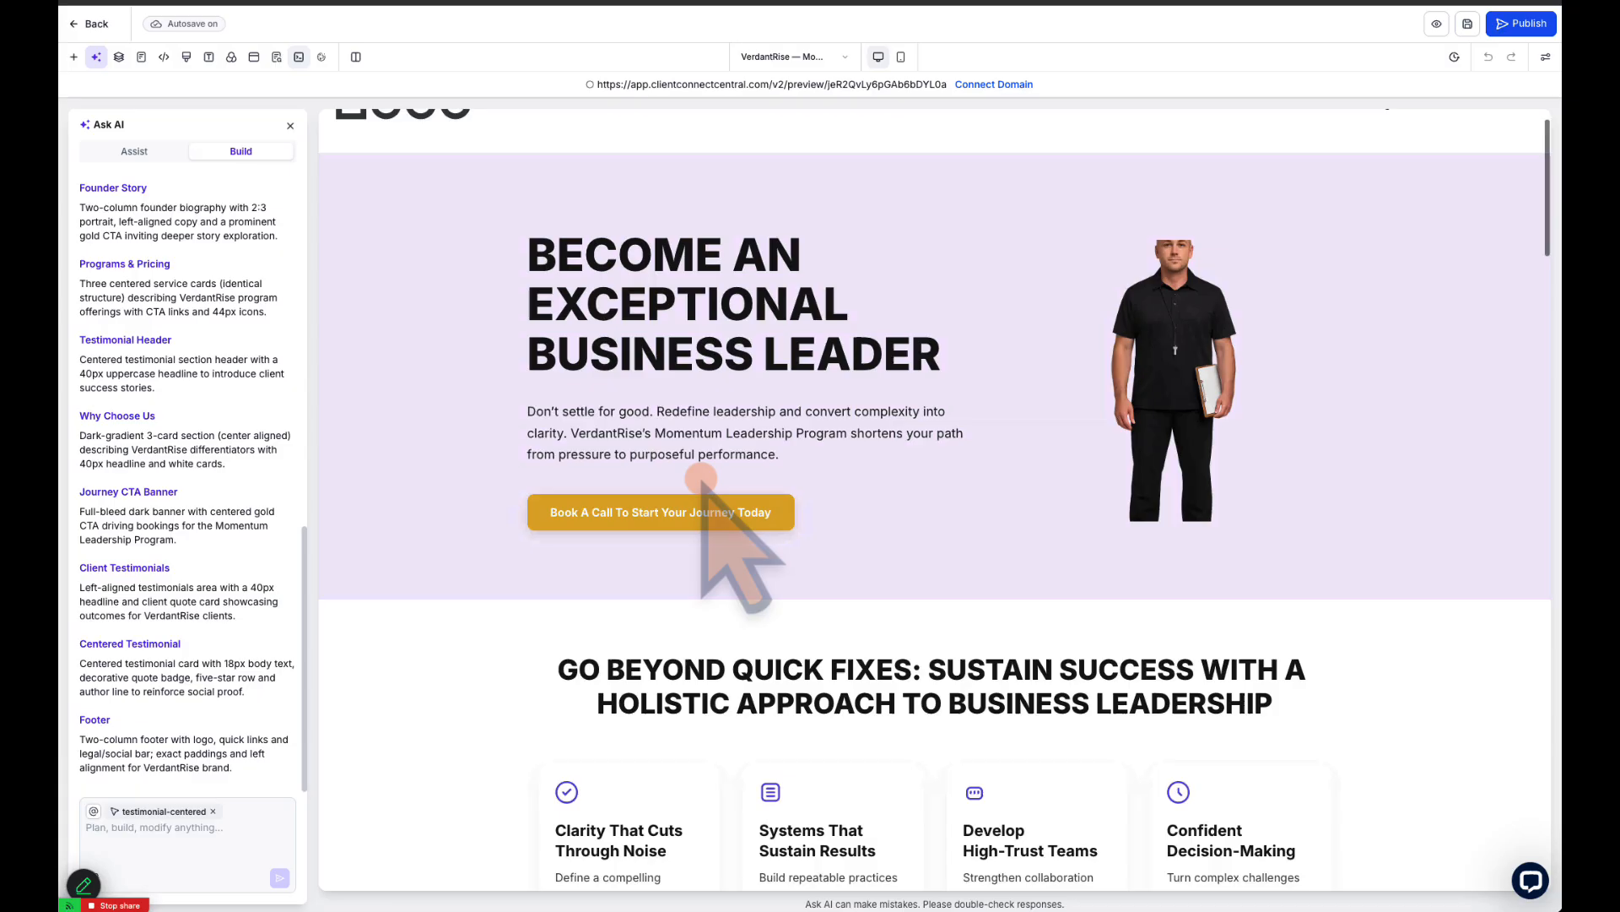
scroll(709, 507, "down", 2)
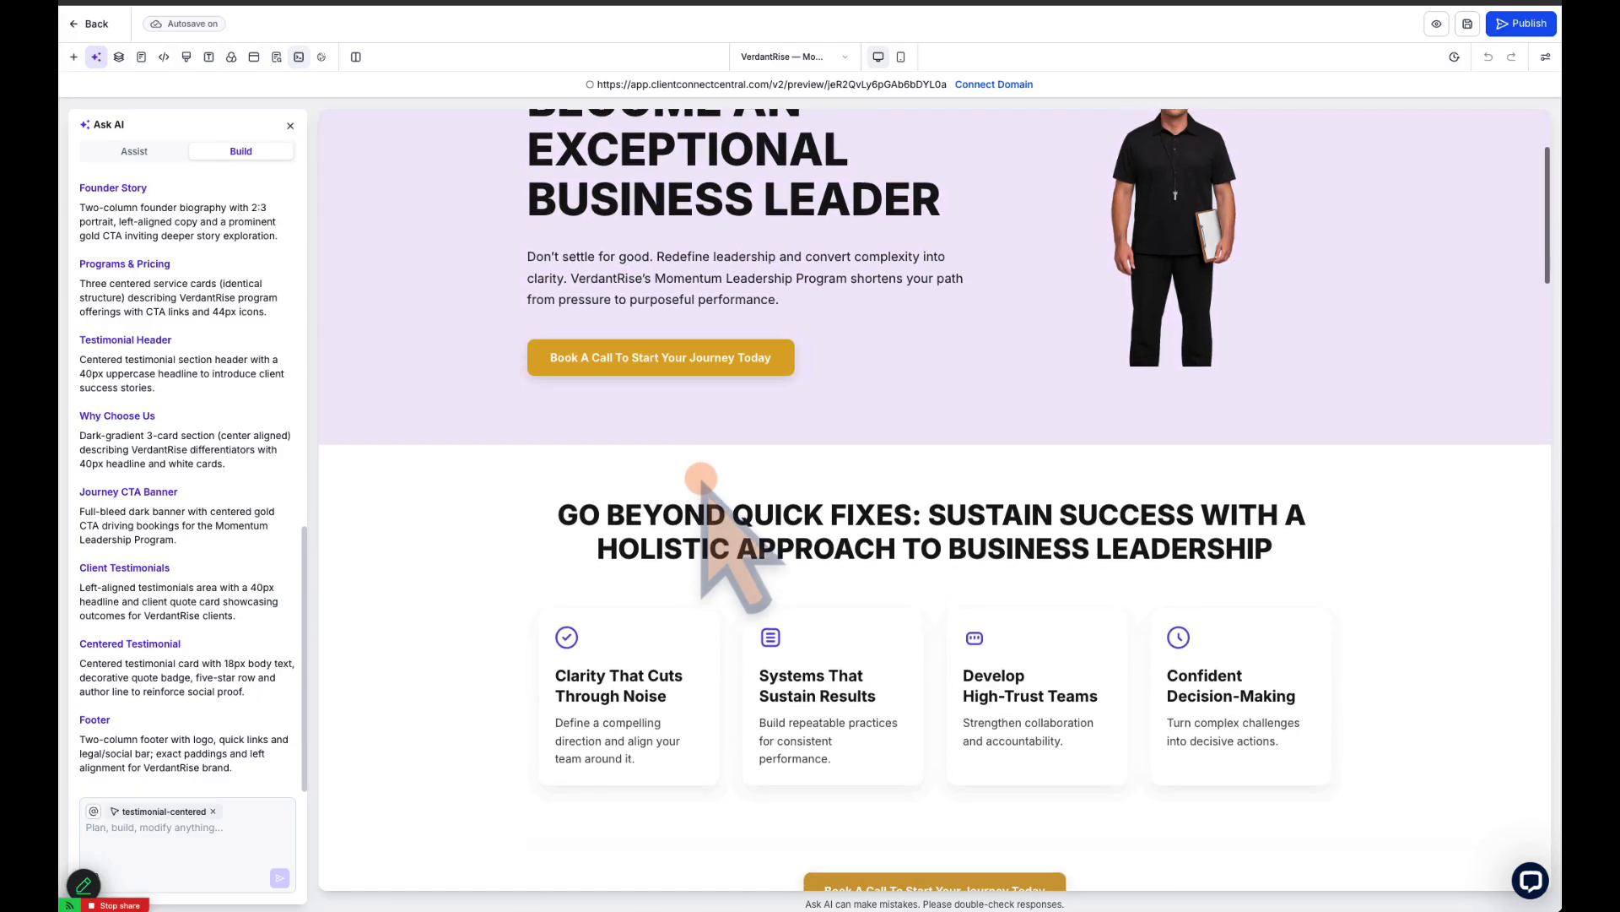
scroll(716, 474, "down", 3)
scroll(726, 498, "up", 4)
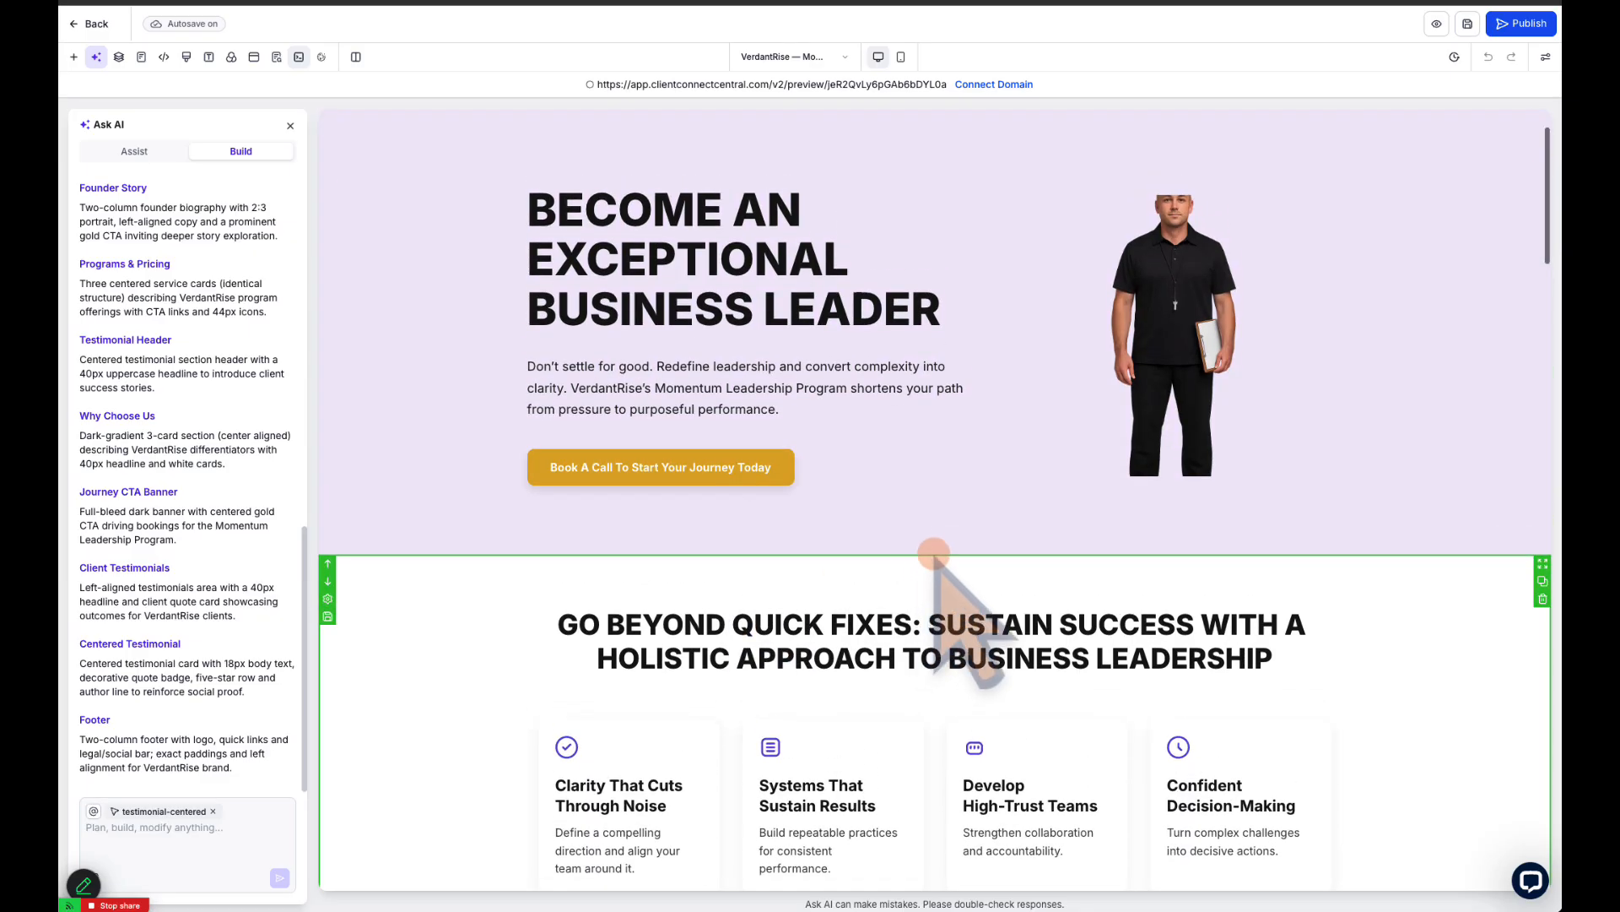
Insert a one-column section between the hero section and the "Go Beyond Quick Fixes" section, and place a Calendar element in it
left_click(934, 554)
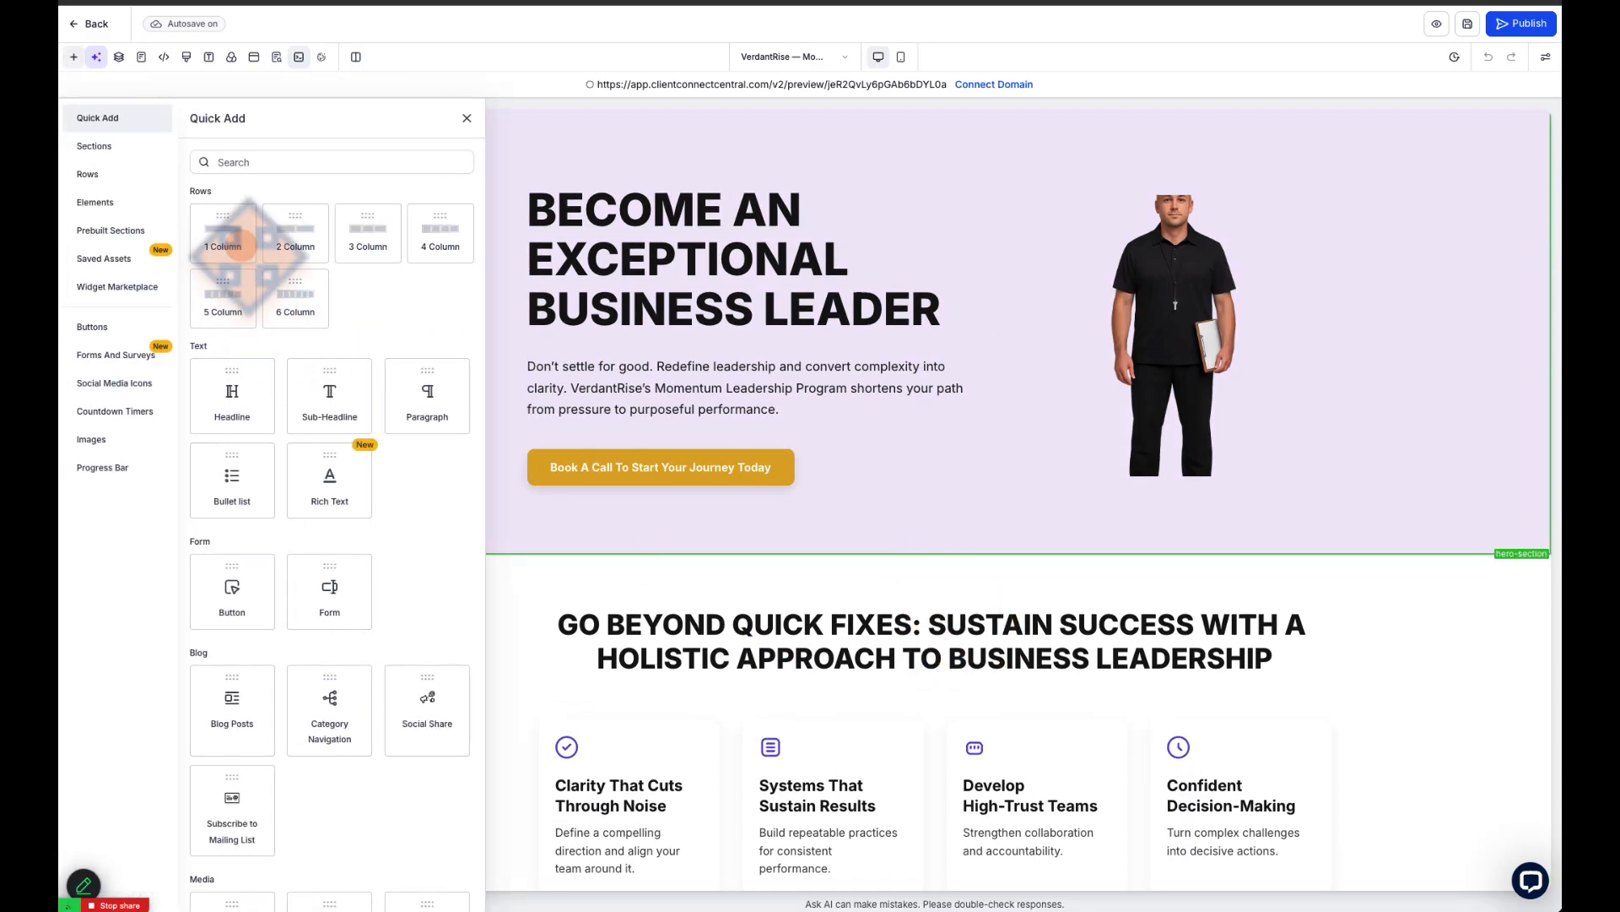
left_click(226, 237)
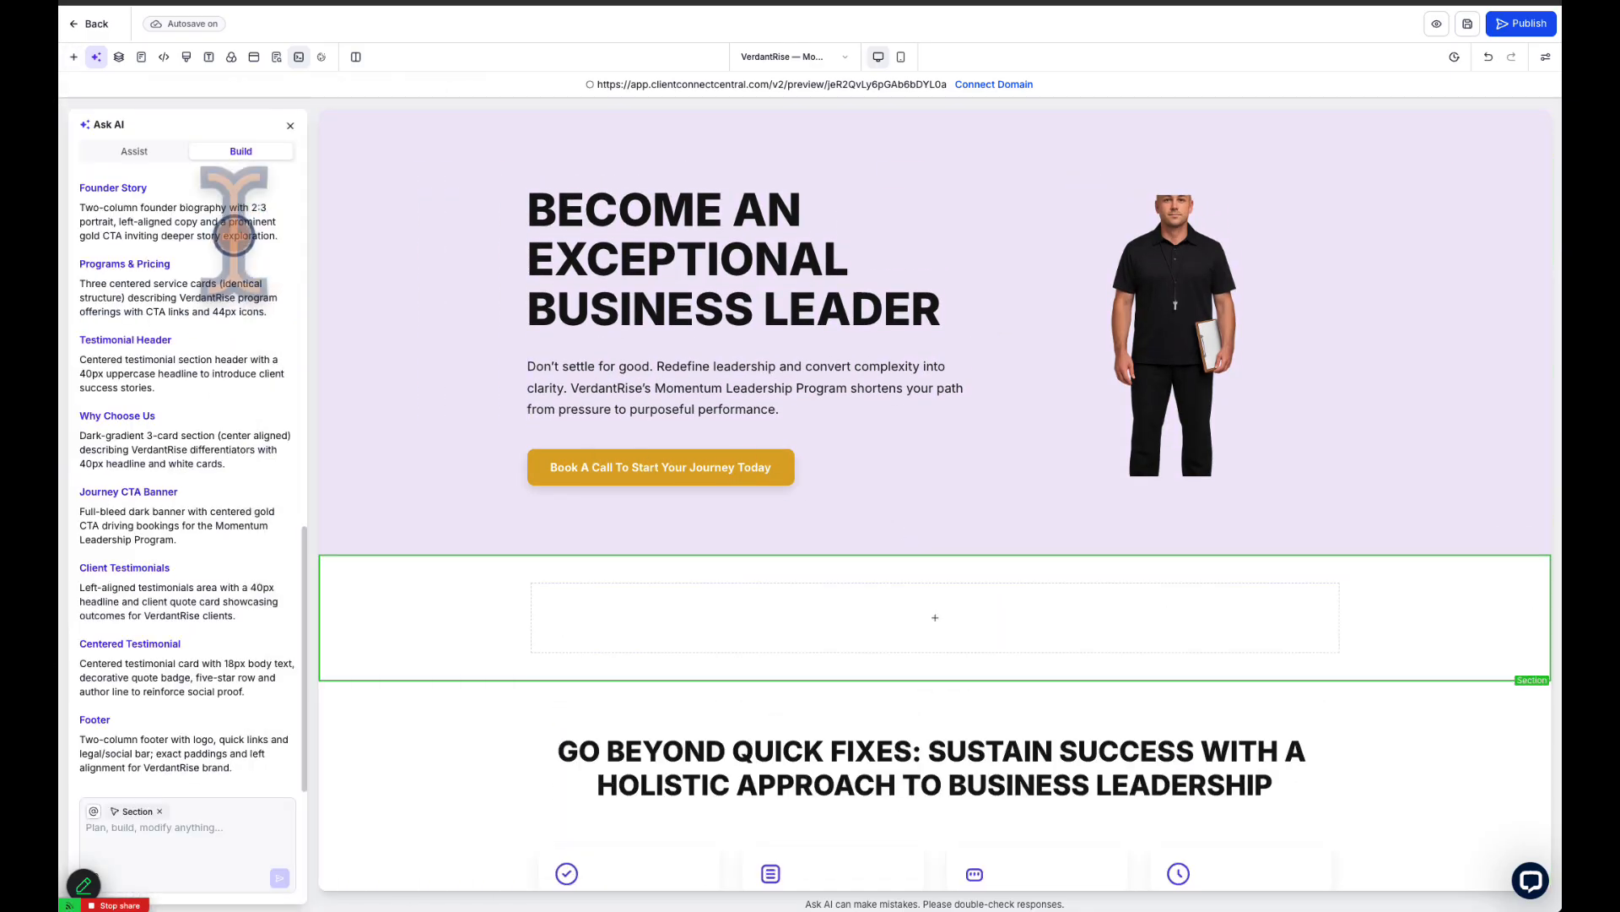
left_click(934, 619)
scroll(371, 624, "down", 7)
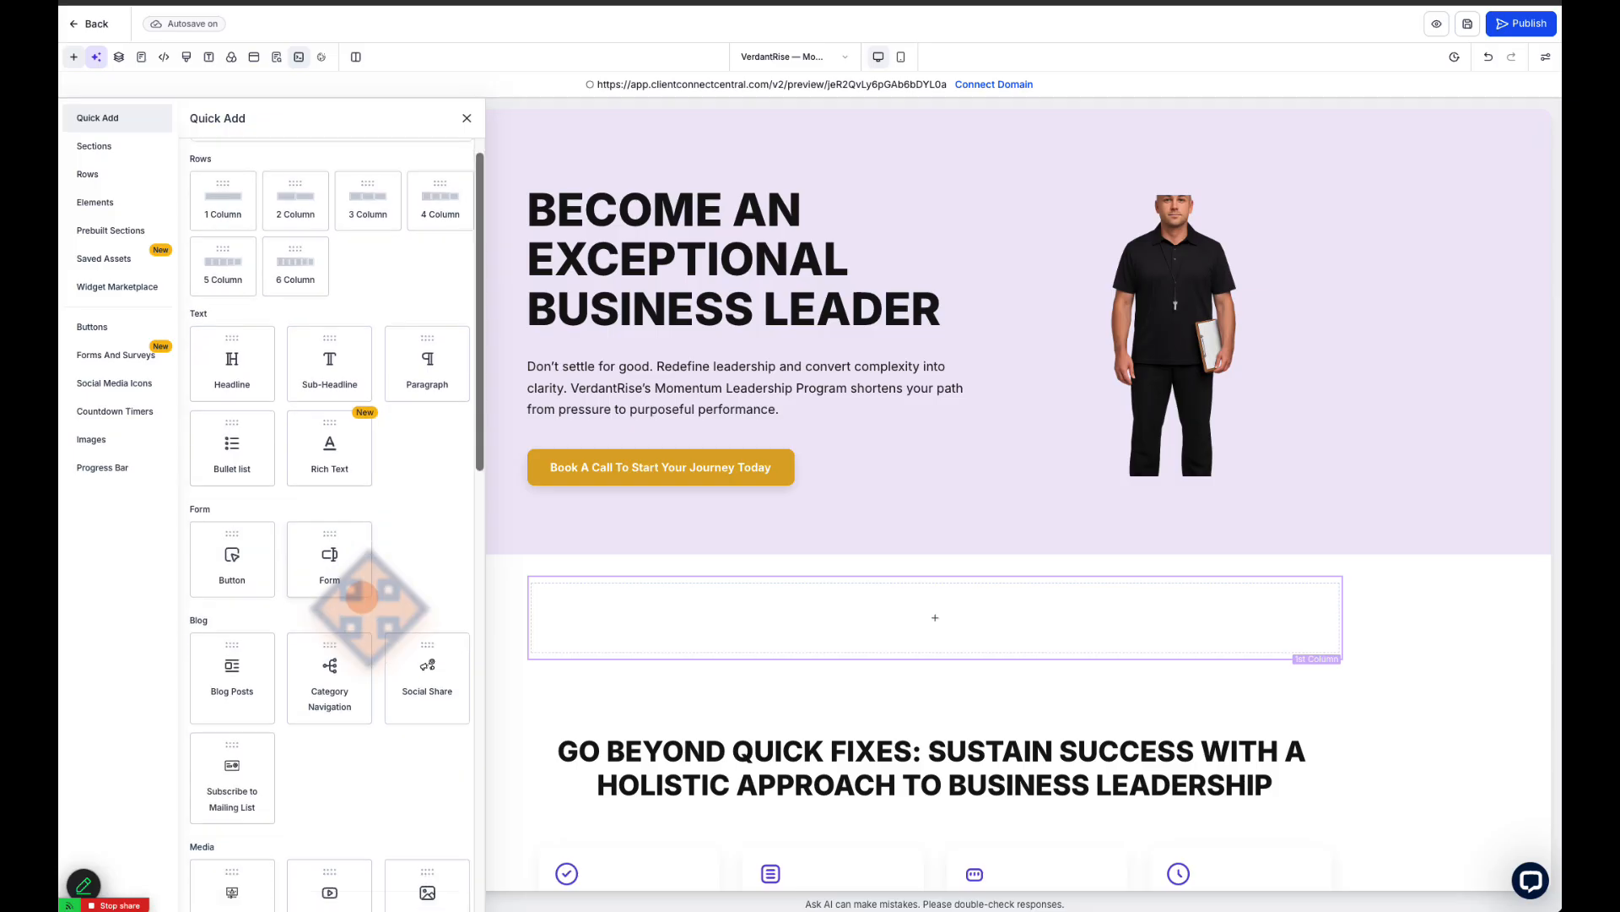
left_click_drag(427, 650, 928, 620)
Assign the 1-1 call calendar to the new Calendar element, with the group page option turned off
left_click(920, 597)
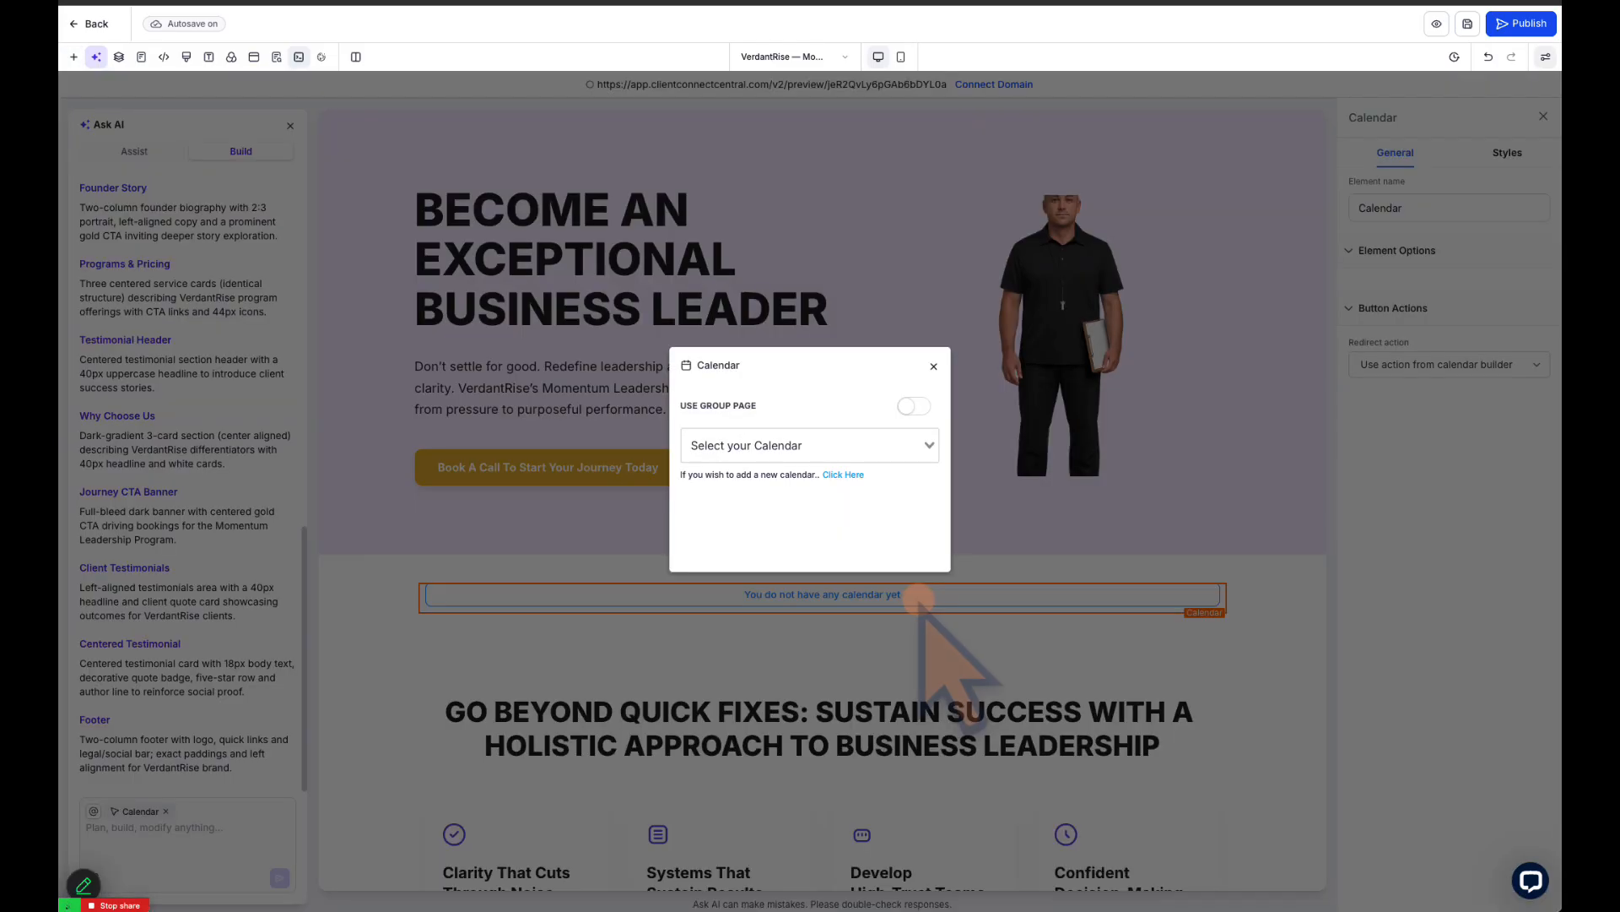
left_click(924, 445)
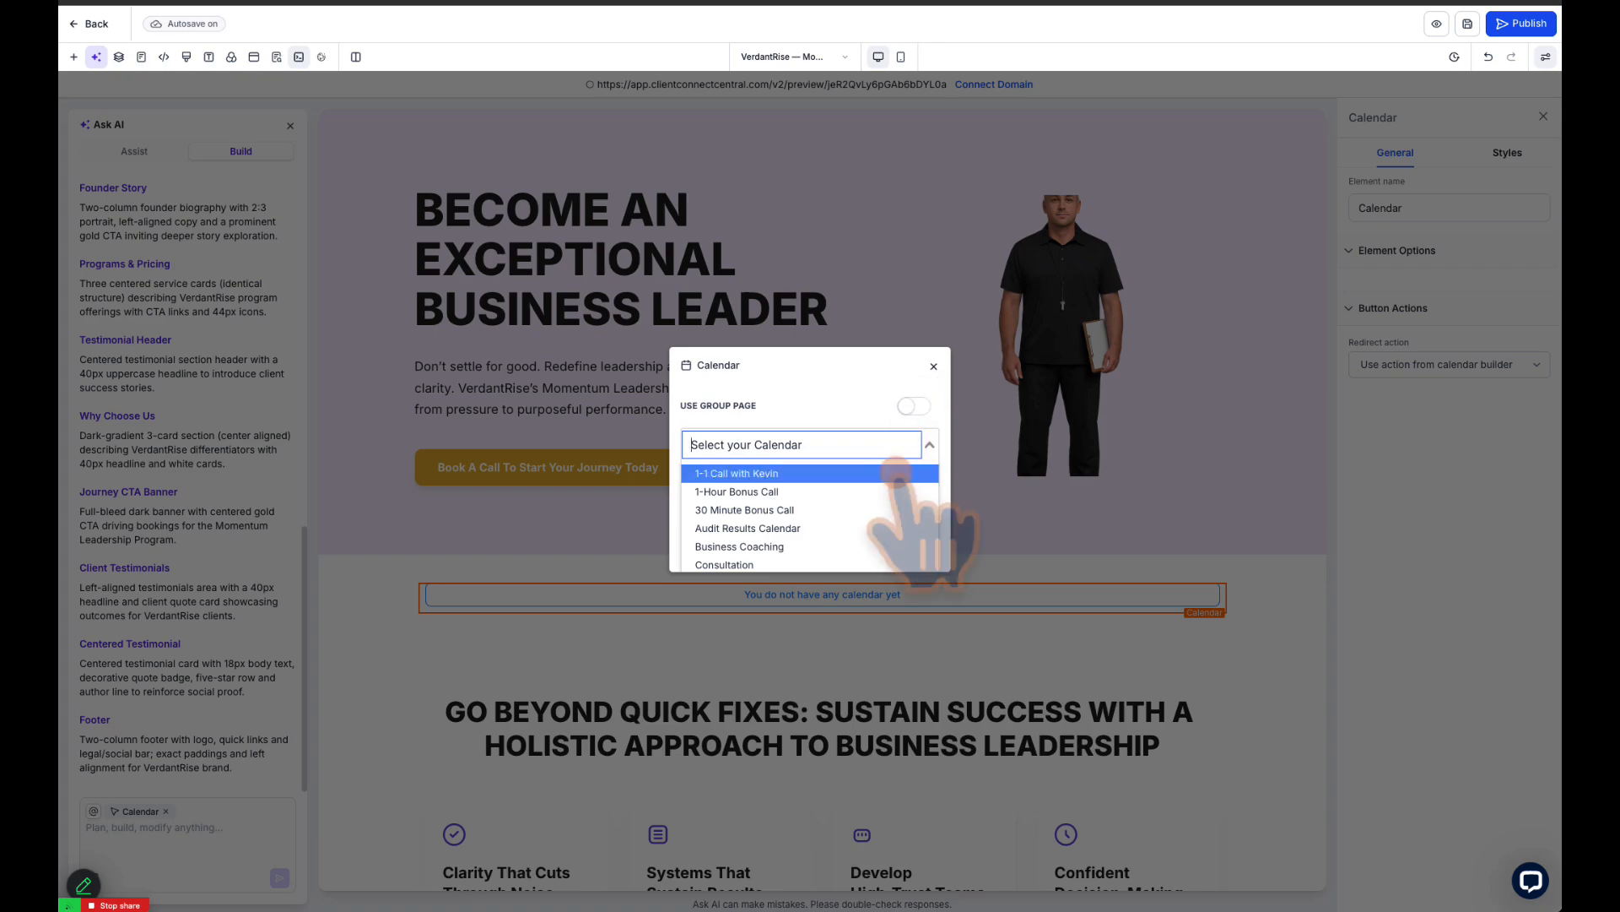
scroll(920, 515, "down", 3)
left_click(901, 446)
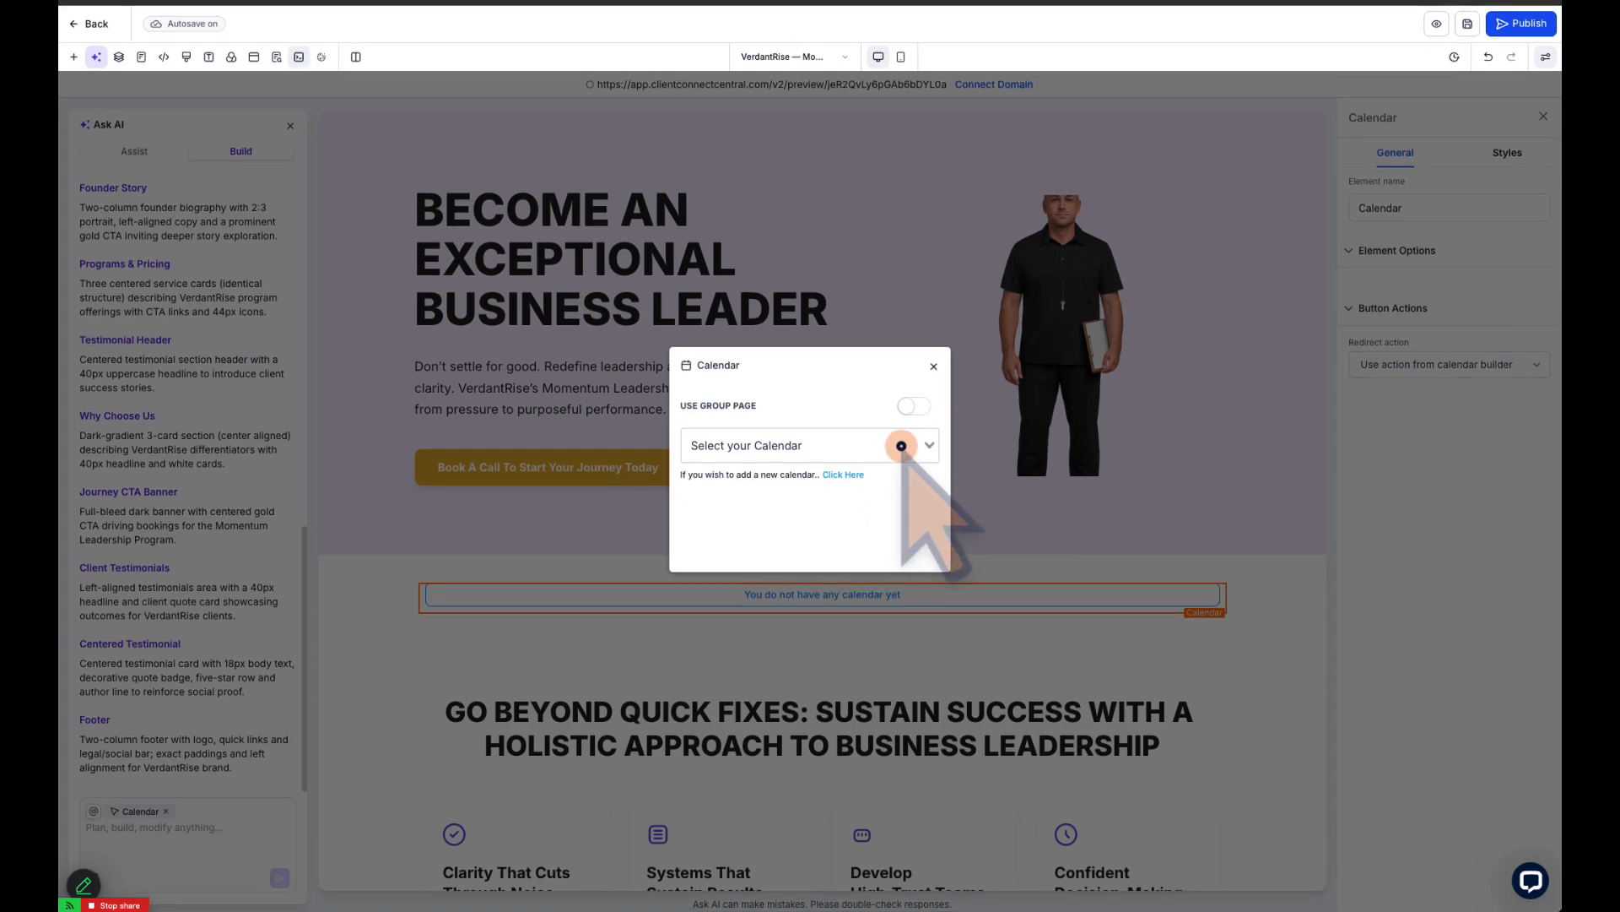
left_click(901, 446)
left_click(914, 406)
left_click(906, 433)
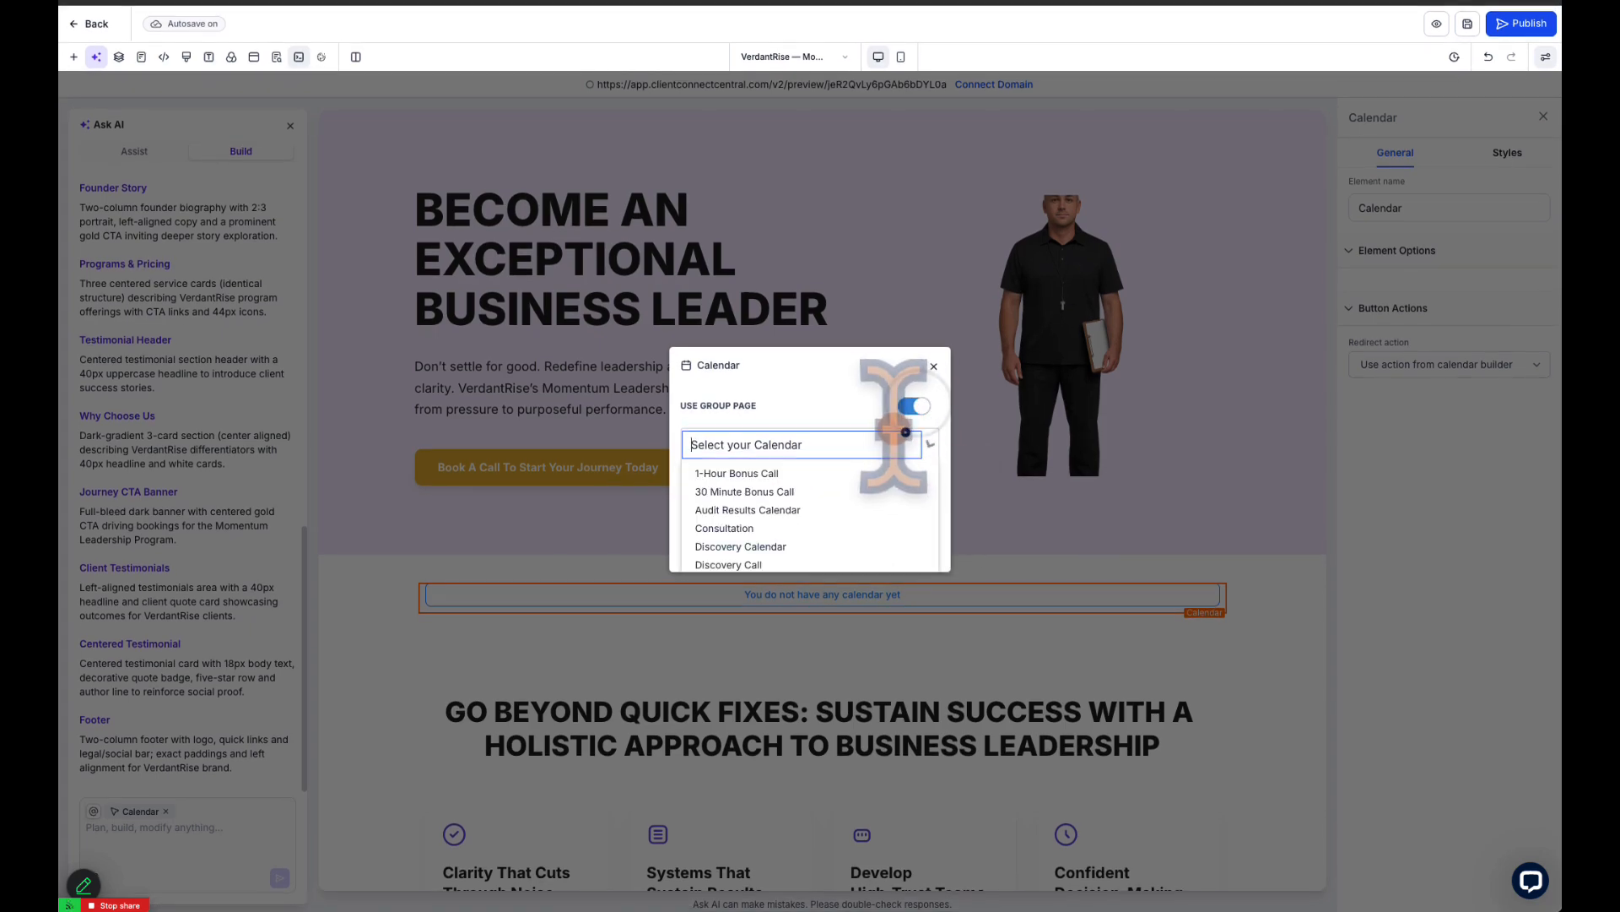
left_click(913, 407)
left_click(869, 445)
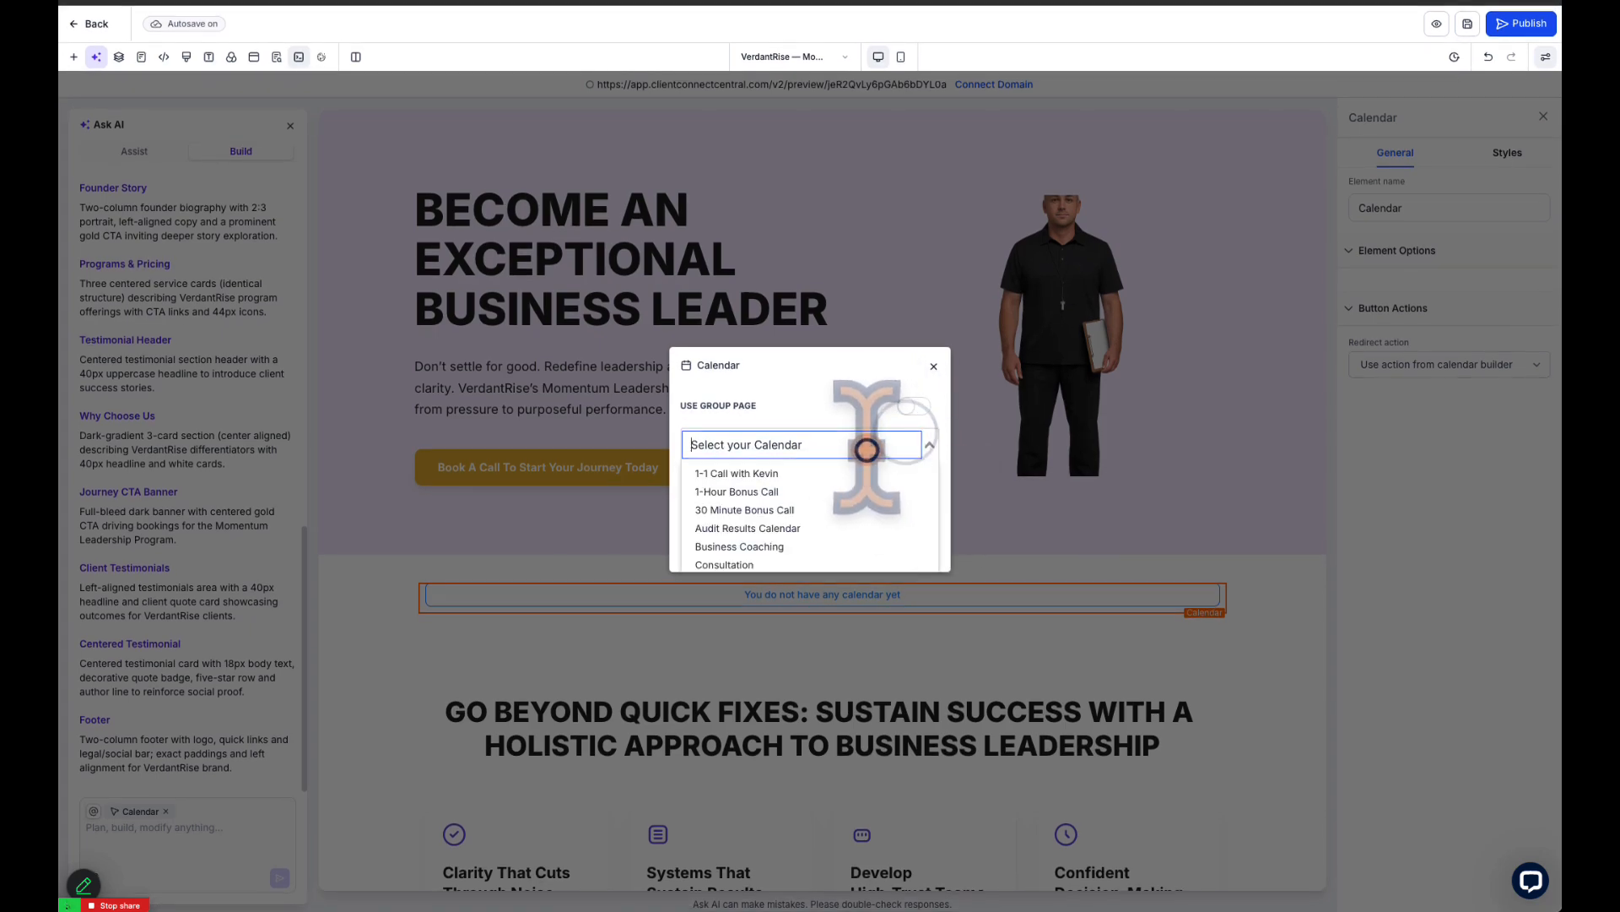
left_click(796, 473)
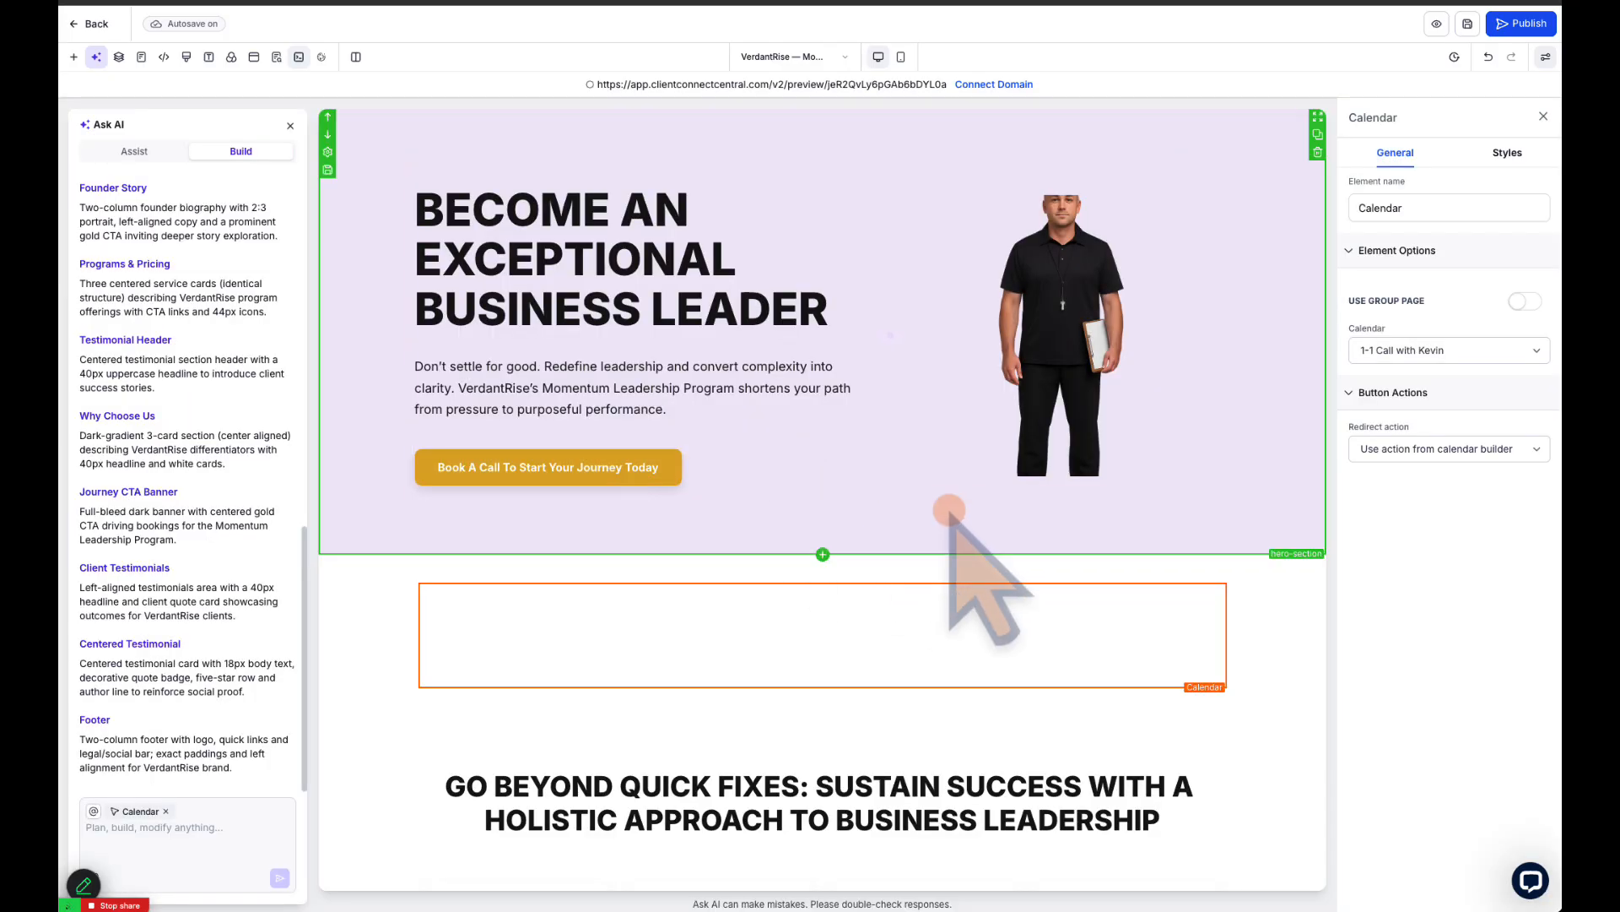
Look over the embedded booking widget and check the redirect action choices for the Calendar element
scroll(950, 511, "down", 5)
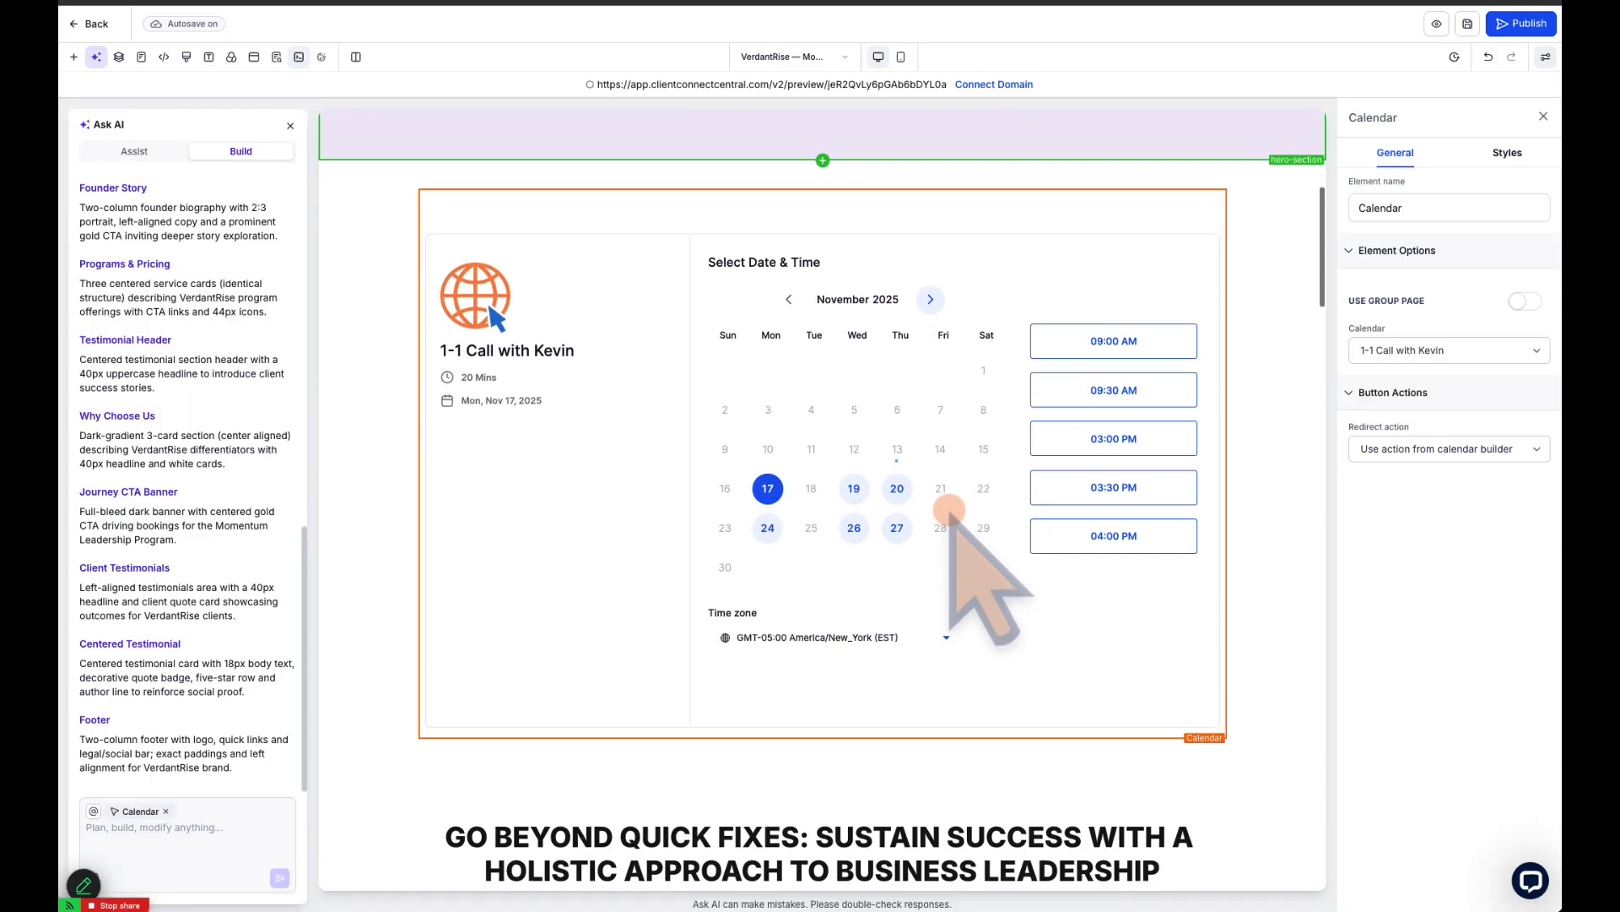
left_click(950, 507)
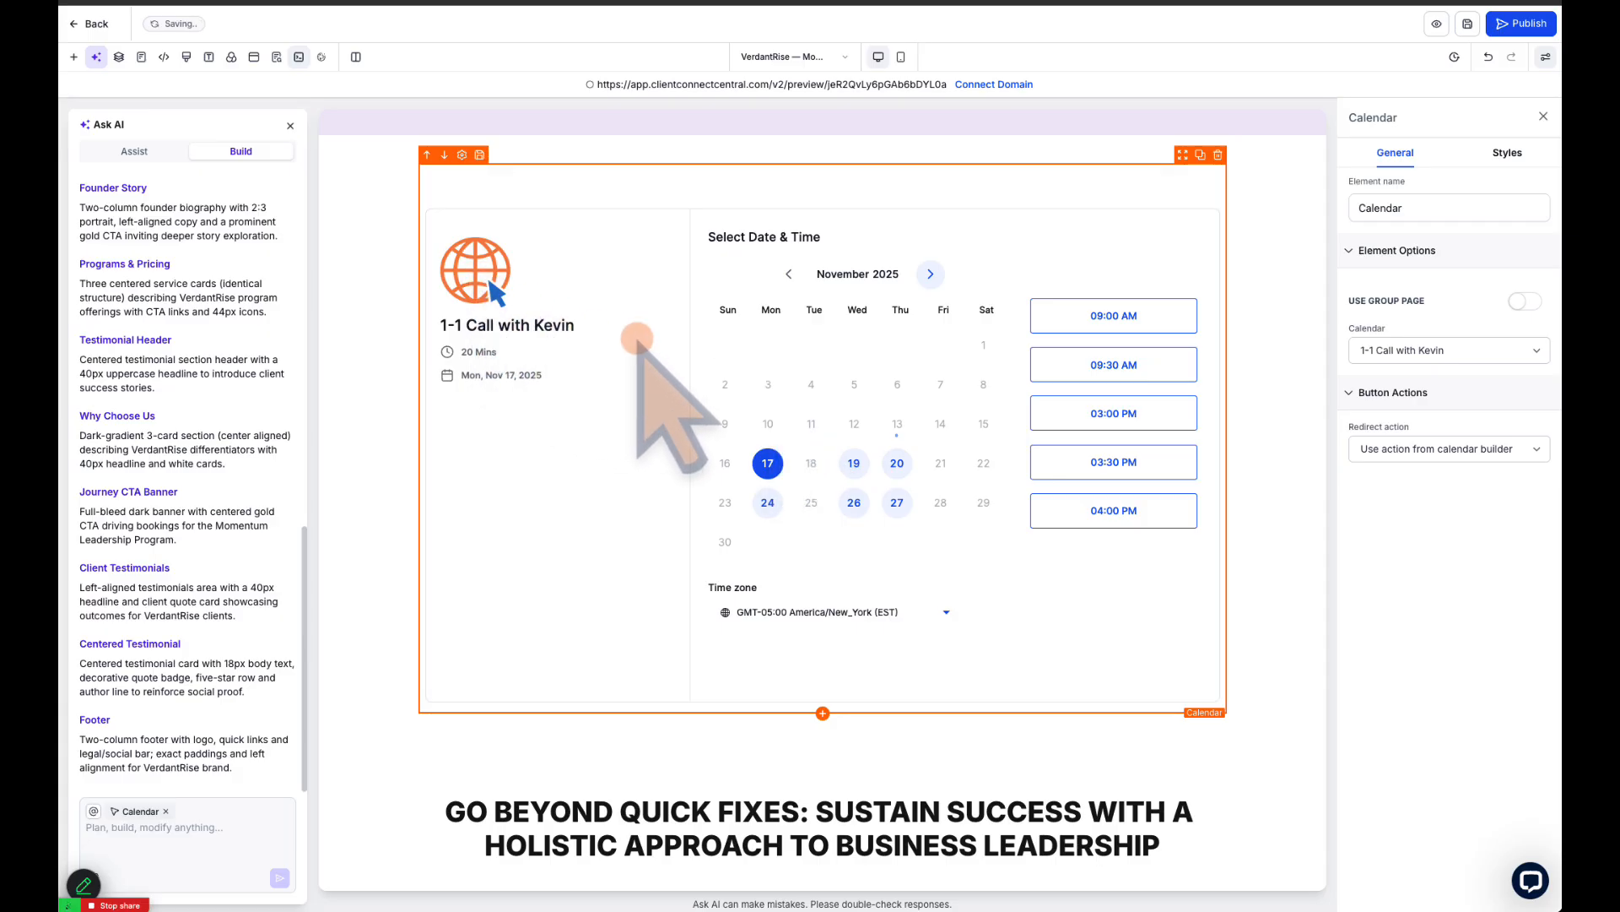
scroll(806, 391, "up", 1)
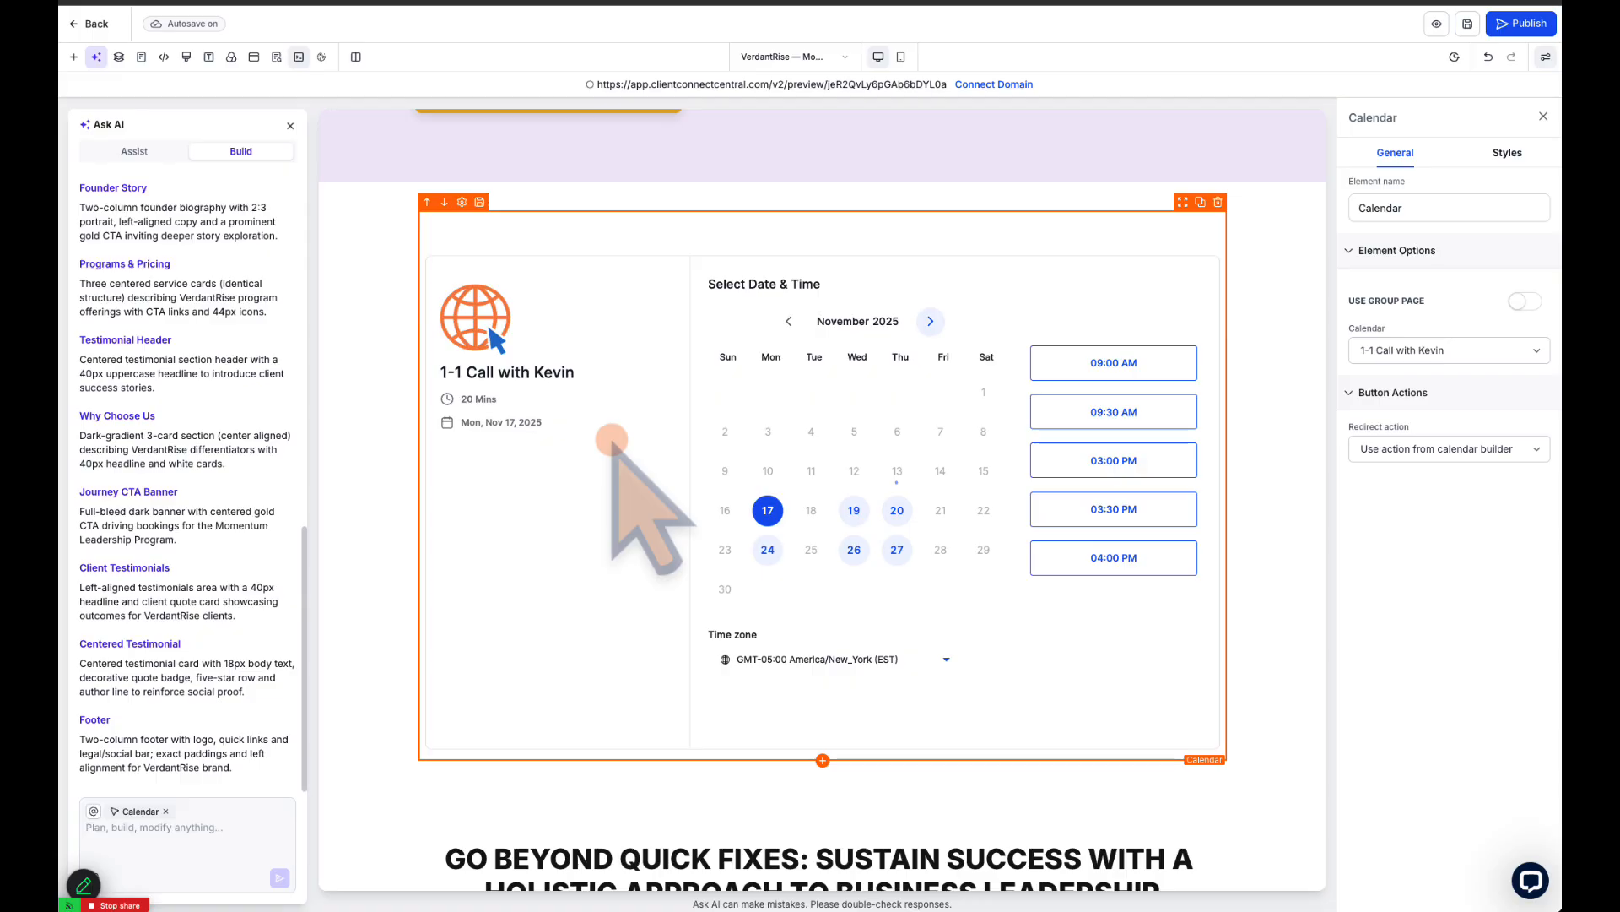
scroll(1055, 414, "up", 1)
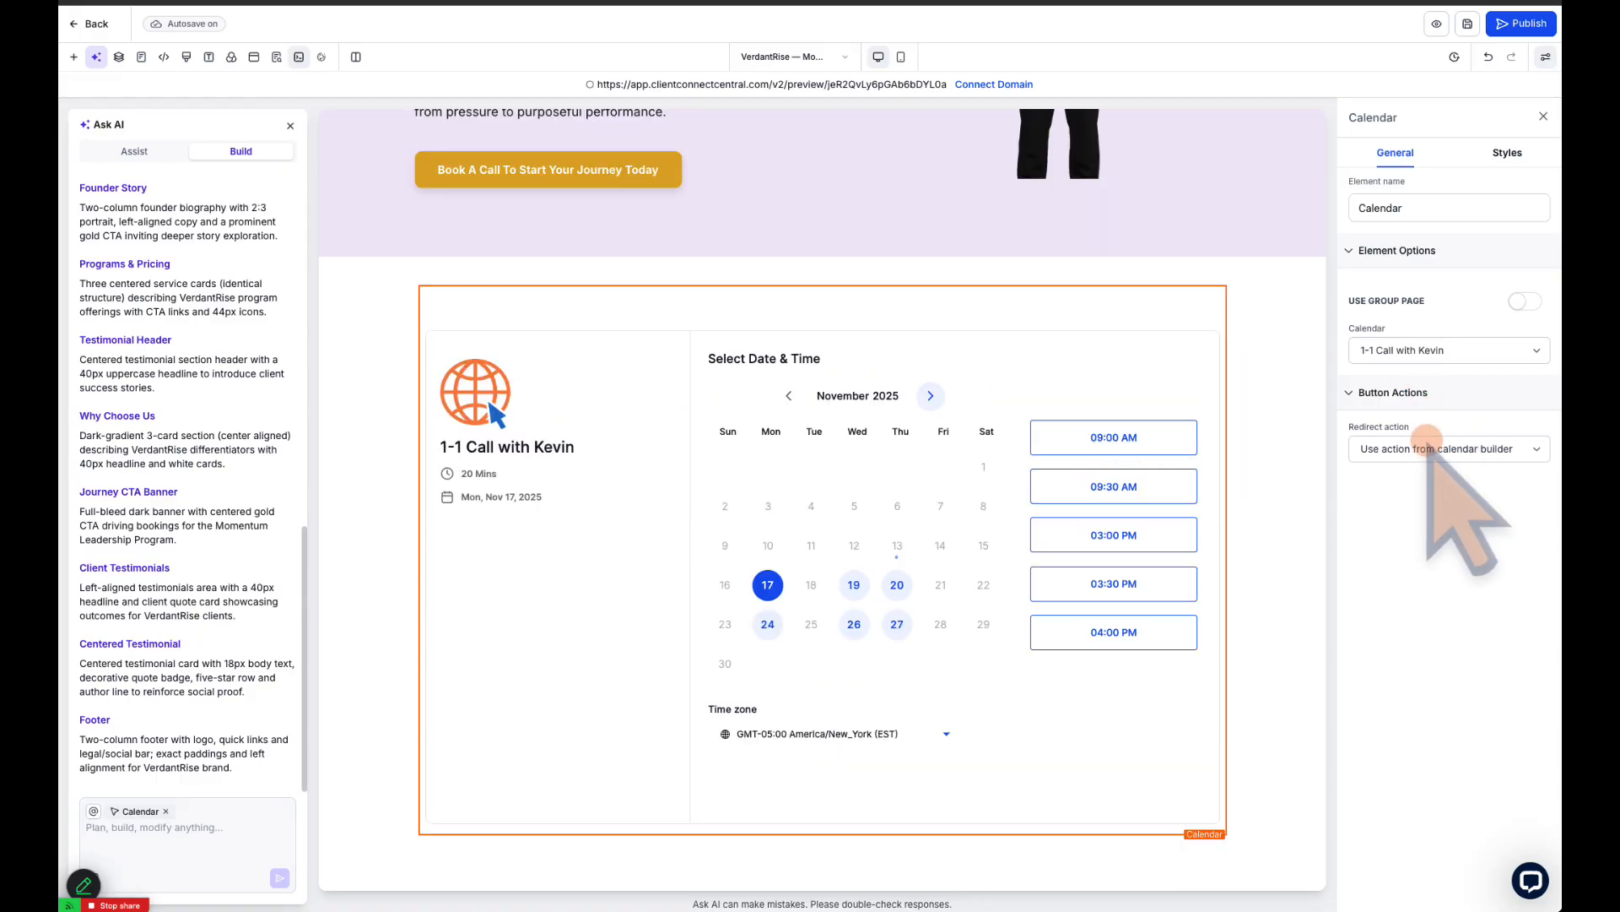
left_click(1483, 448)
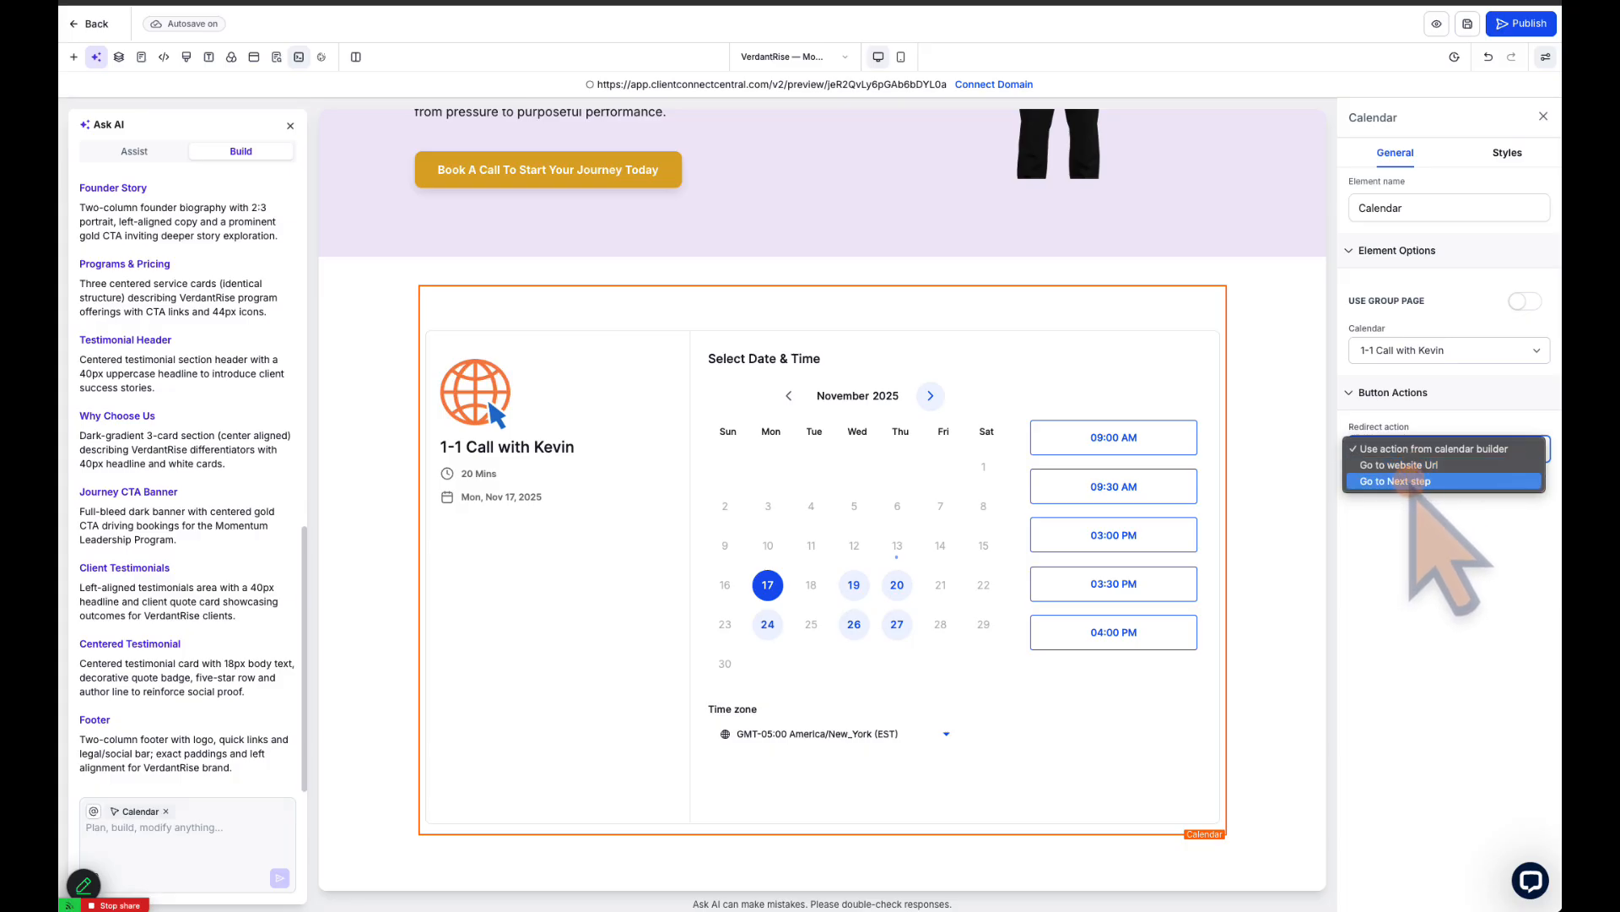
left_click(1479, 552)
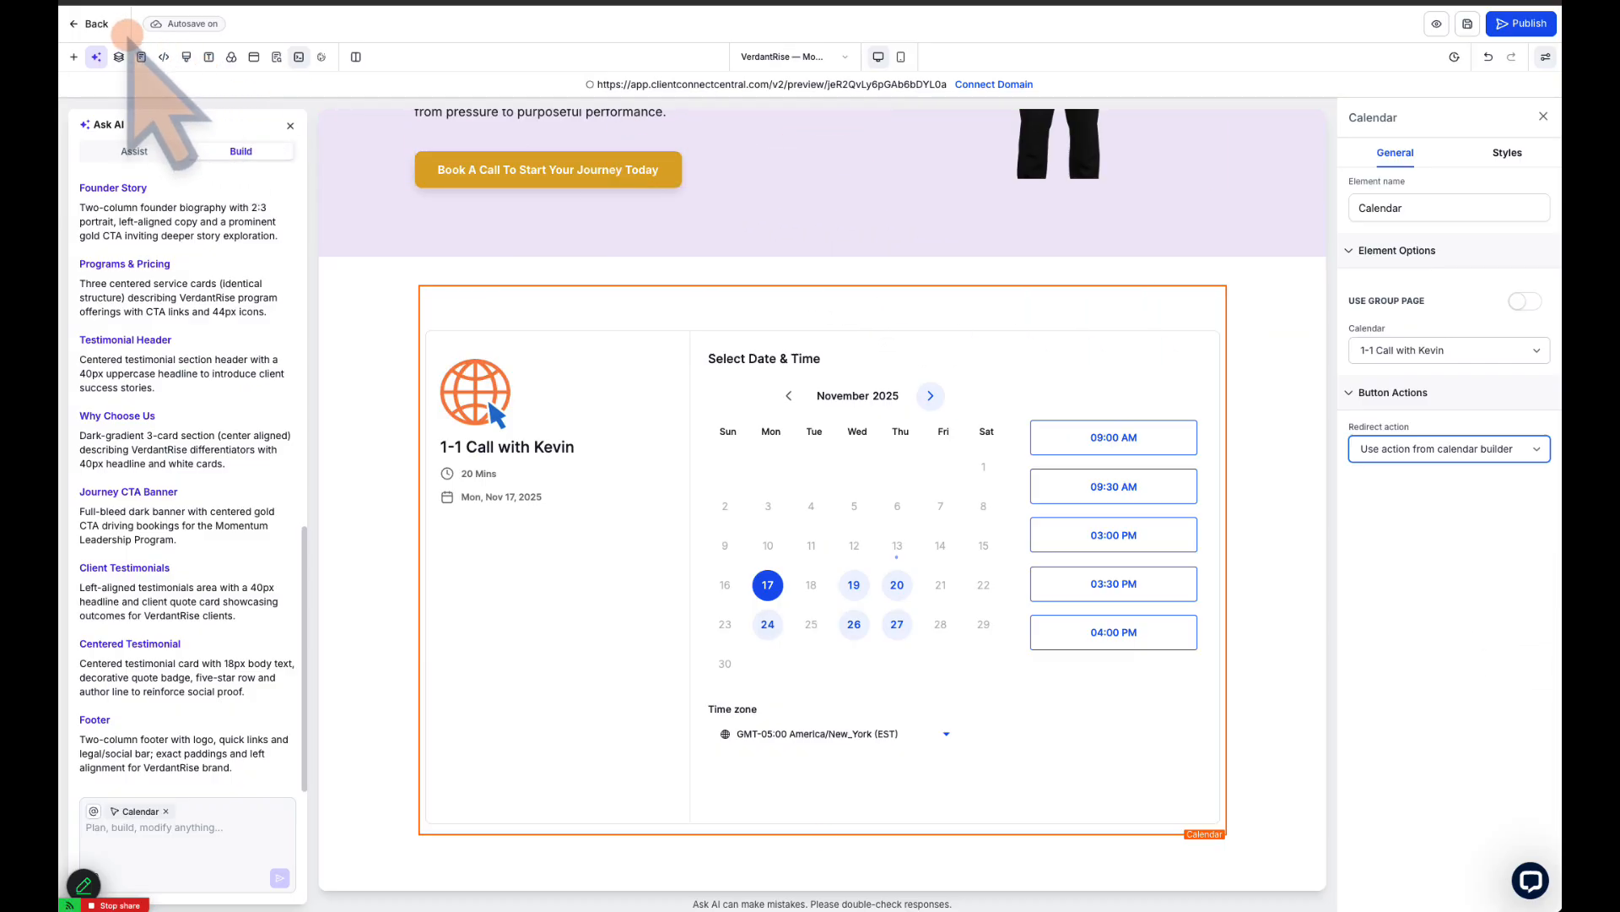
Review the Audit Results Calendar's sharing options in the calendar settings: scheduling and permanent links, one-time link and embed code
left_click(74, 24)
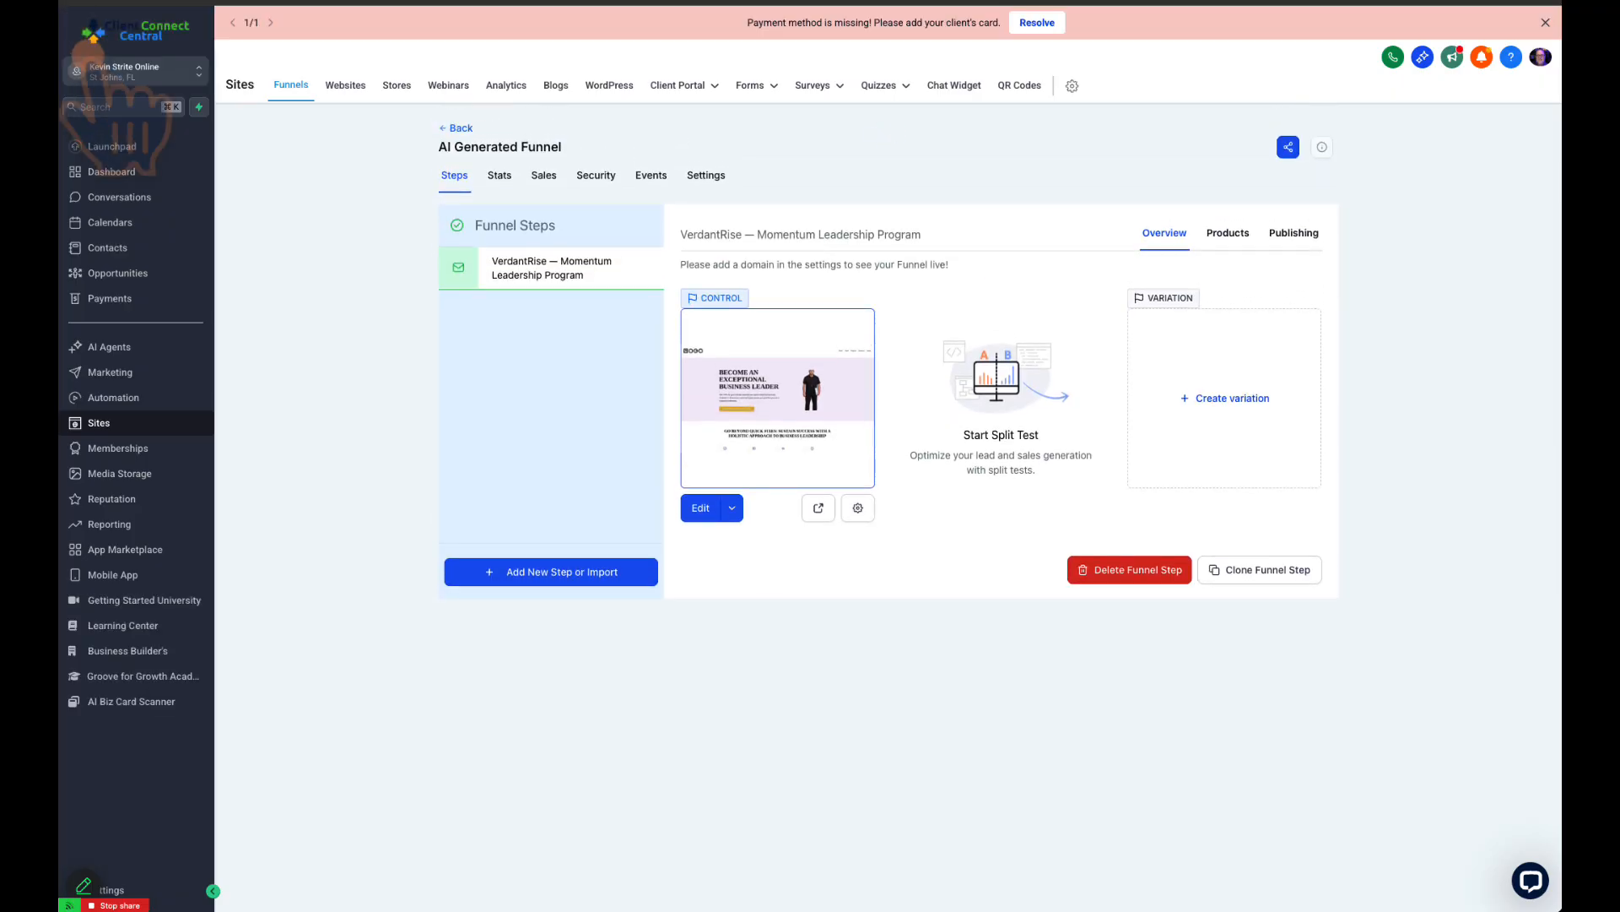
left_click(115, 222)
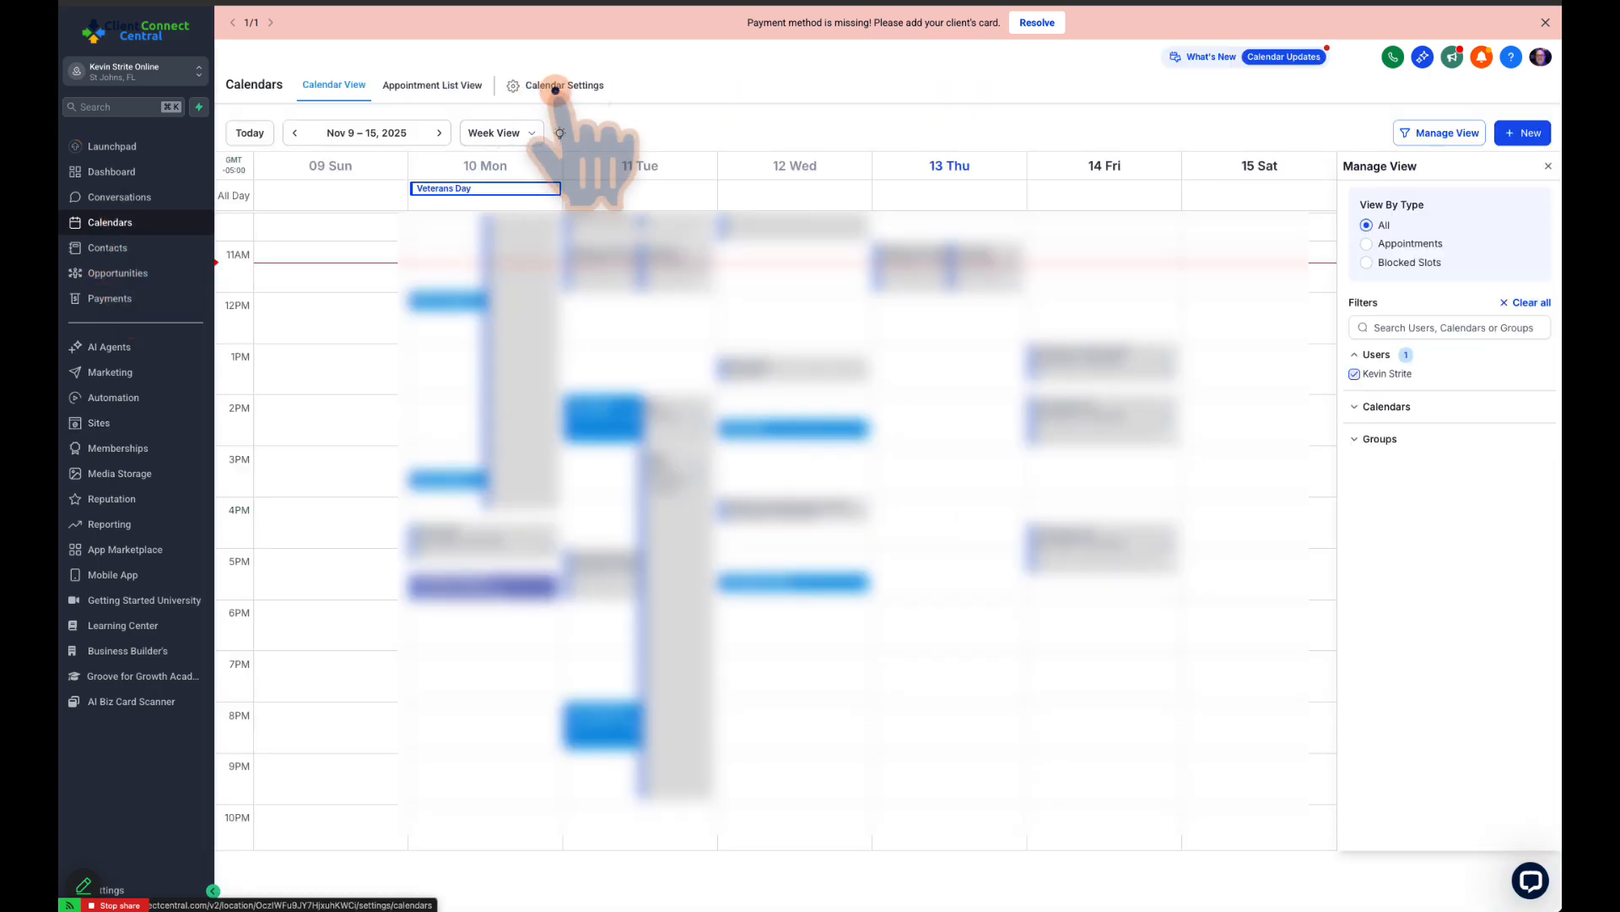
left_click(555, 88)
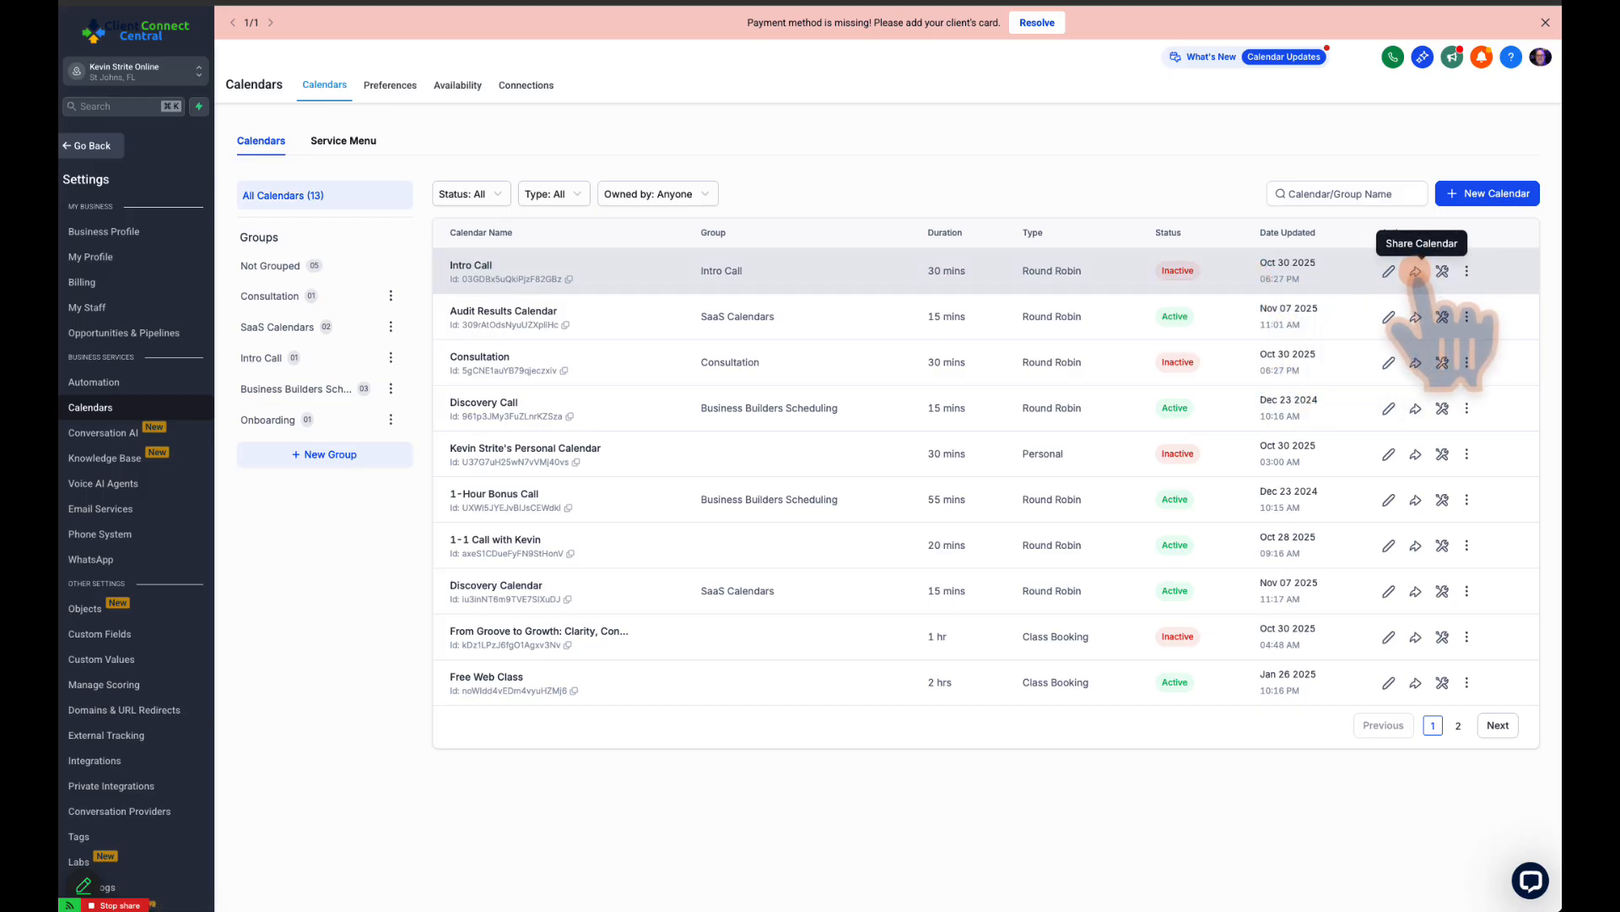
left_click(1416, 316)
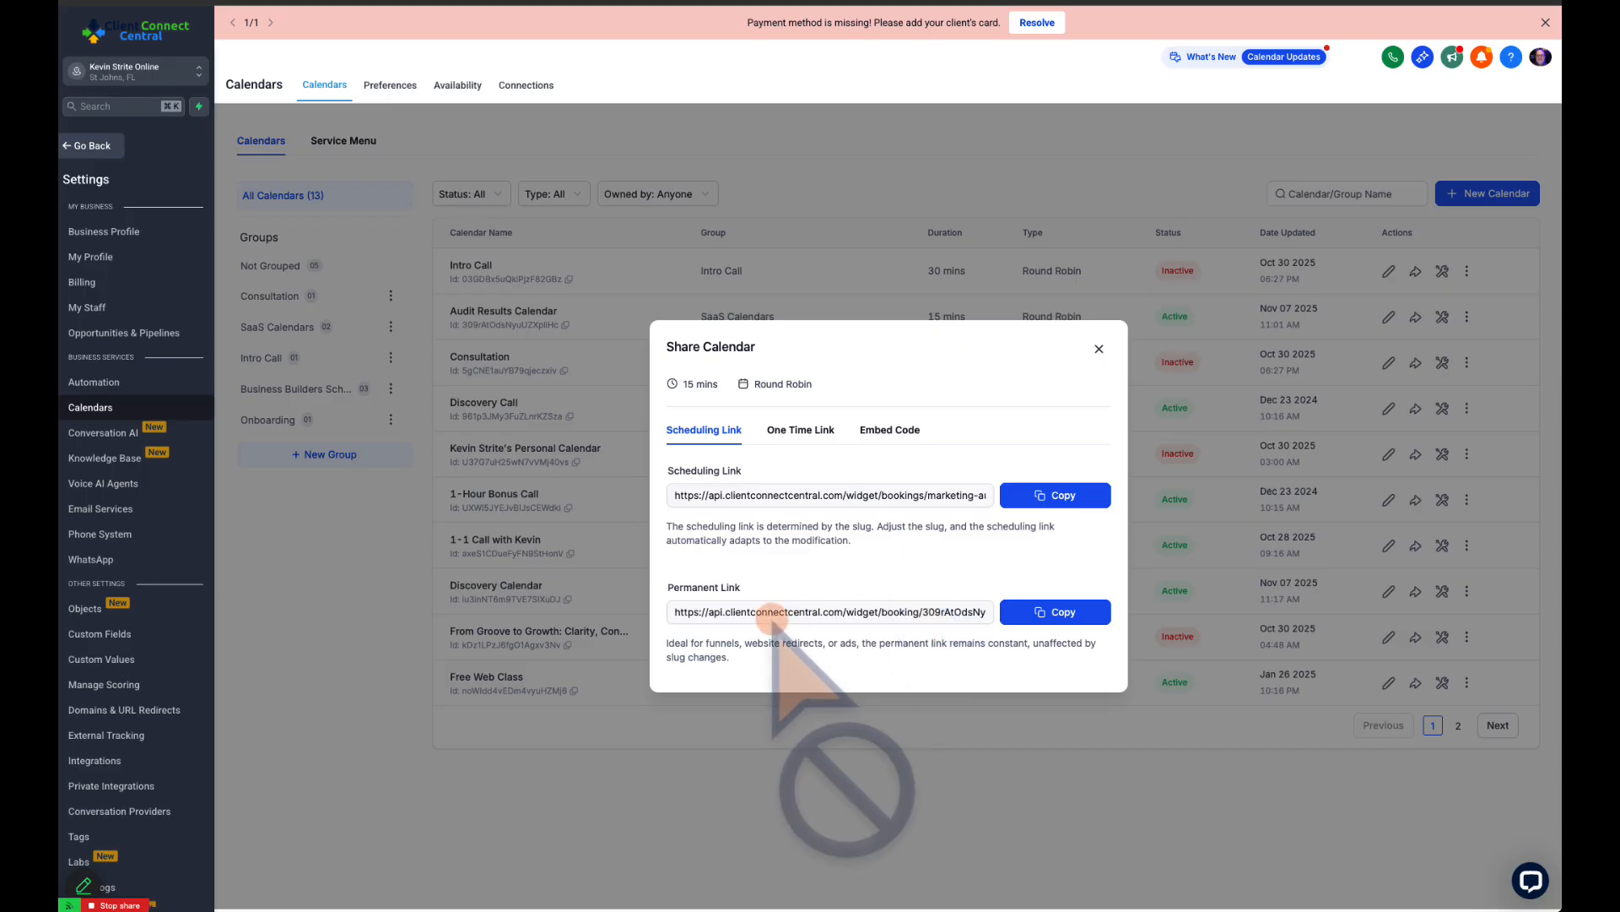
left_click(798, 430)
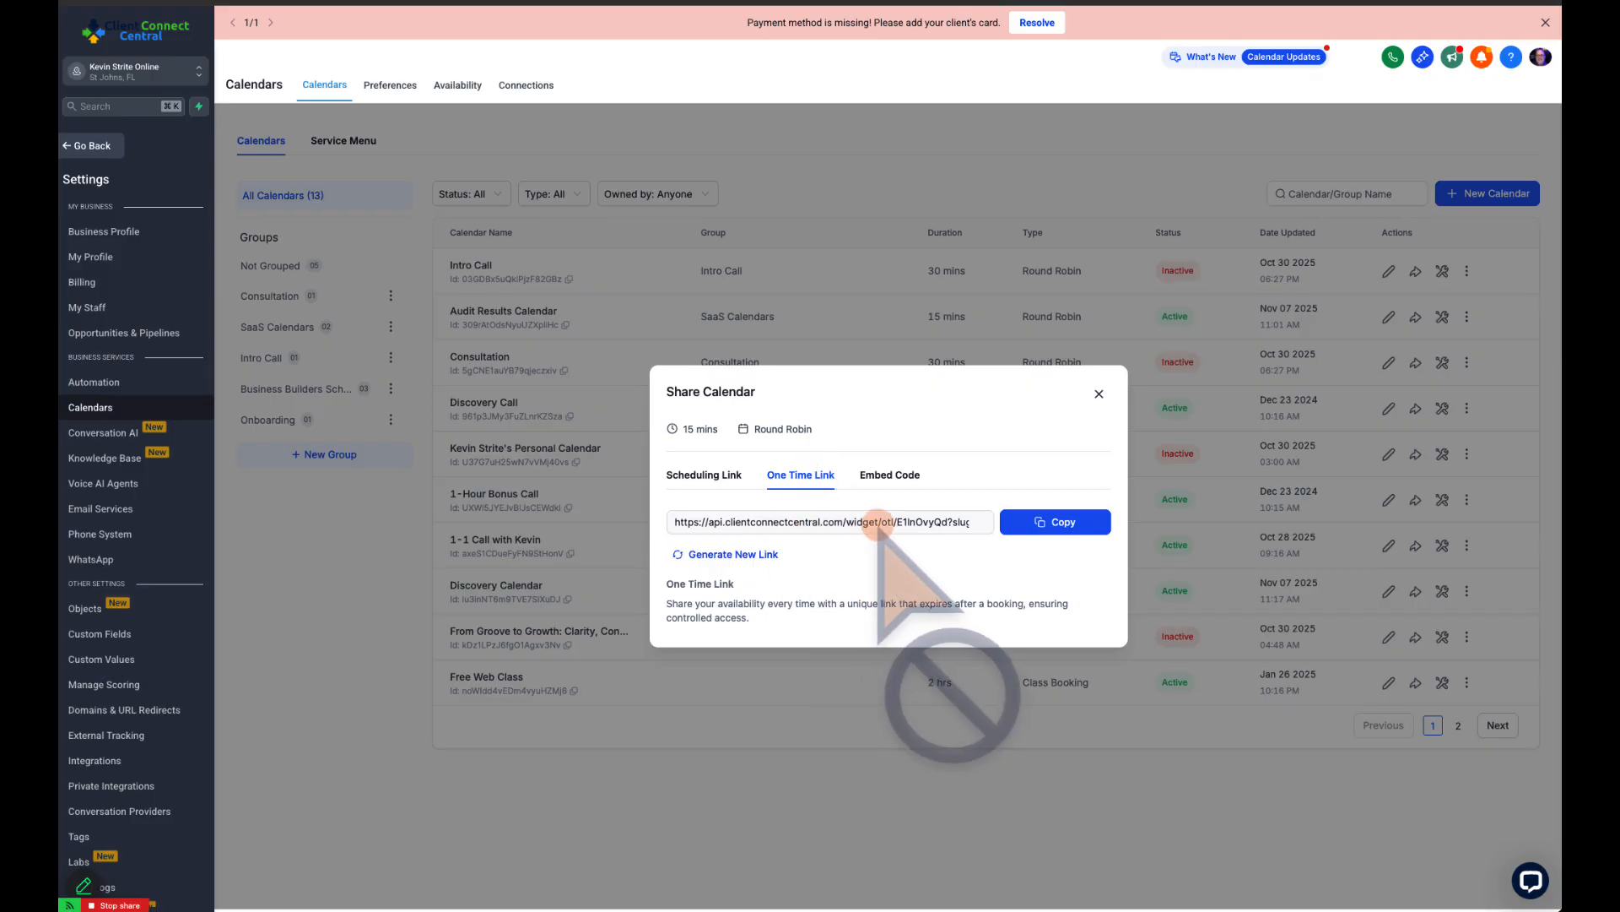
left_click(891, 473)
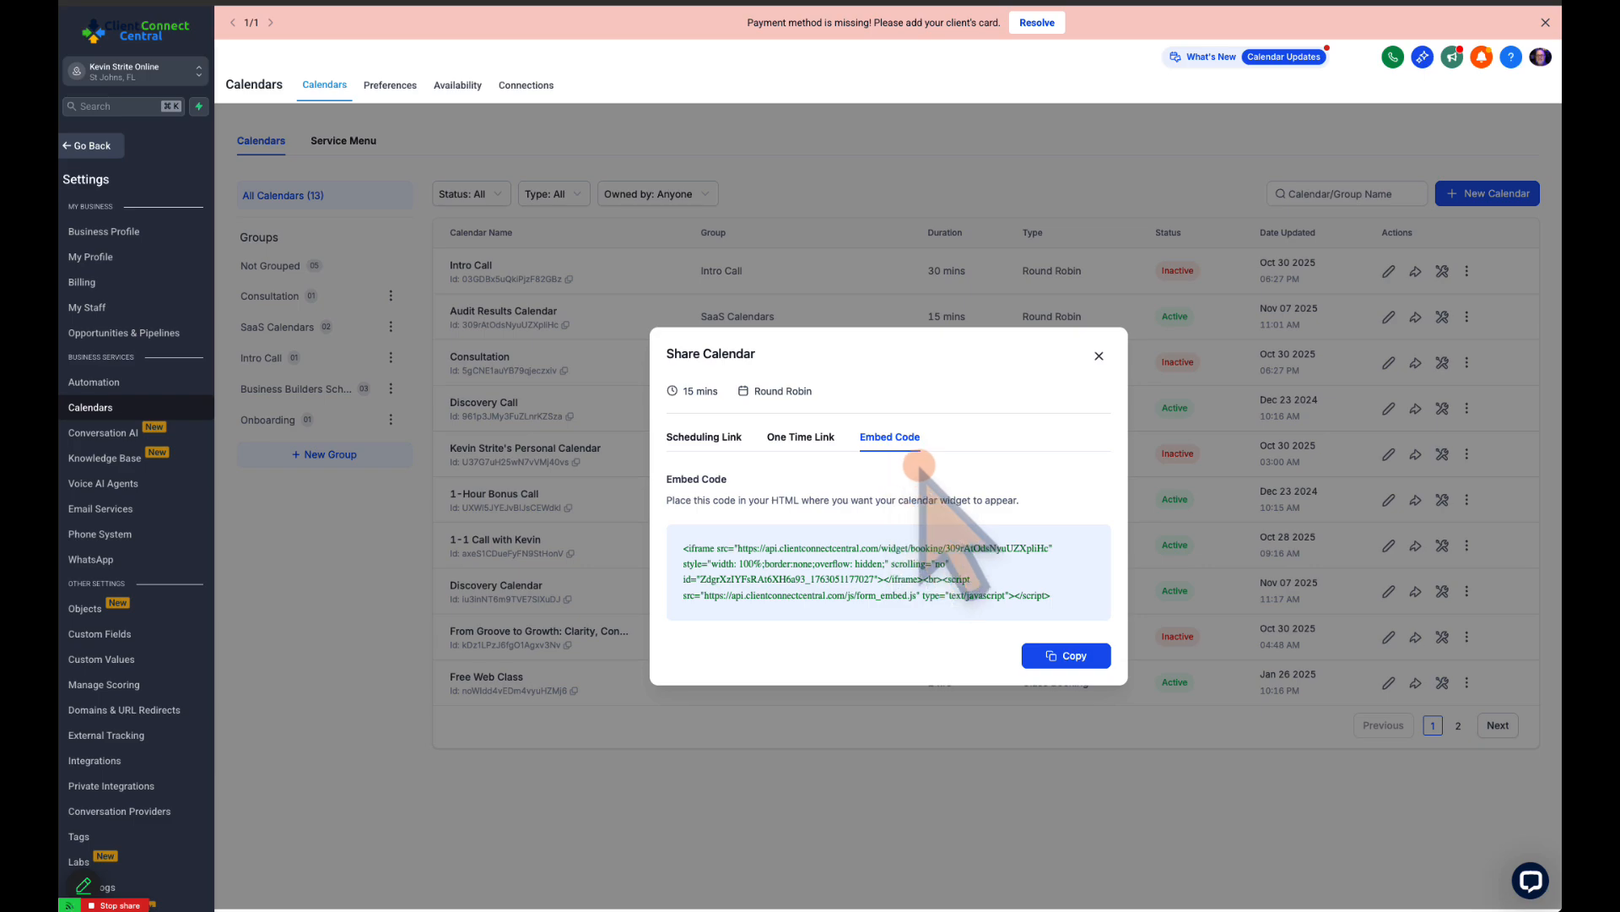
left_click(1098, 355)
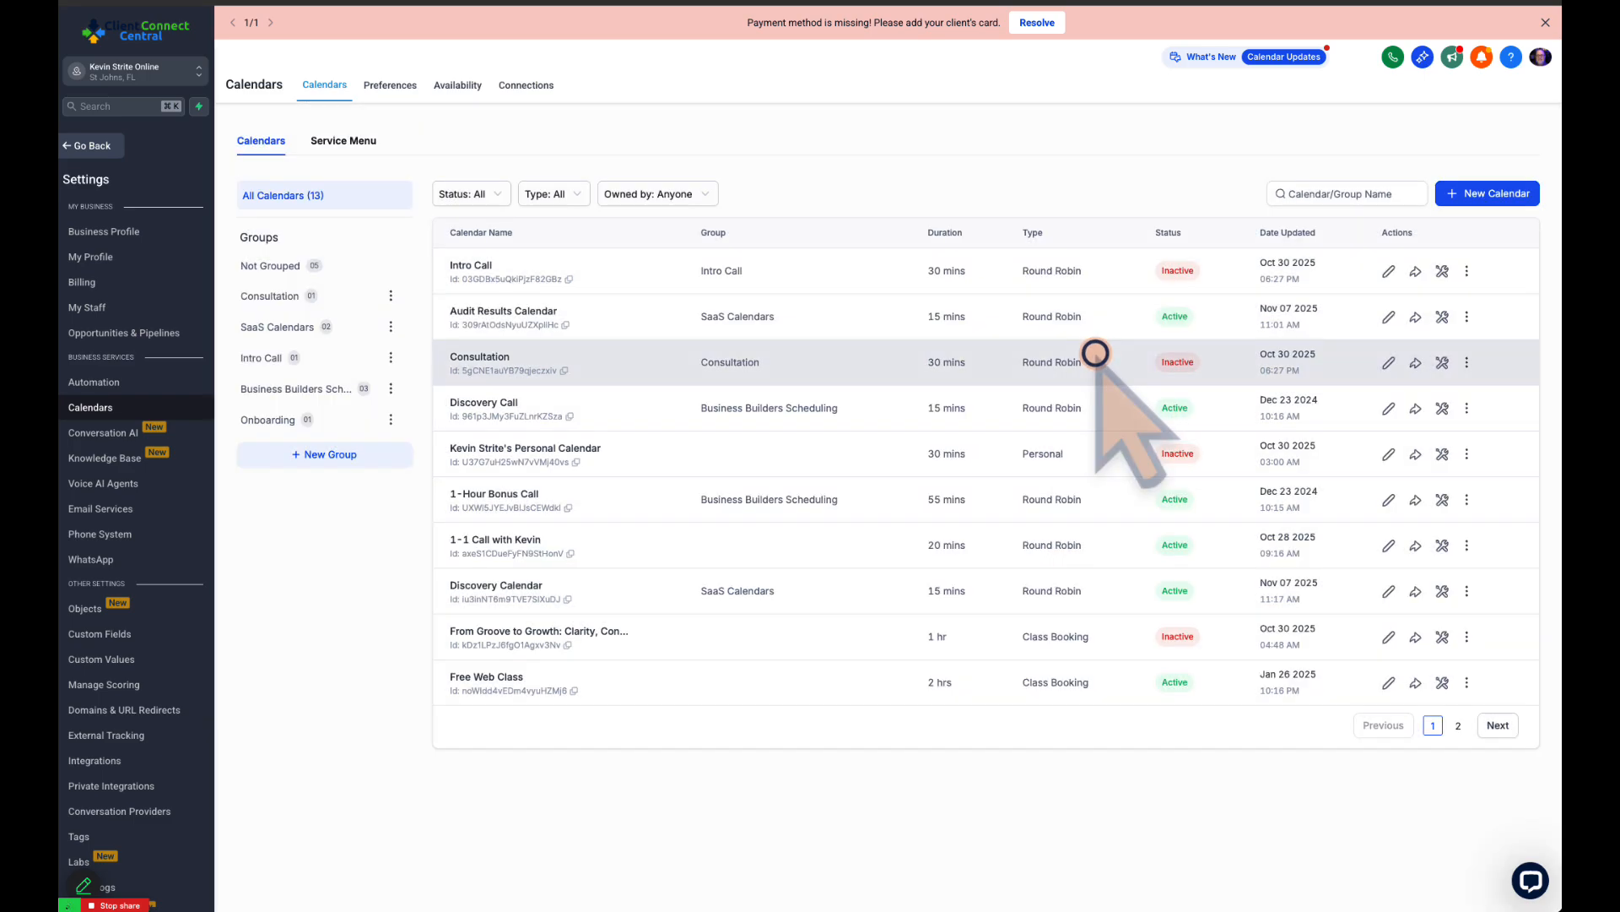
Find the "Recipe - Appointment Confirmation + Reminder + Survey + Review Request" template in the workflow template library and preview it
left_click(94, 145)
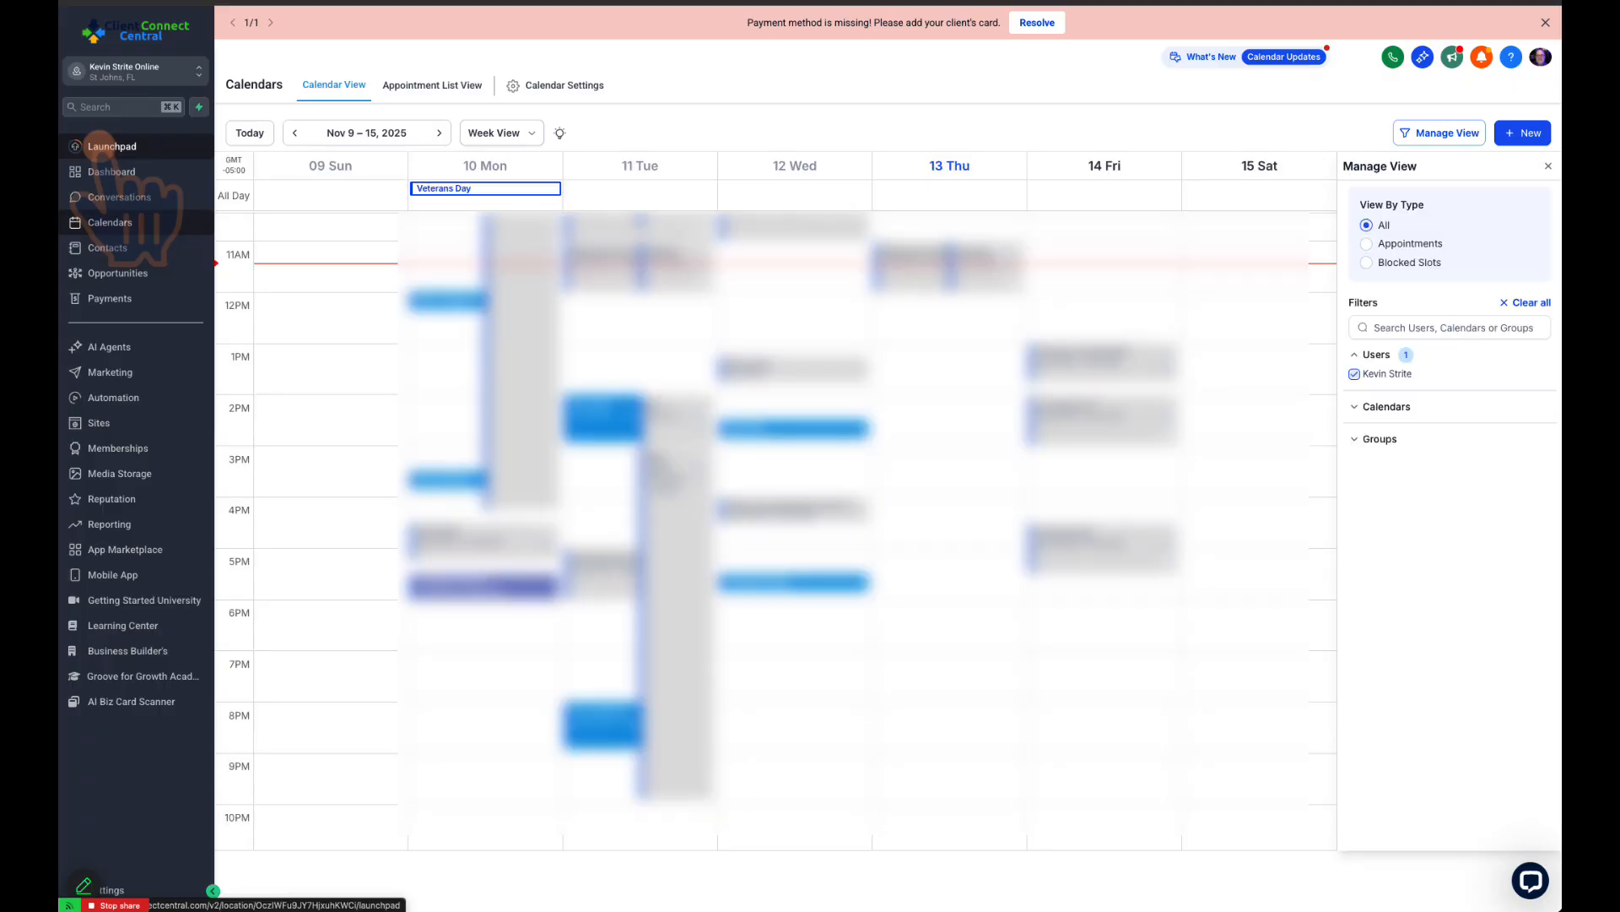
left_click(121, 398)
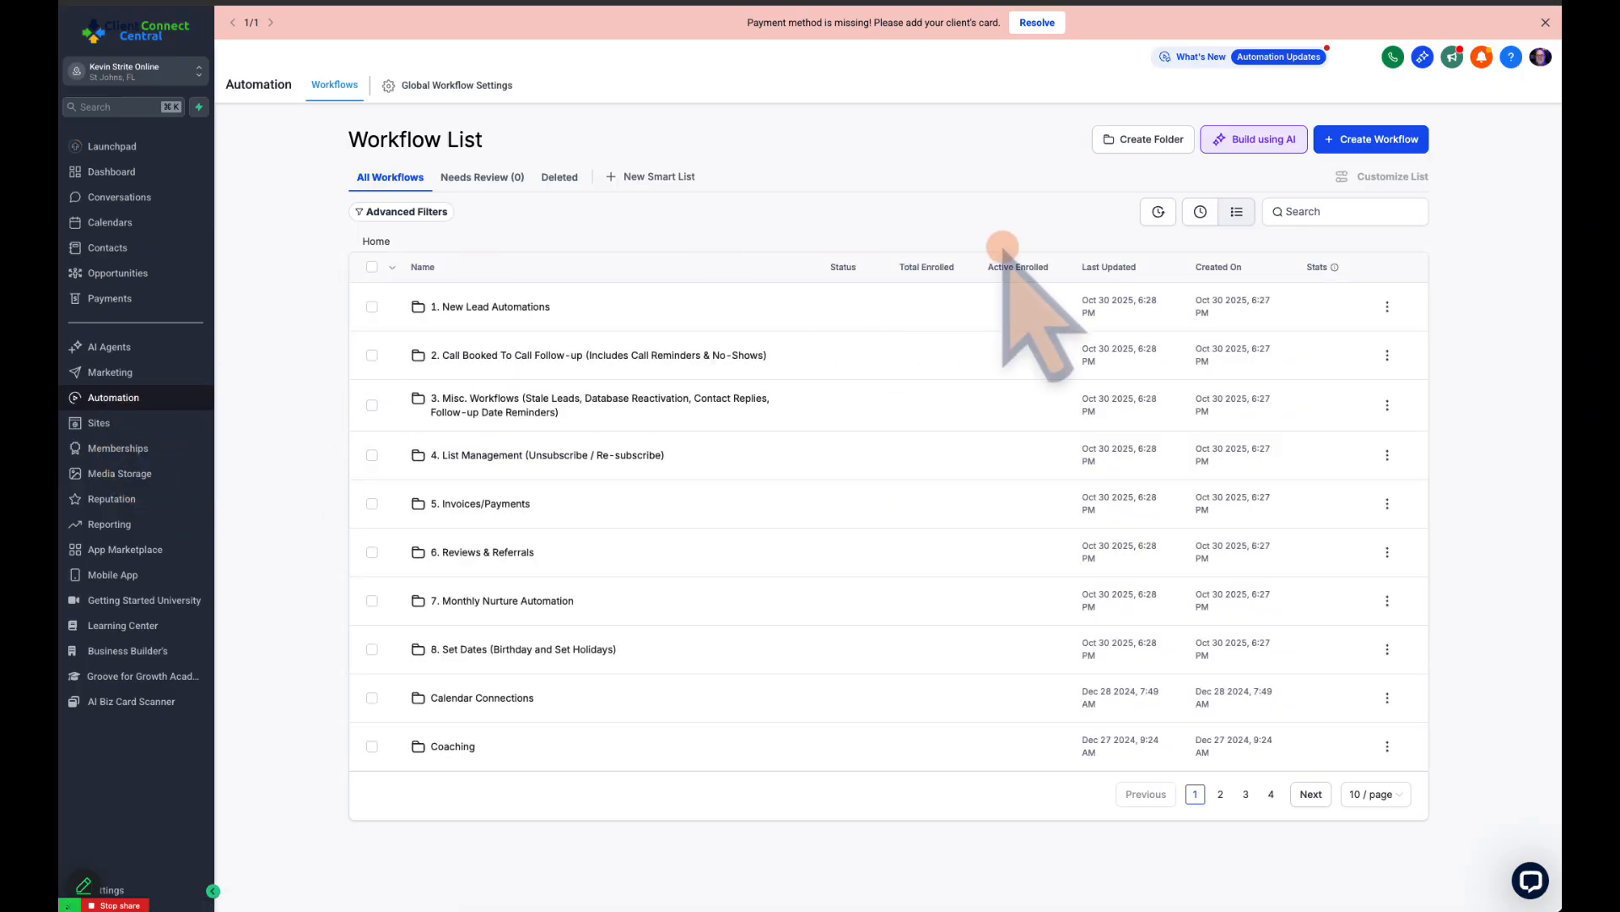
left_click(1353, 140)
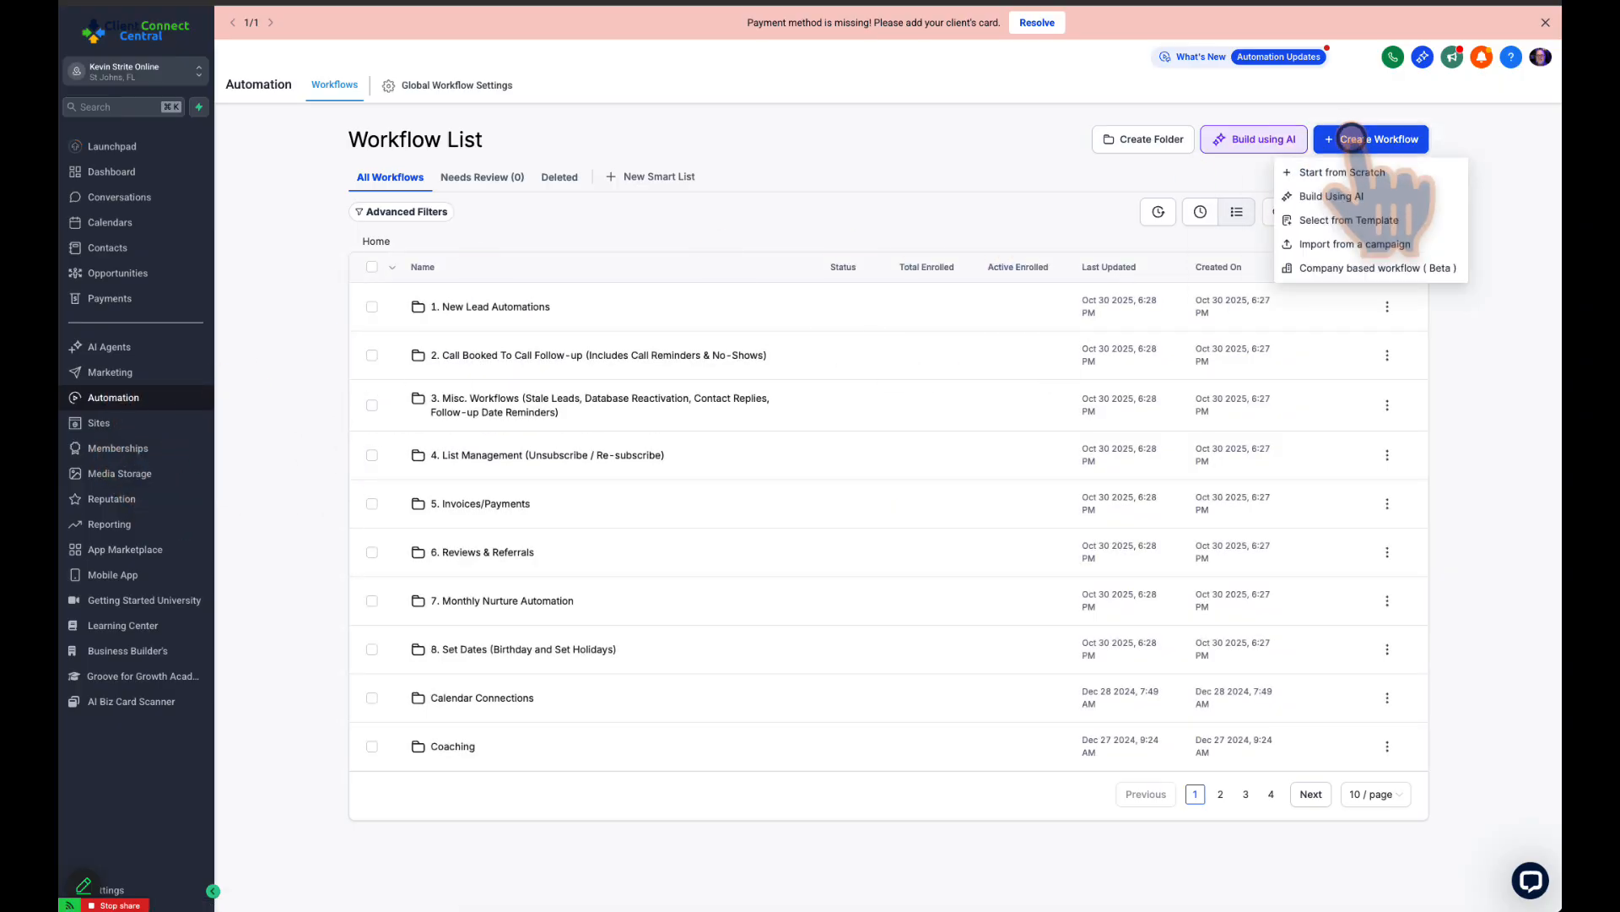
left_click(1349, 220)
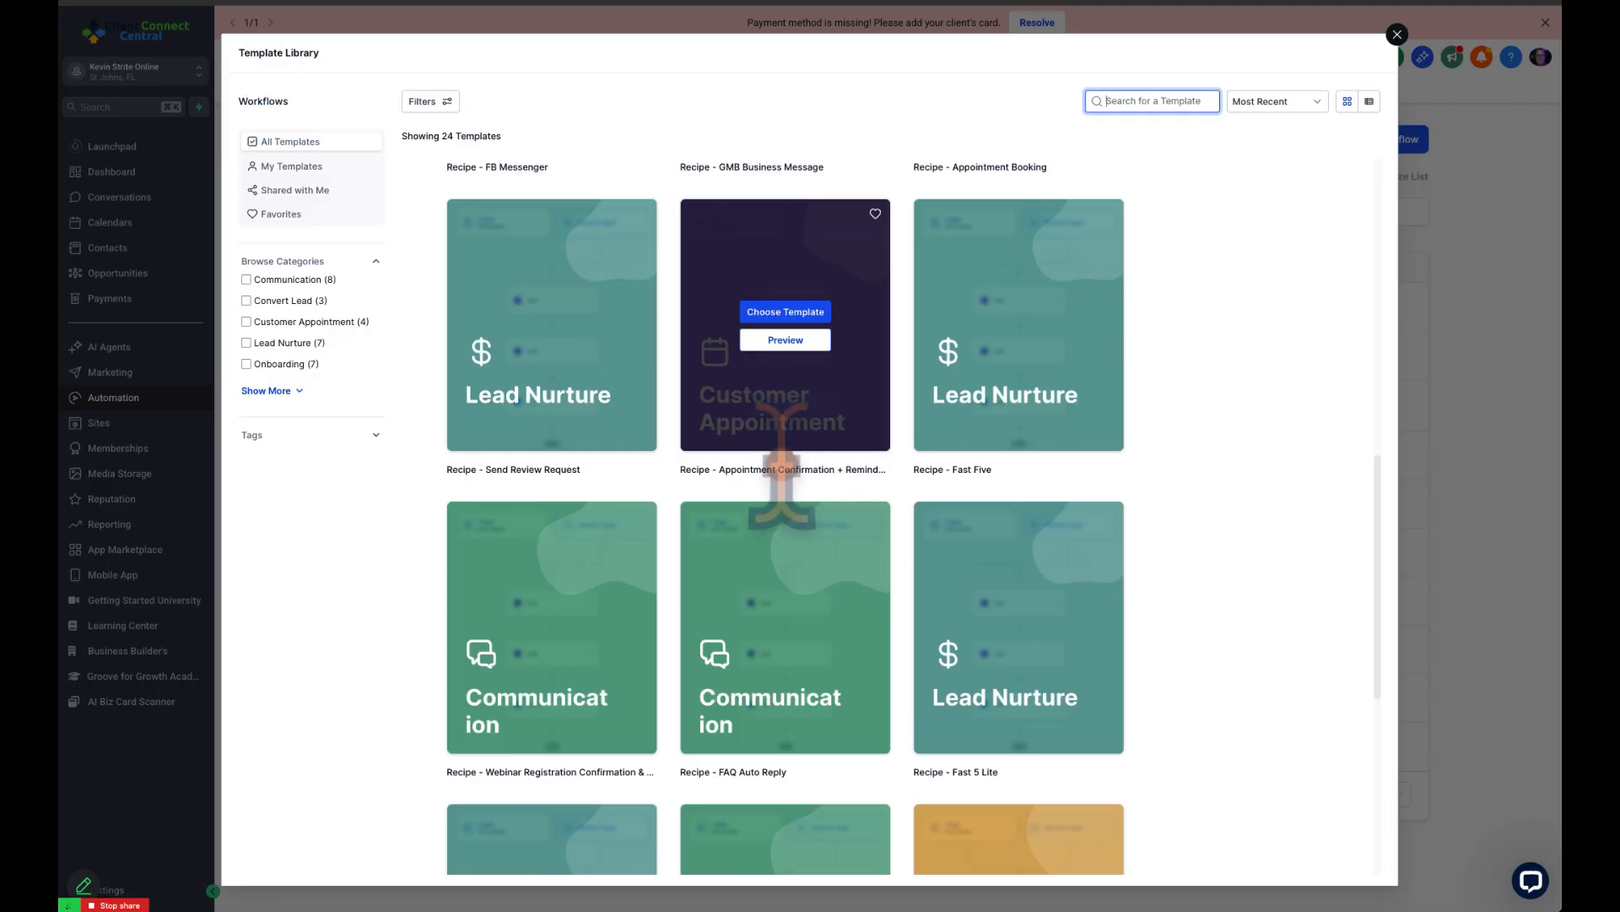
triple_click(747, 469)
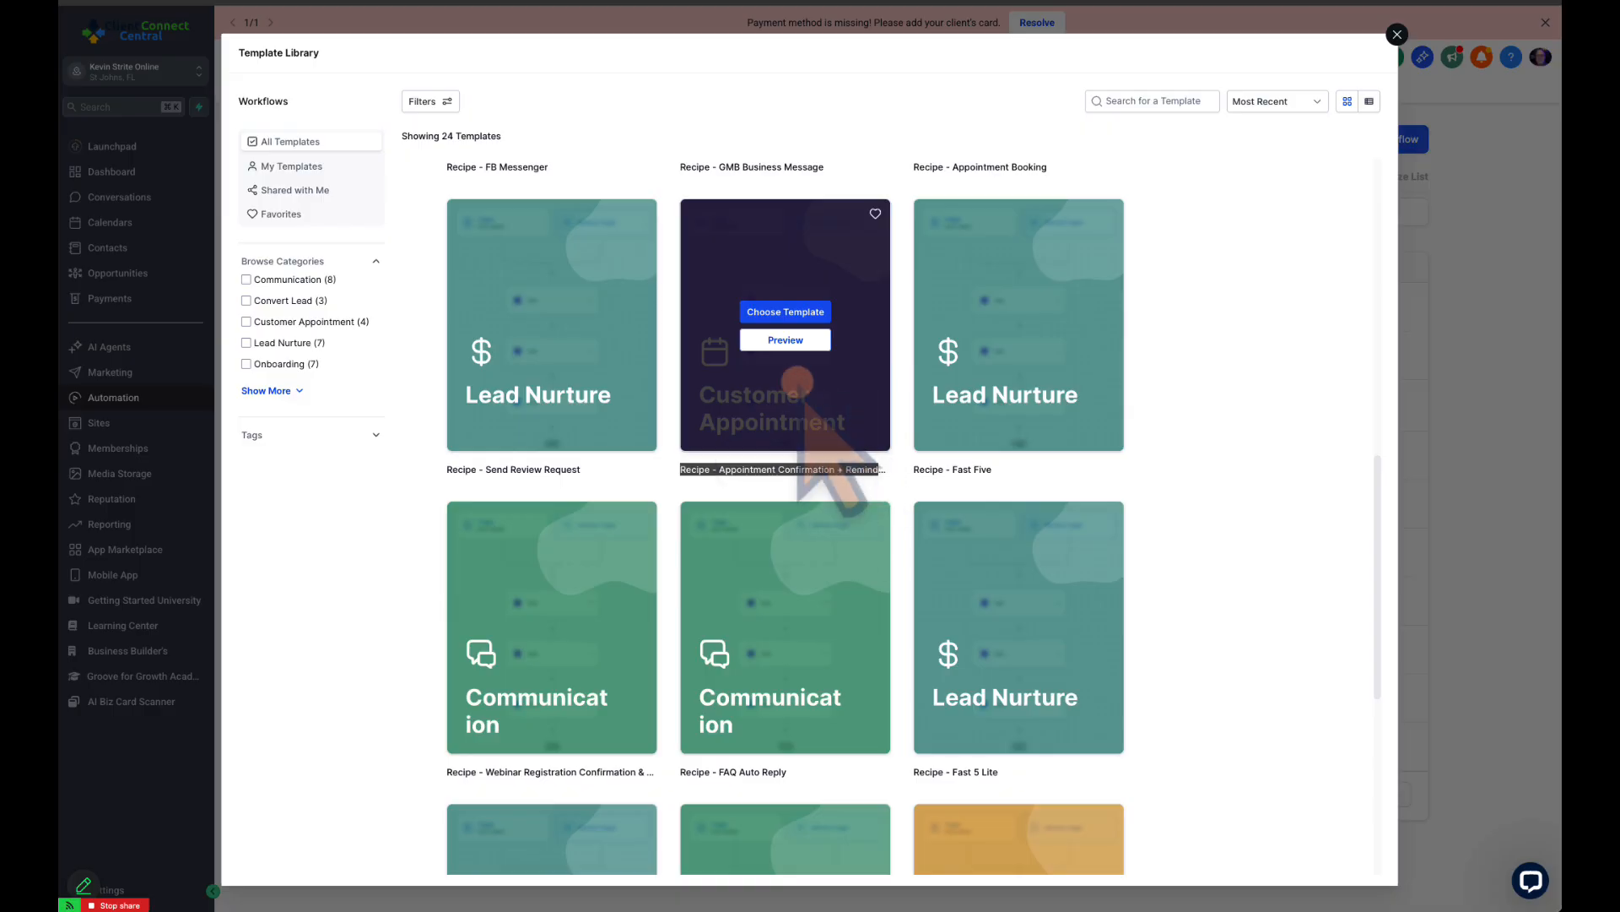
left_click(785, 339)
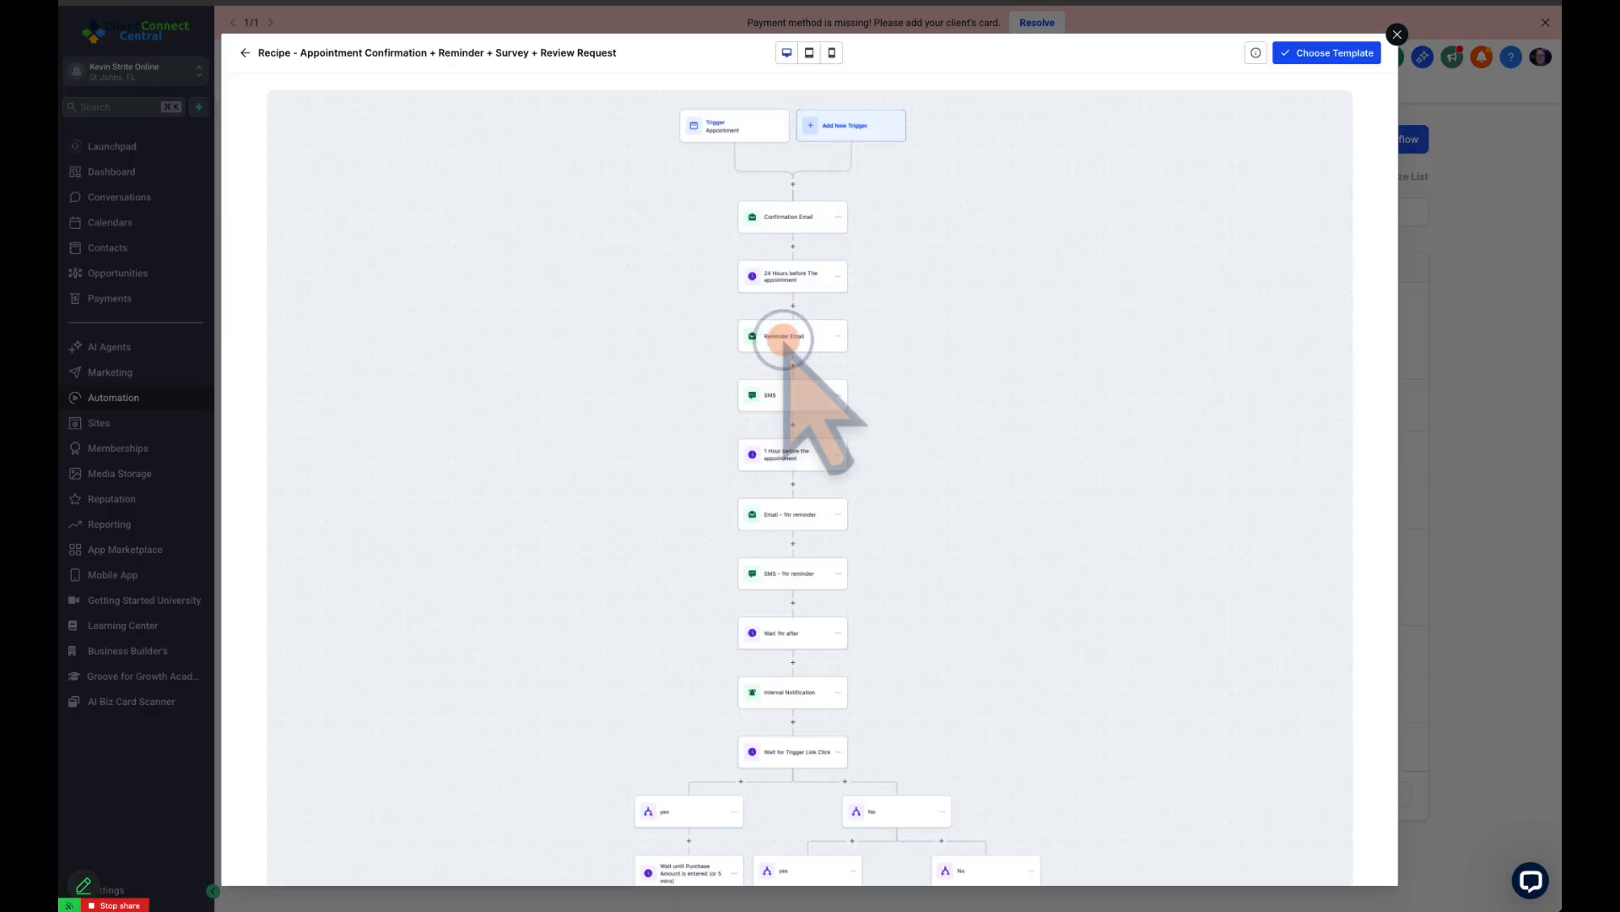
Examine the template's appointment trigger, reminders and follow-up branches, close it without choosing it, and dismiss the payment banner
left_click(740, 120)
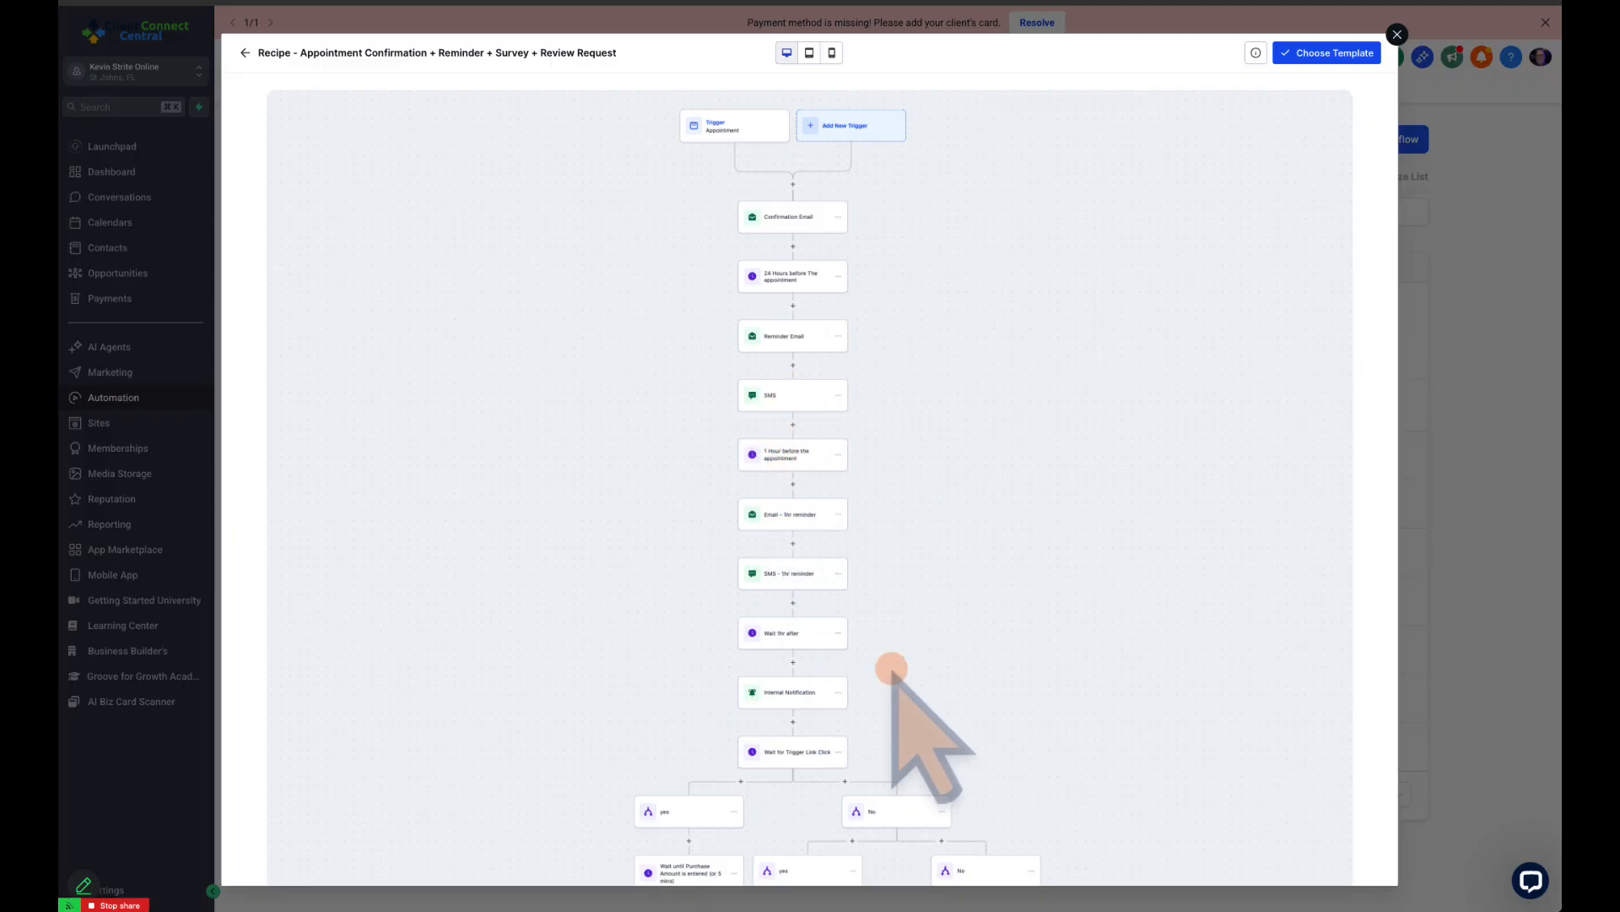
scroll(888, 664, "down", 2)
scroll(888, 664, "down", 3)
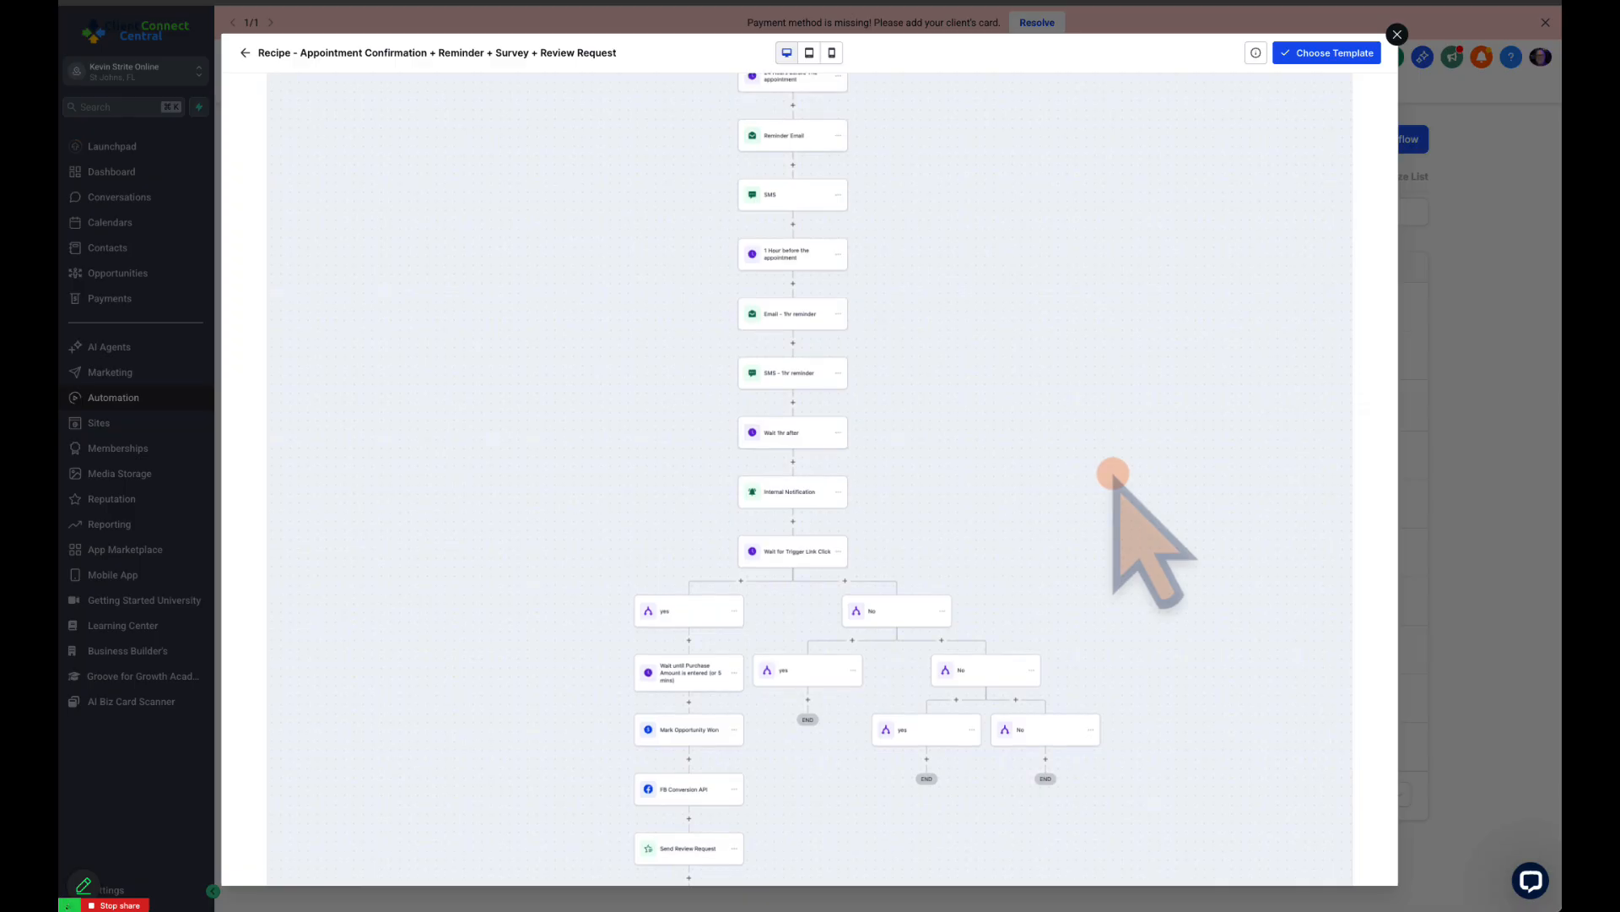
scroll(1112, 472, "up", 4)
scroll(1112, 473, "up", 1)
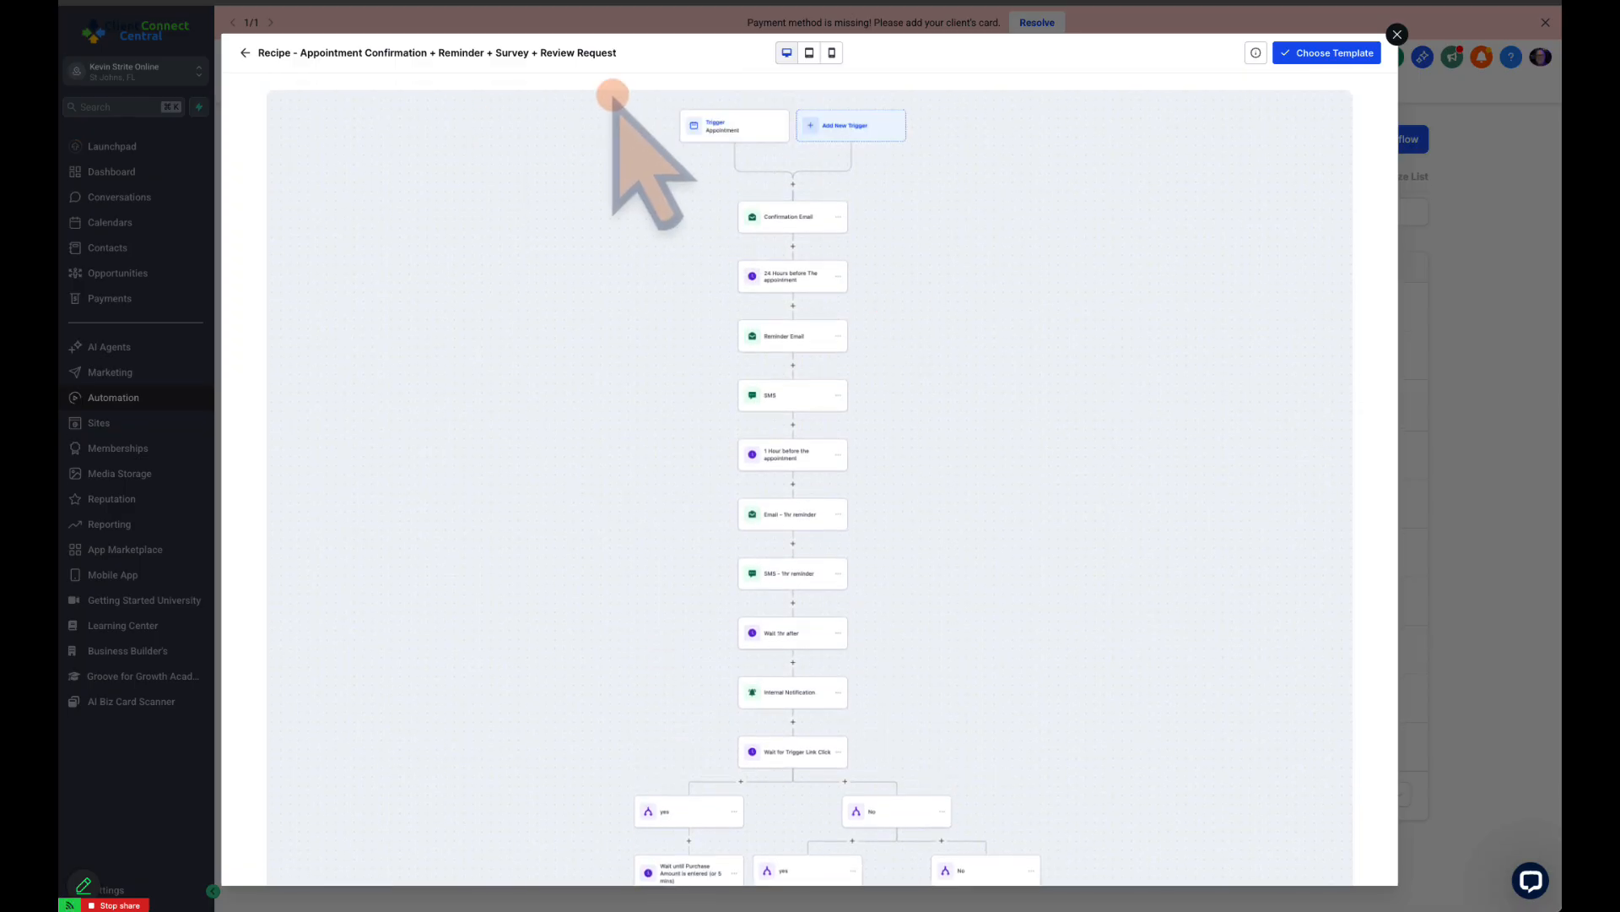
left_click(1398, 35)
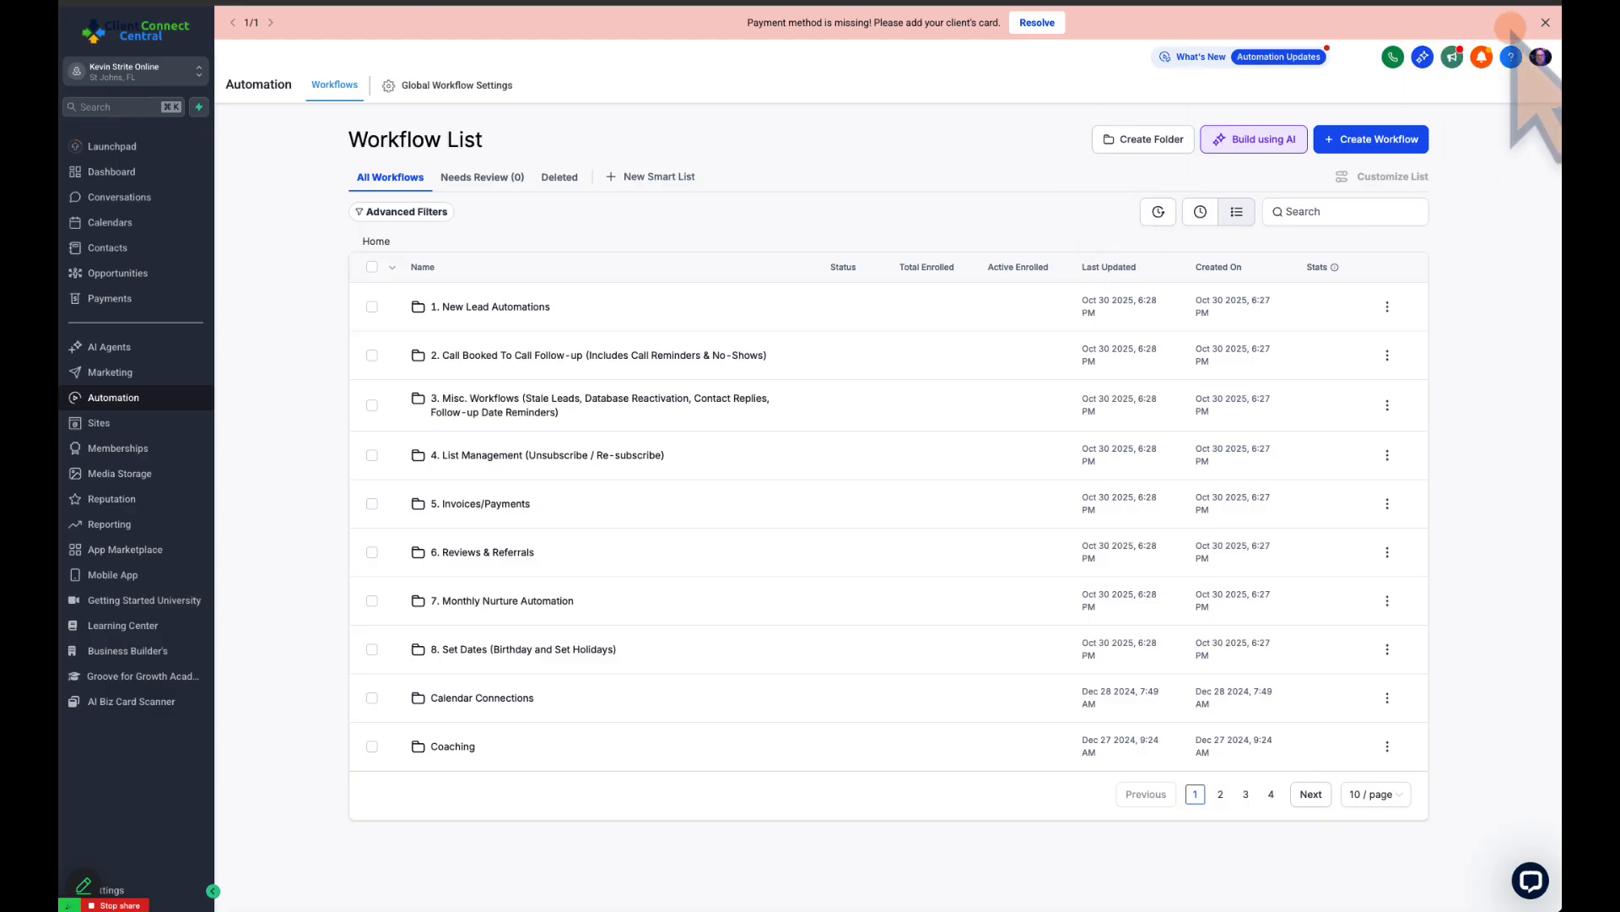
left_click(1544, 23)
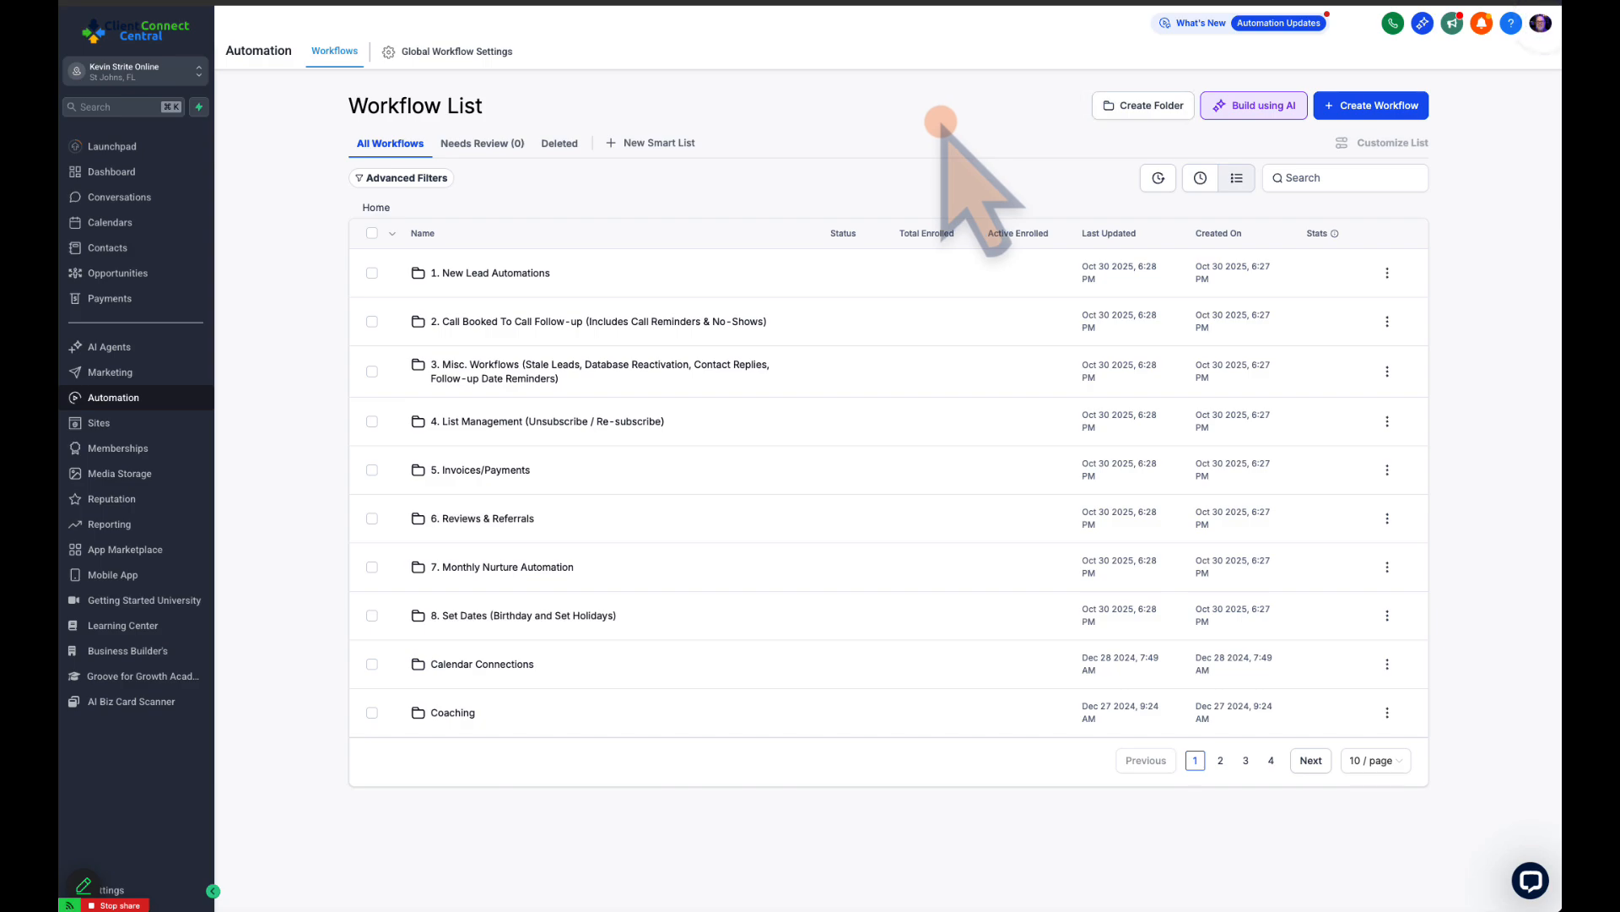